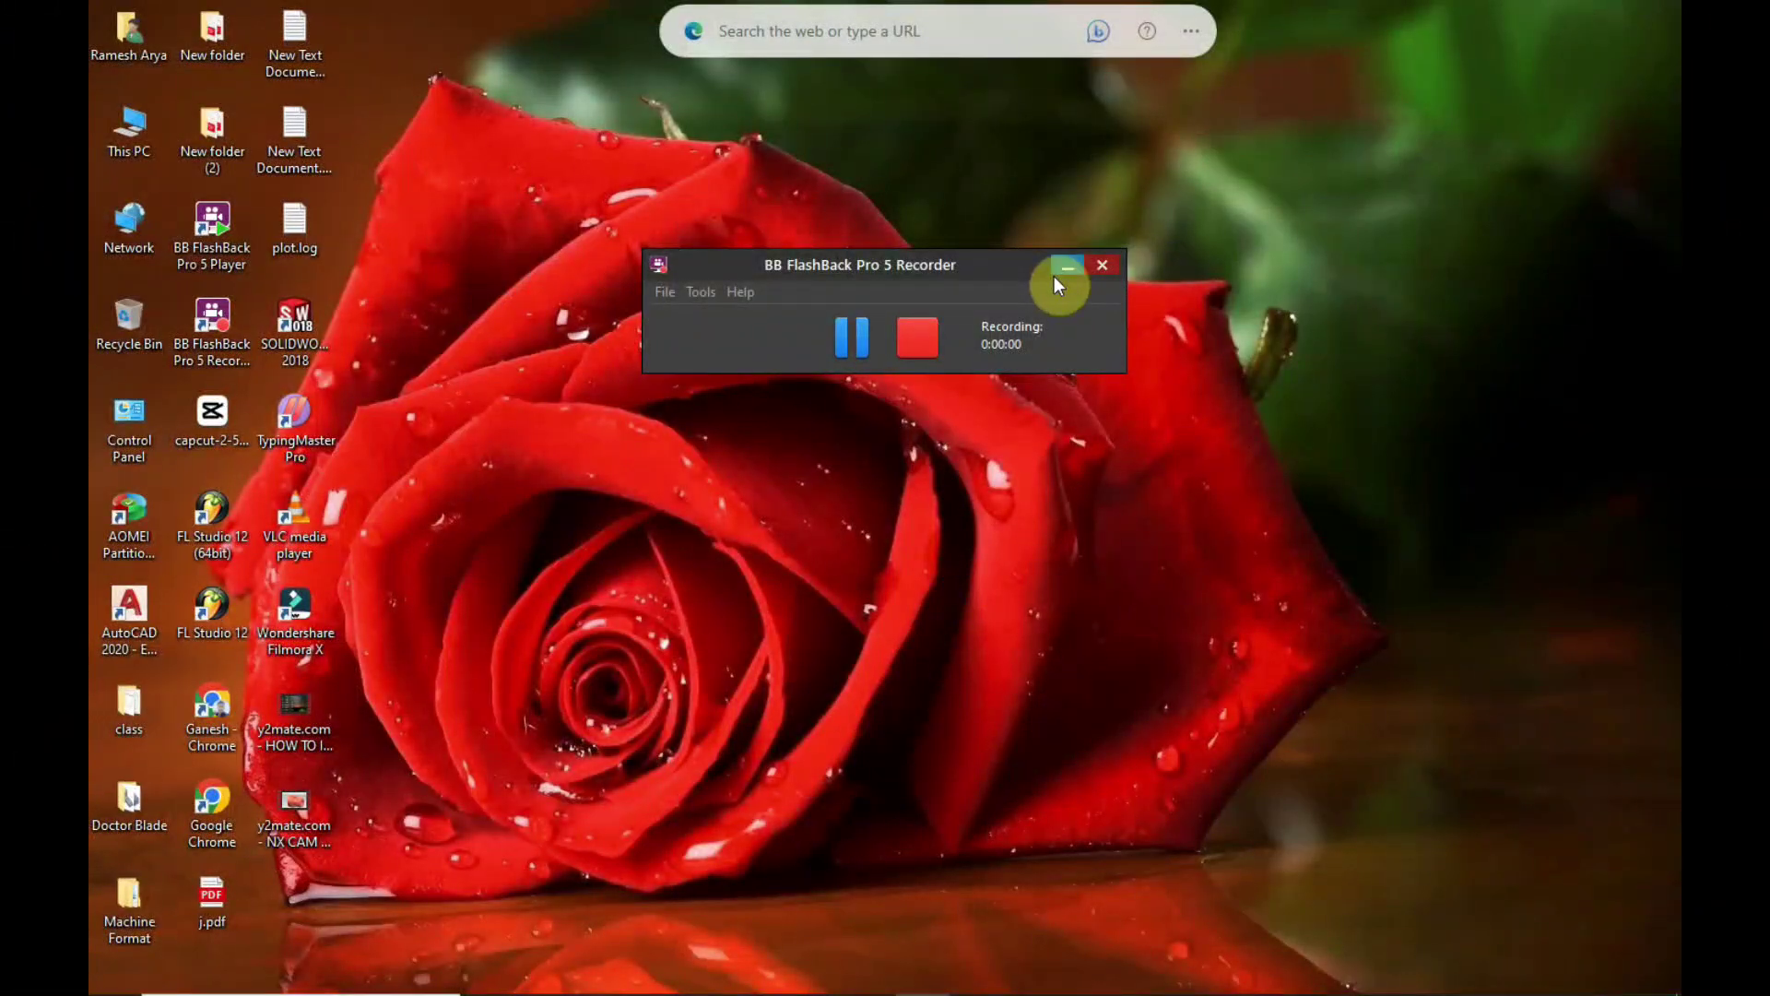
Minimize the BB FlashBack recorder after the intro title plays to reveal the desktop.
left_click(1056, 273)
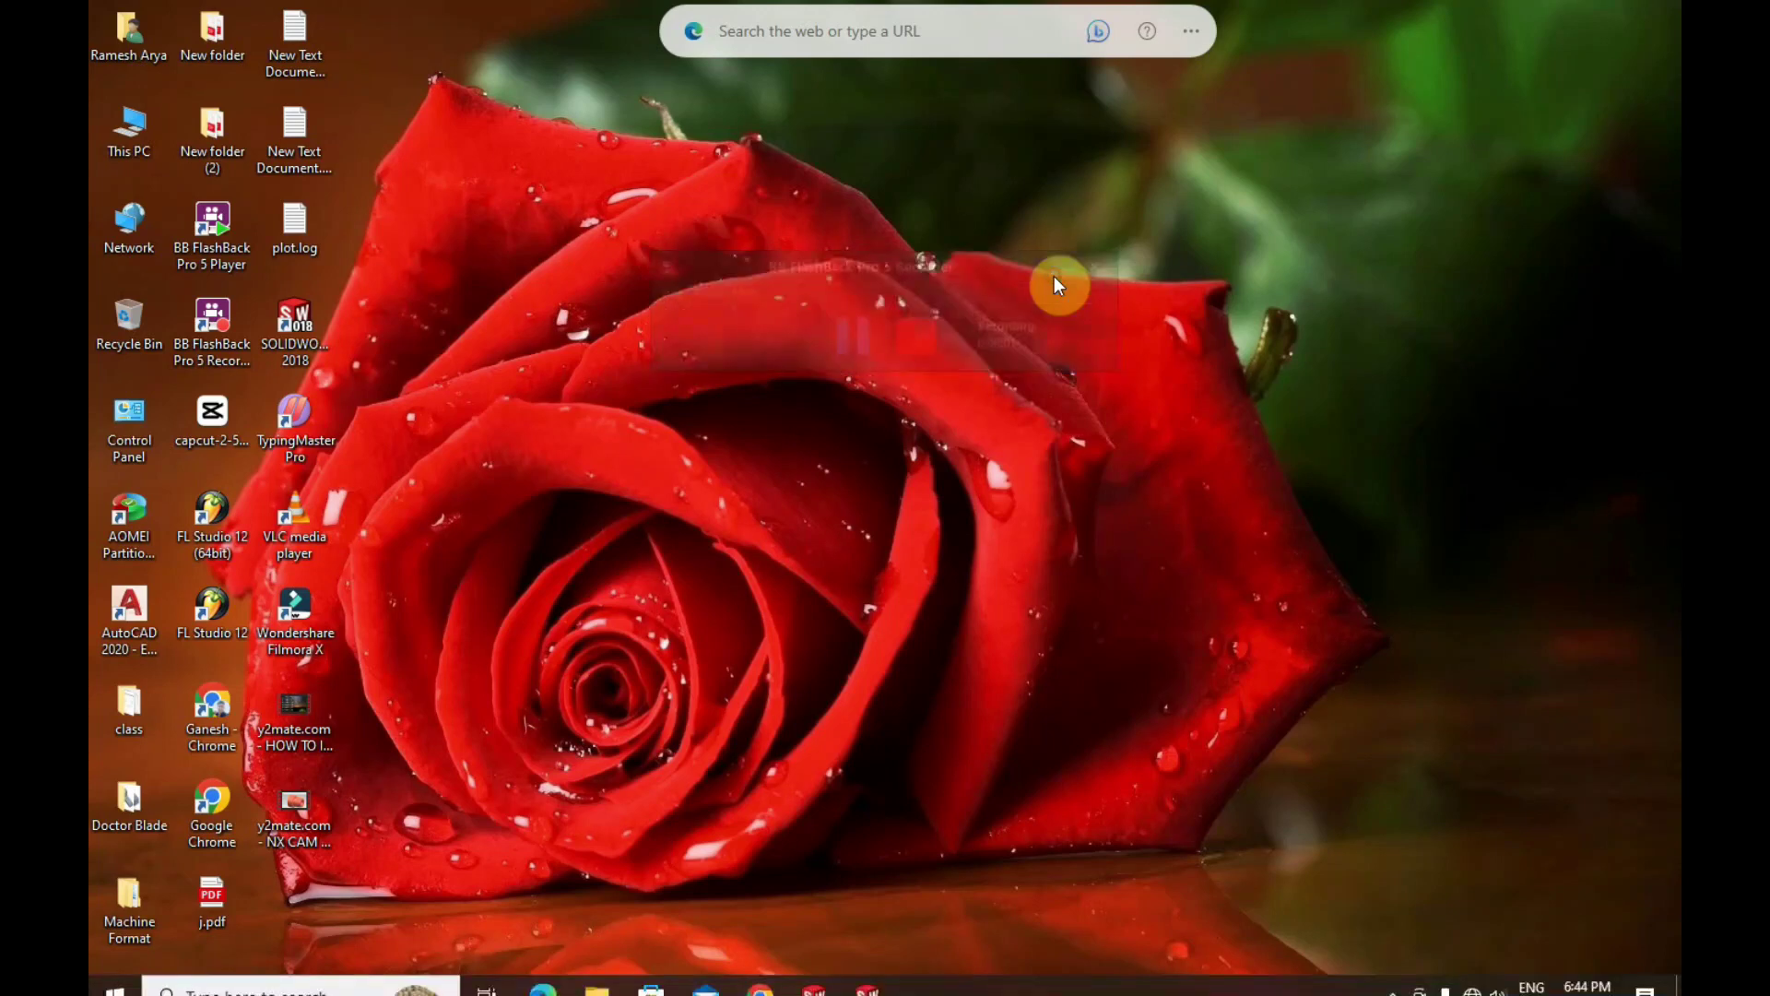
Restore the SOLIDWORKS window with Class 9.SLDPRT and orbit the finished frame.
left_click(867, 974)
middle_click_drag(822, 445, 809, 443)
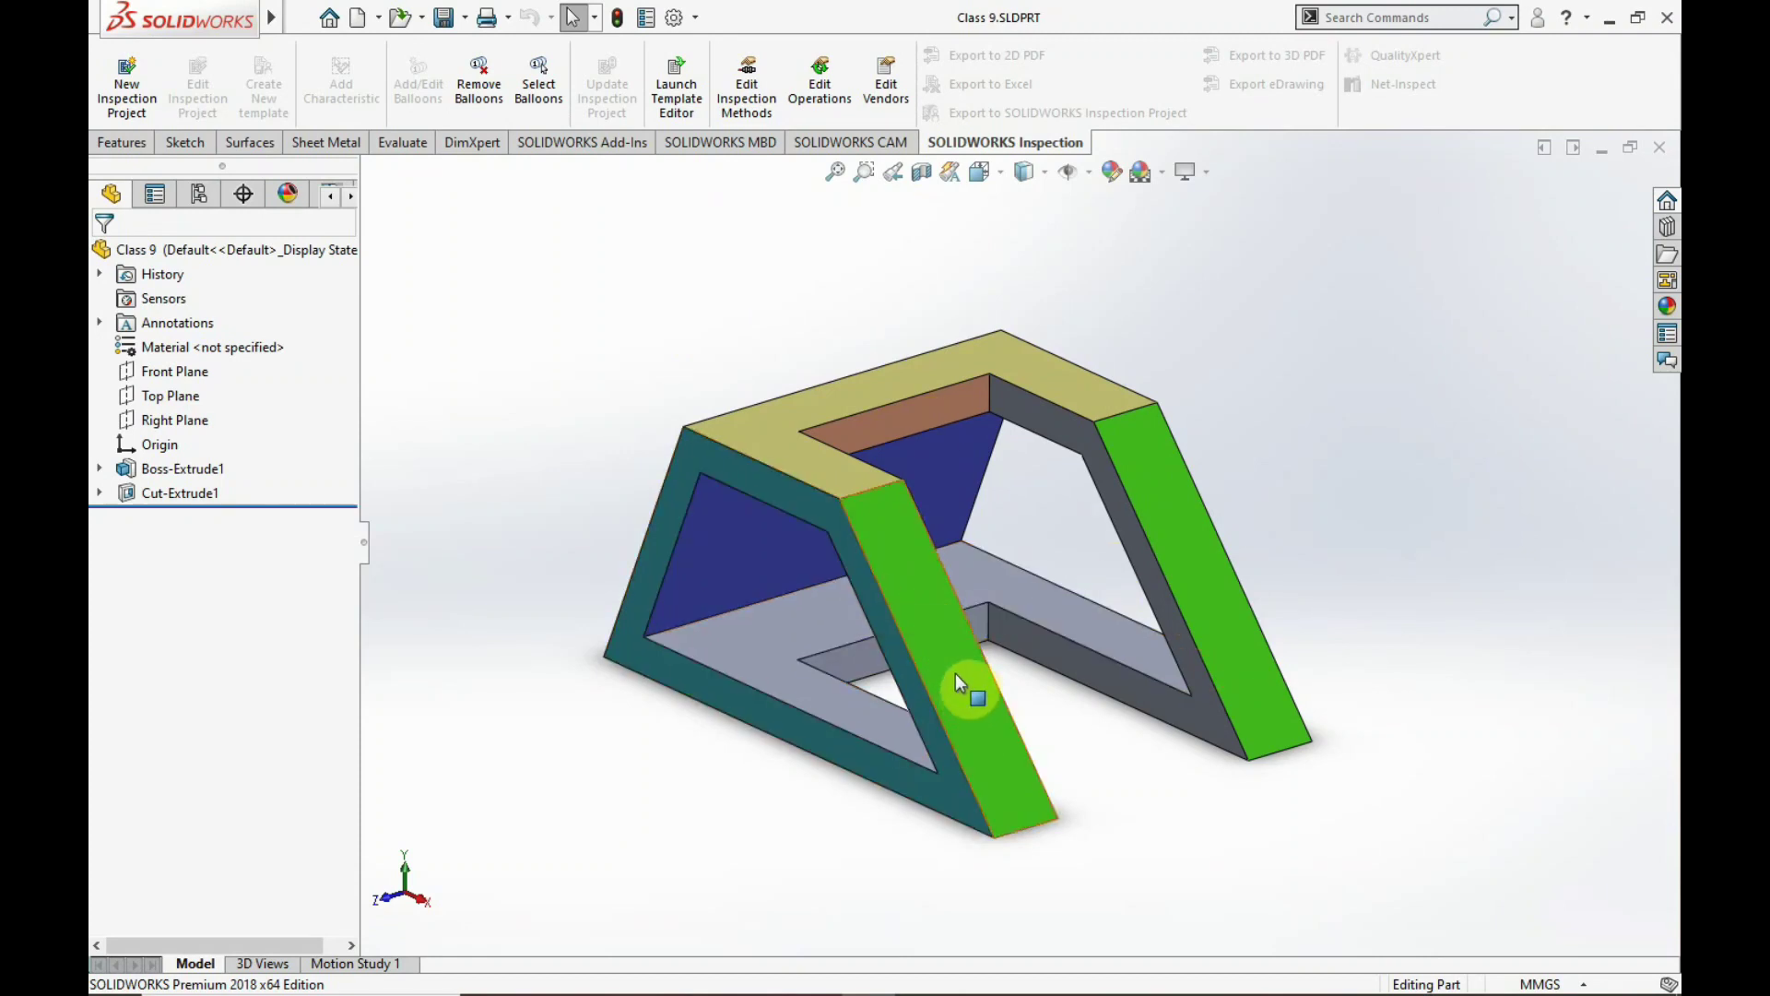
Open the Class 9 reference drawing PDF and view the sheet maximized.
scroll(993, 668, "down", 2)
middle_click_drag(934, 461, 892, 540)
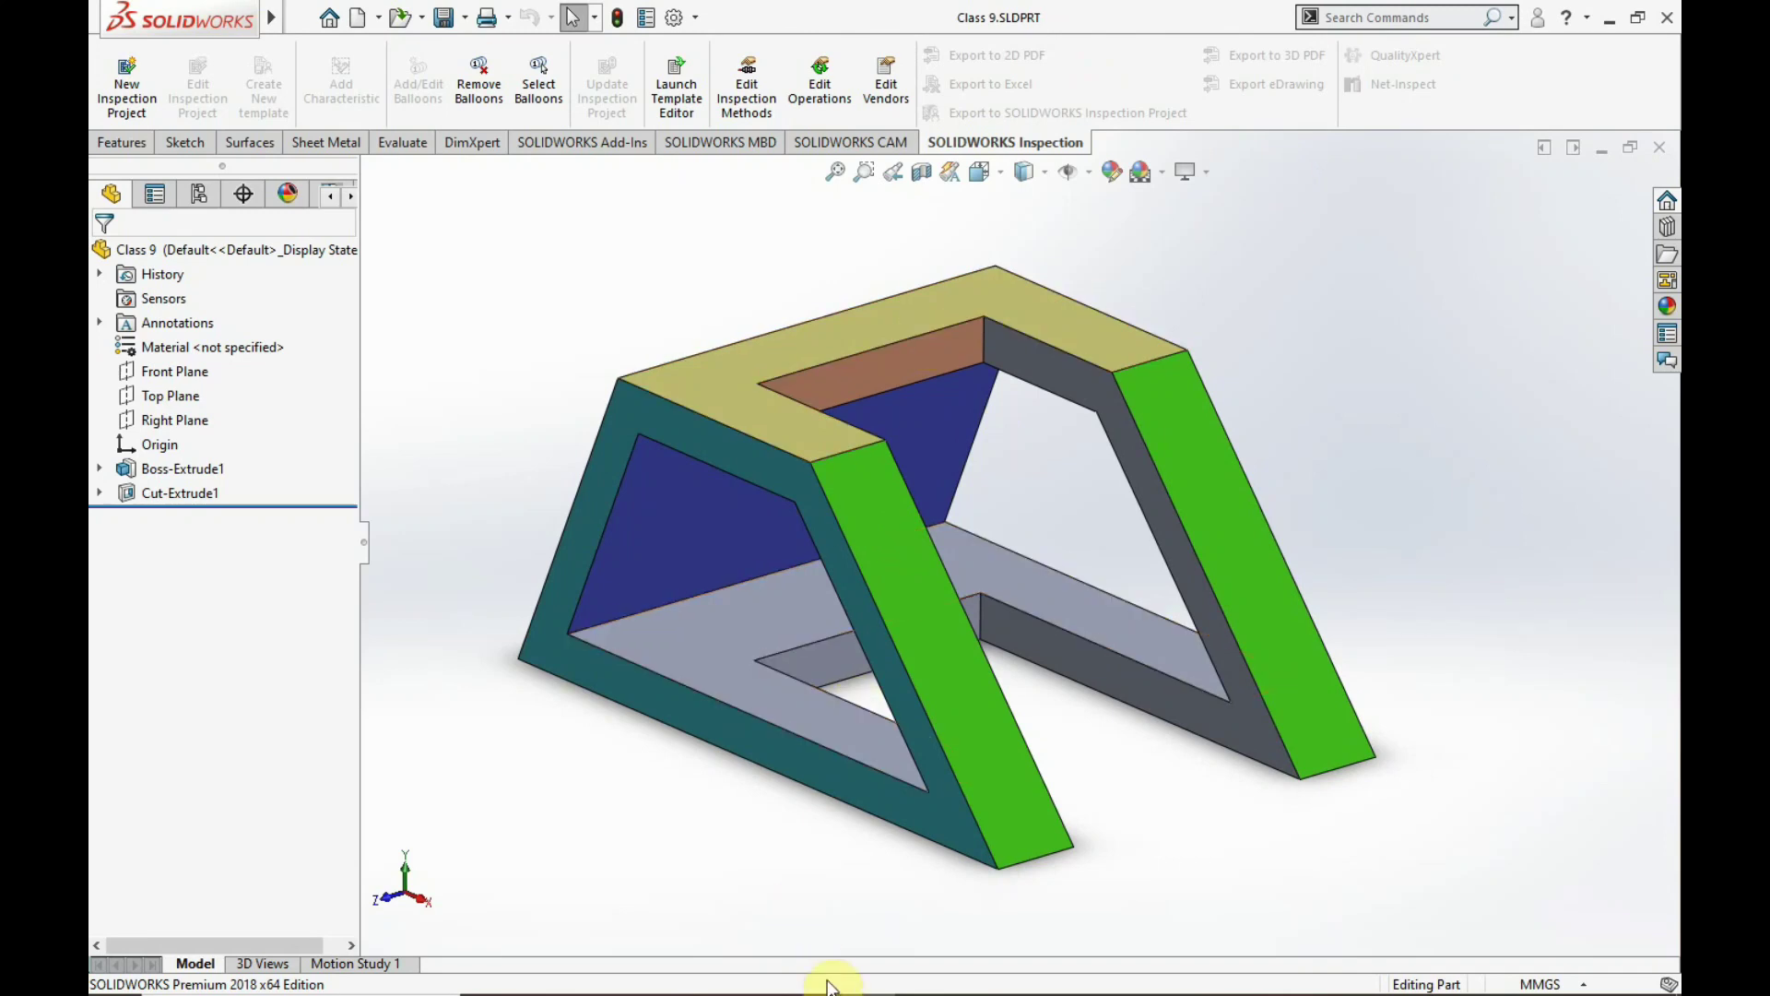
left_click(543, 973)
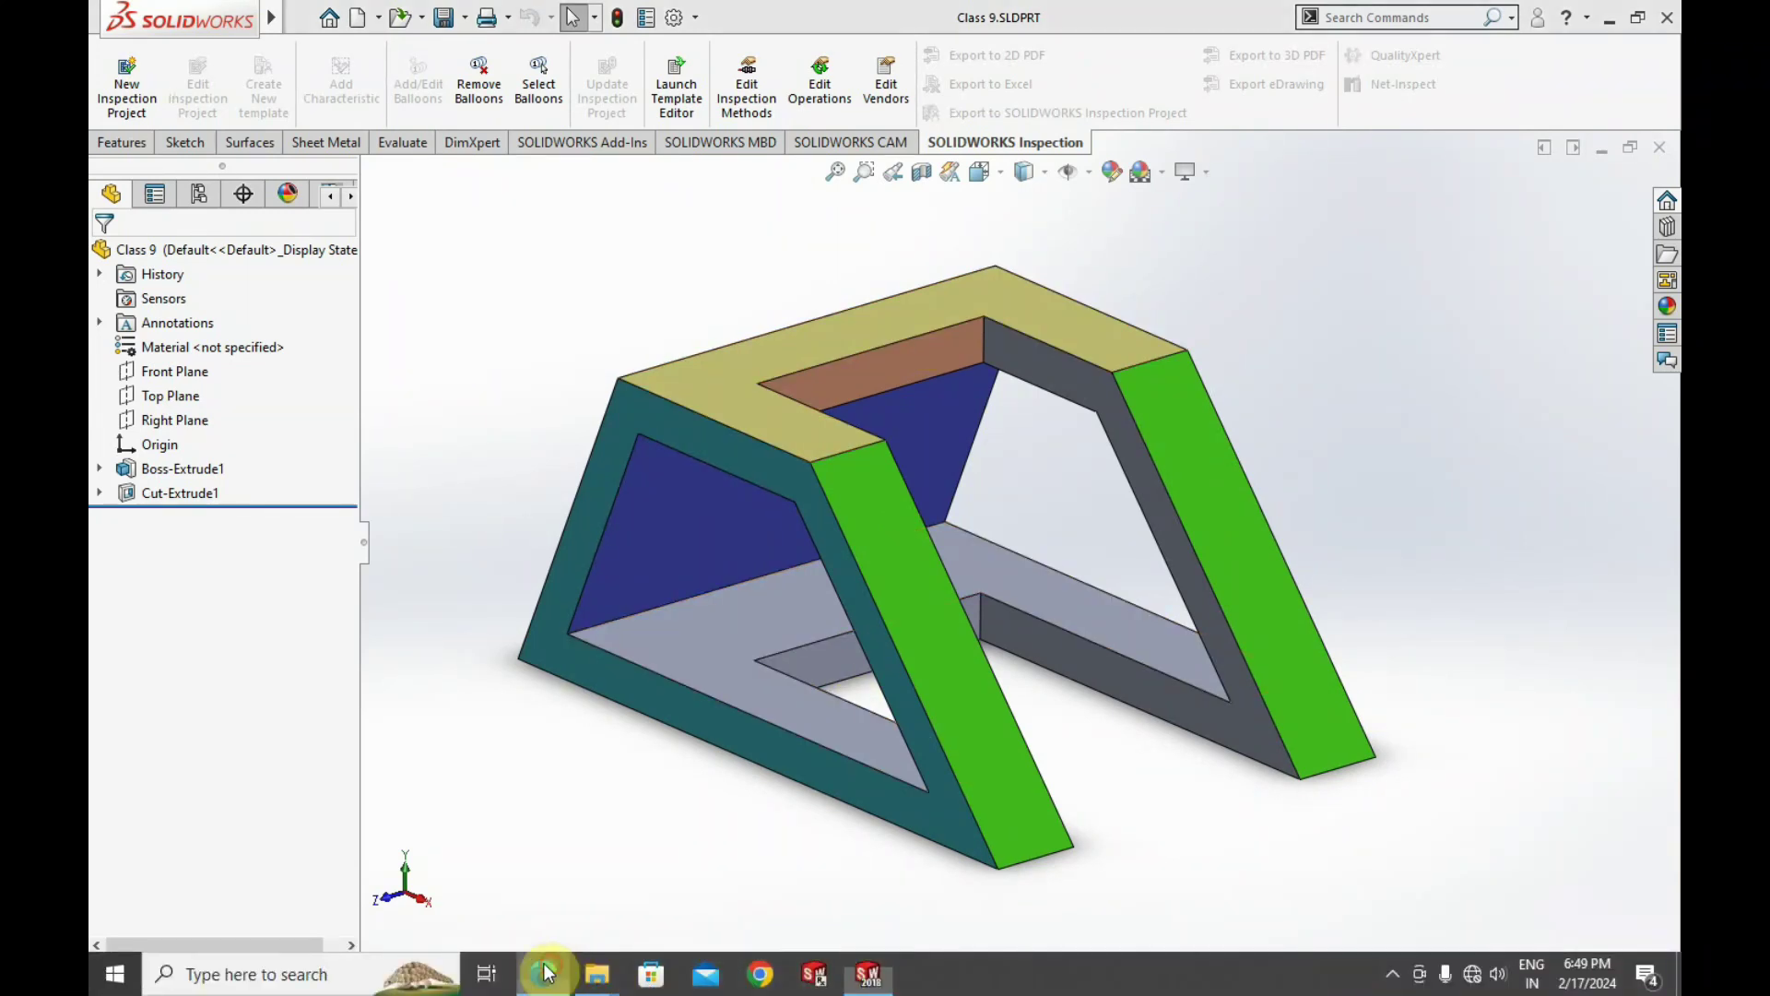
left_click(573, 17)
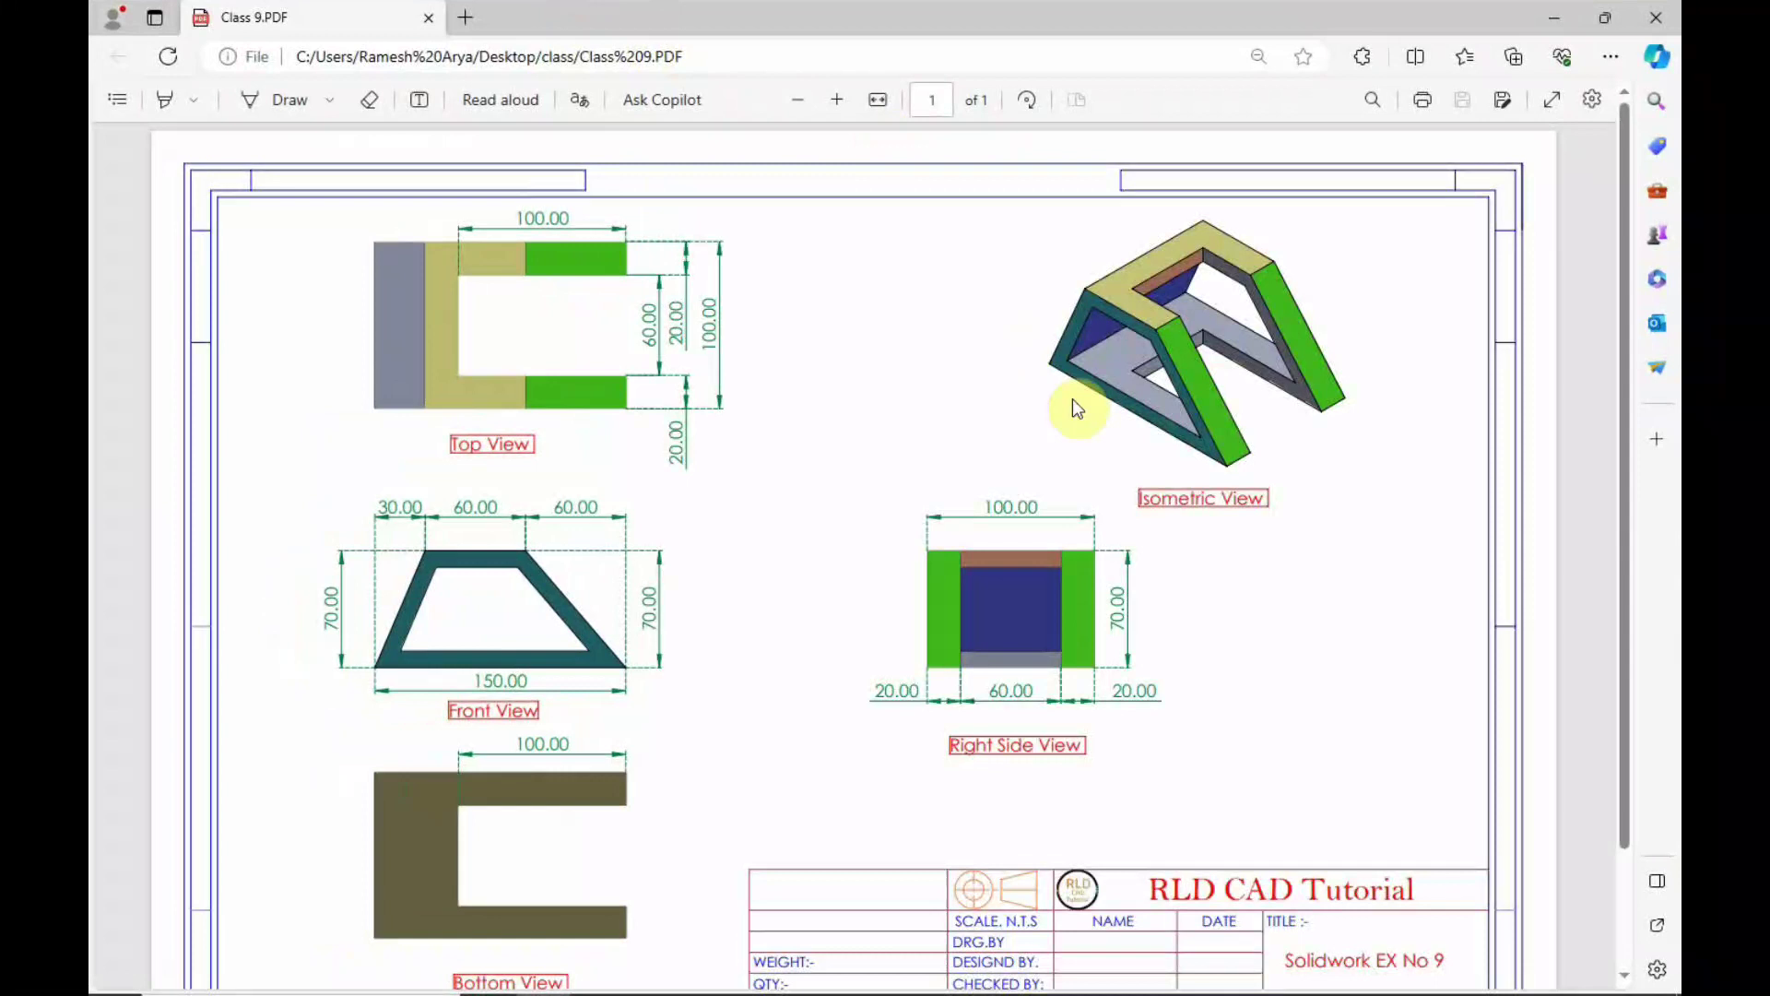
scroll(1127, 581, "down", 1)
mouse_move(1148, 752)
left_mouse_down()
mouse_move(1299, 742)
mouse_move(1434, 763)
left_mouse_up()
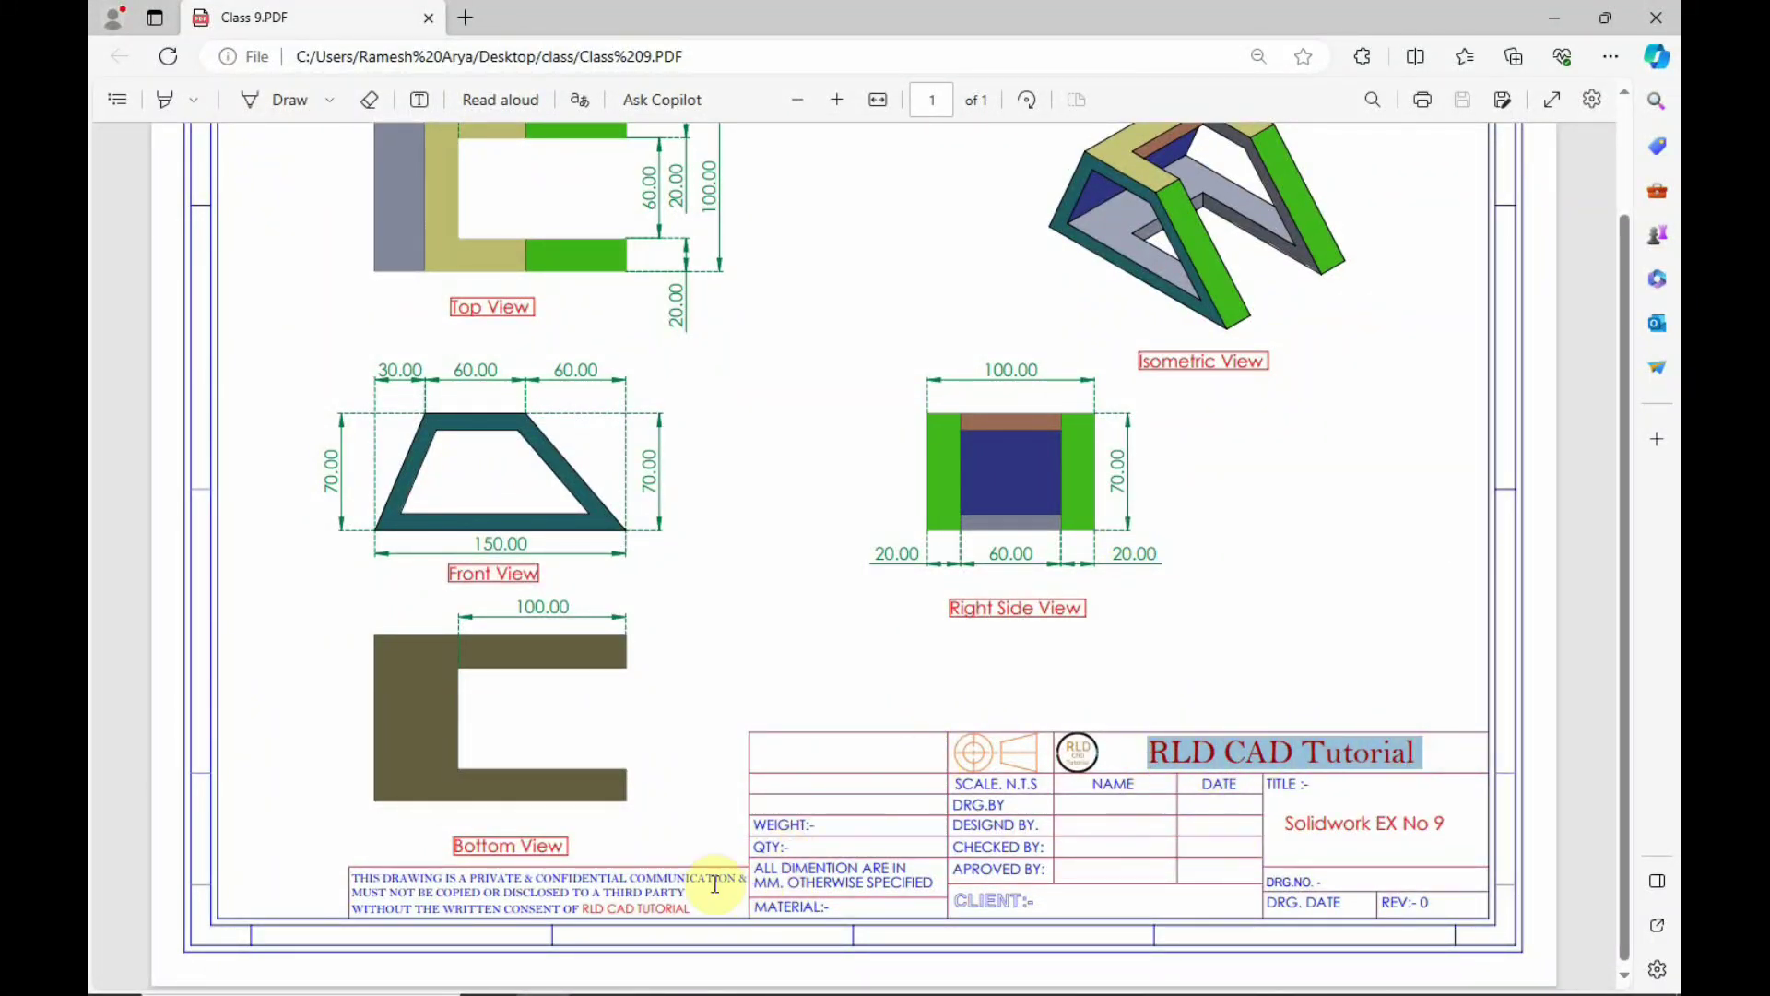
scroll(692, 873, "up", 3)
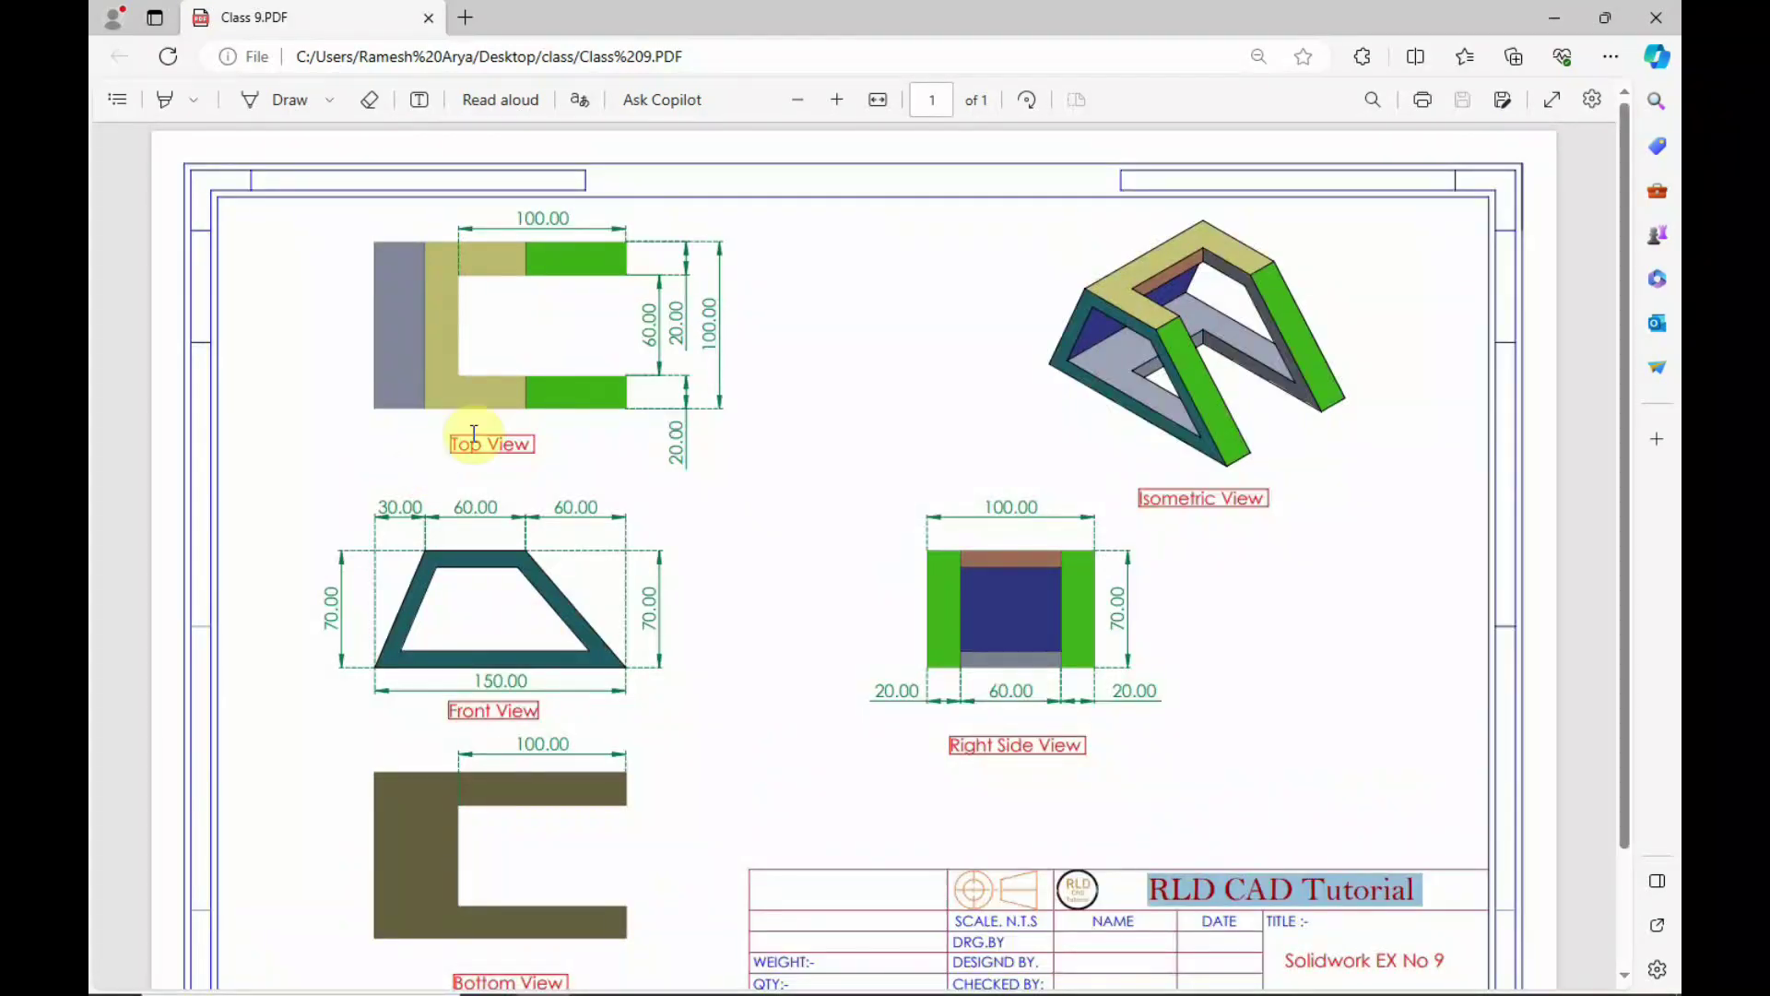
Restore the PDF window and widen it to fit the drawing sheet.
left_click(1605, 17)
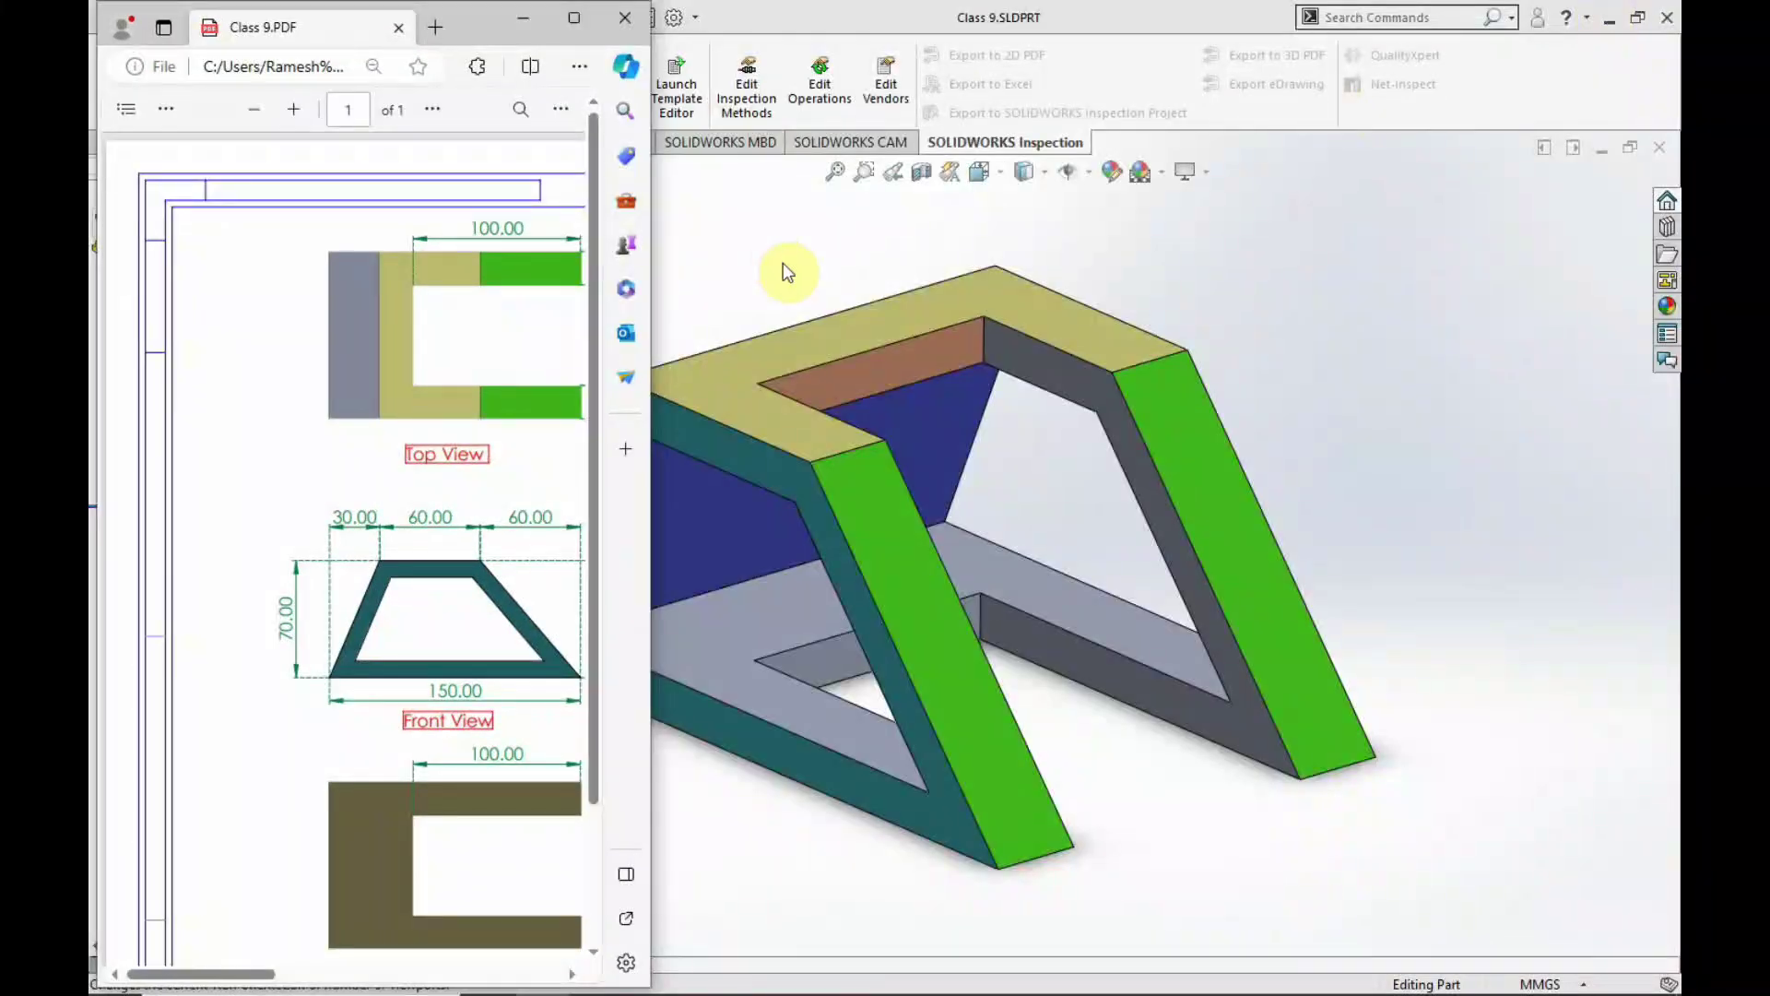
left_click_drag(651, 282, 1498, 319)
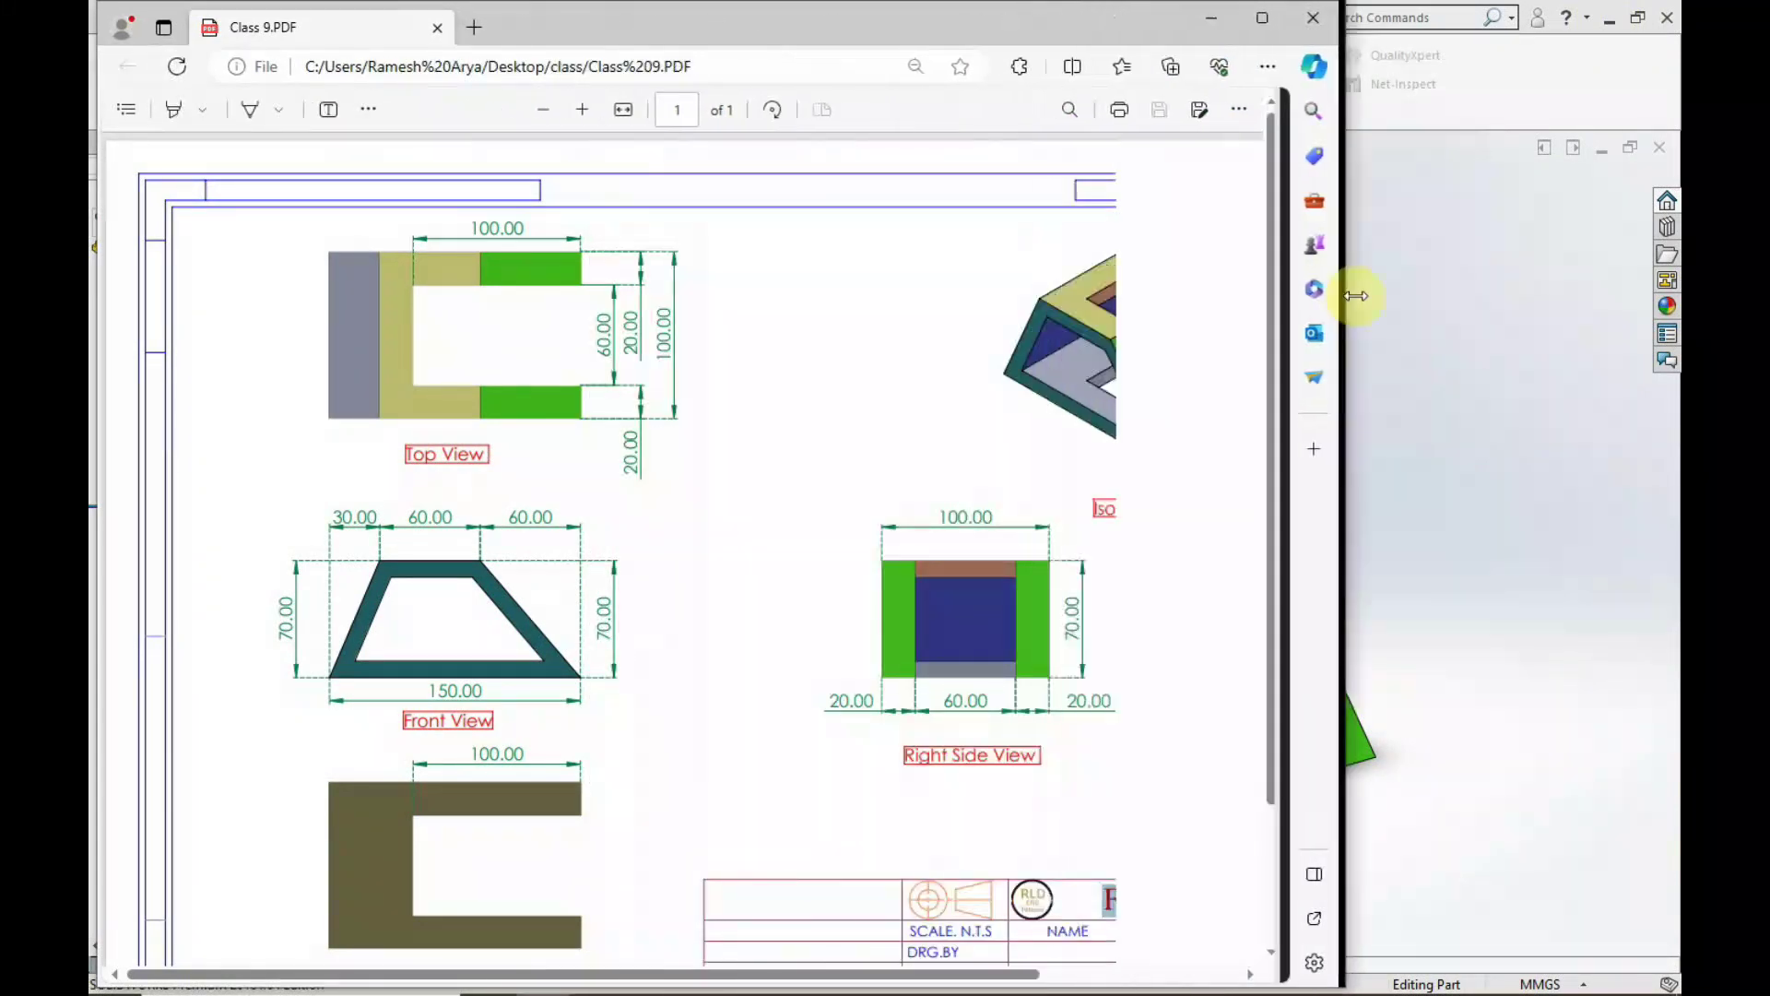
left_click_drag(1498, 319, 1501, 319)
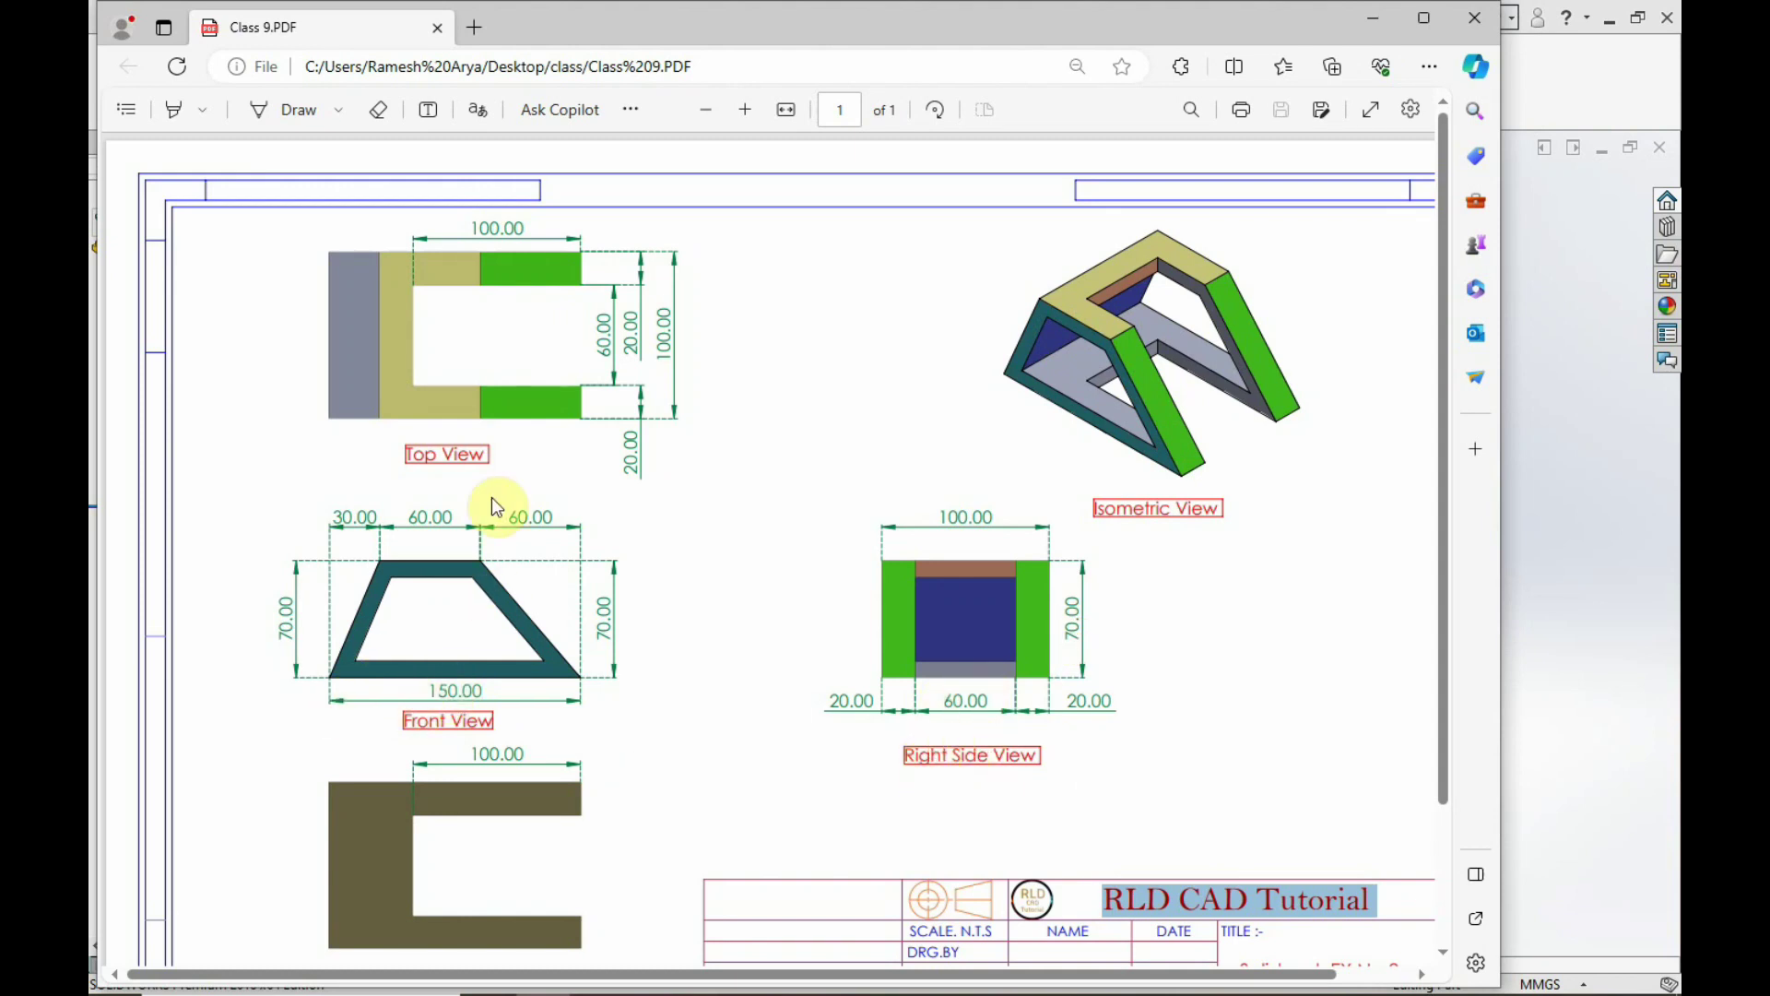
scroll(430, 795, "down", 2)
scroll(589, 669, "up", 2)
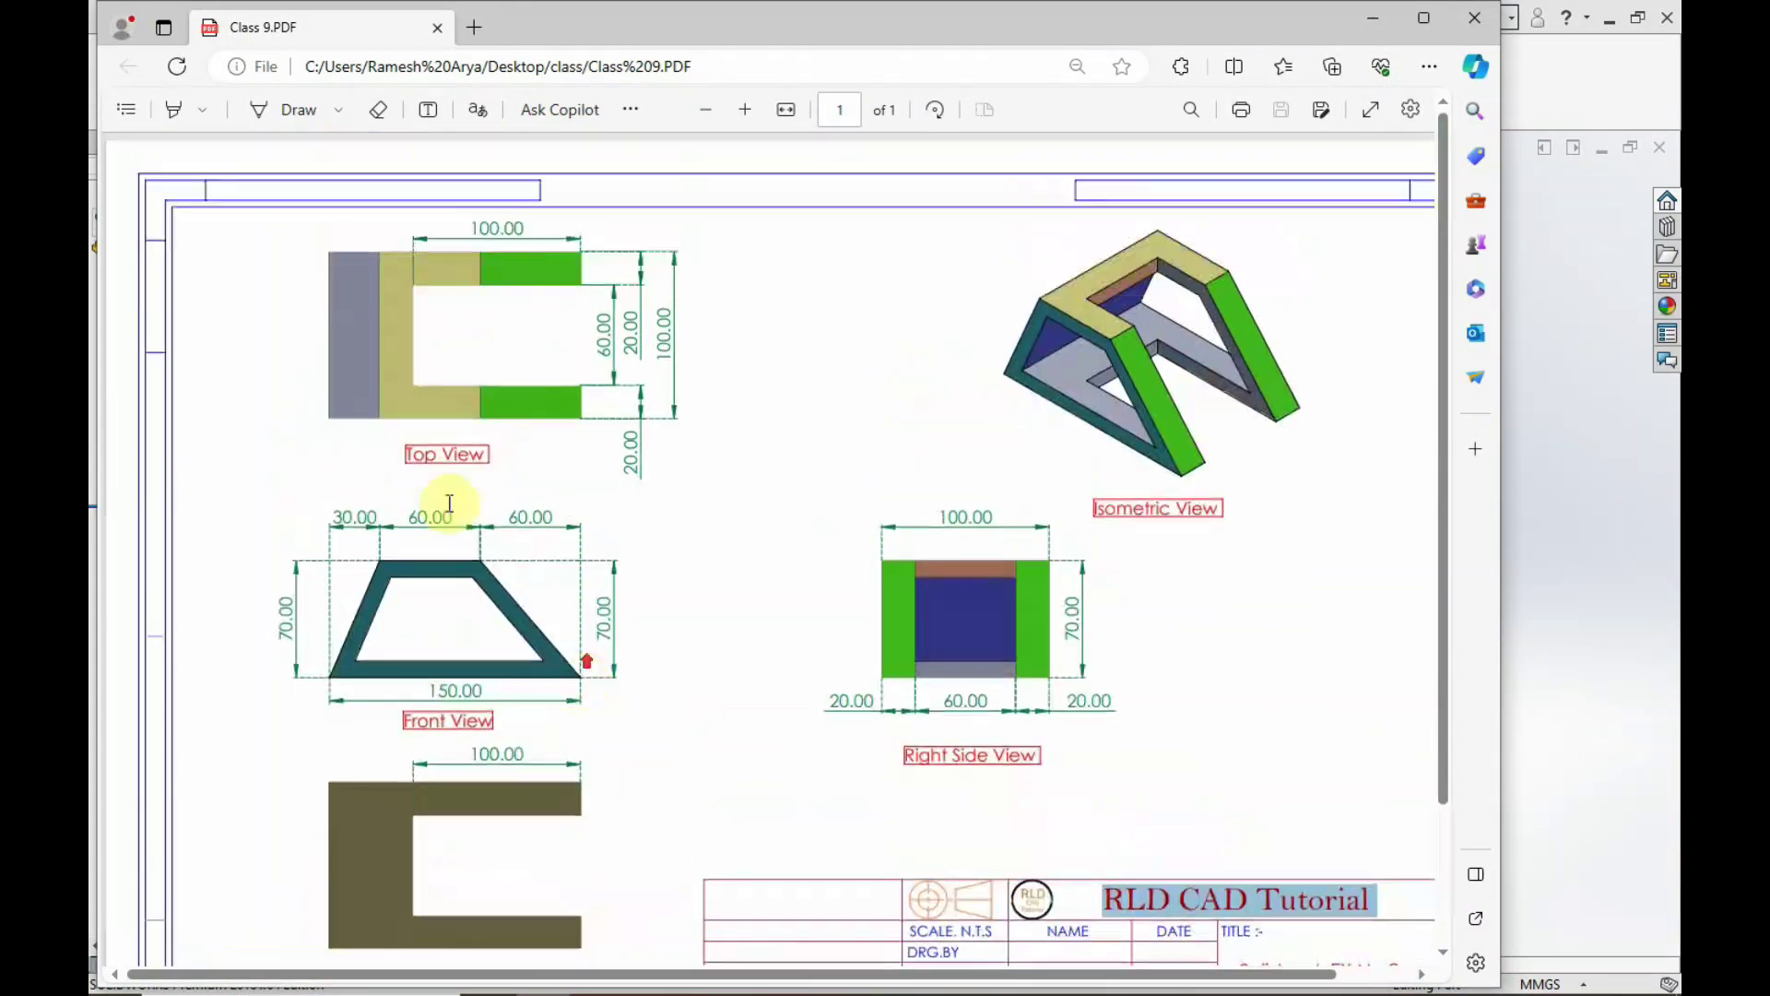
scroll(834, 589, "down", 2)
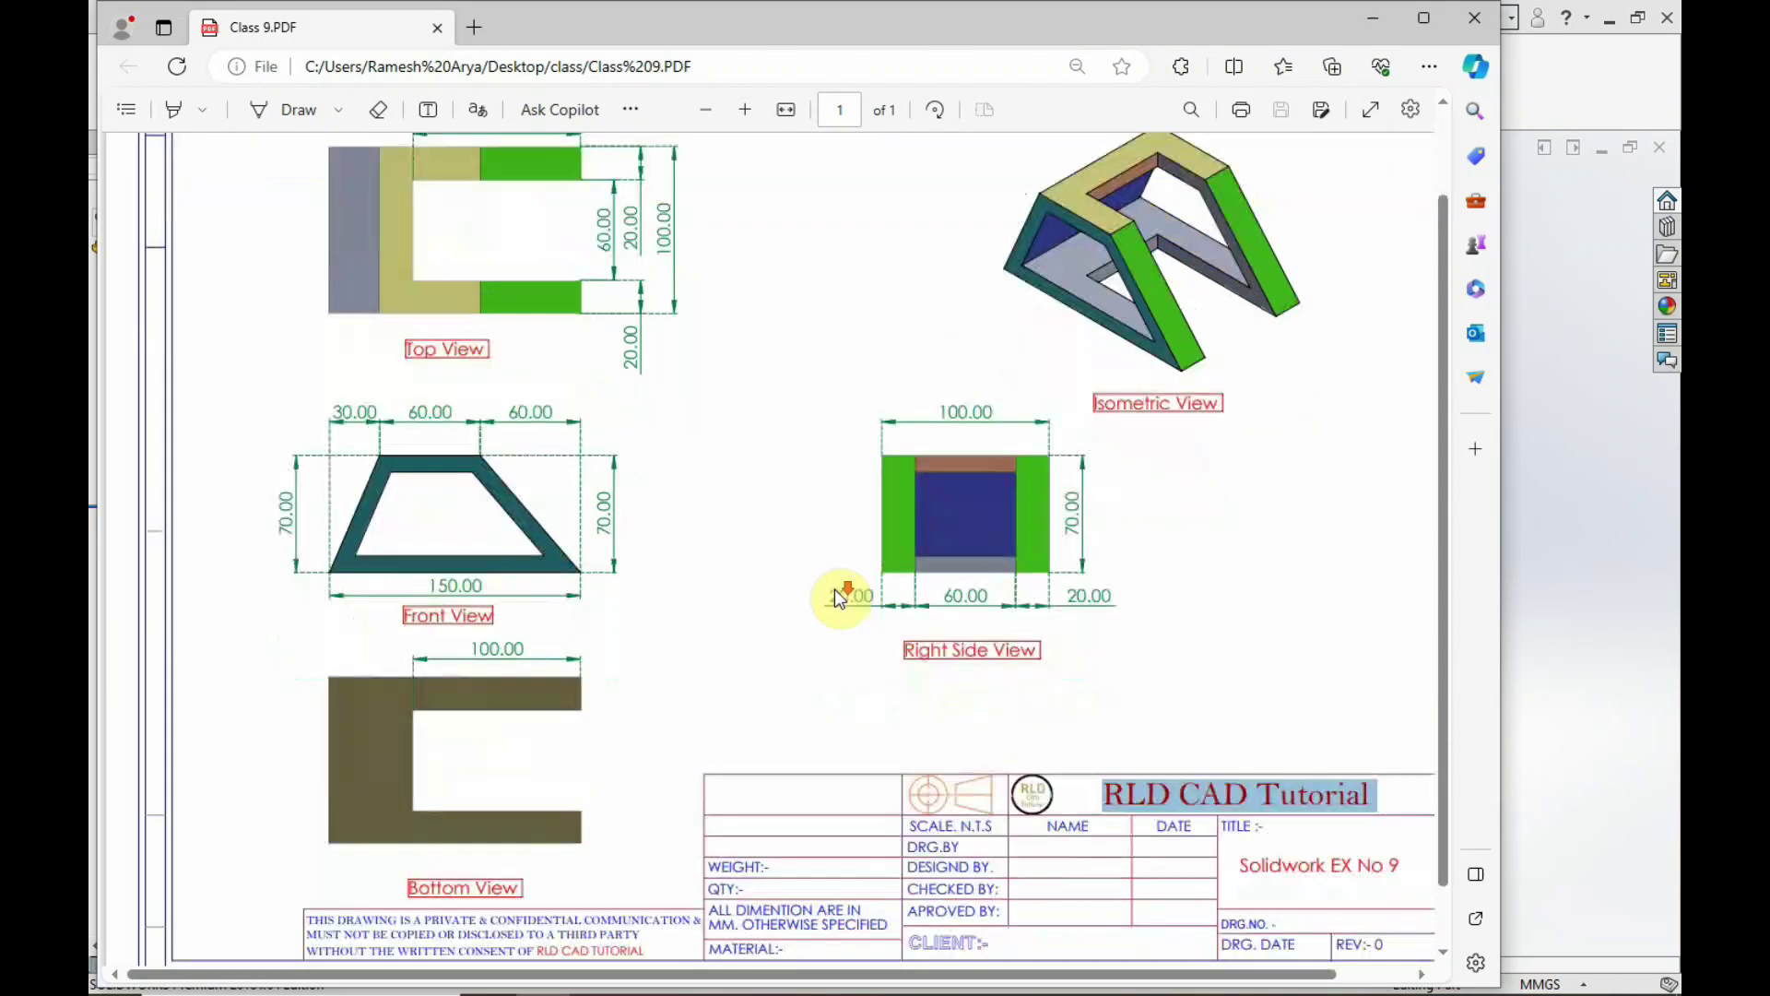
scroll(835, 594, "up", 2)
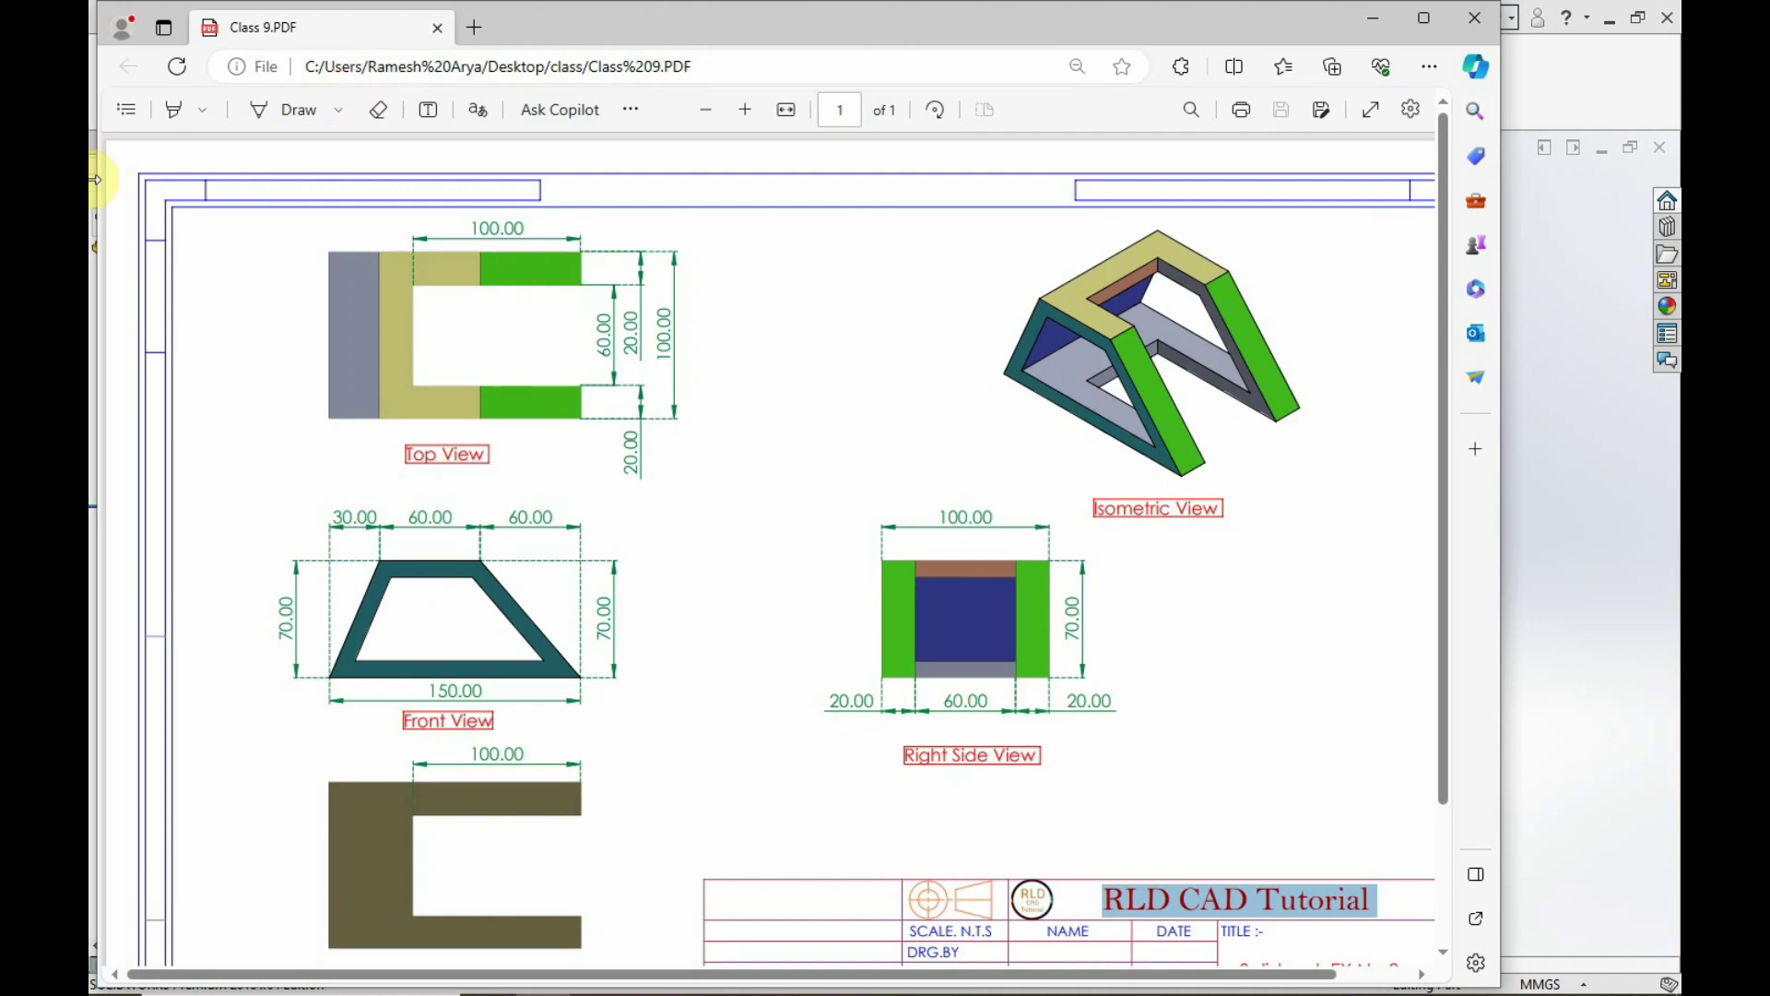
Resize and move the PDF window, then dock it on the right half of the screen.
left_click_drag(96, 145, 386, 188)
left_click_drag(751, 974, 874, 979)
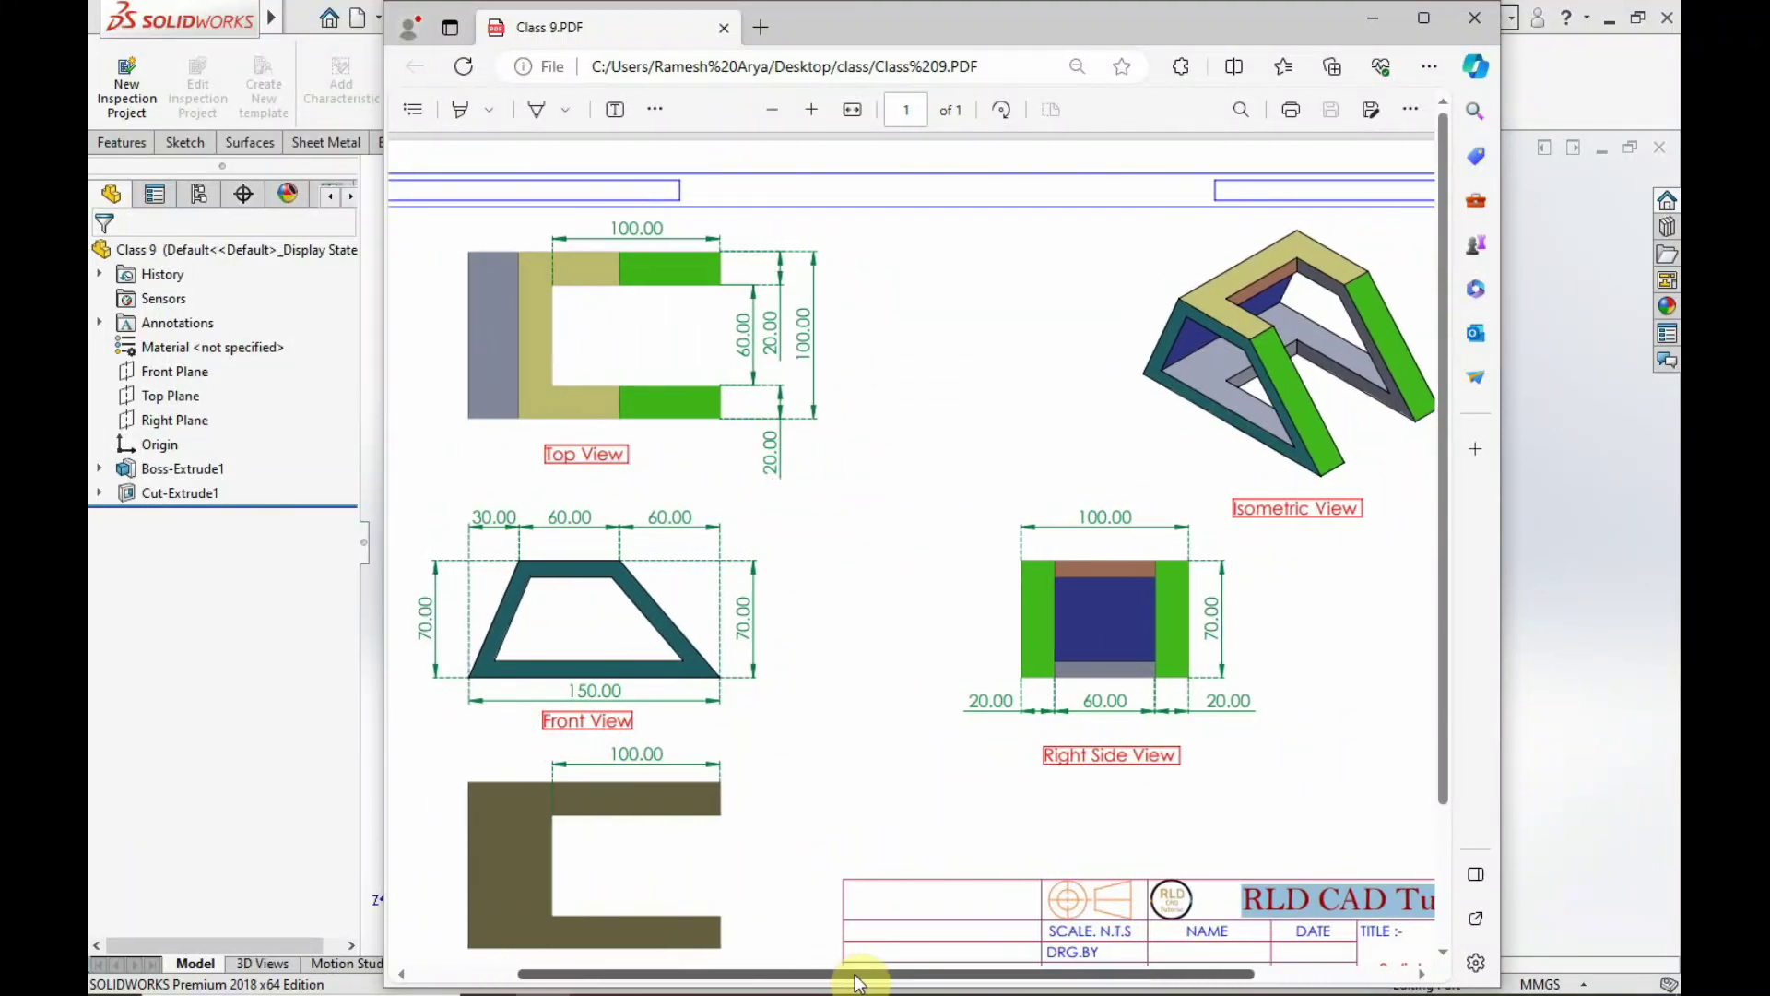
mouse_move(1501, 573)
left_mouse_down()
mouse_move(1320, 596)
mouse_move(1503, 521)
mouse_move(1297, 557)
mouse_move(1323, 561)
left_mouse_up()
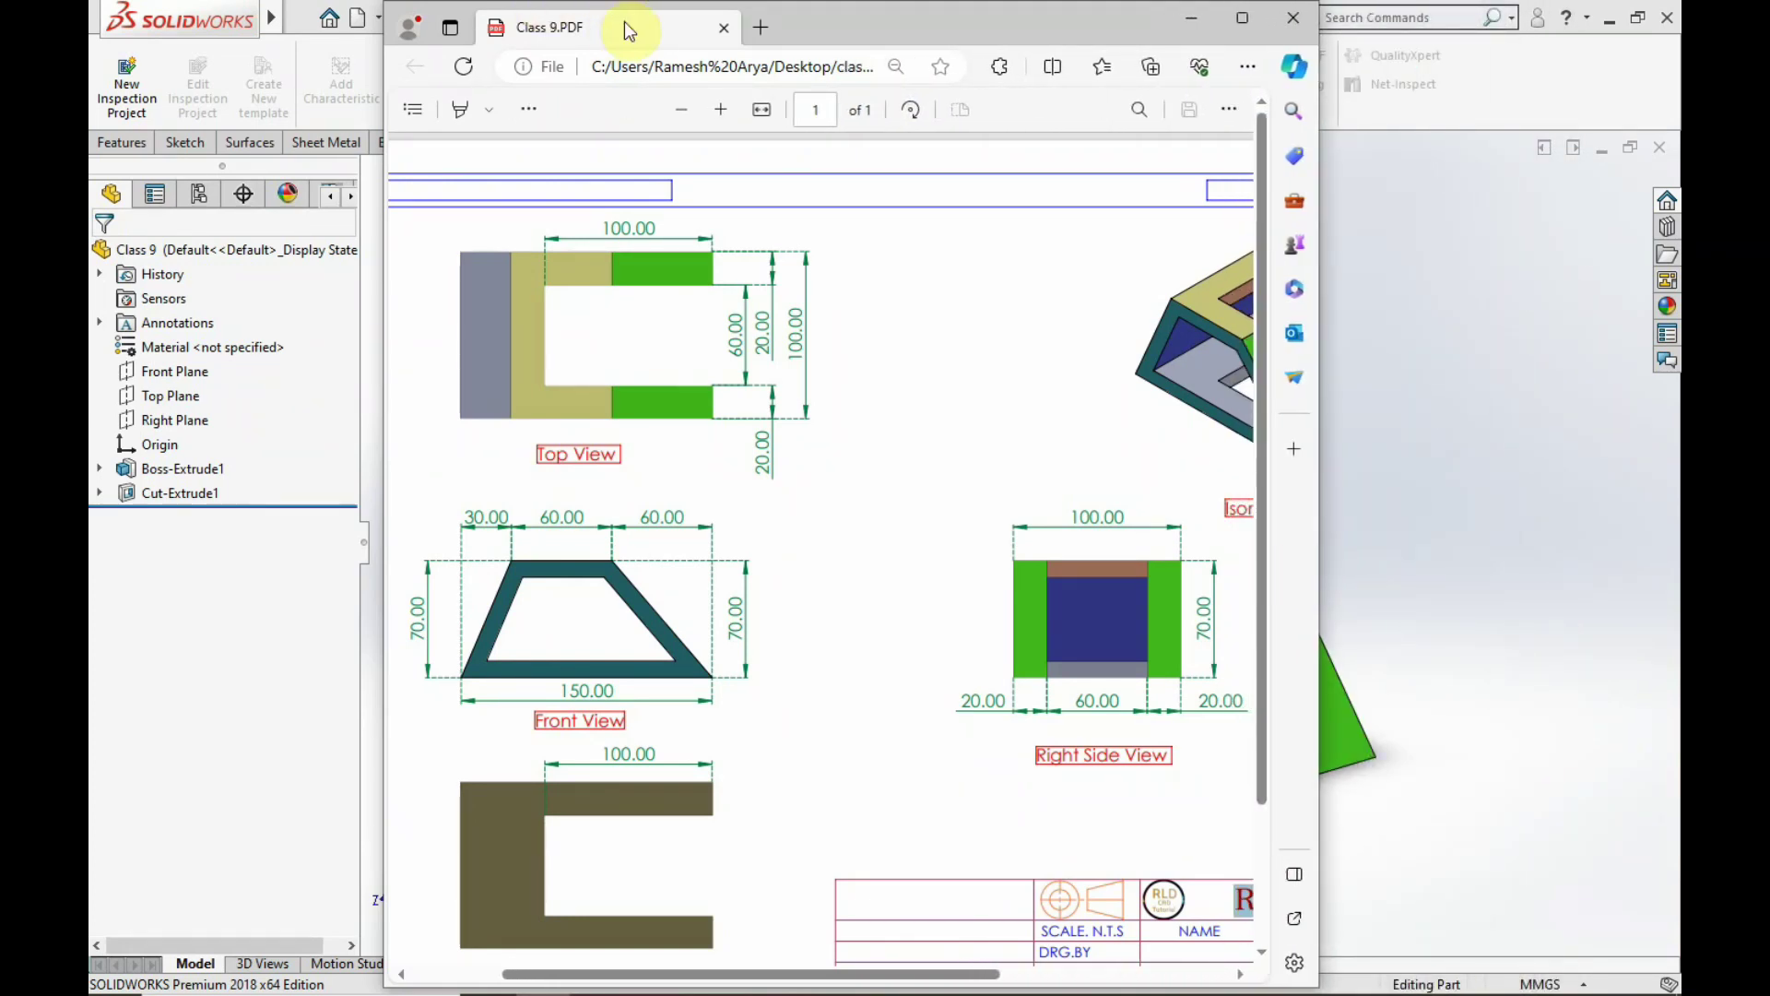
mouse_move(795, 31)
left_mouse_down()
mouse_move(570, 66)
mouse_move(850, 24)
left_mouse_up()
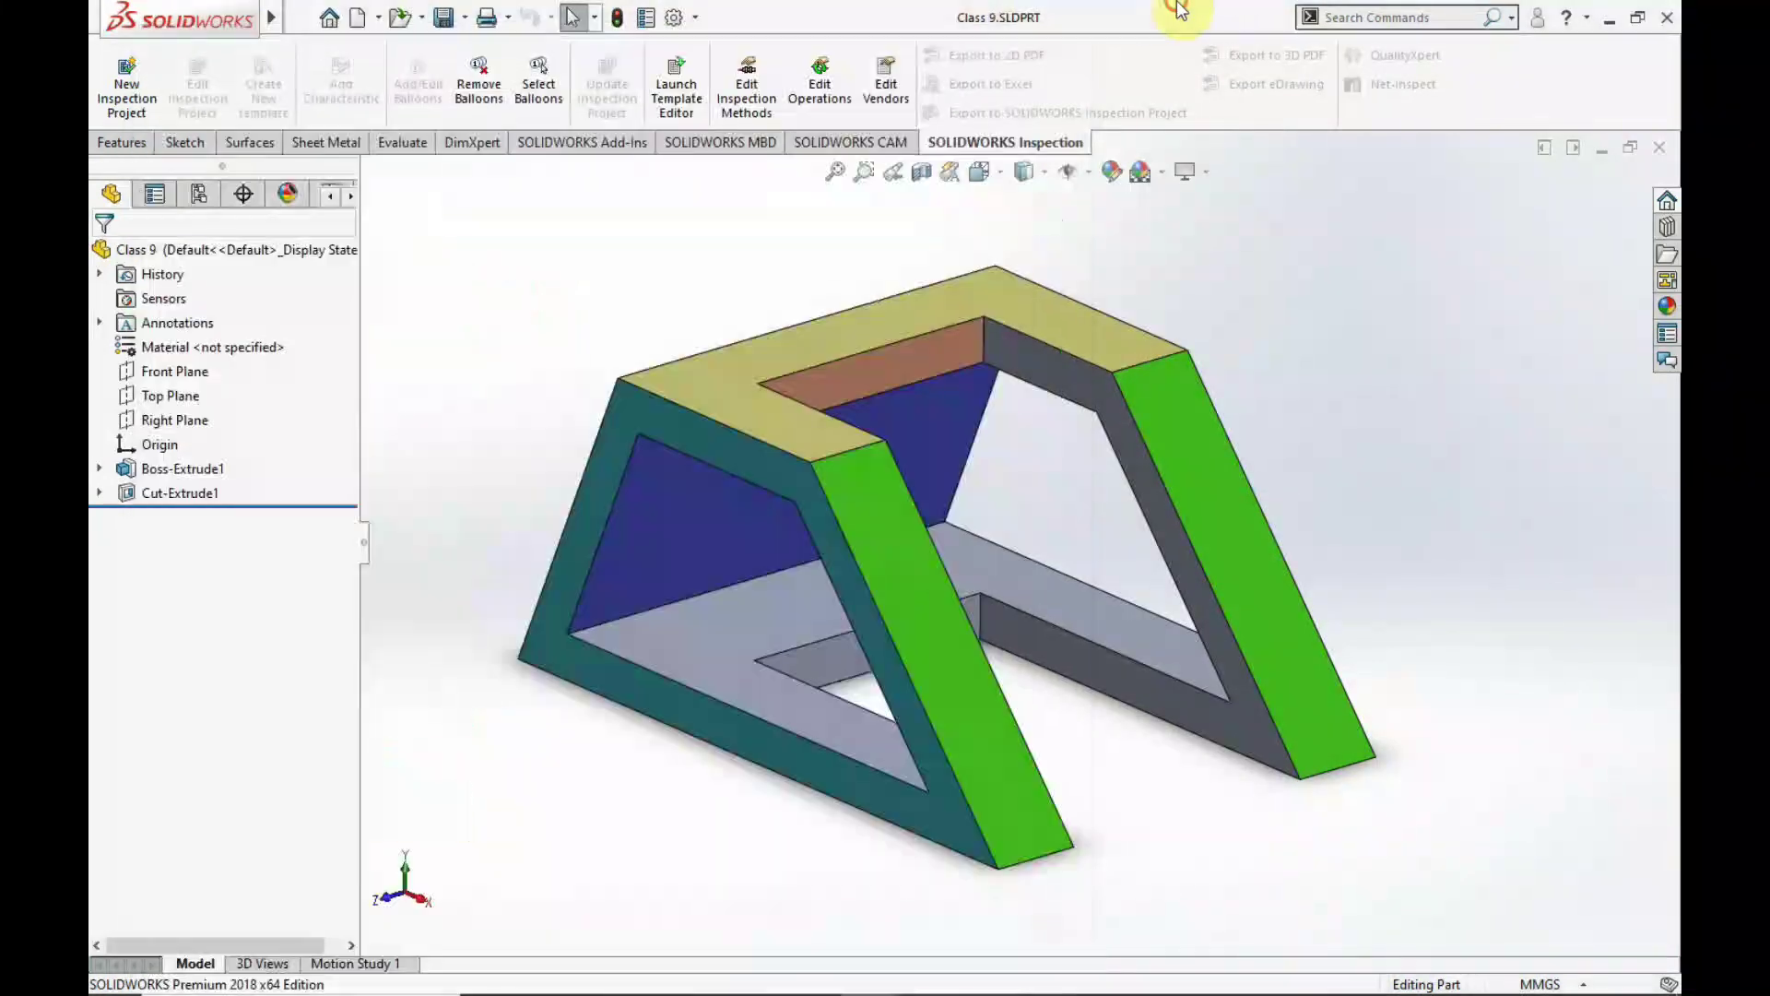
key("super+Right")
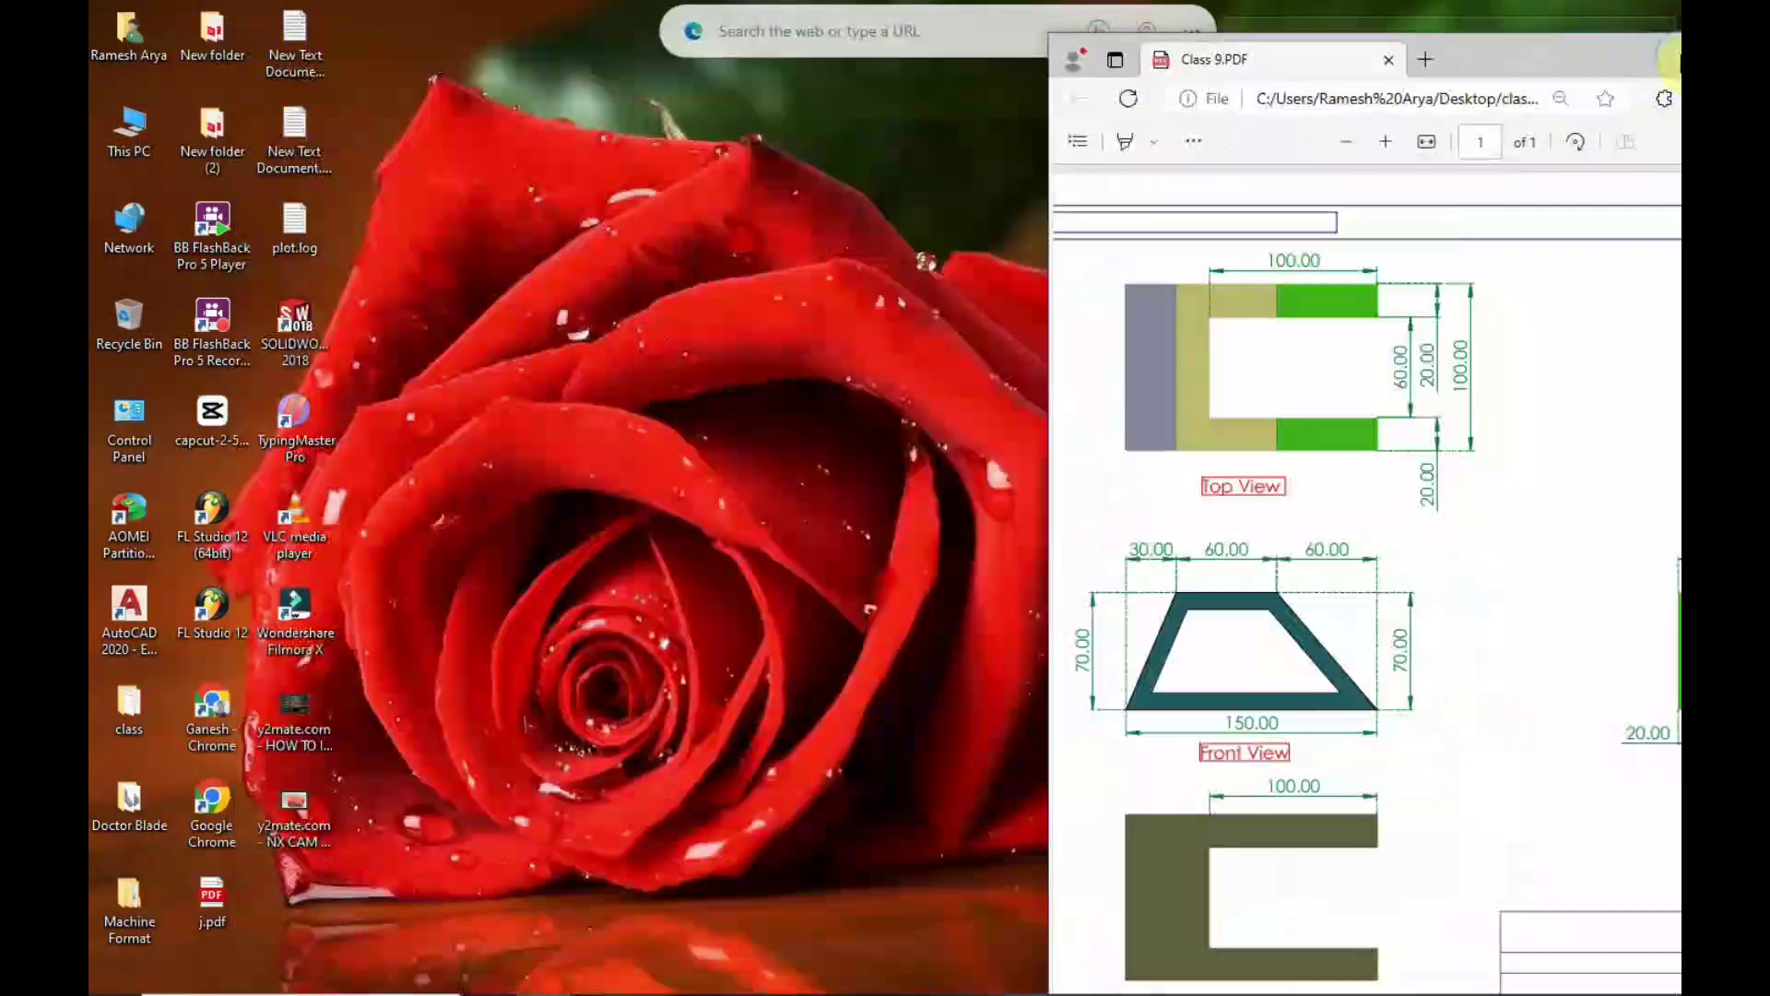
Snap SOLIDWORKS beside the PDF, widen its side, and create a new blank part.
left_click(373, 358)
scroll(533, 507, "up", 2)
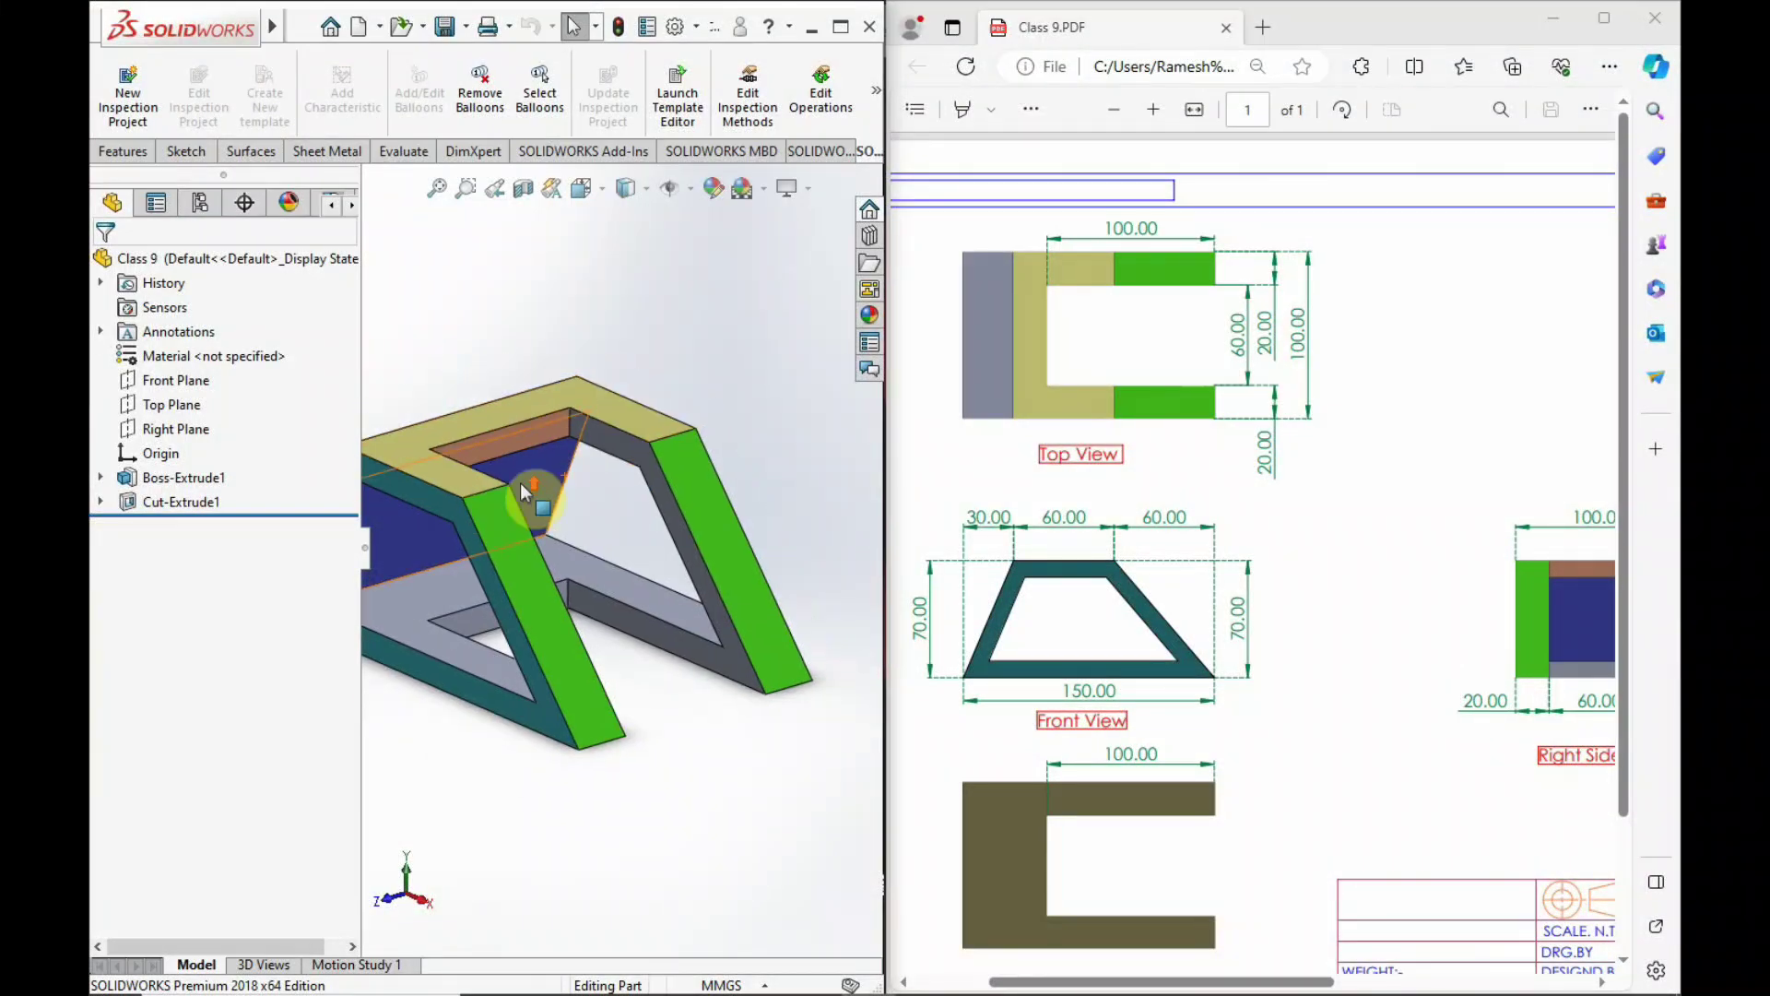
scroll(514, 525, "up", 1)
scroll(503, 535, "up", 2)
scroll(503, 535, "down", 1)
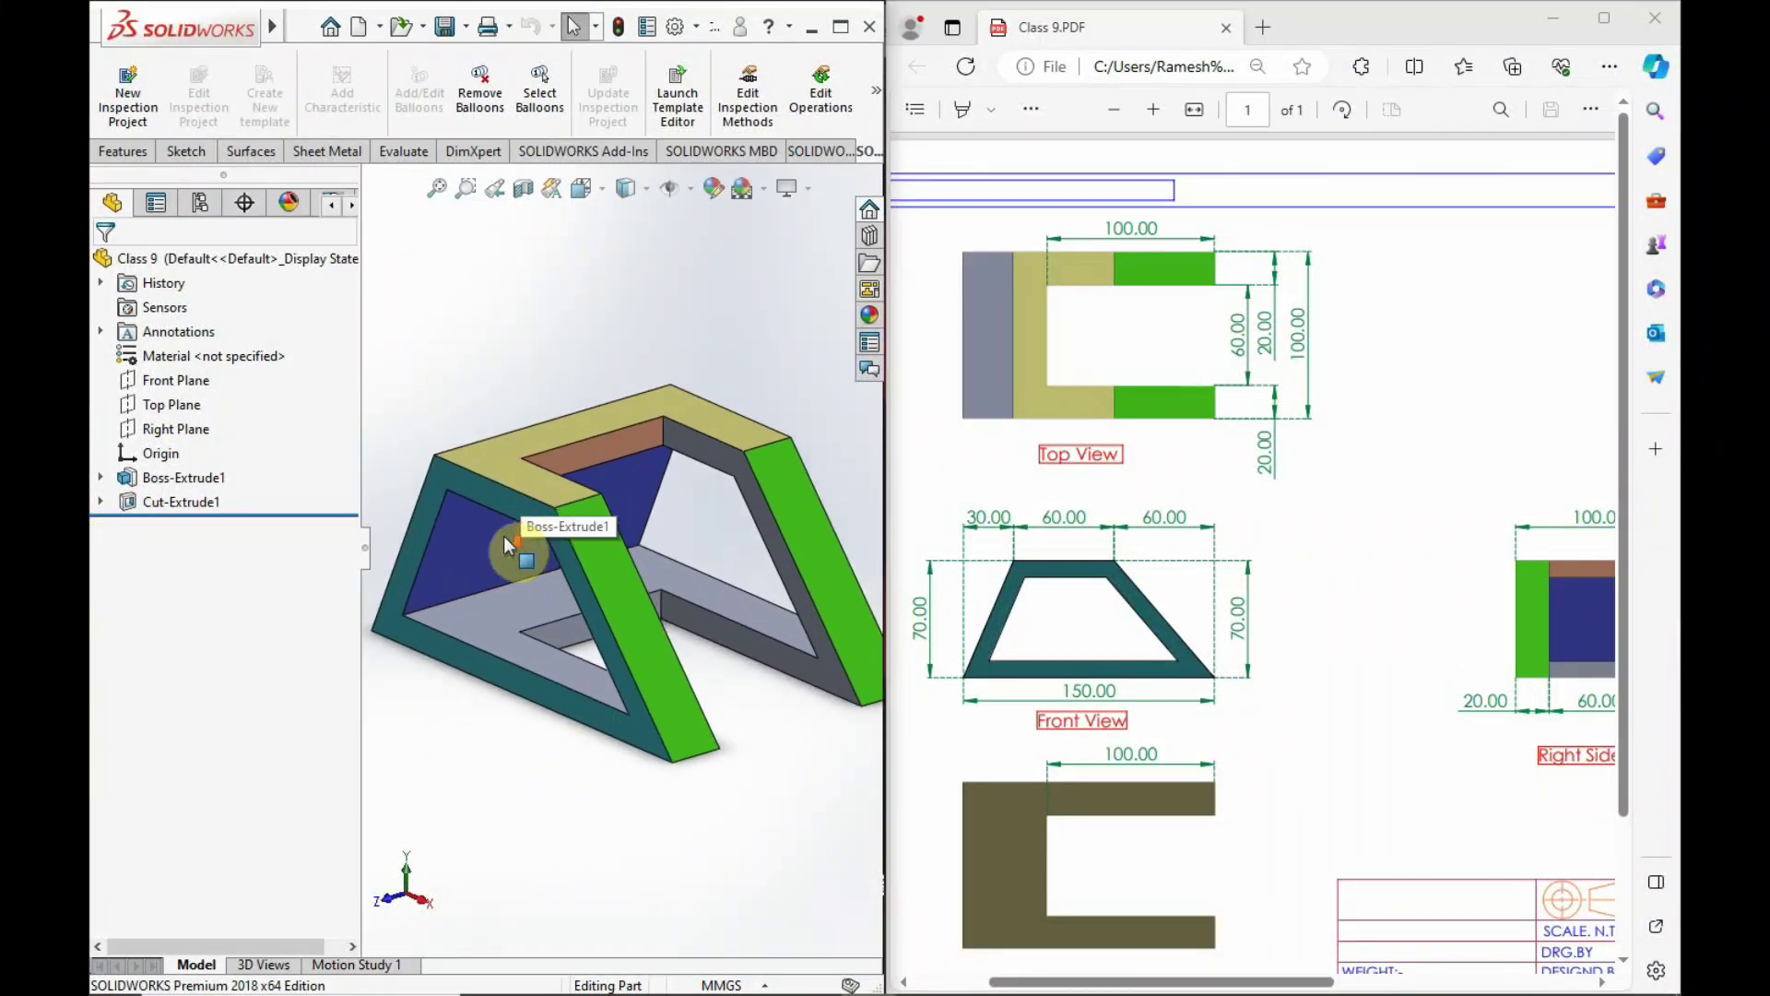
left_click_drag(885, 138, 1127, 168)
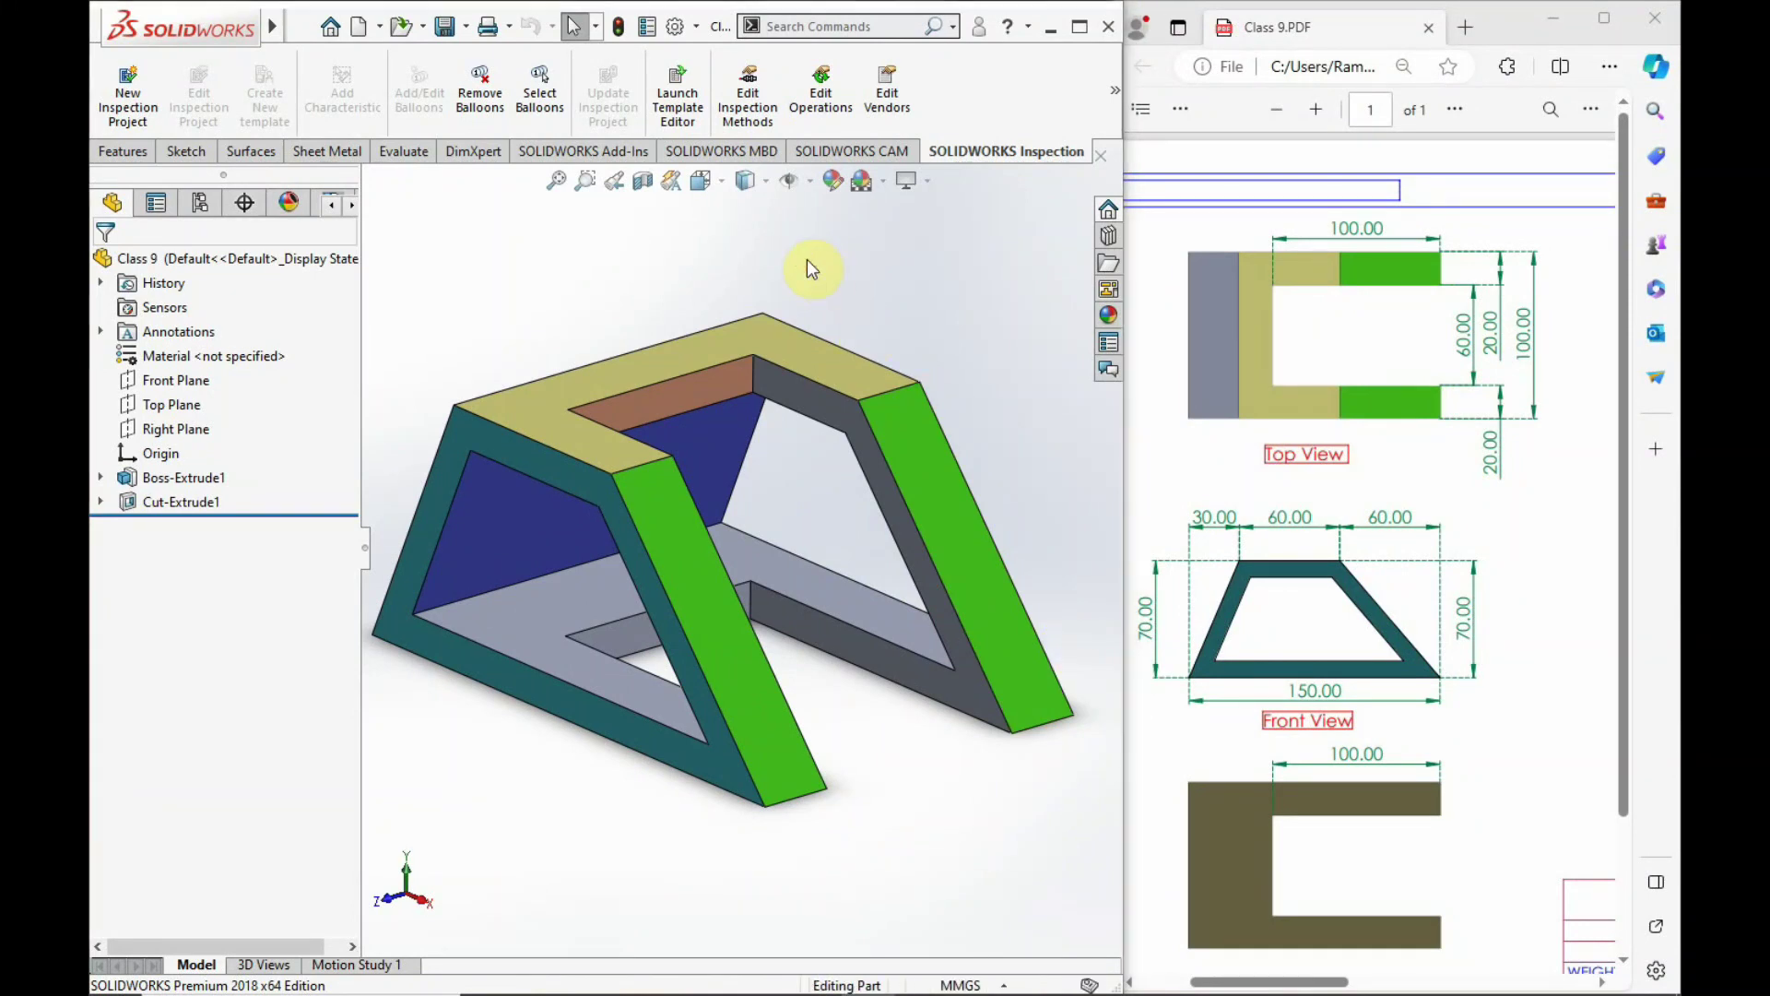
key("ctrl+n")
left_click(962, 854)
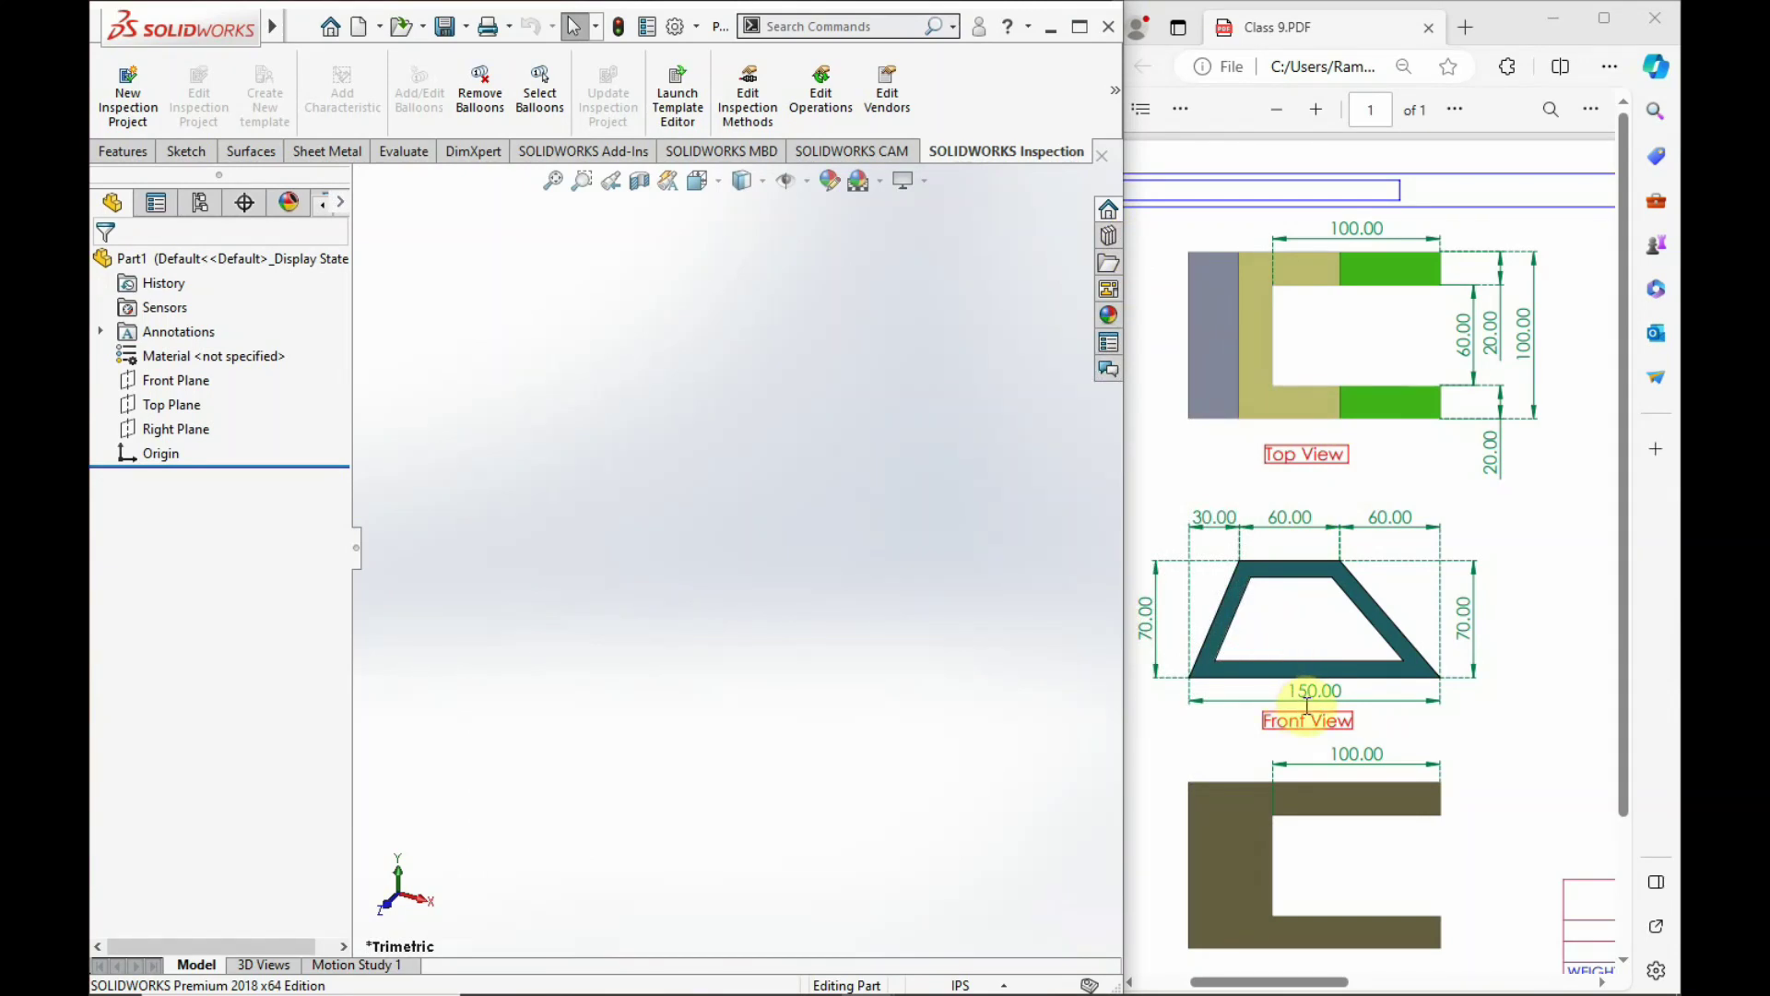
Sketch a four-line trapezoid from the origin on the Front Plane and begin dimensioning it.
left_click_drag(1263, 722, 1355, 722)
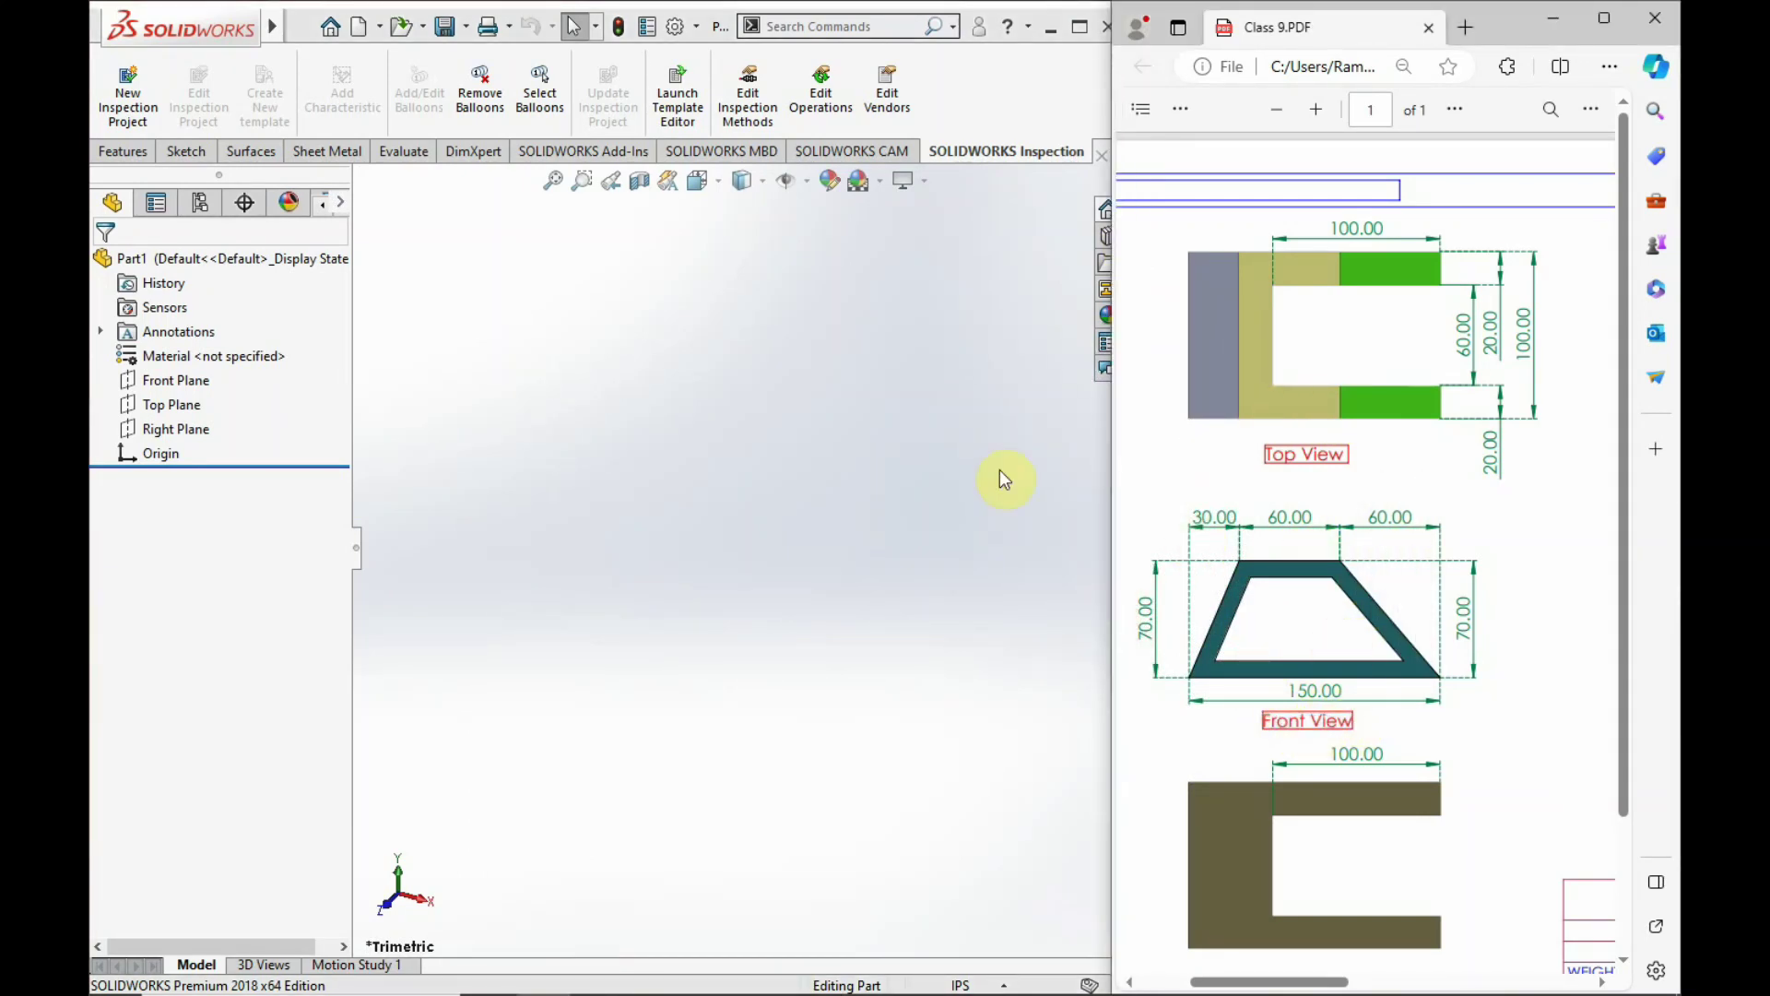
left_click(178, 387)
left_click(254, 349)
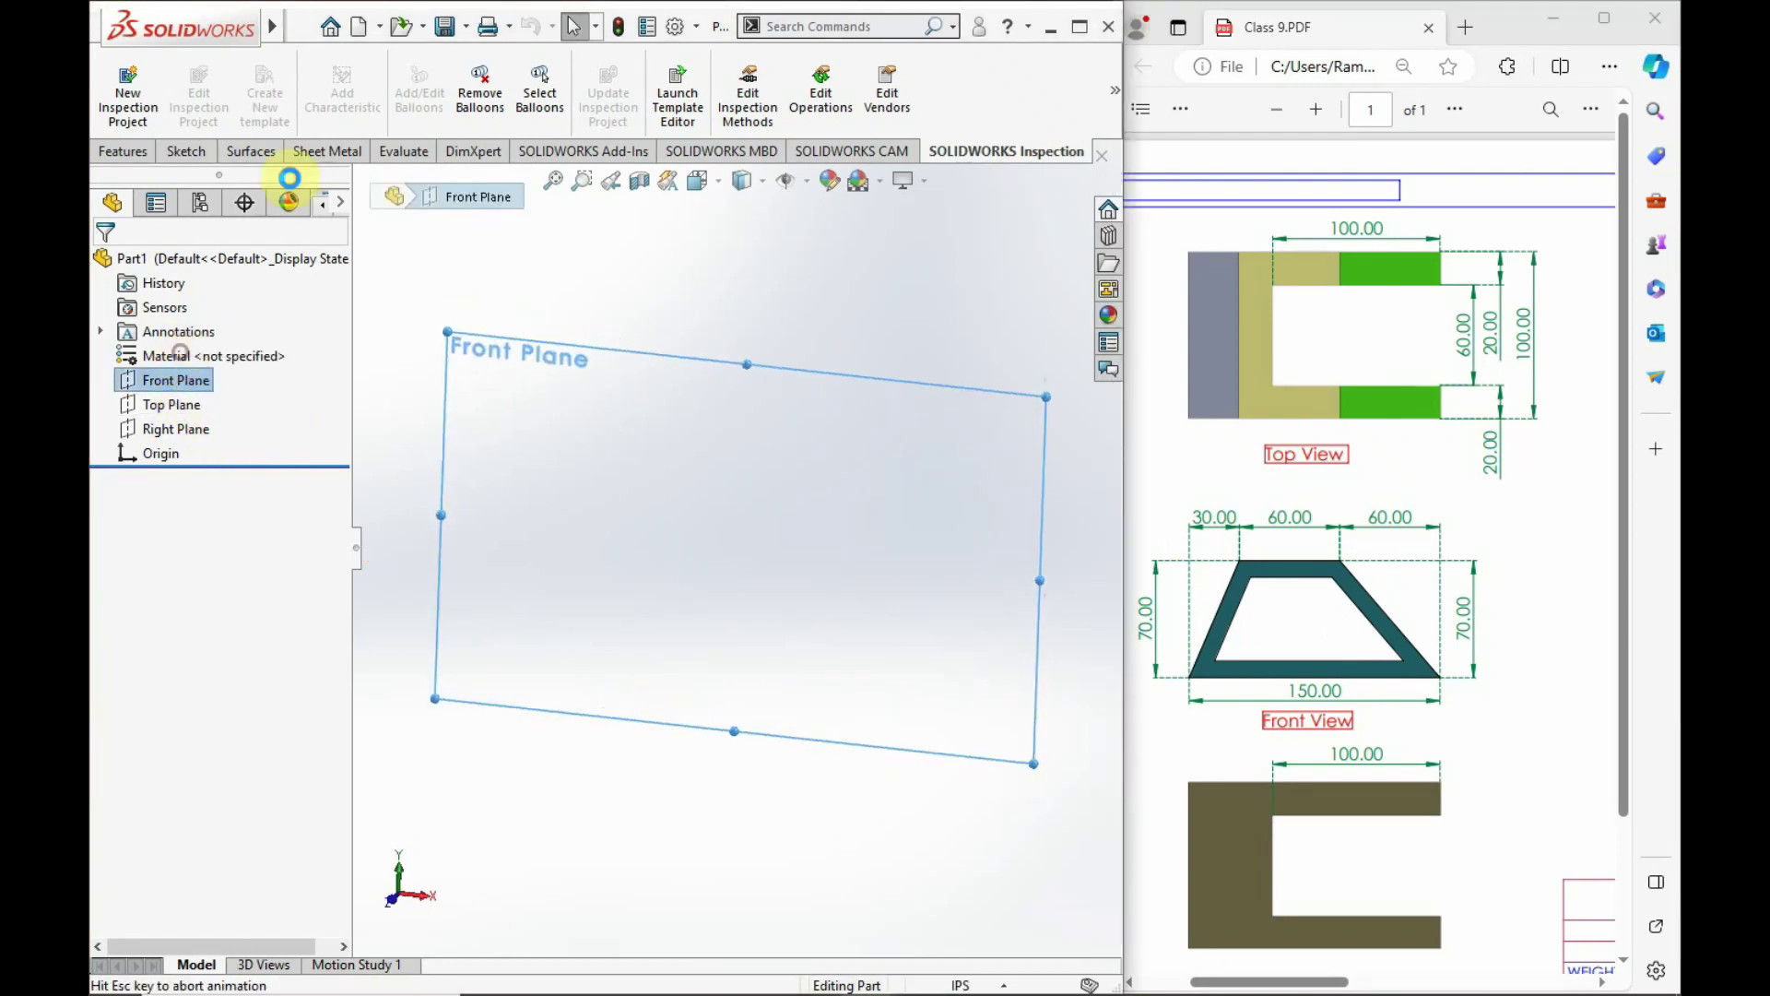
left_click(236, 69)
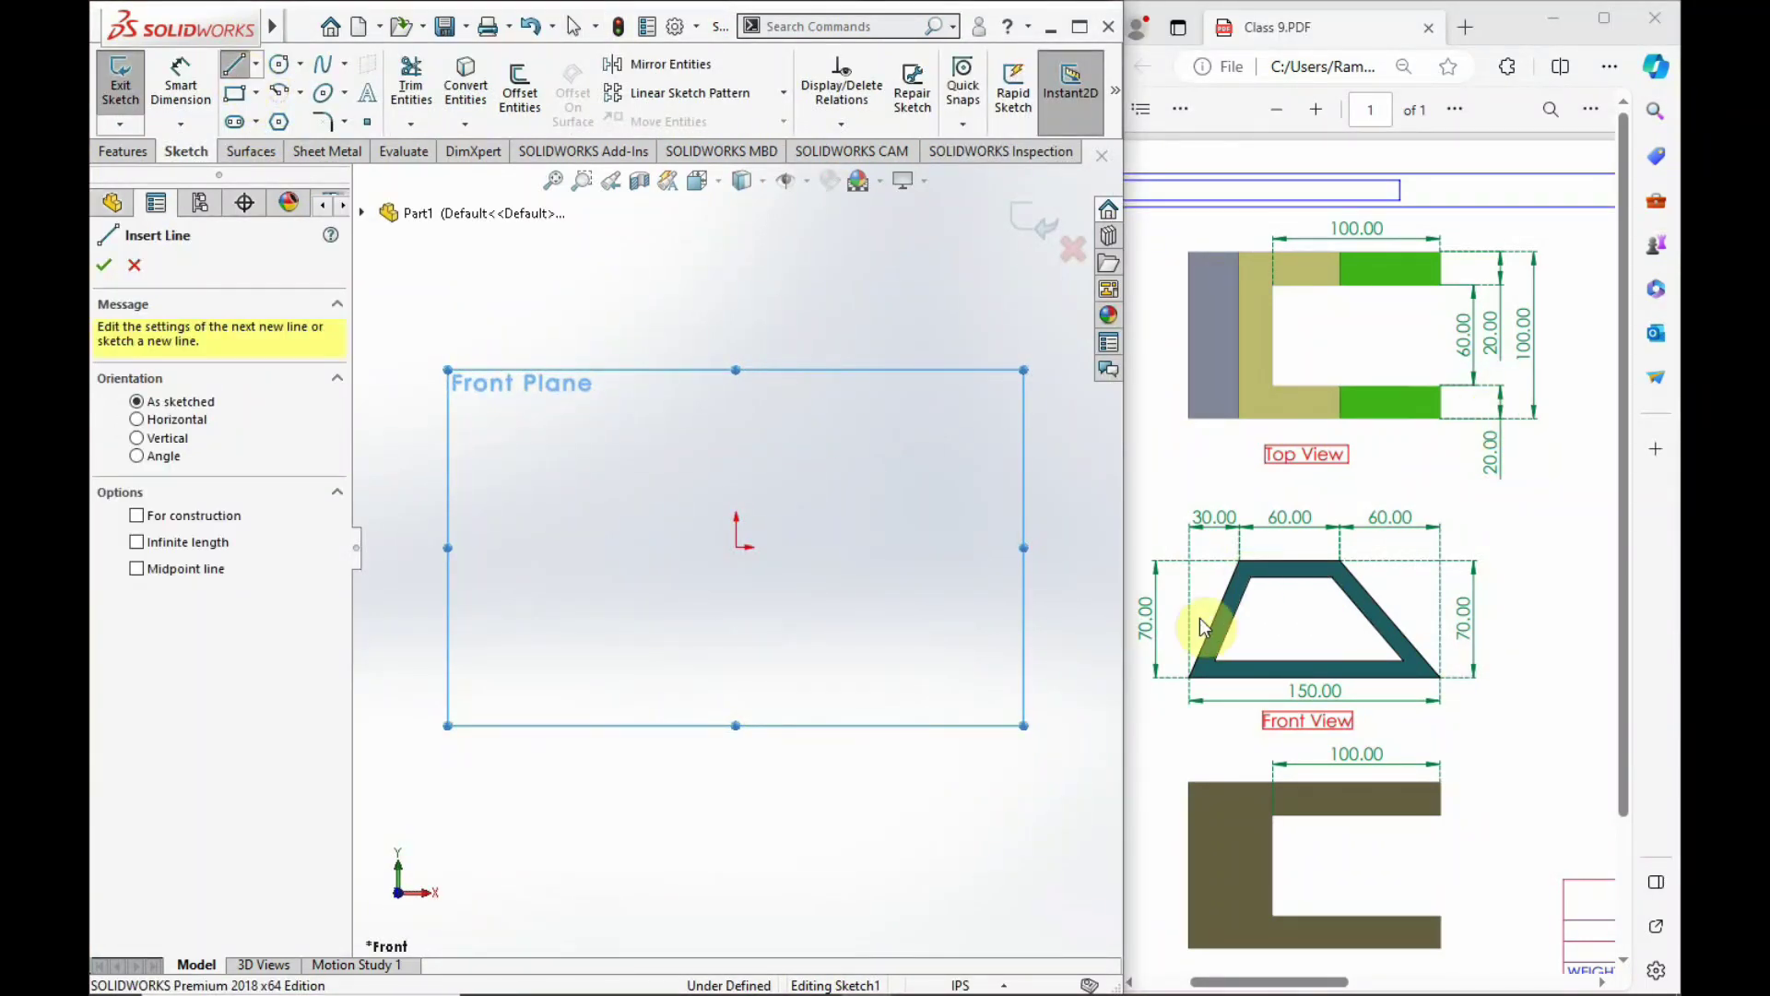
left_click(735, 547)
left_click(790, 363)
left_click(959, 362)
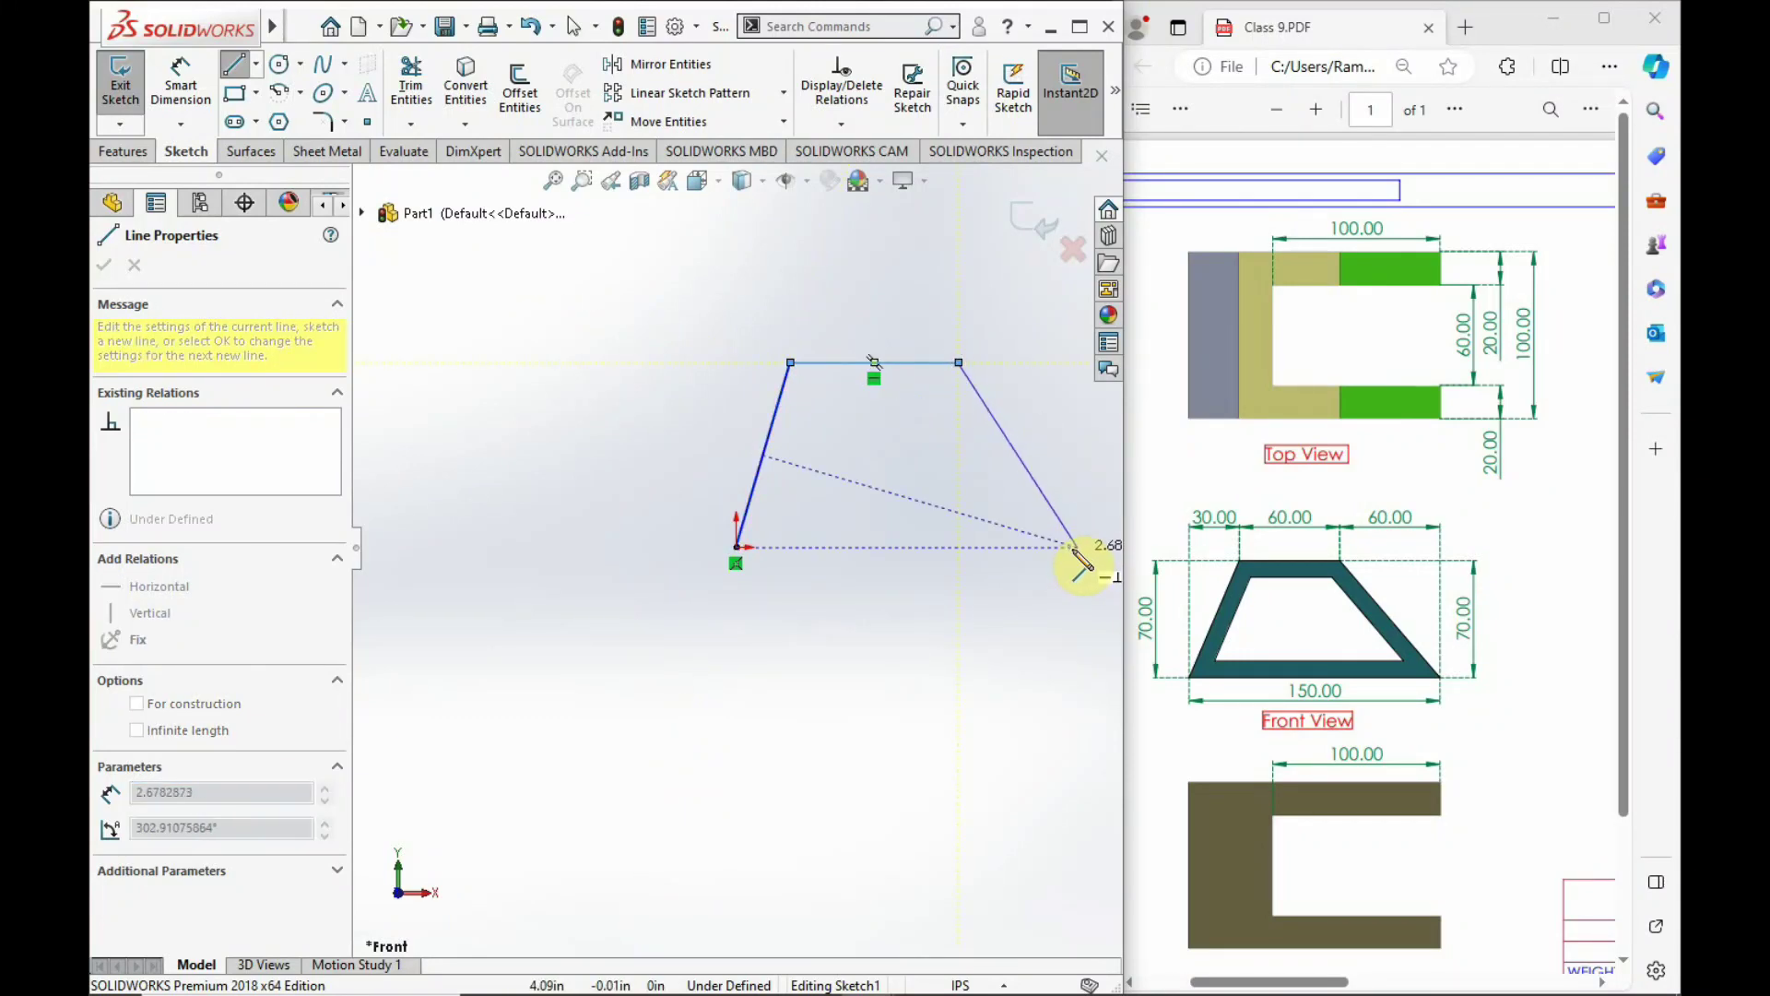
left_click(1076, 546)
left_click(735, 546)
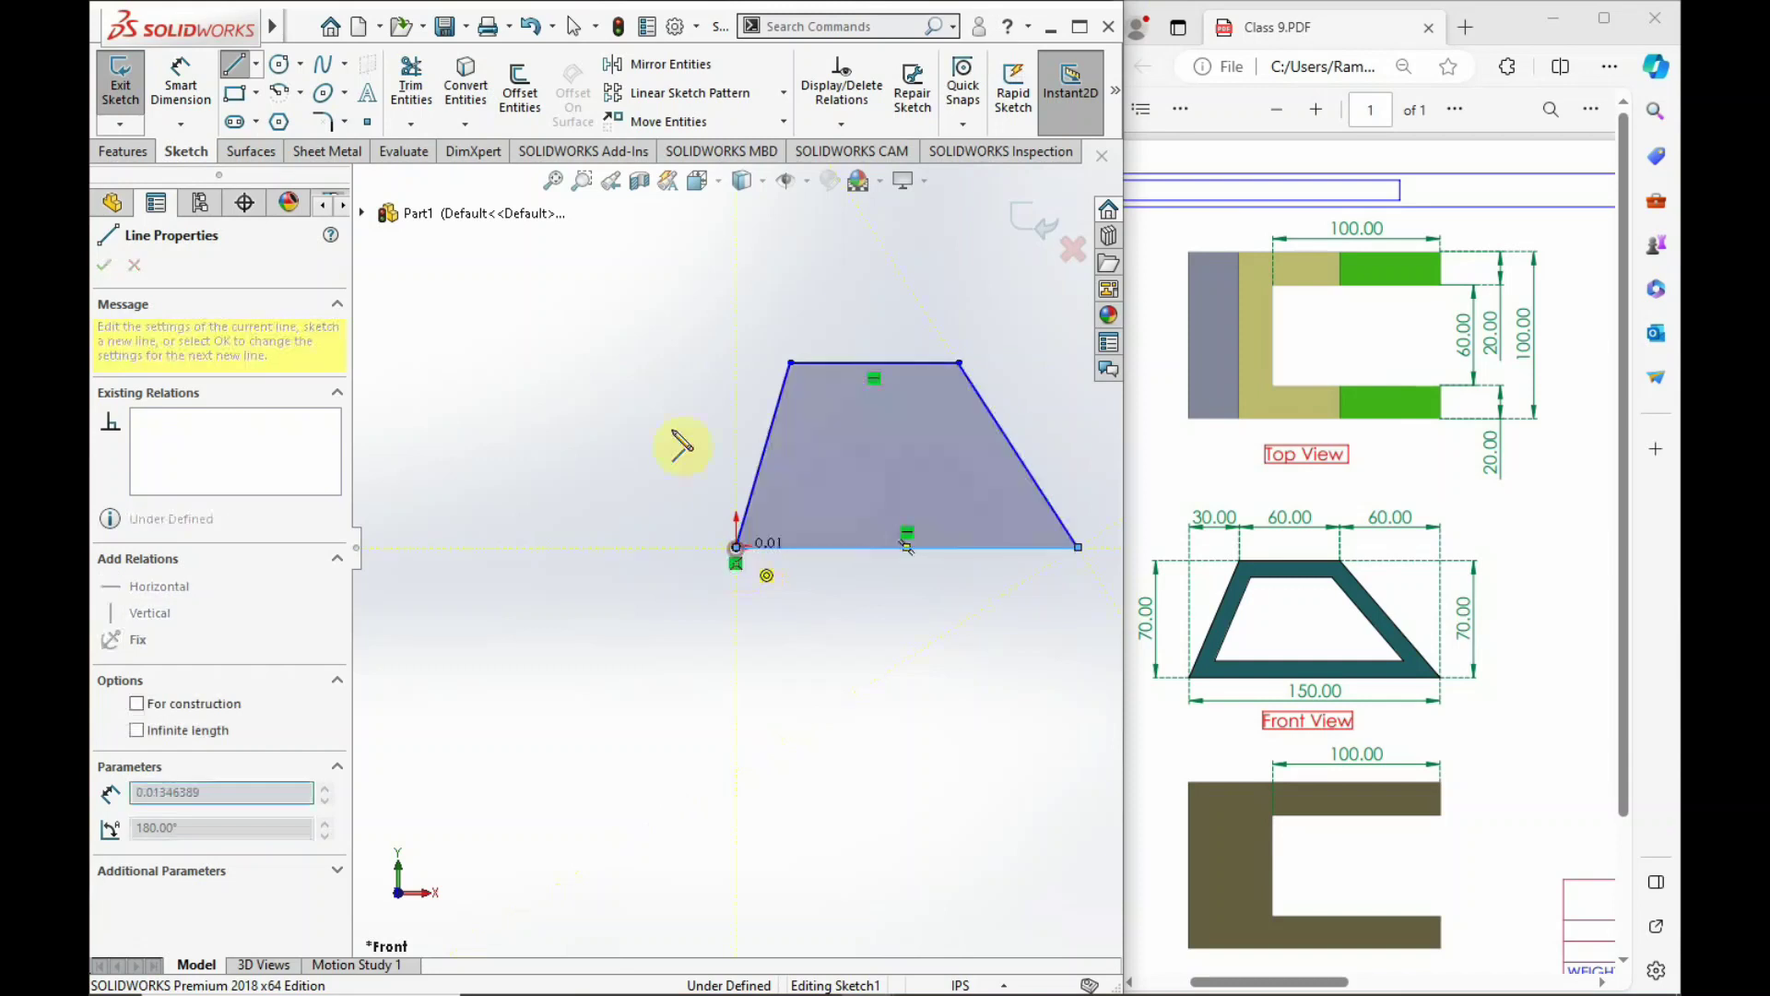
left_click(180, 79)
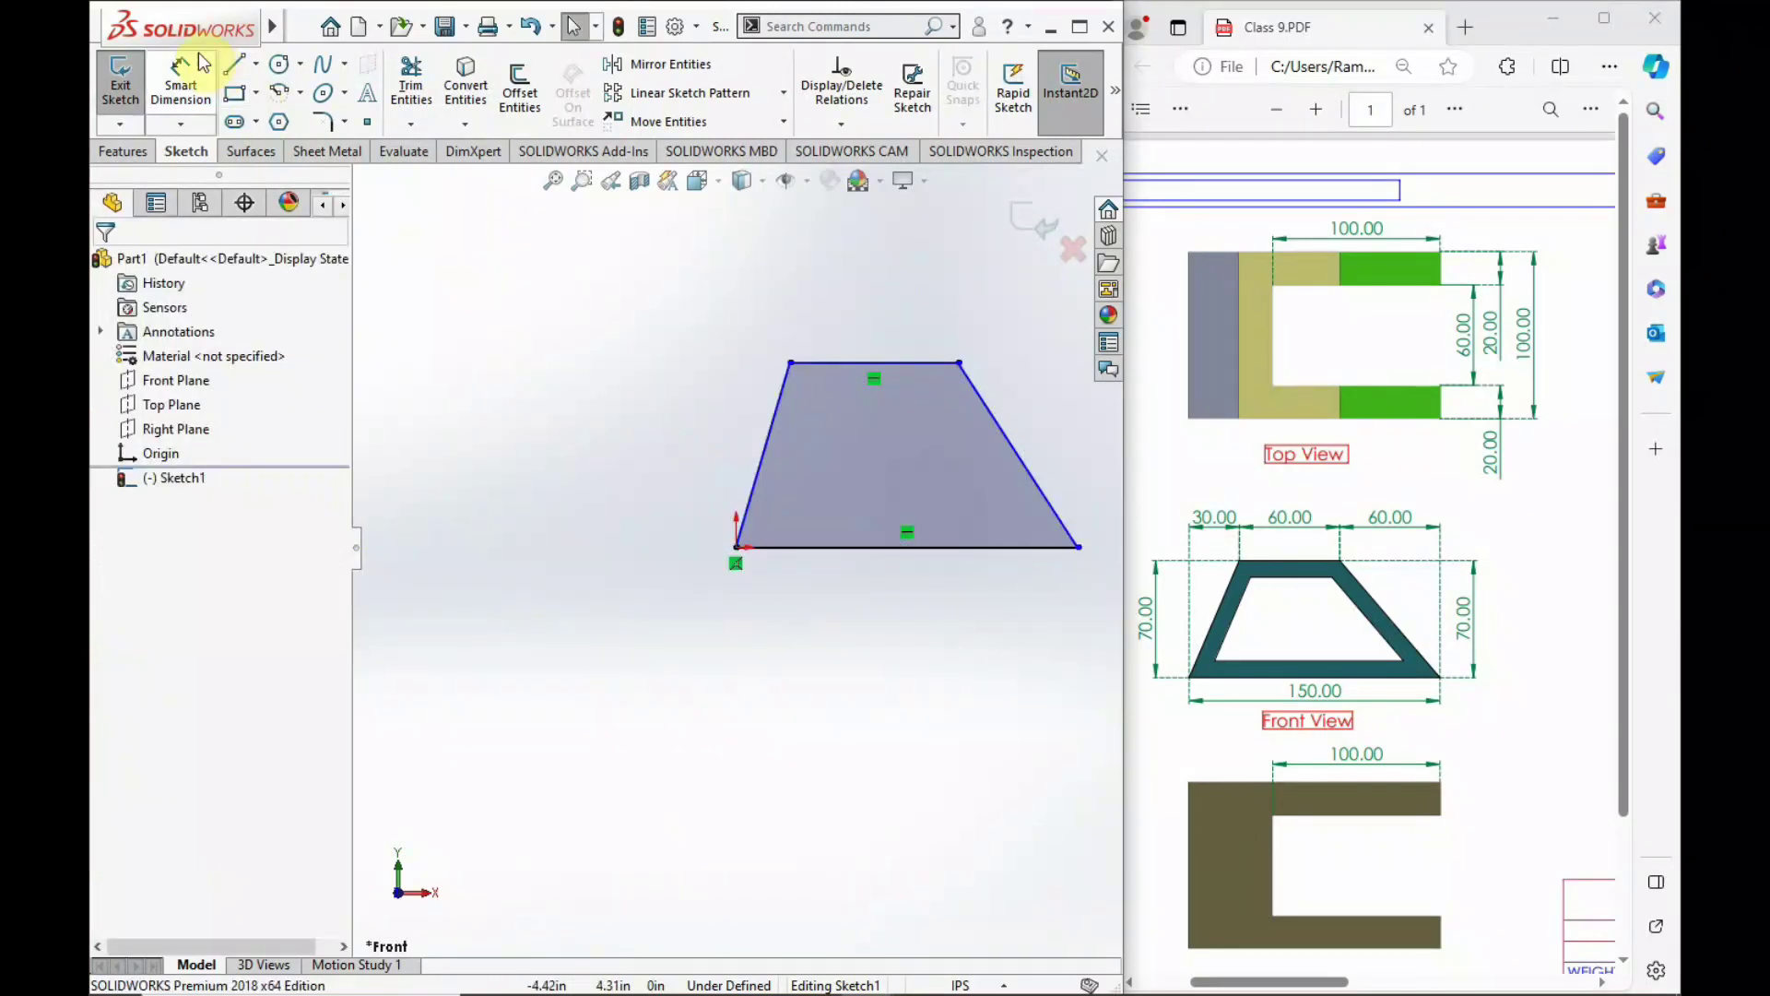
left_click(735, 546)
left_click(790, 362)
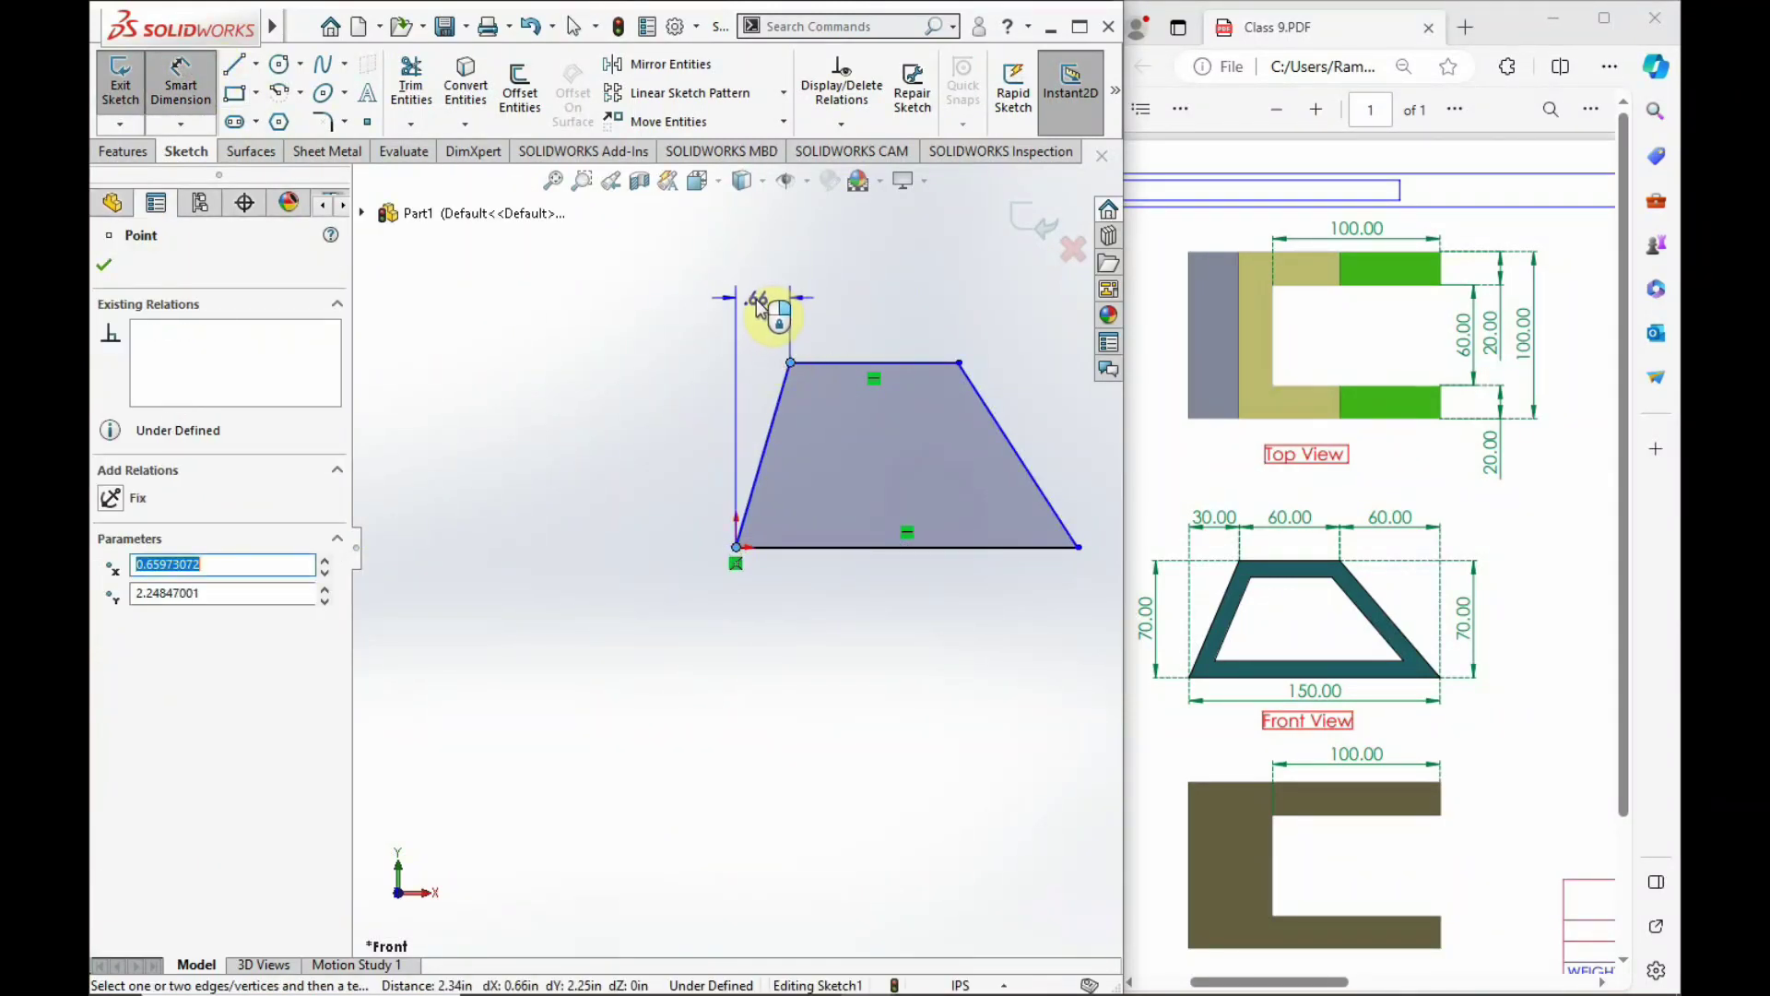
Switch the document units to MMGS and reopen Sketch1 for editing.
left_click(968, 985)
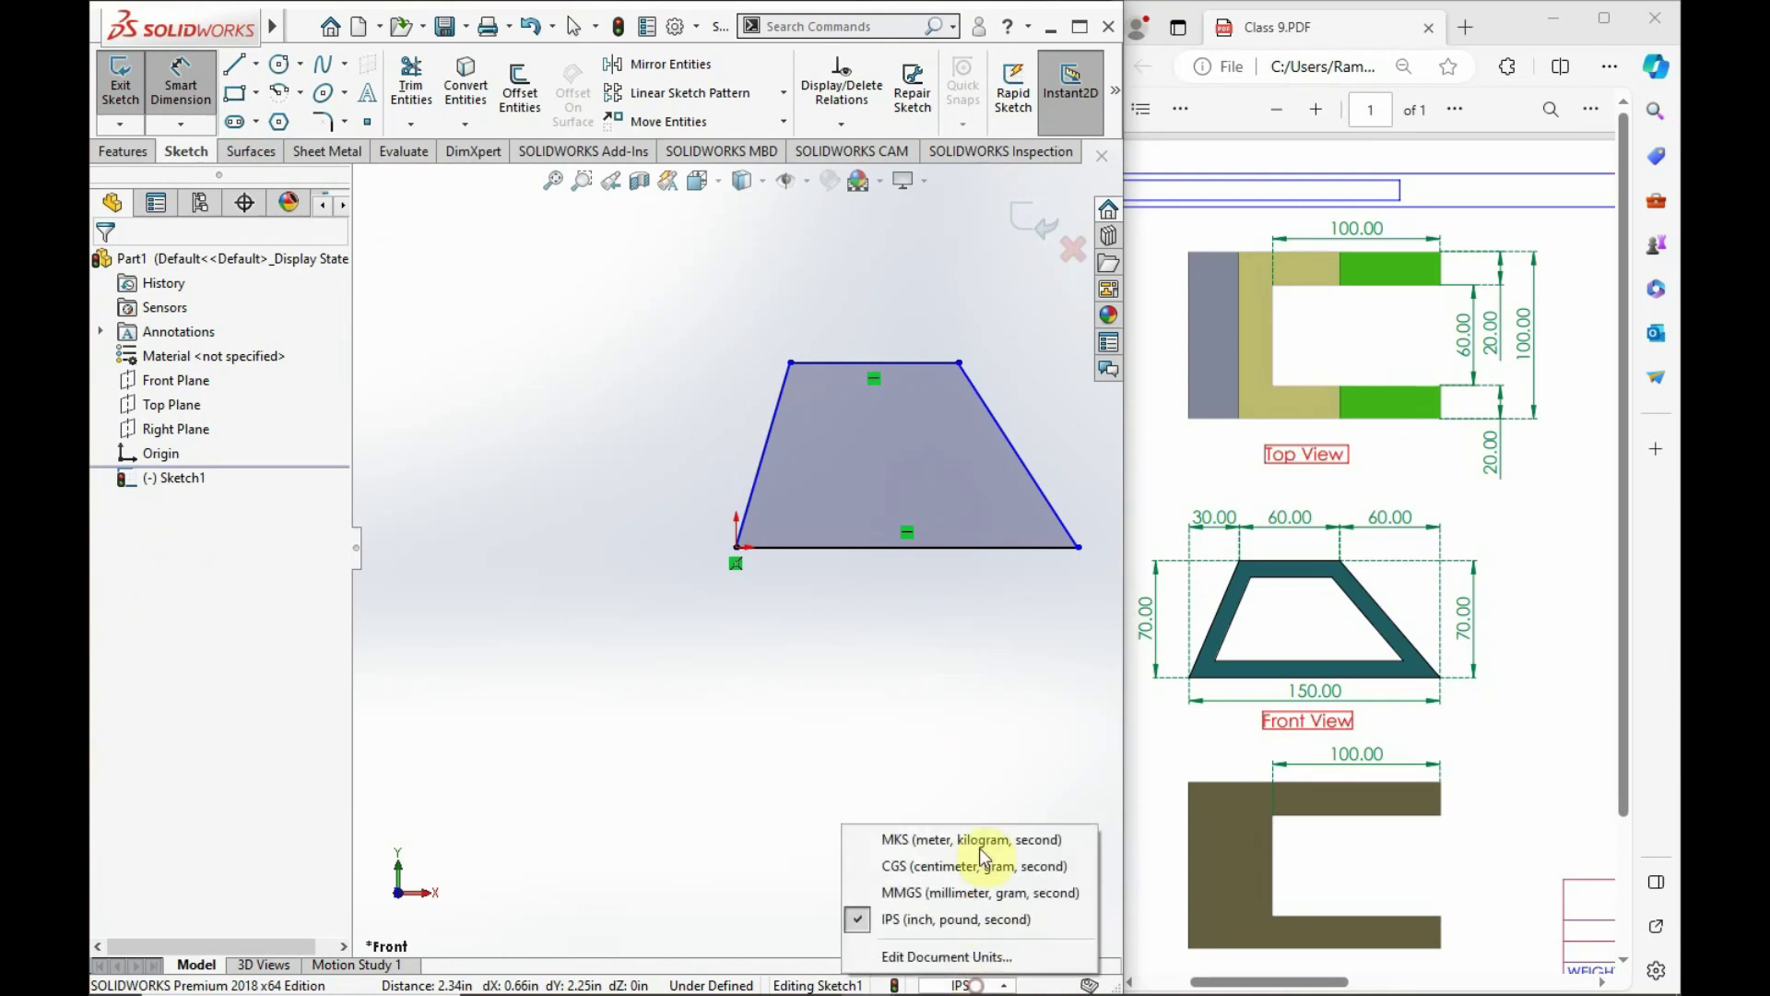
left_click(958, 893)
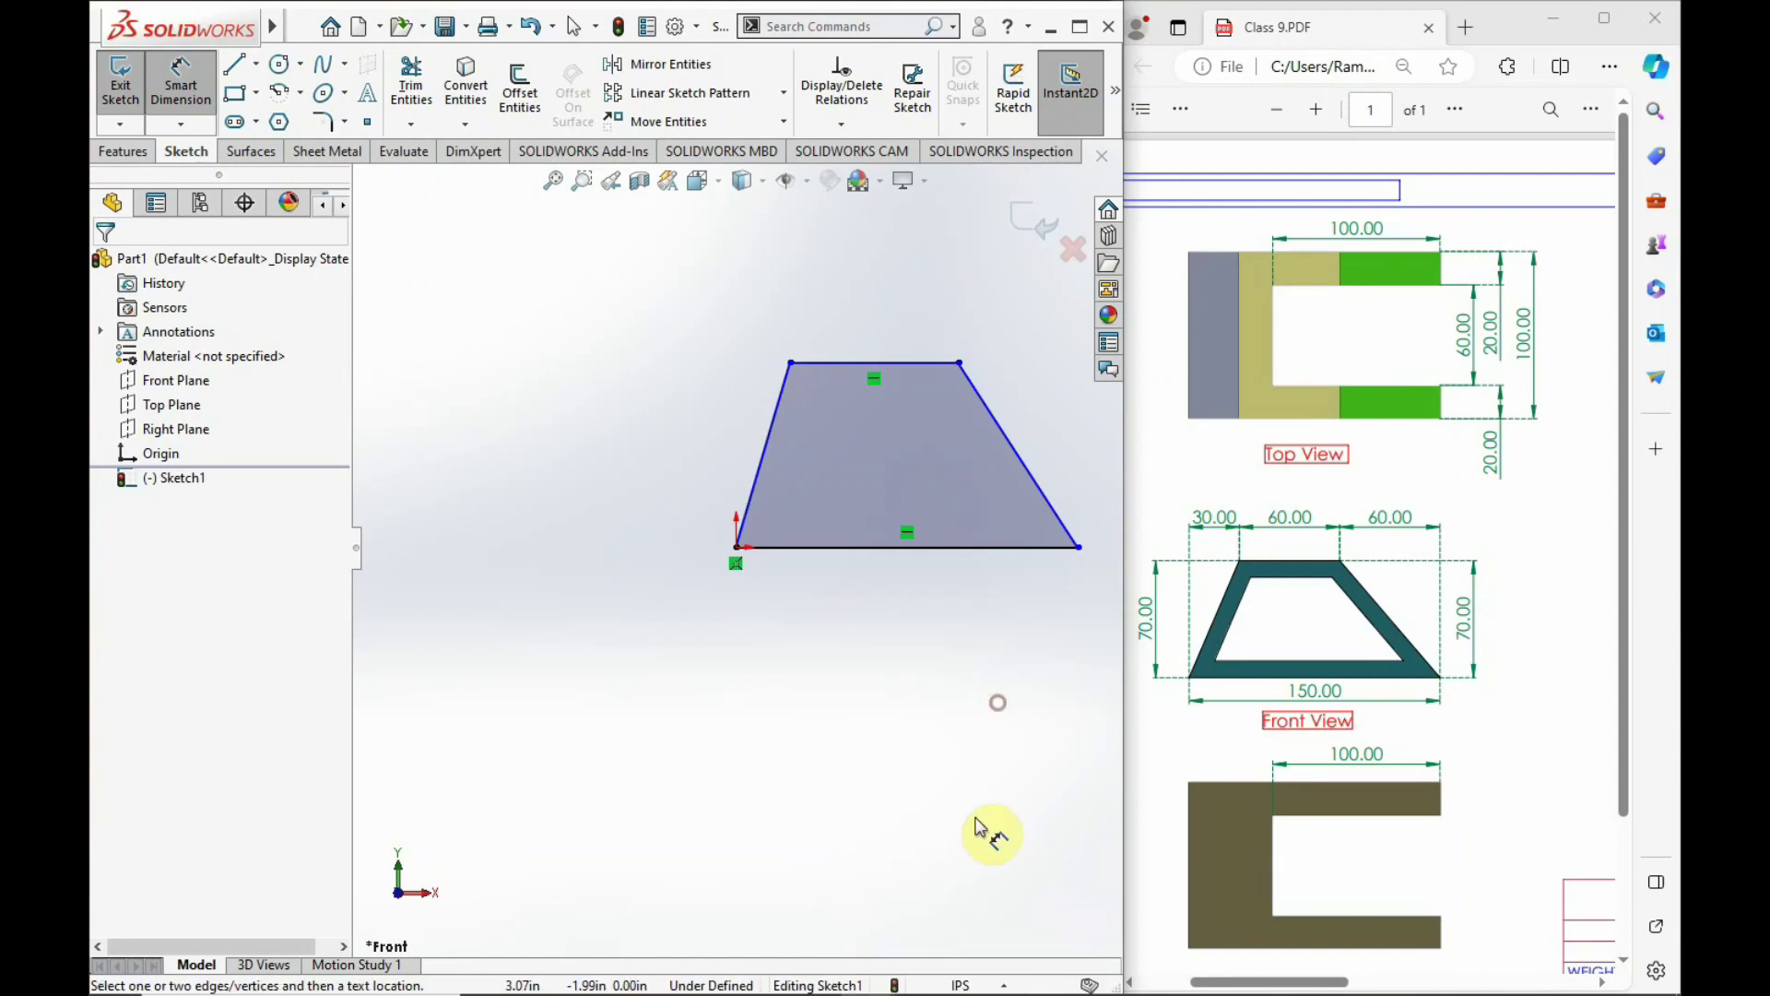
left_click(964, 984)
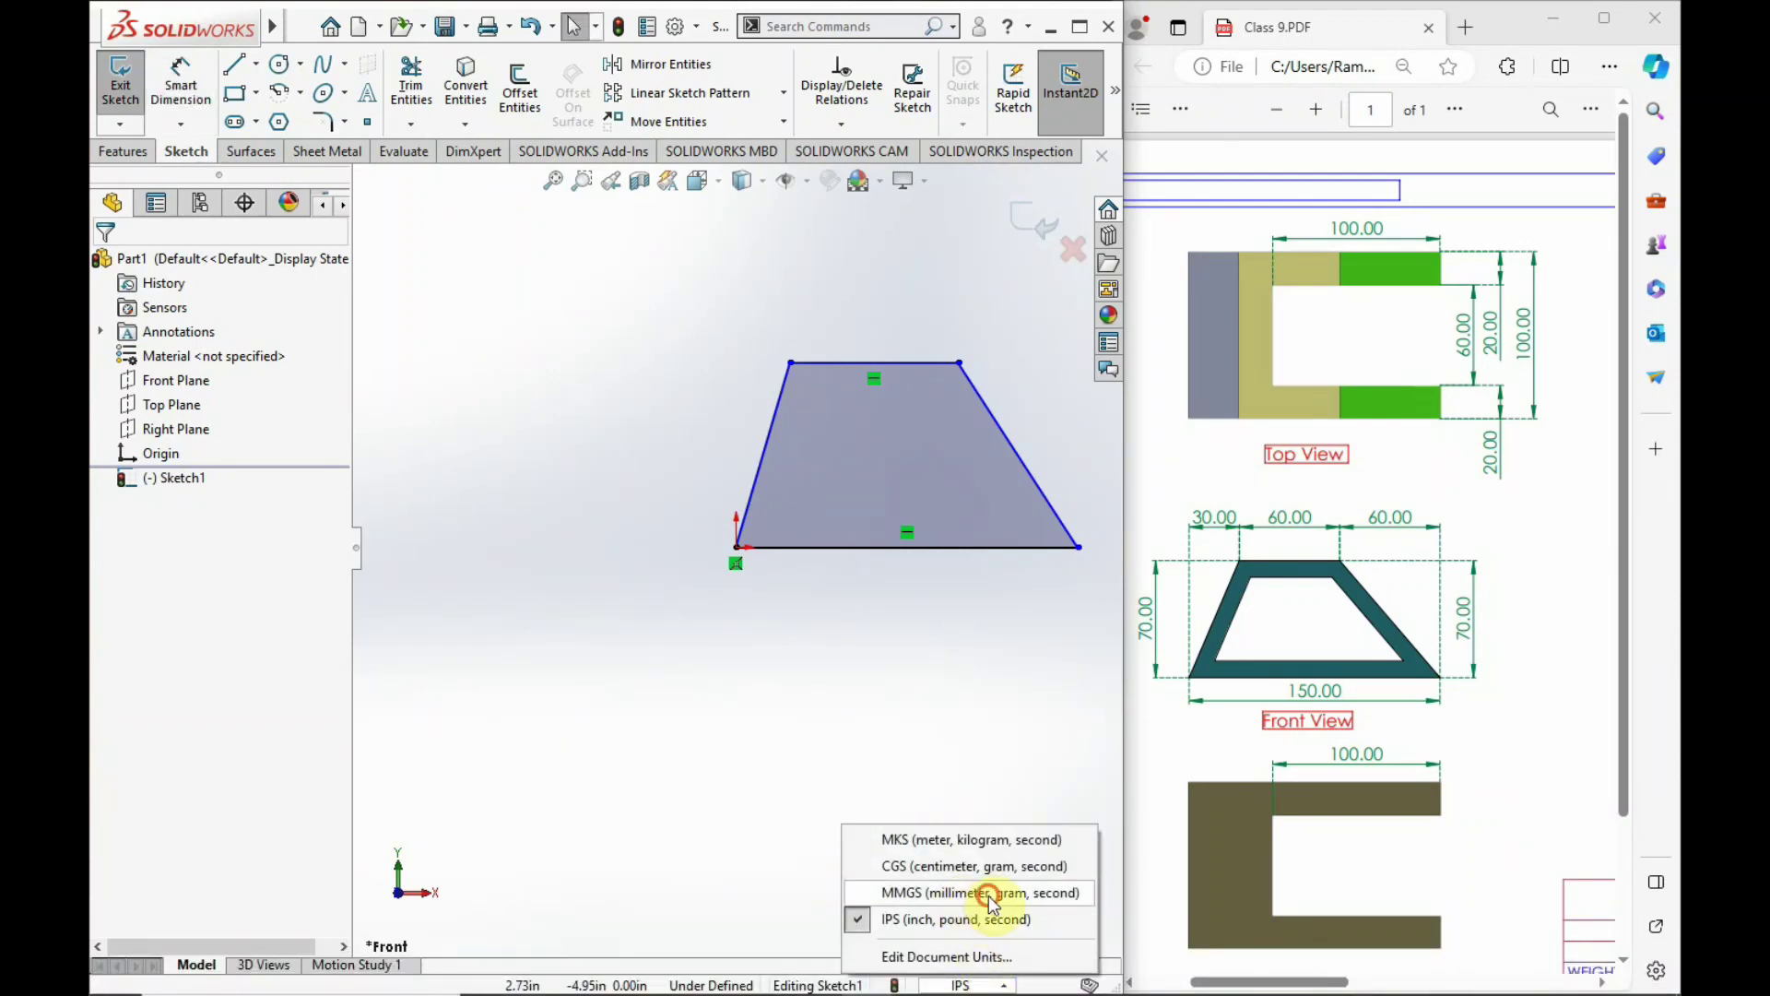
left_click(968, 892)
left_click(177, 477)
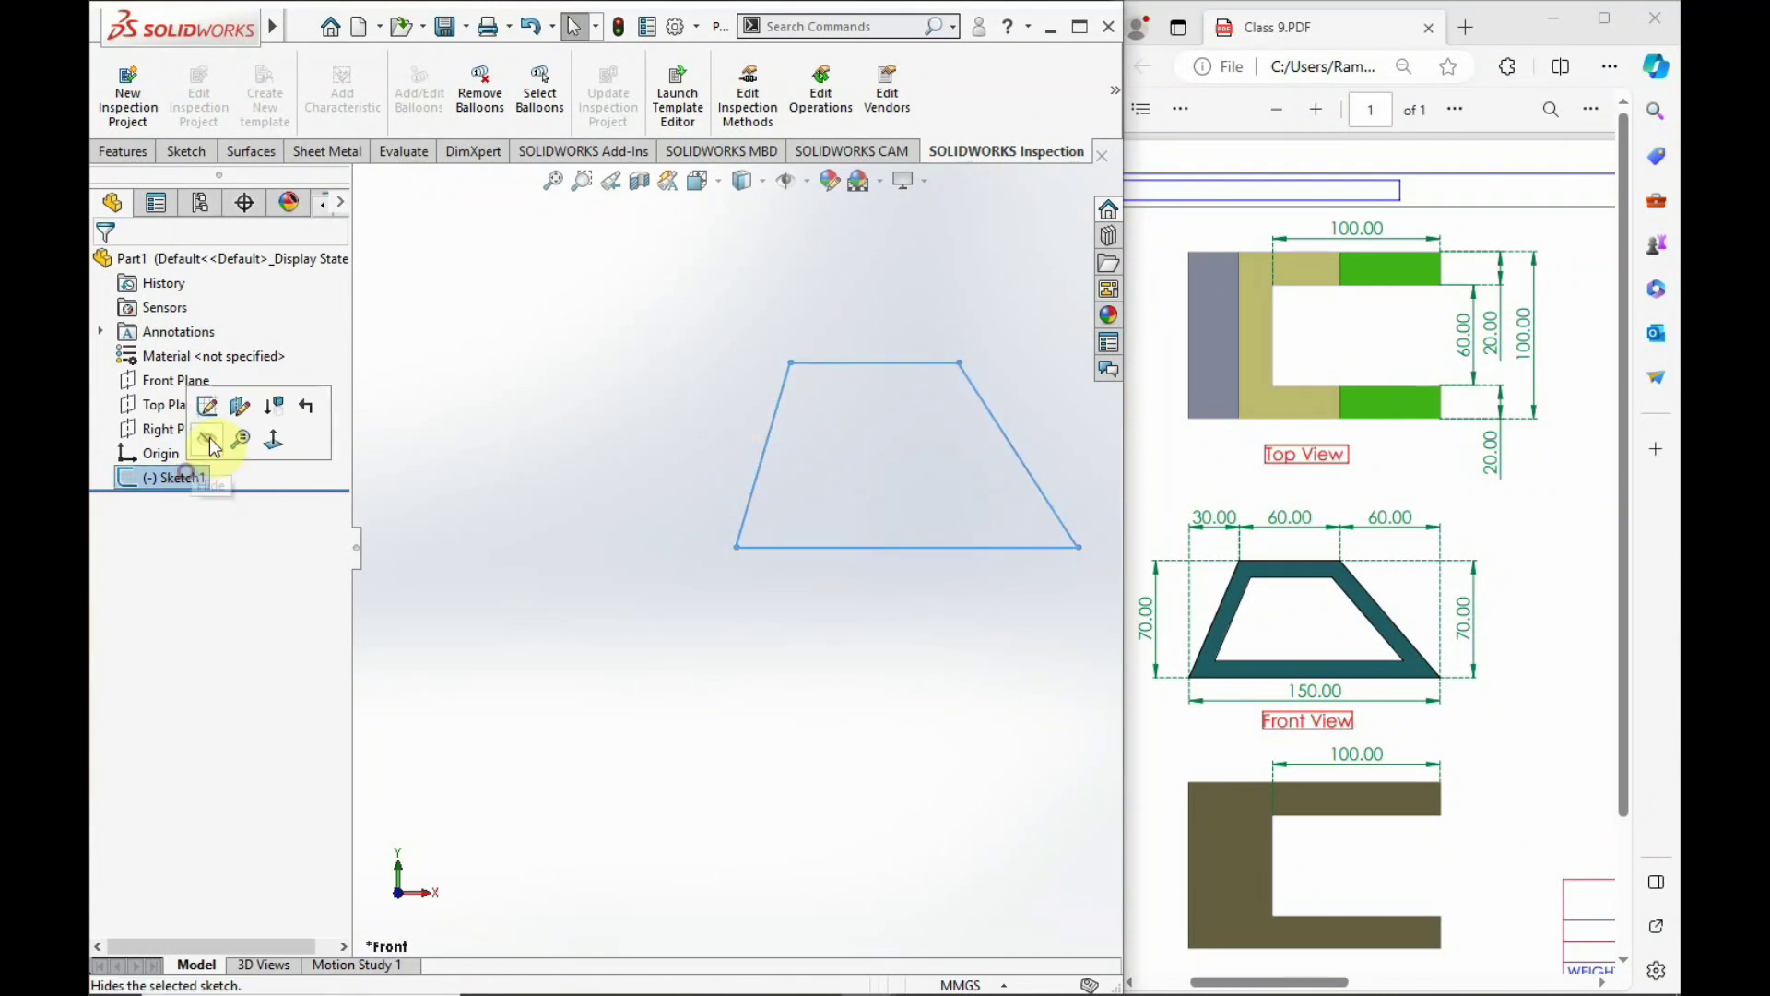
left_click(214, 395)
left_click(181, 83)
Add the 30 mm offset from the origin and the 70 mm trapezoid height.
left_click(663, 578)
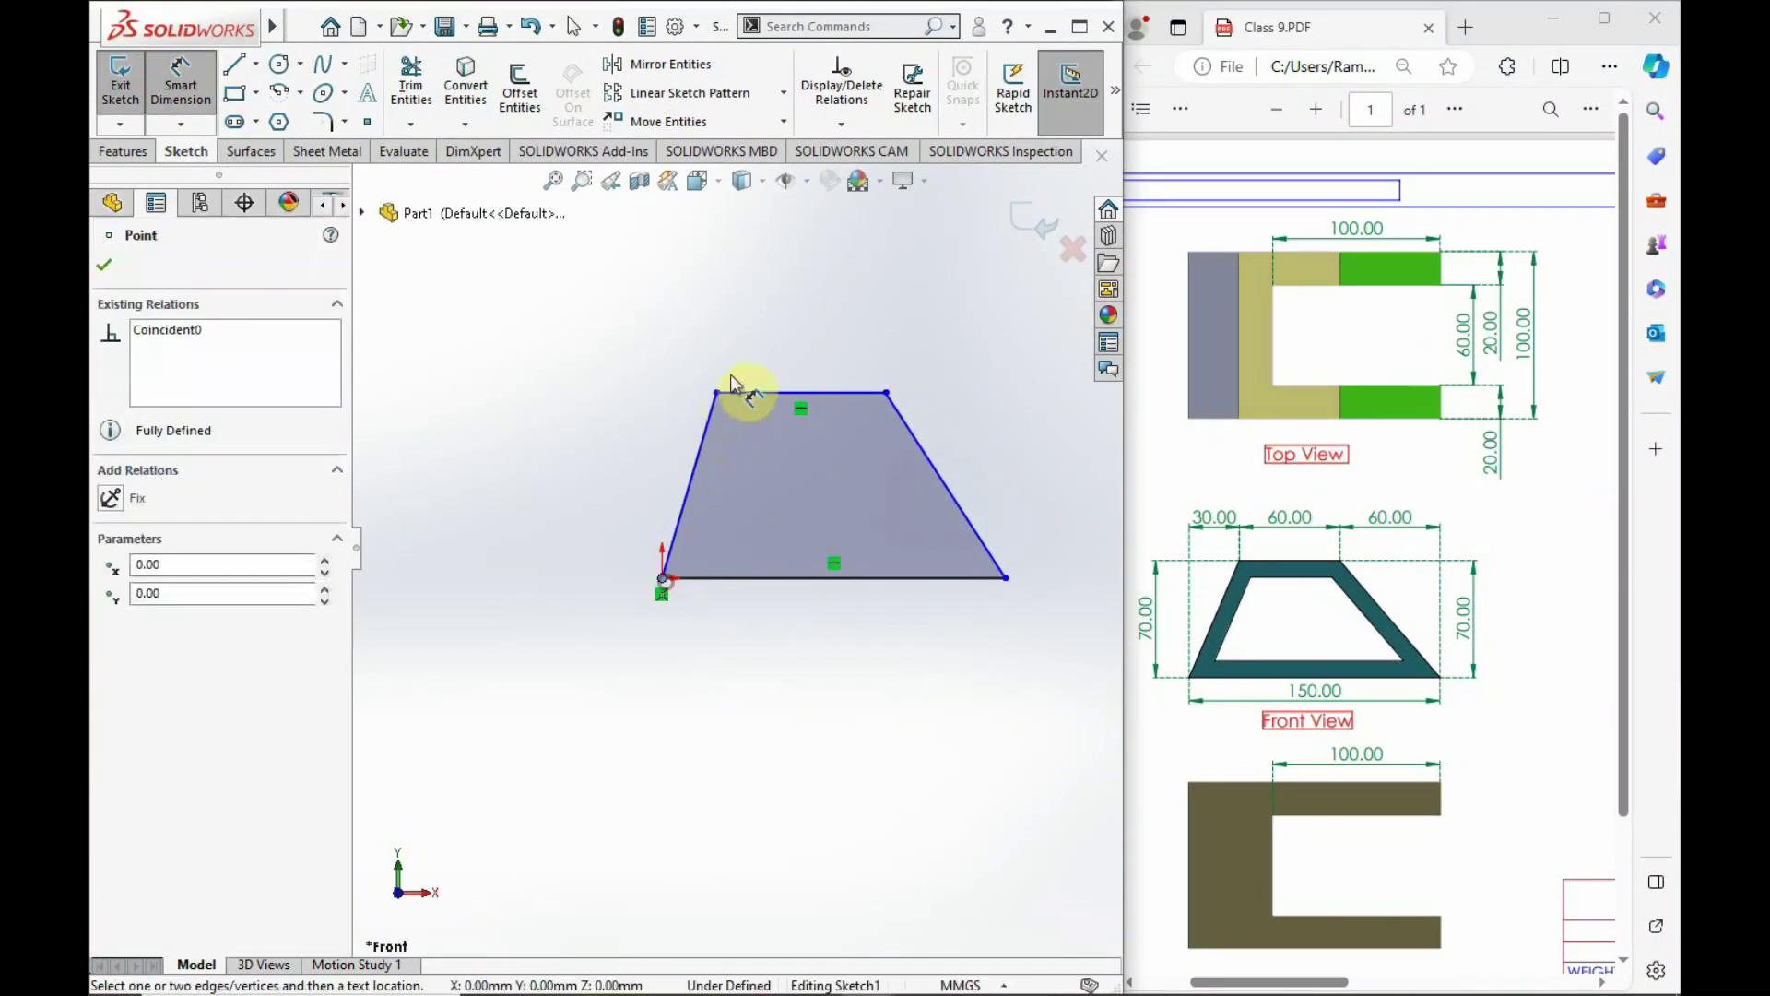
left_click(719, 392)
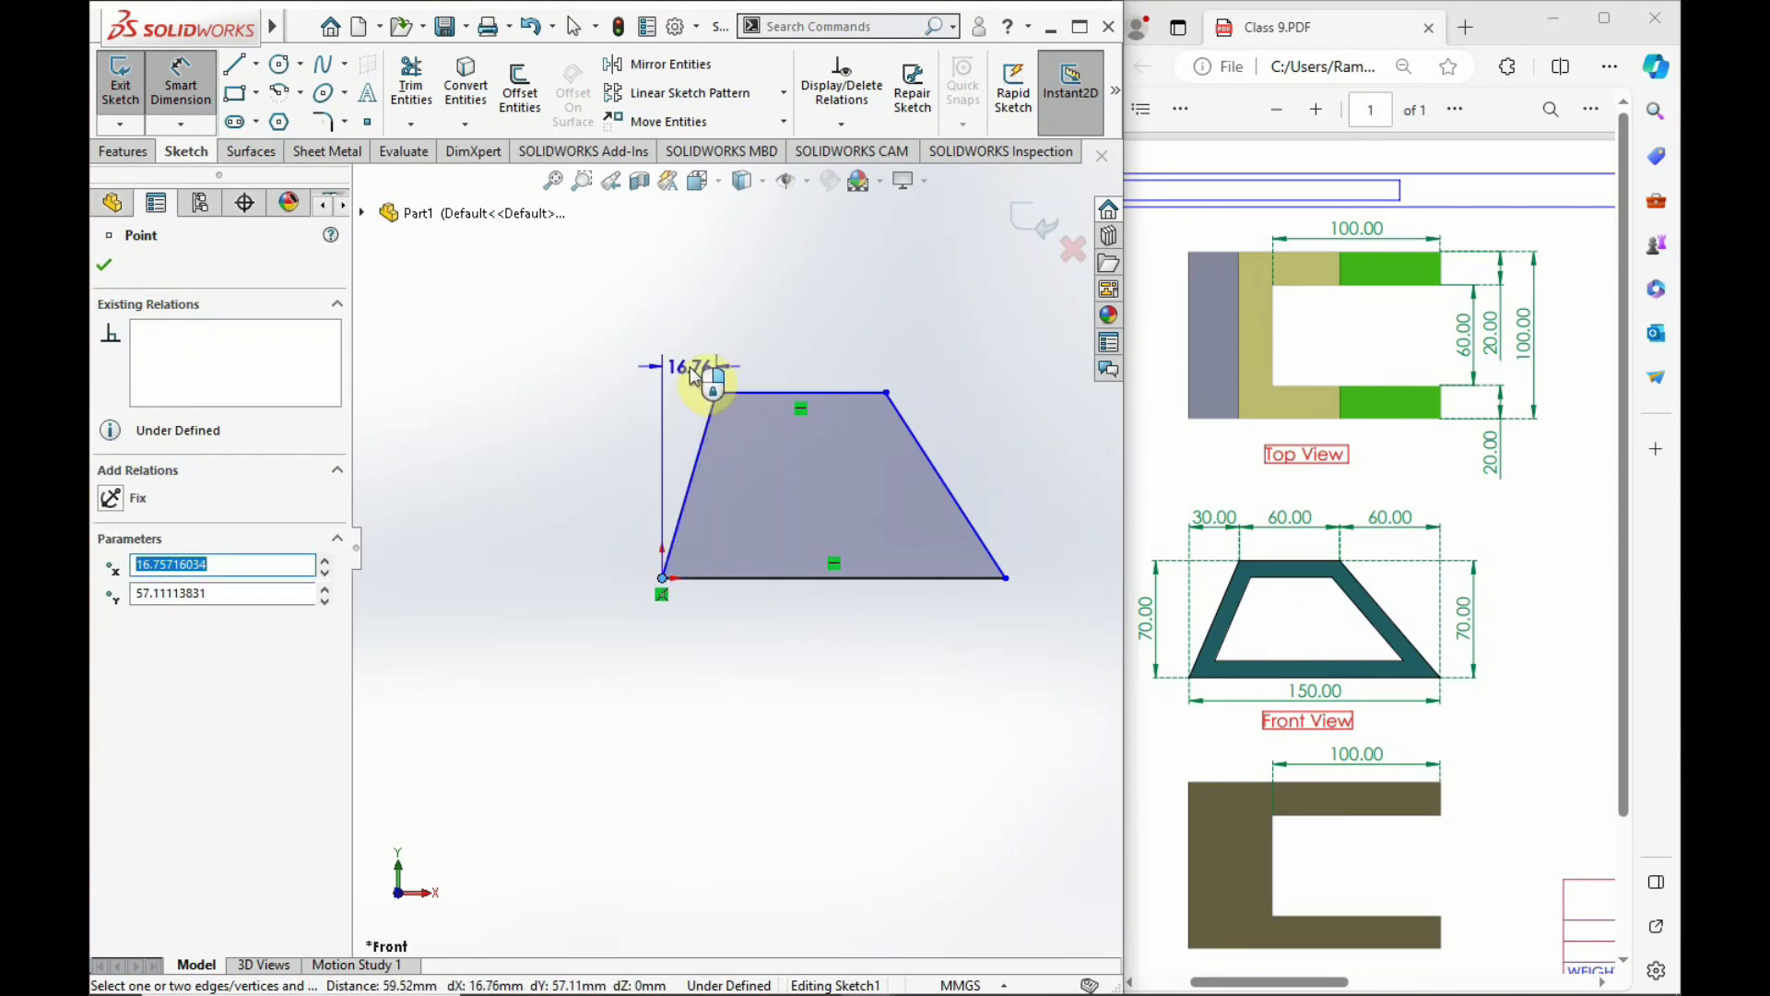
left_click(698, 334)
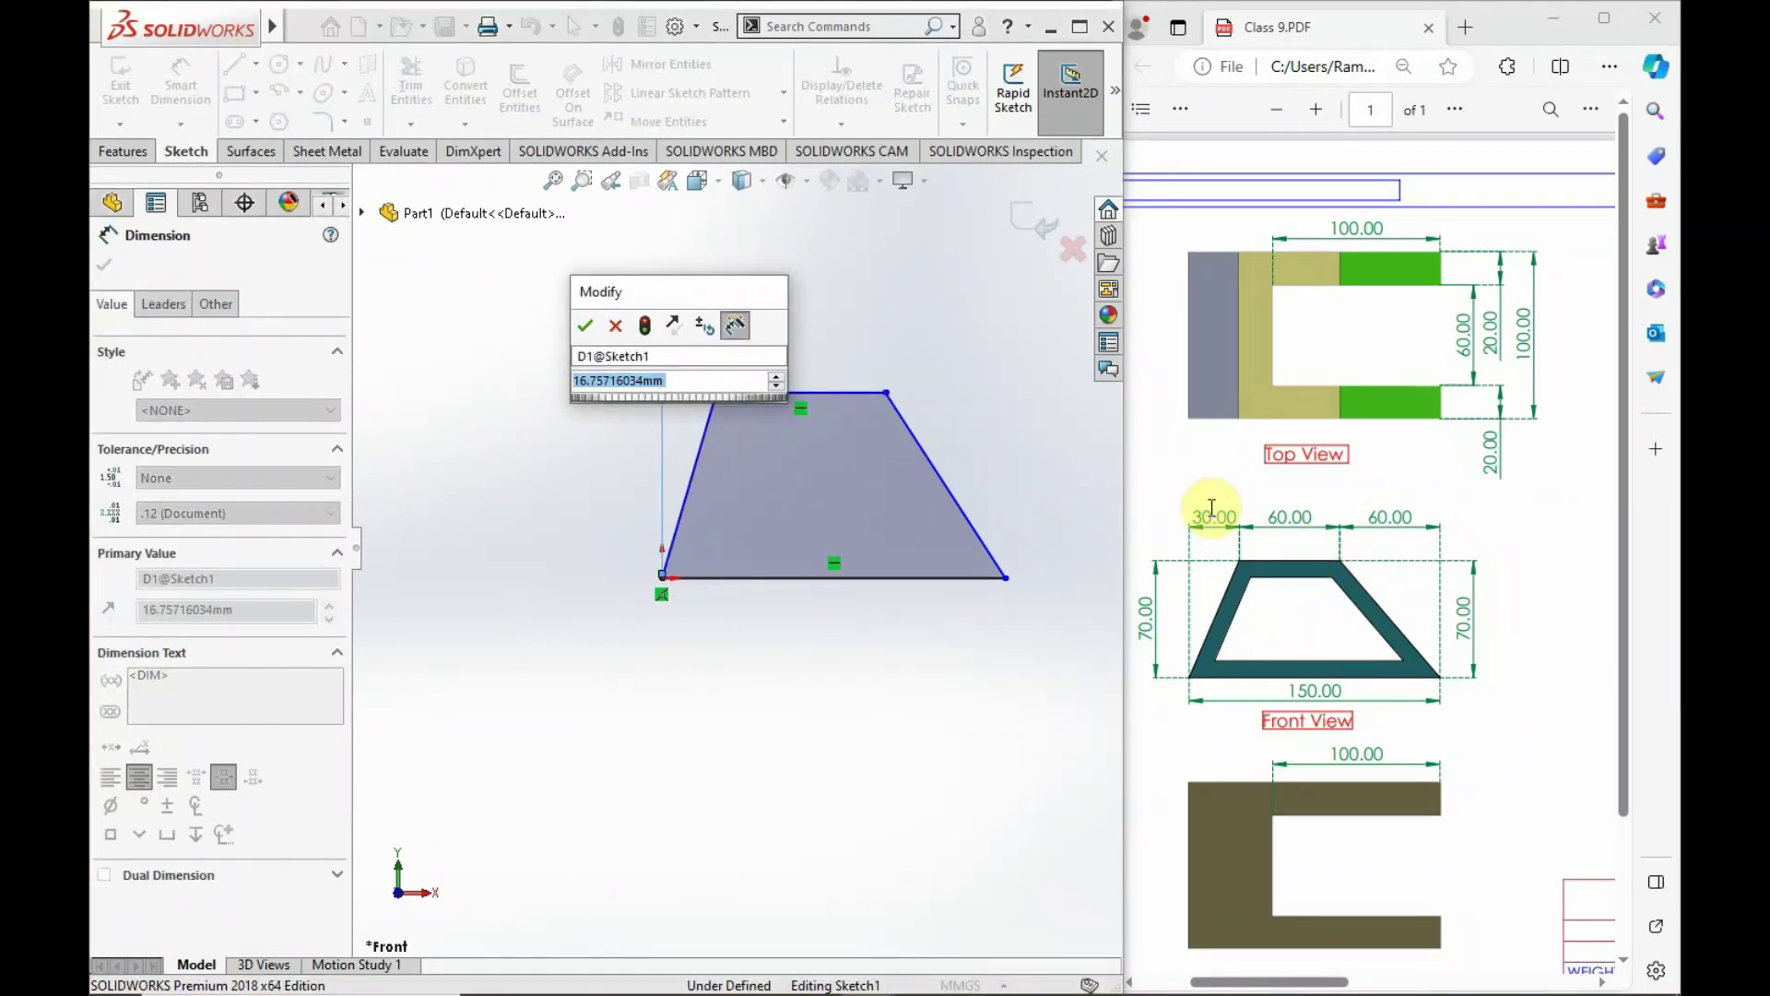
type("30")
key("Return")
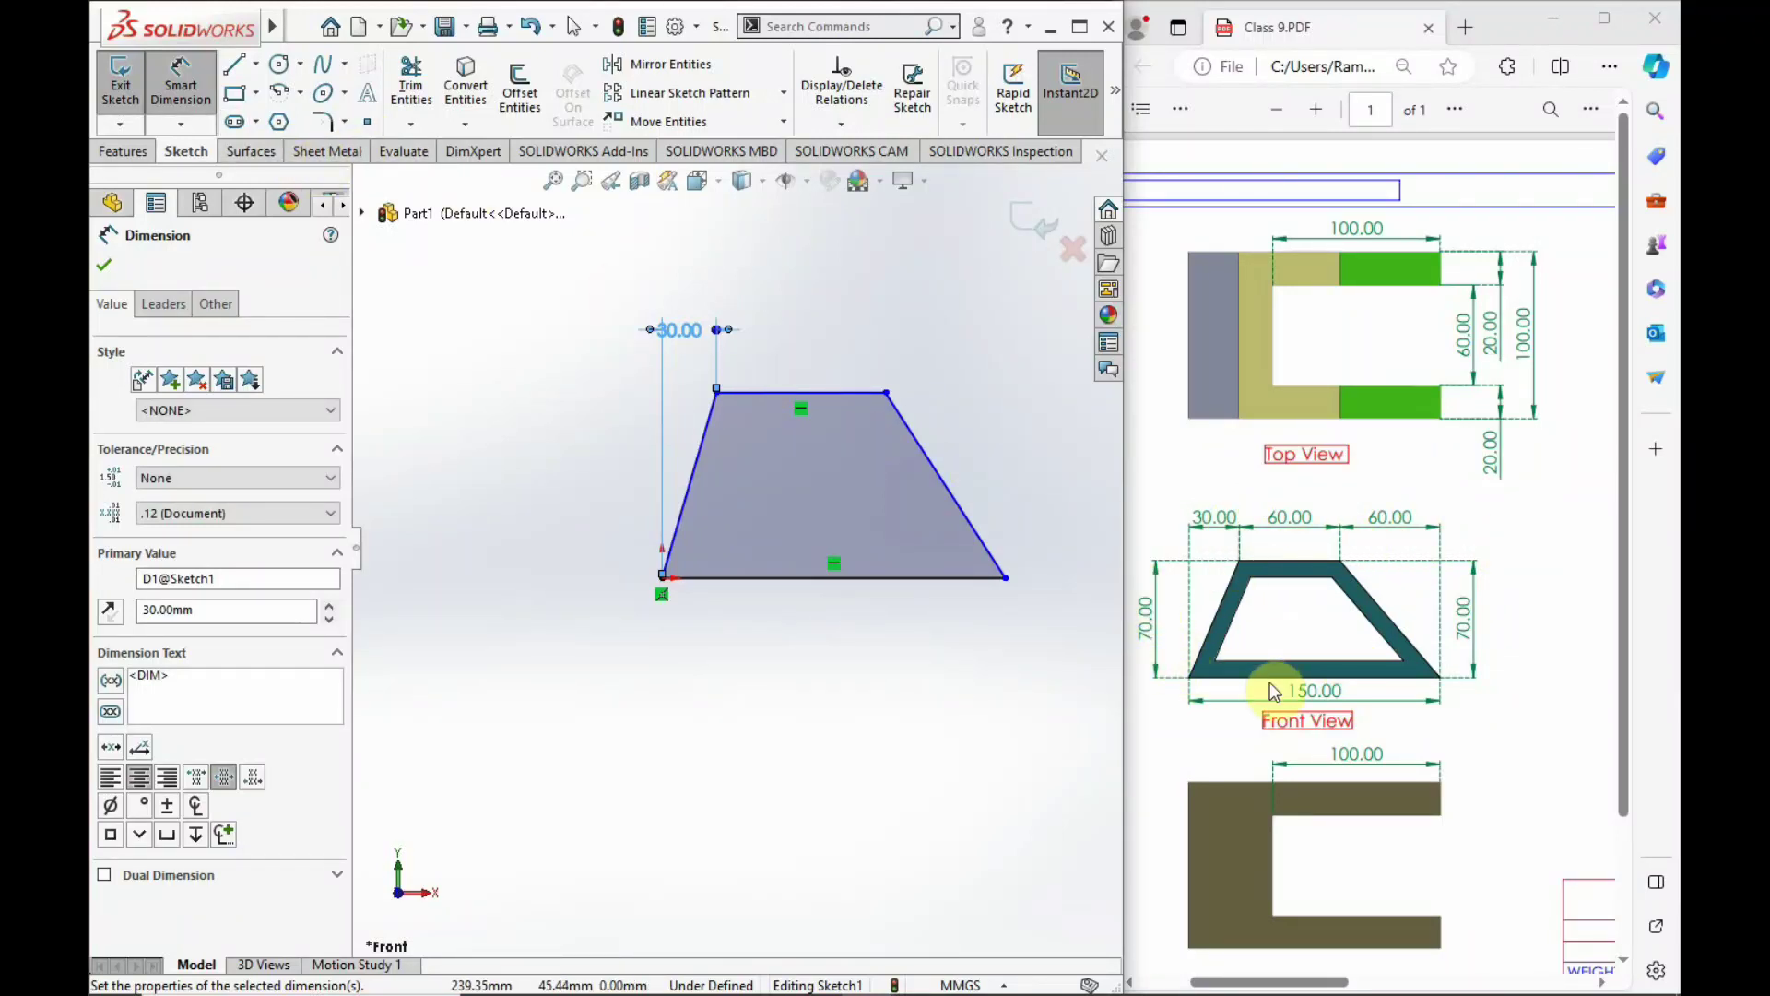
left_click(830, 398)
left_click(853, 577)
left_click(576, 507)
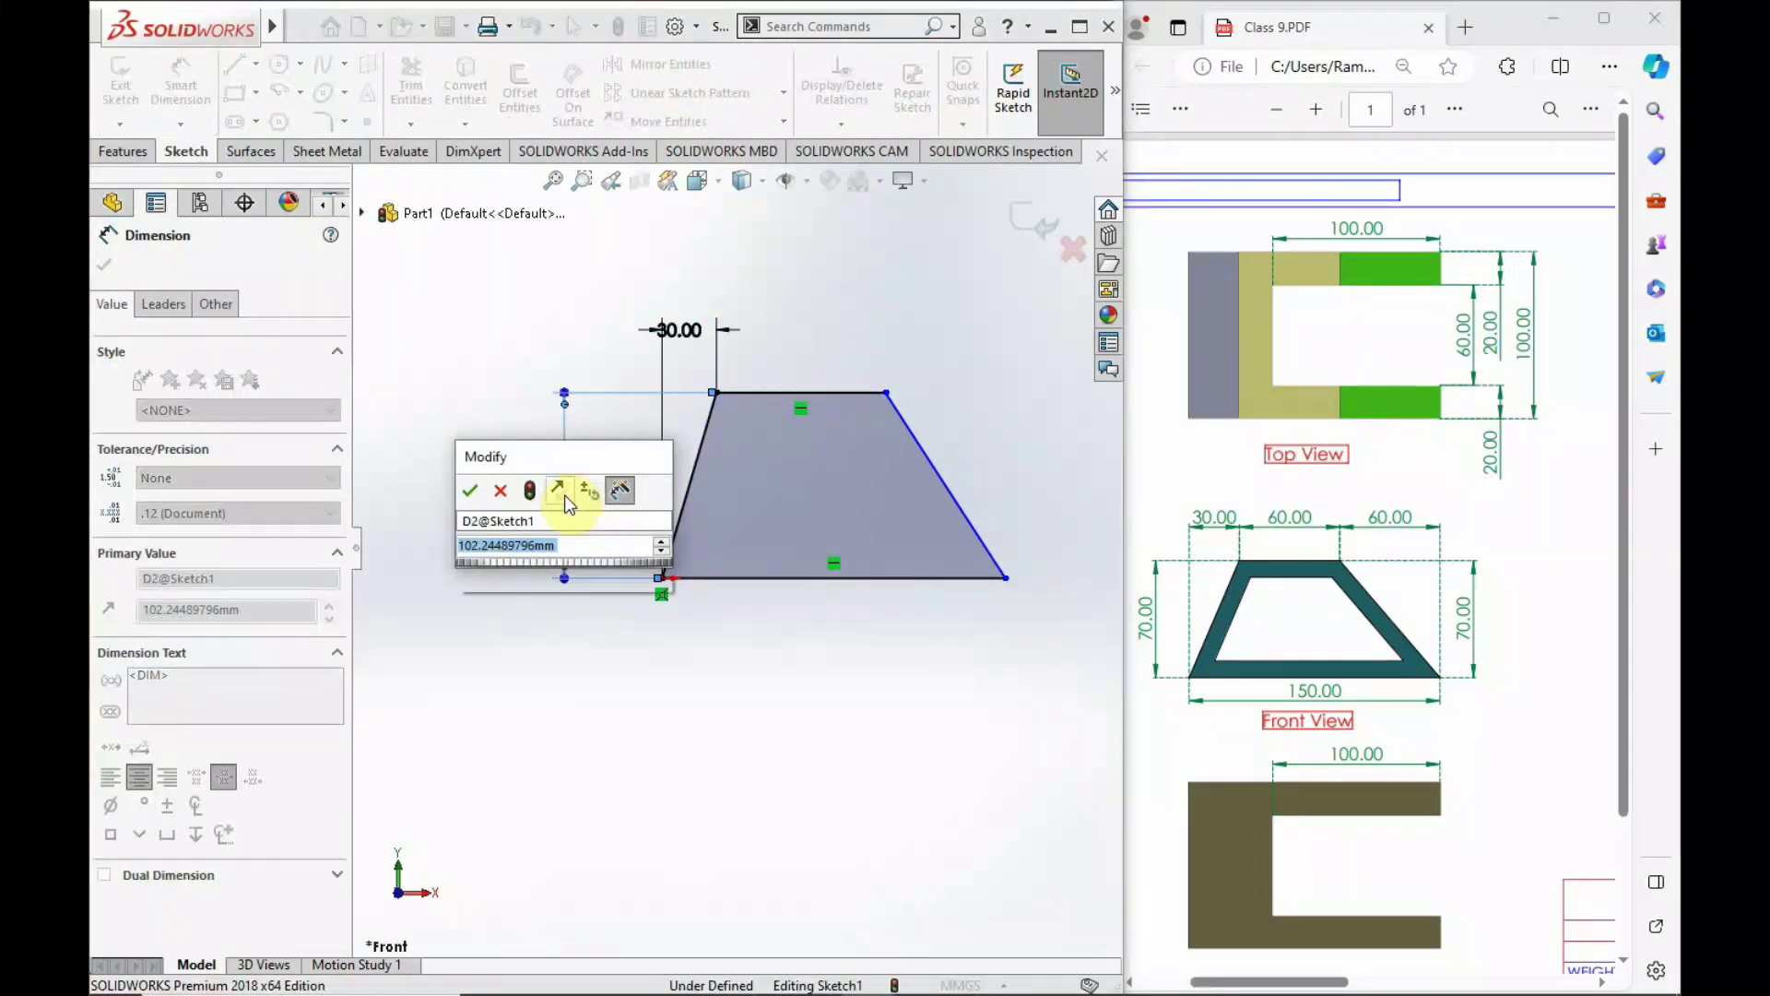
type("70")
key("Return")
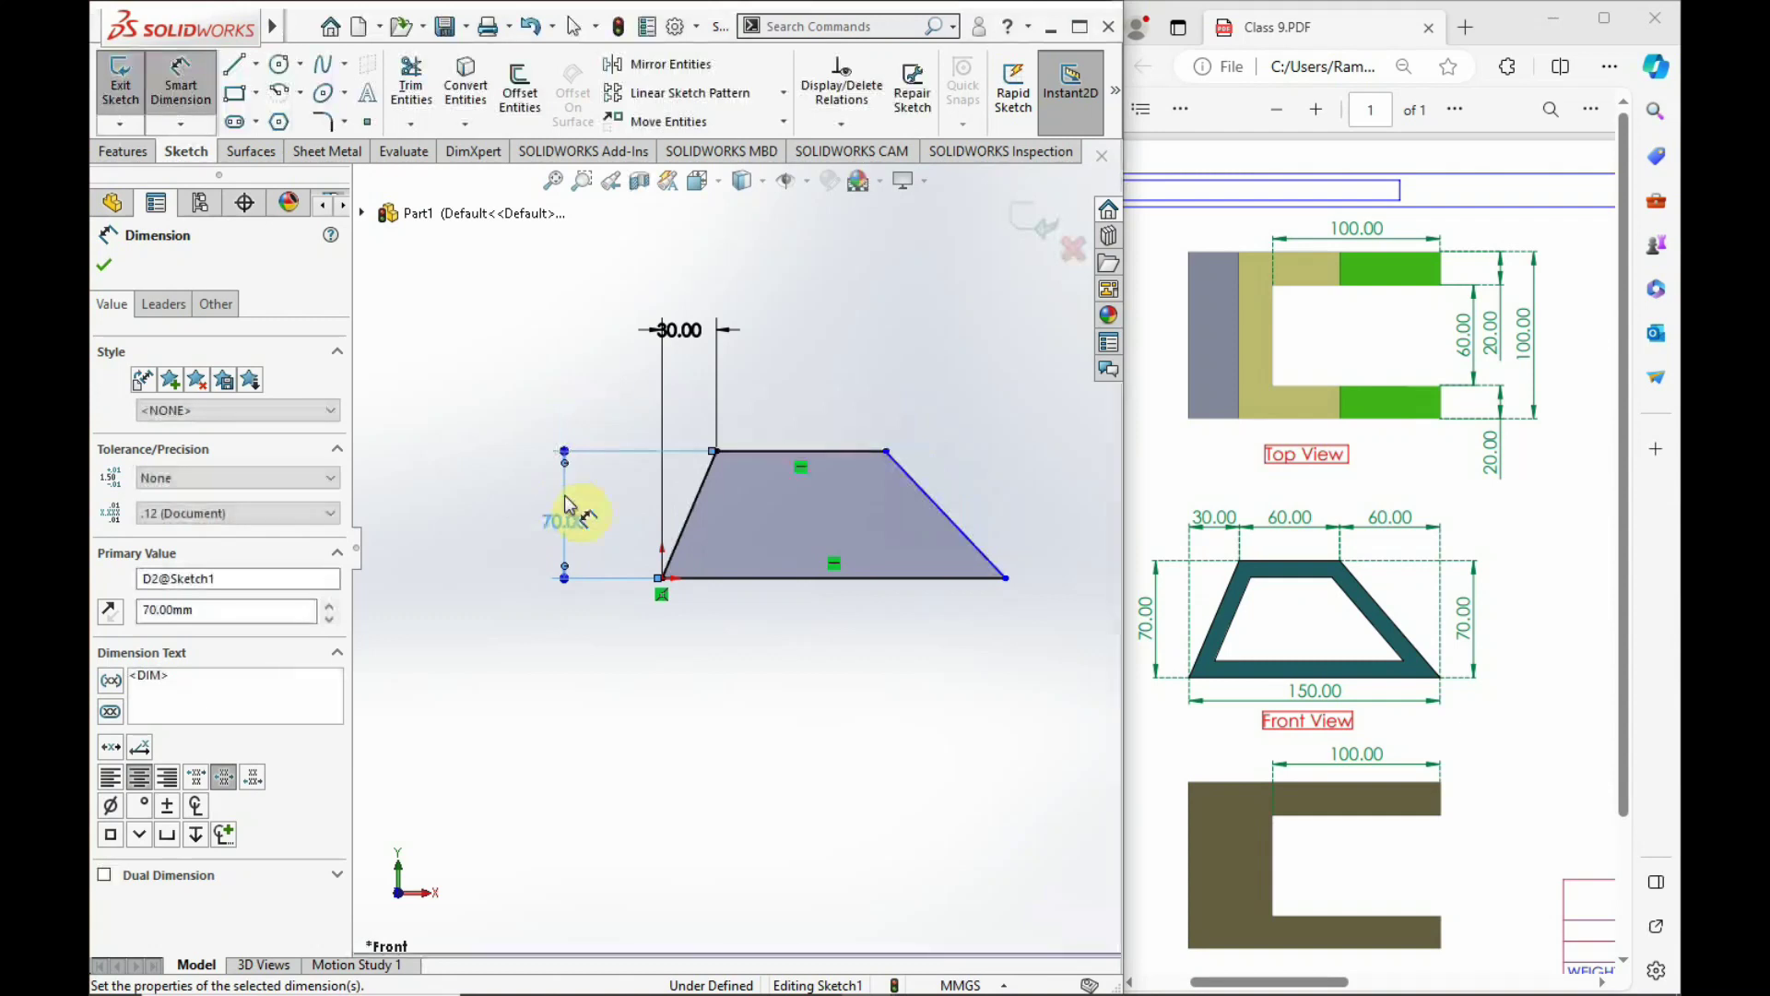
Add the 60 mm top edge and 60 mm right overhang dimensions, then fit the view.
scroll(750, 541, "up", 2)
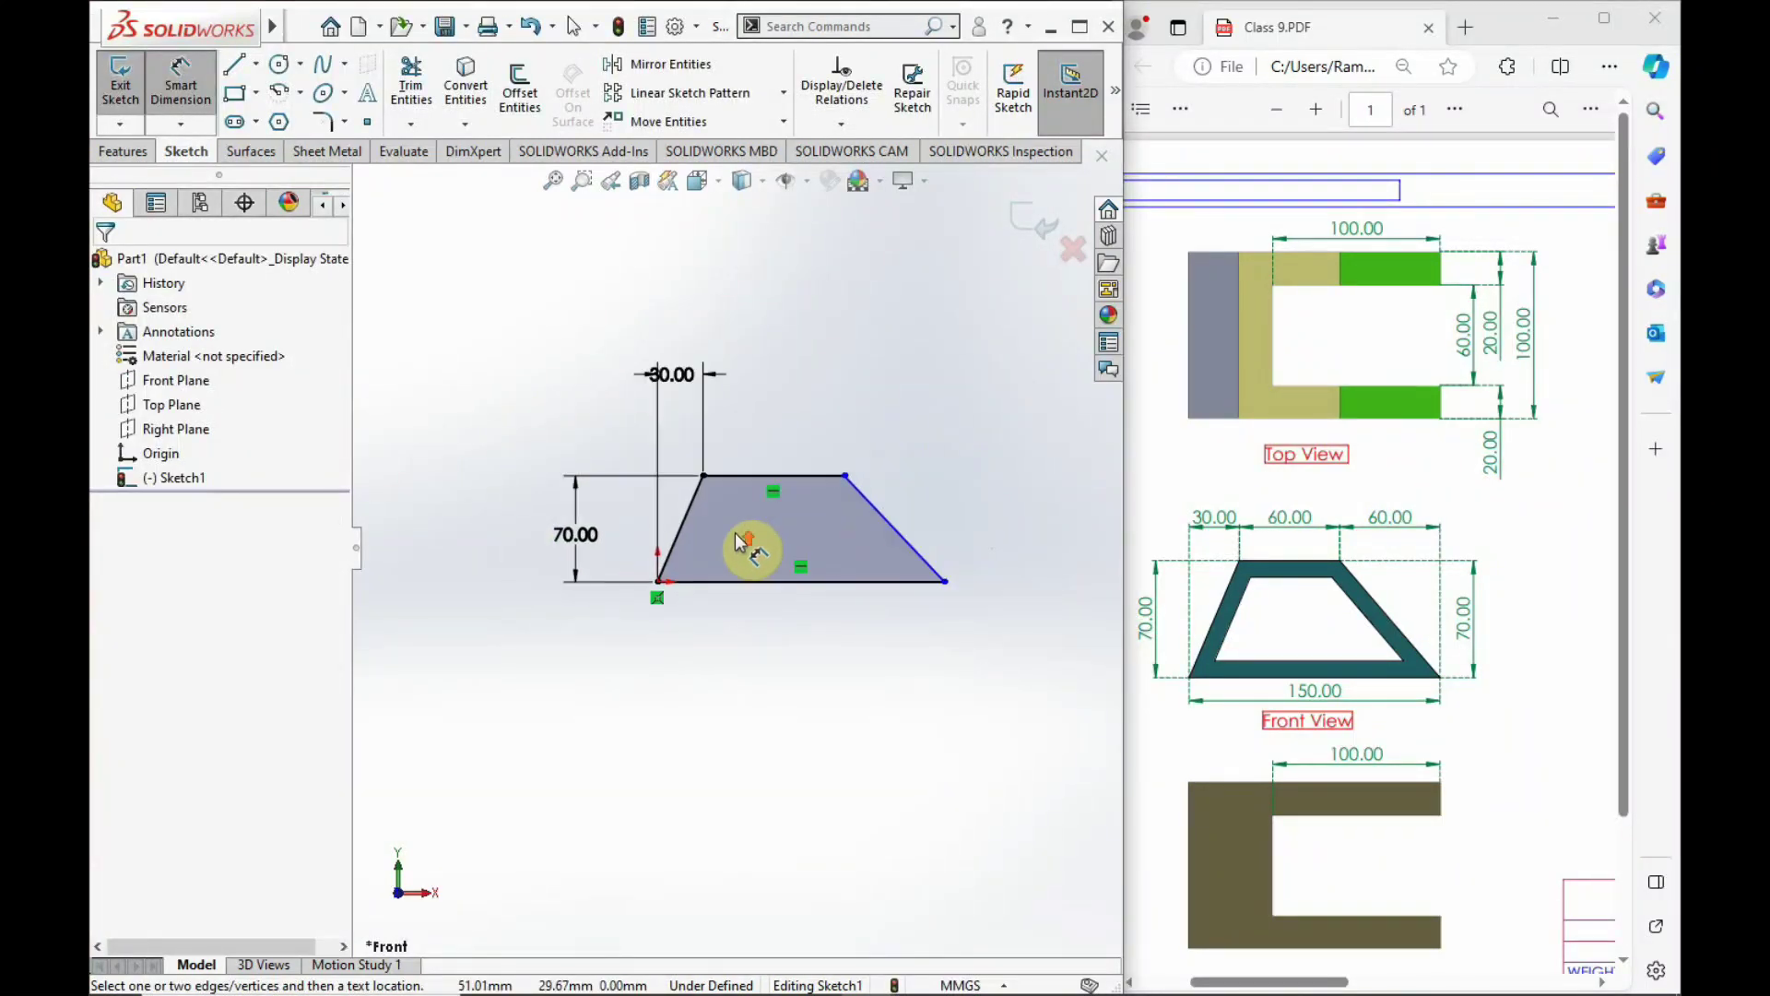
scroll(722, 550, "down", 3)
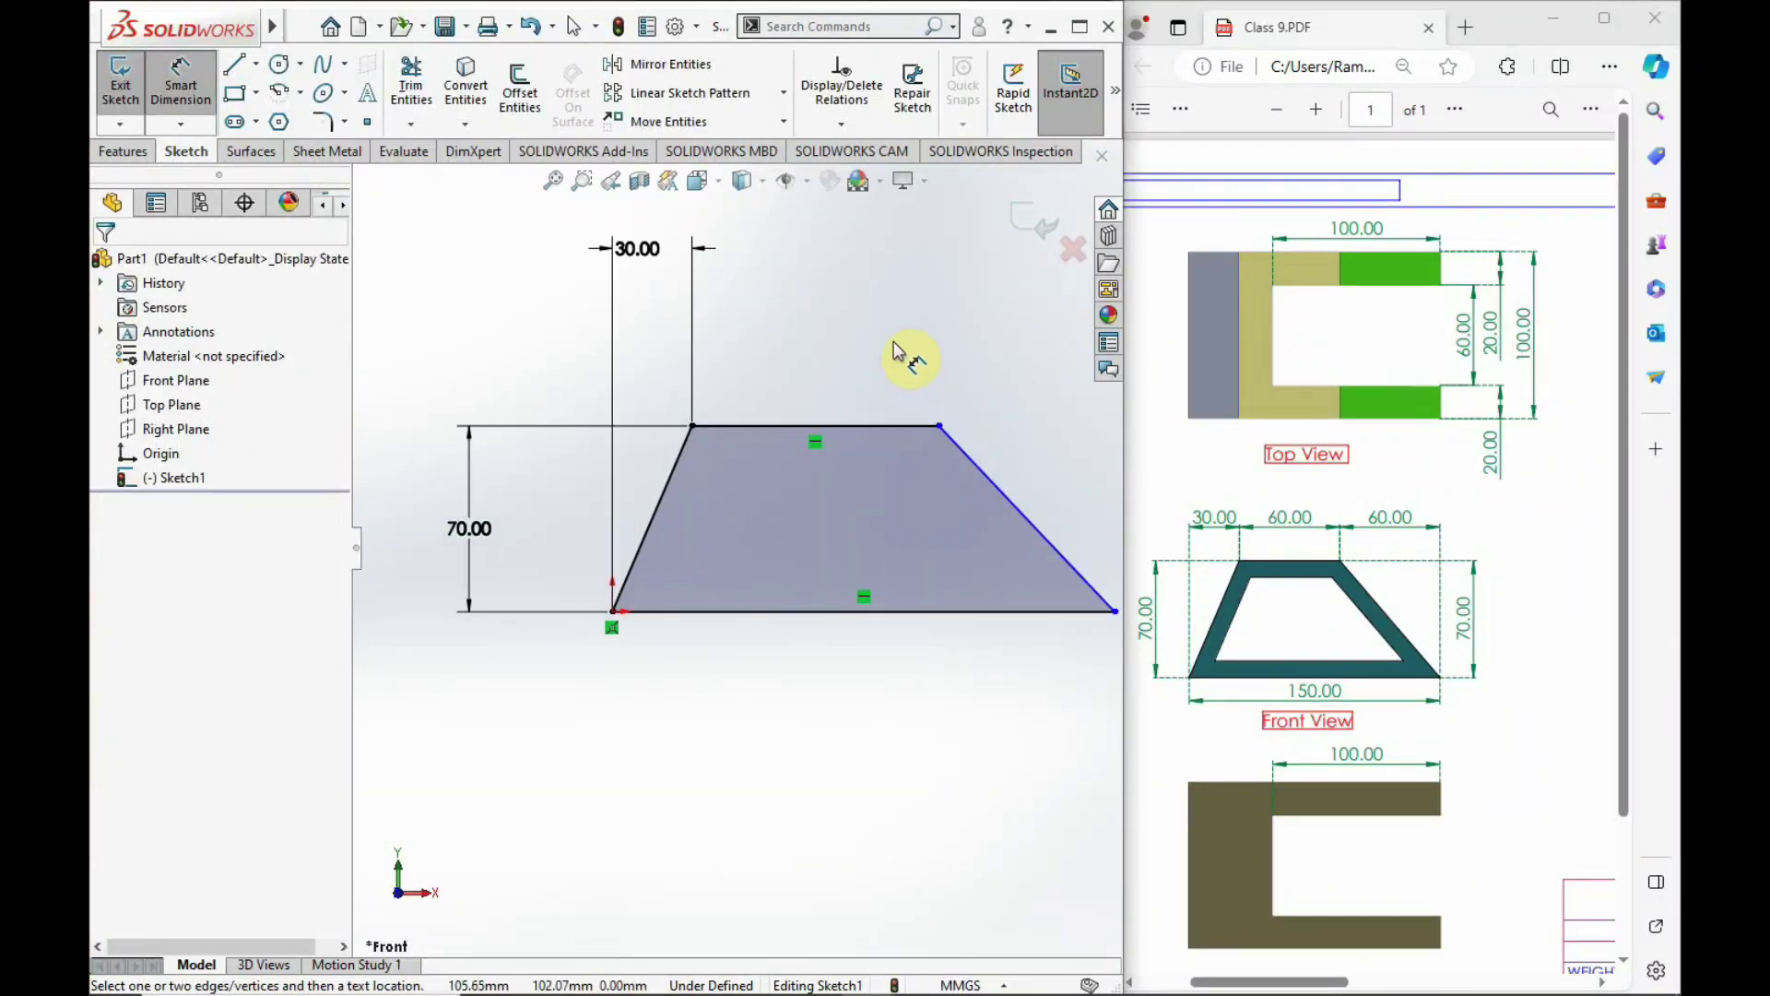
left_click(793, 426)
left_click(828, 389)
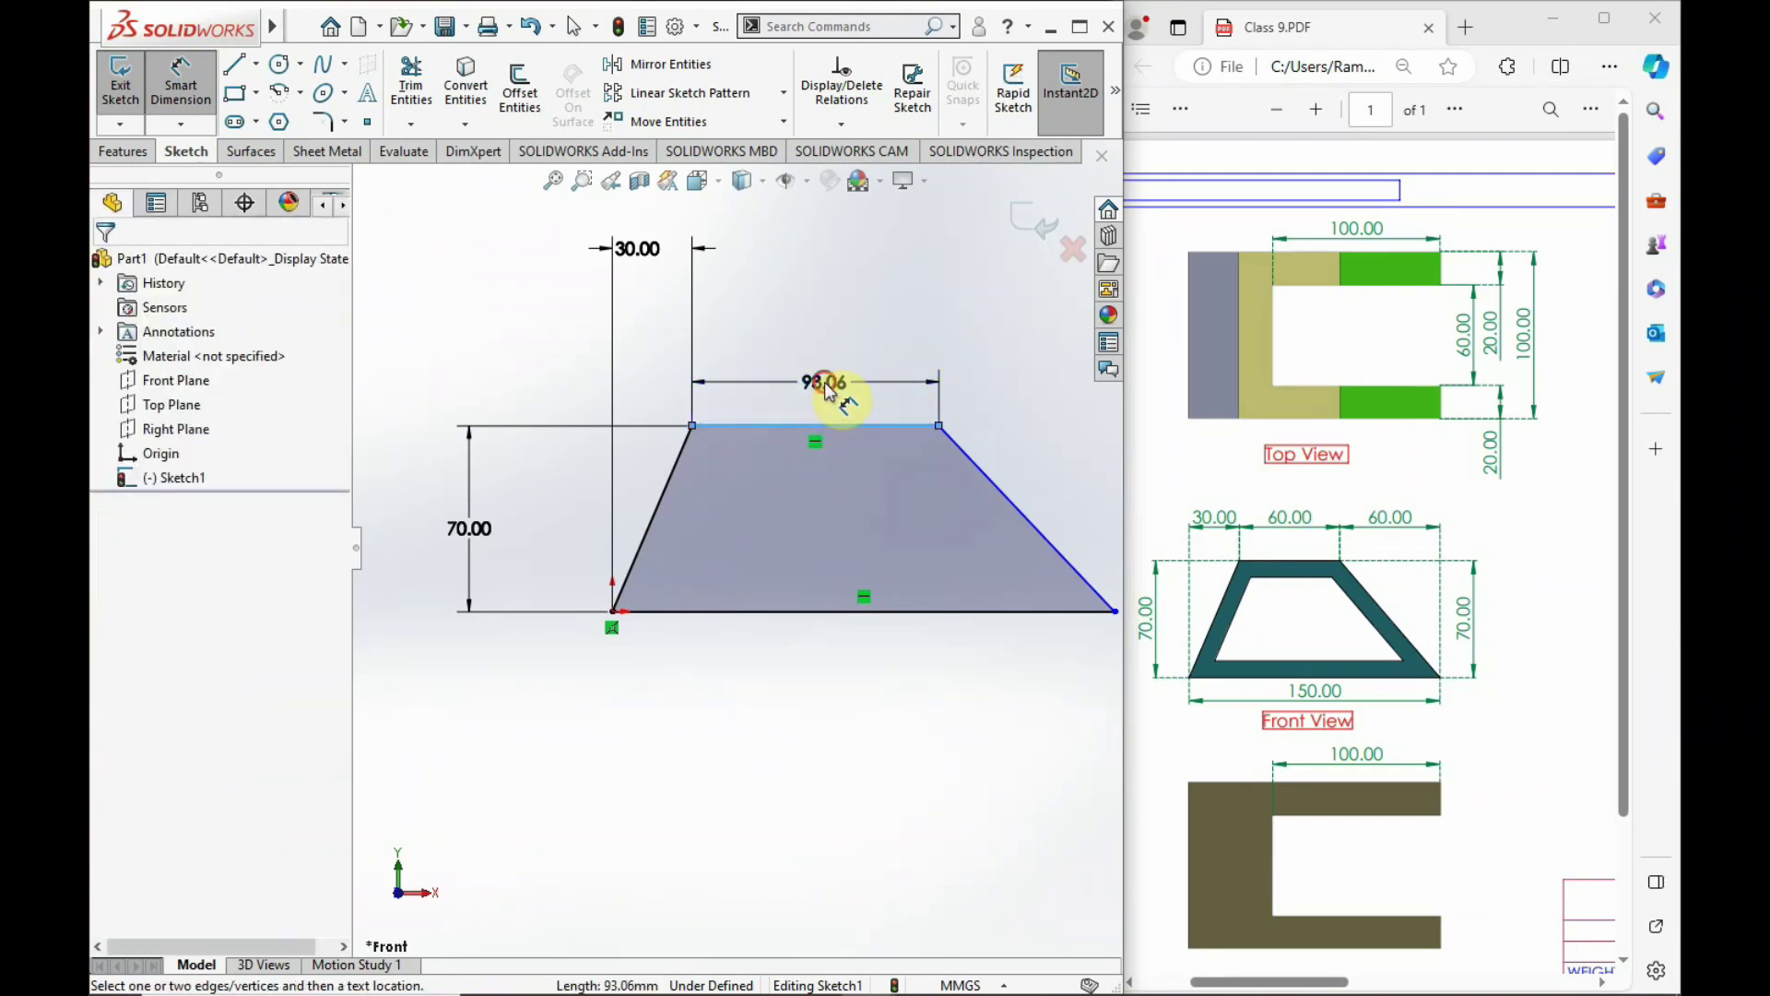
type("60")
key("Return")
type("60")
key("Return")
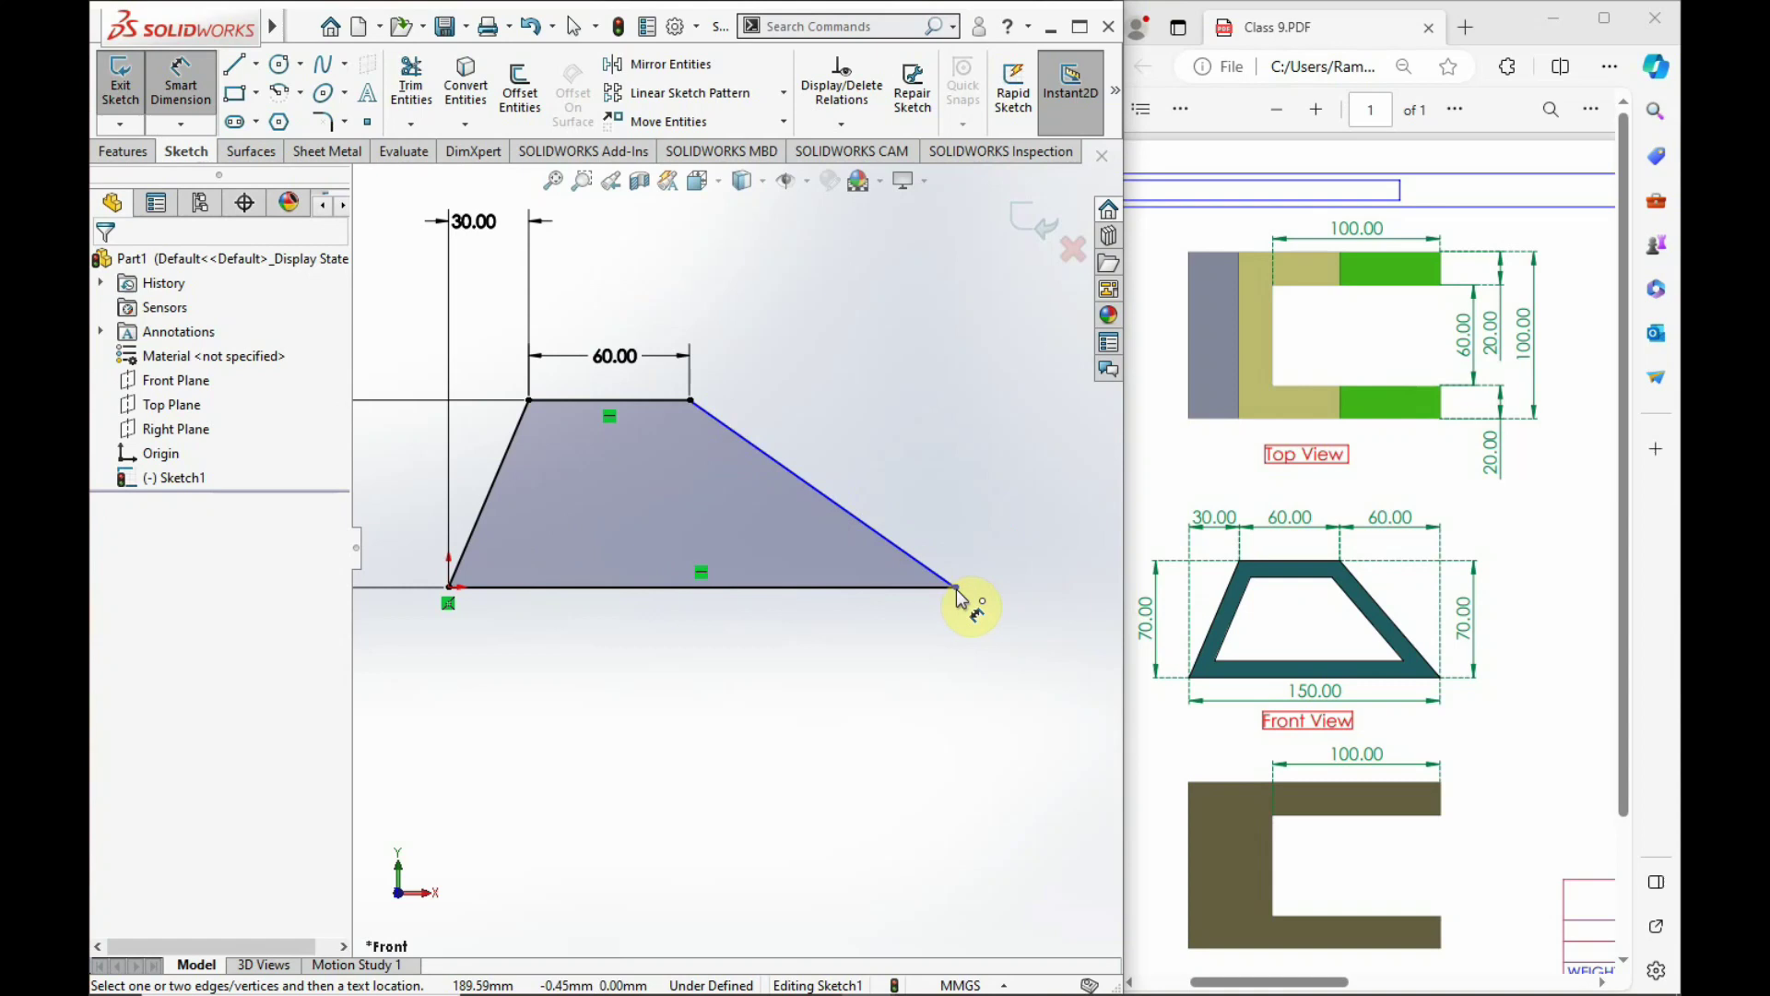
left_click(956, 586)
left_click(690, 400)
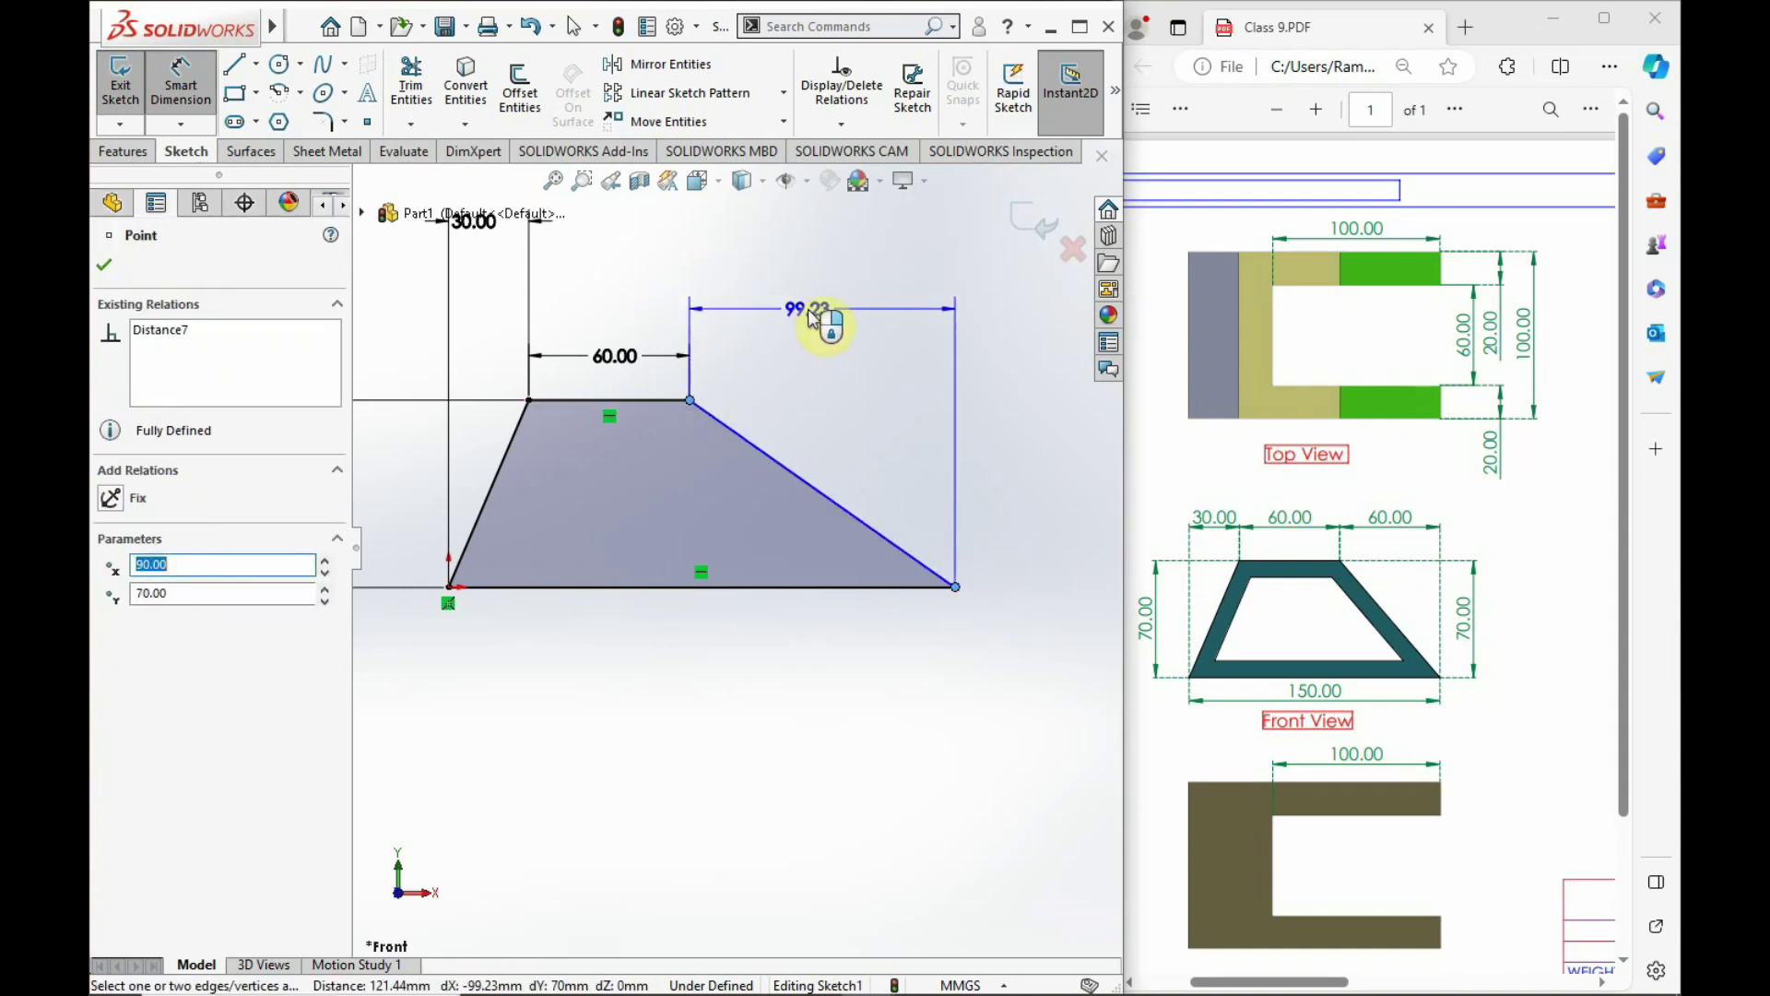
left_click(811, 293)
type("60")
key("Return")
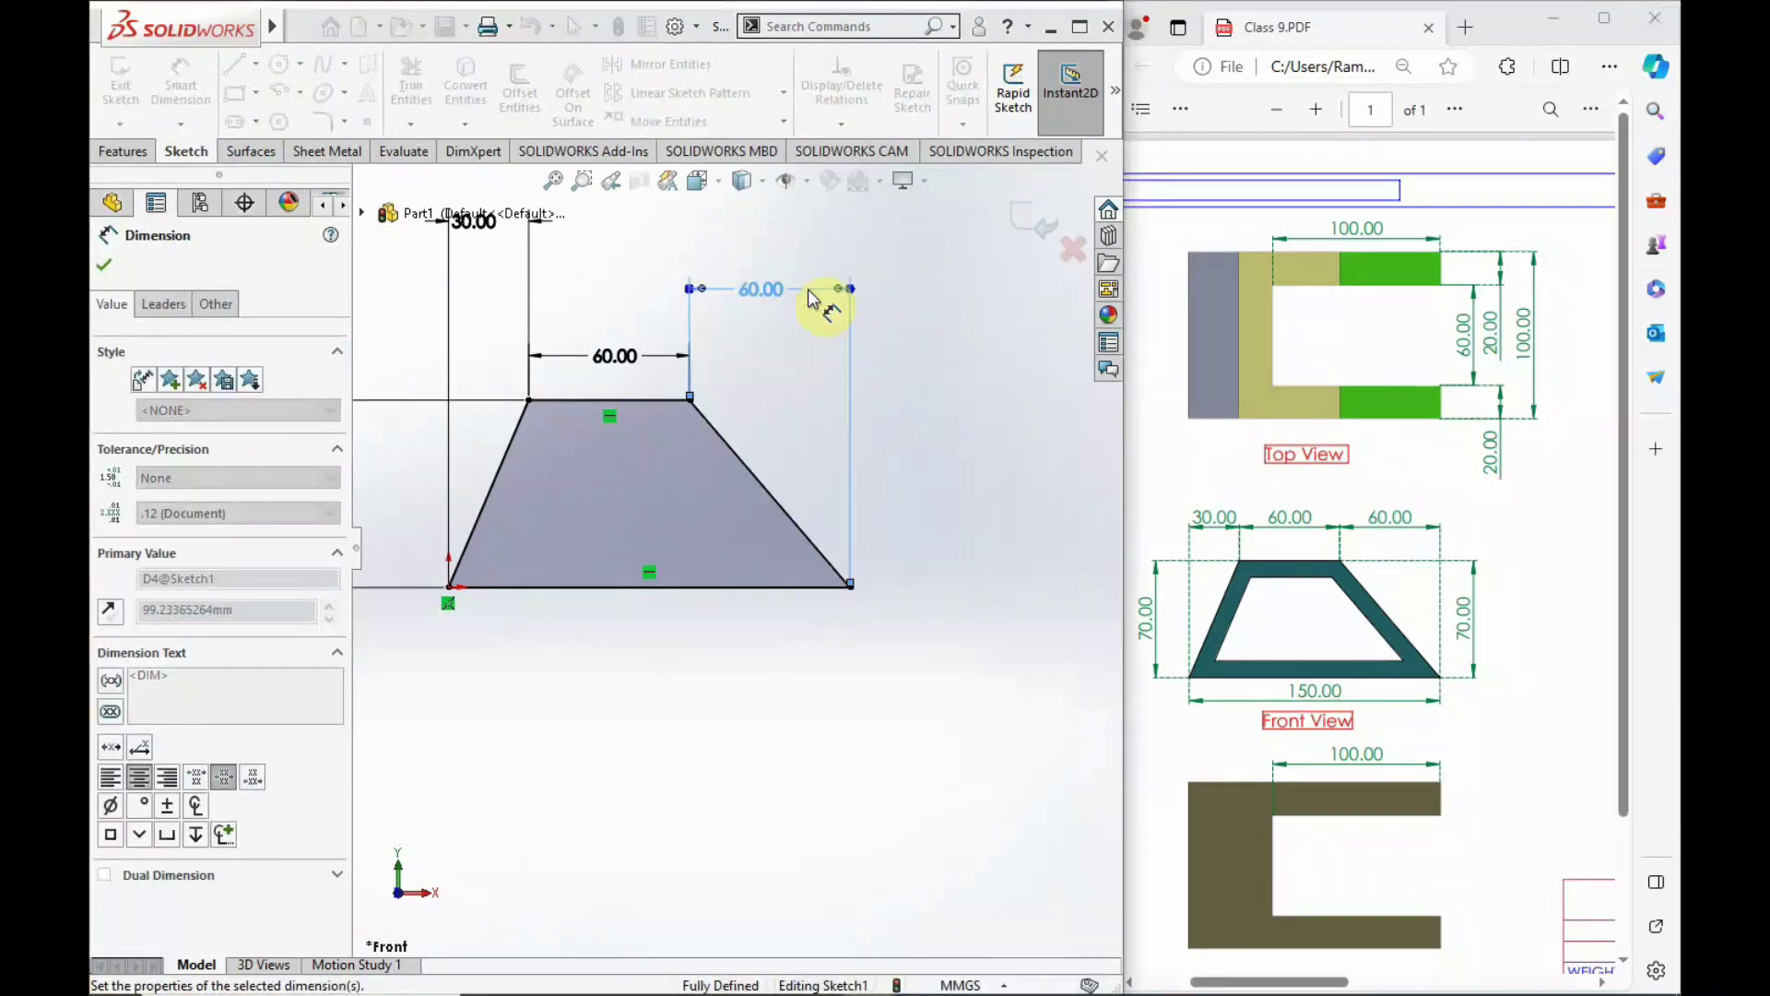
left_click(901, 363)
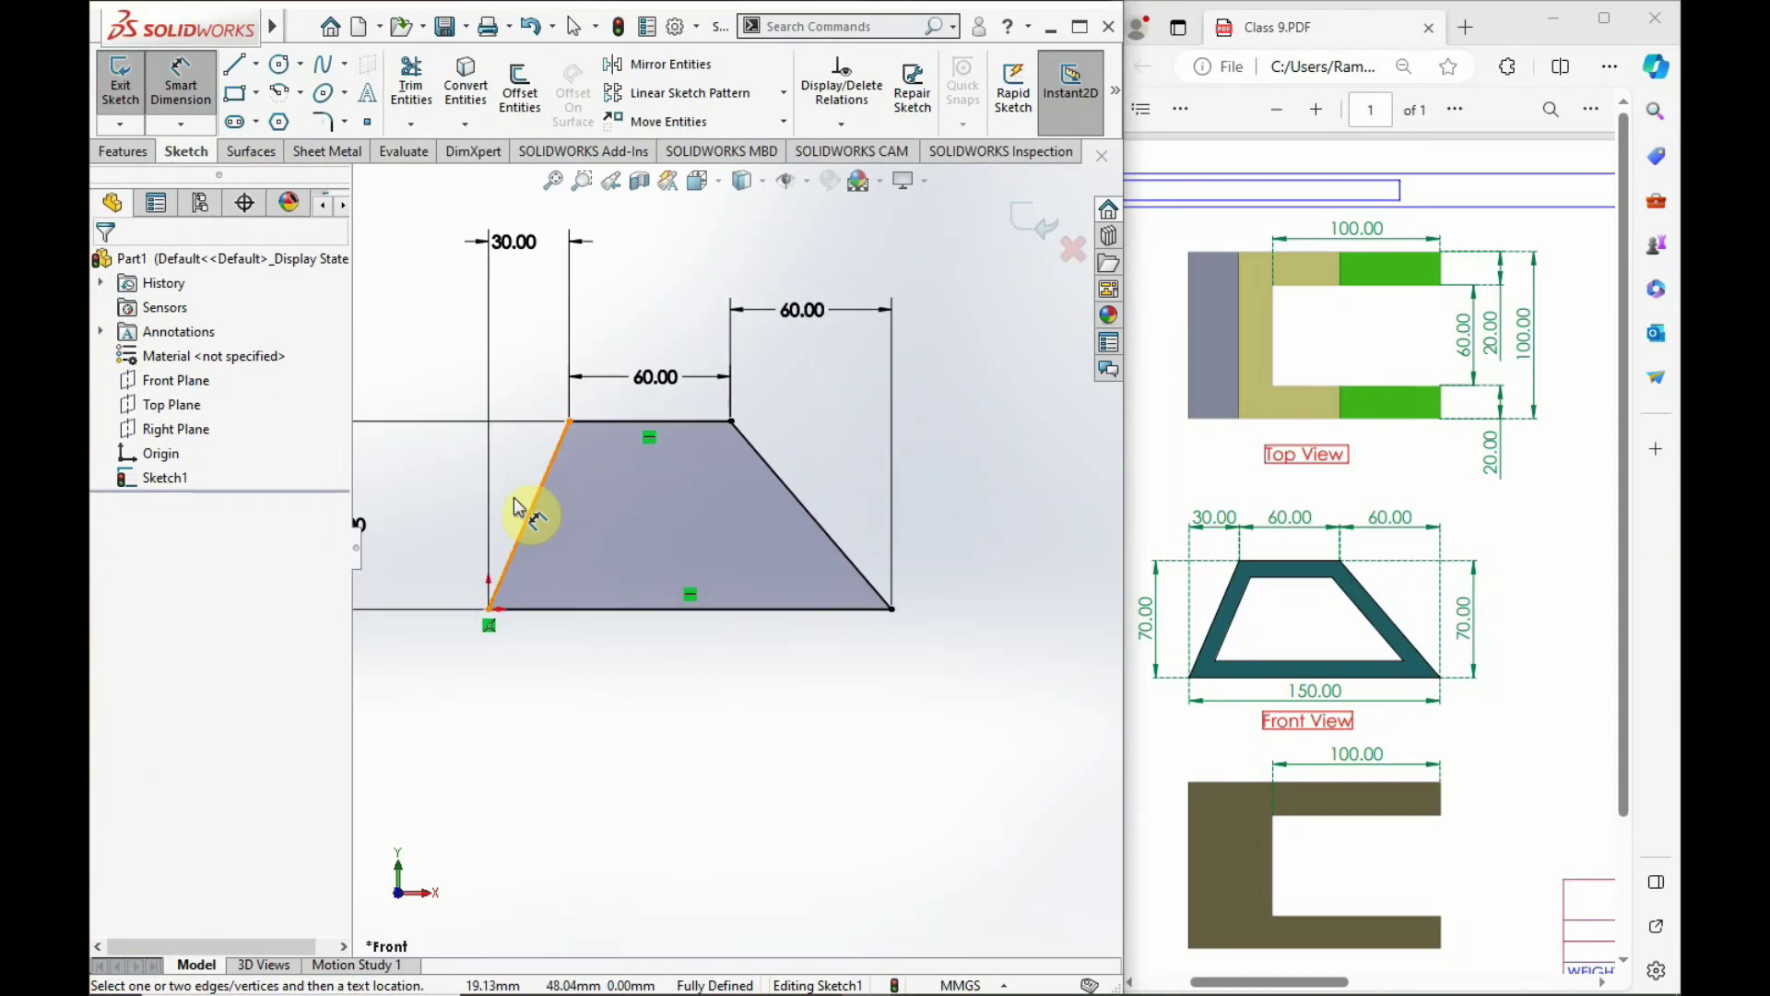
key("f")
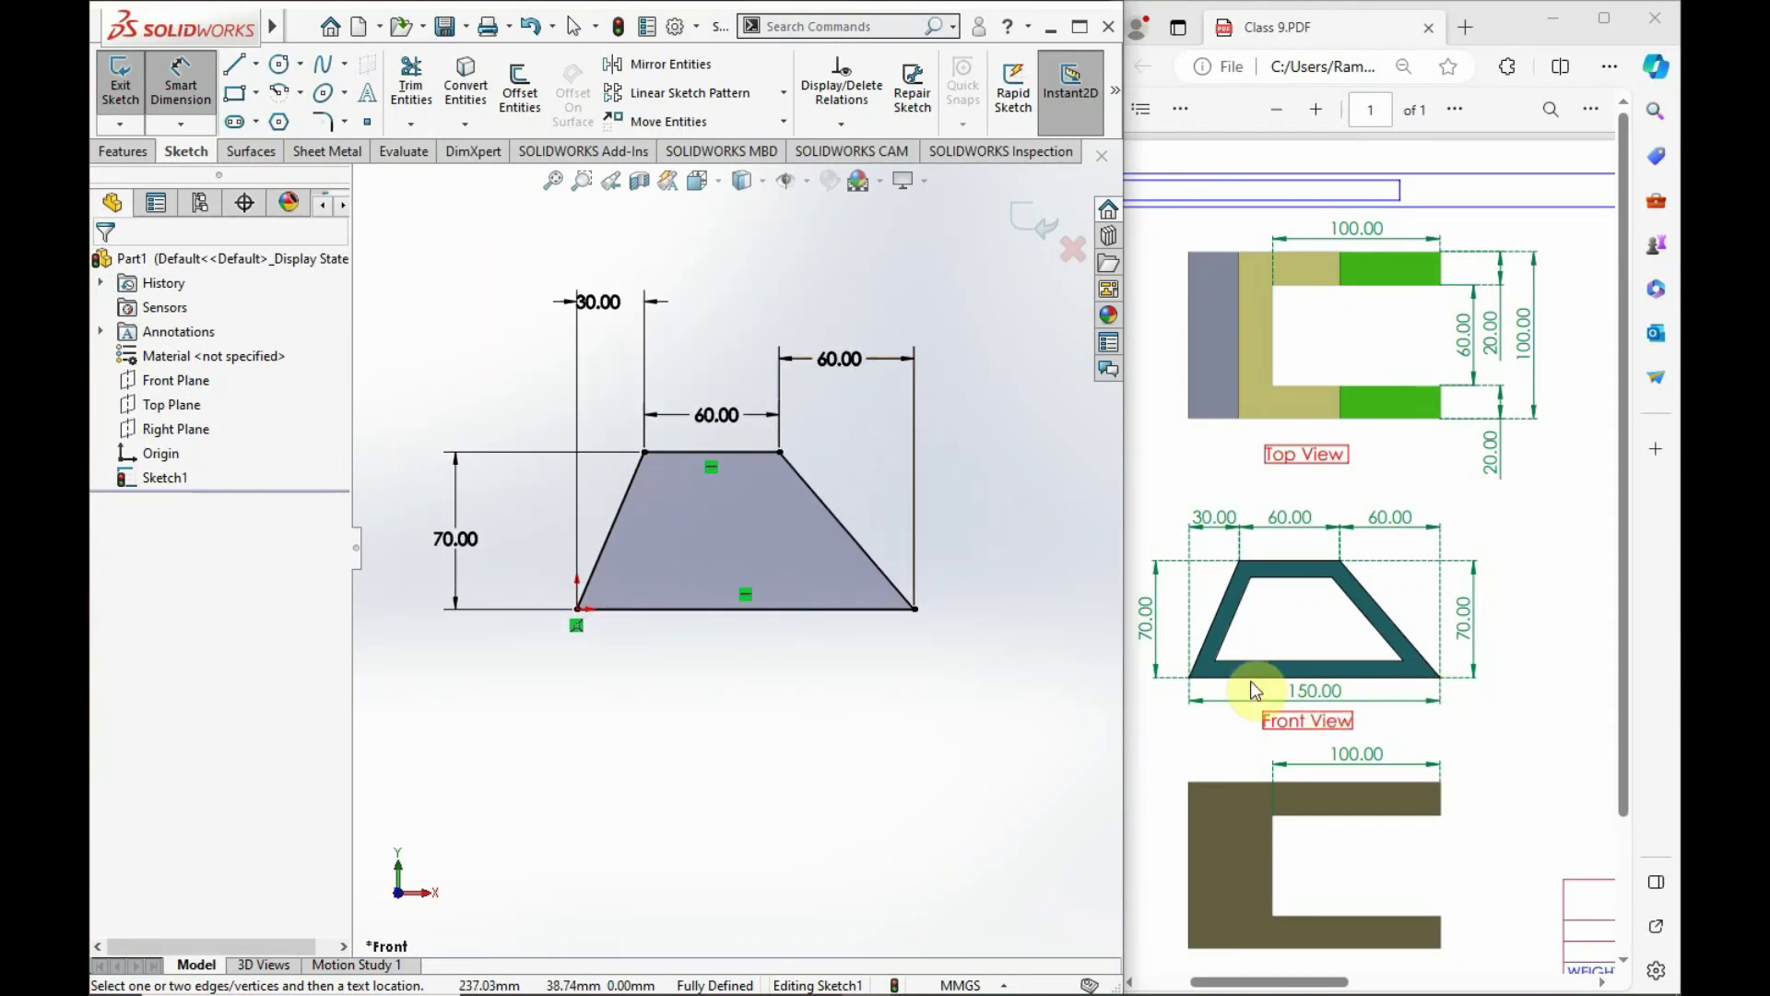
left_click(781, 609)
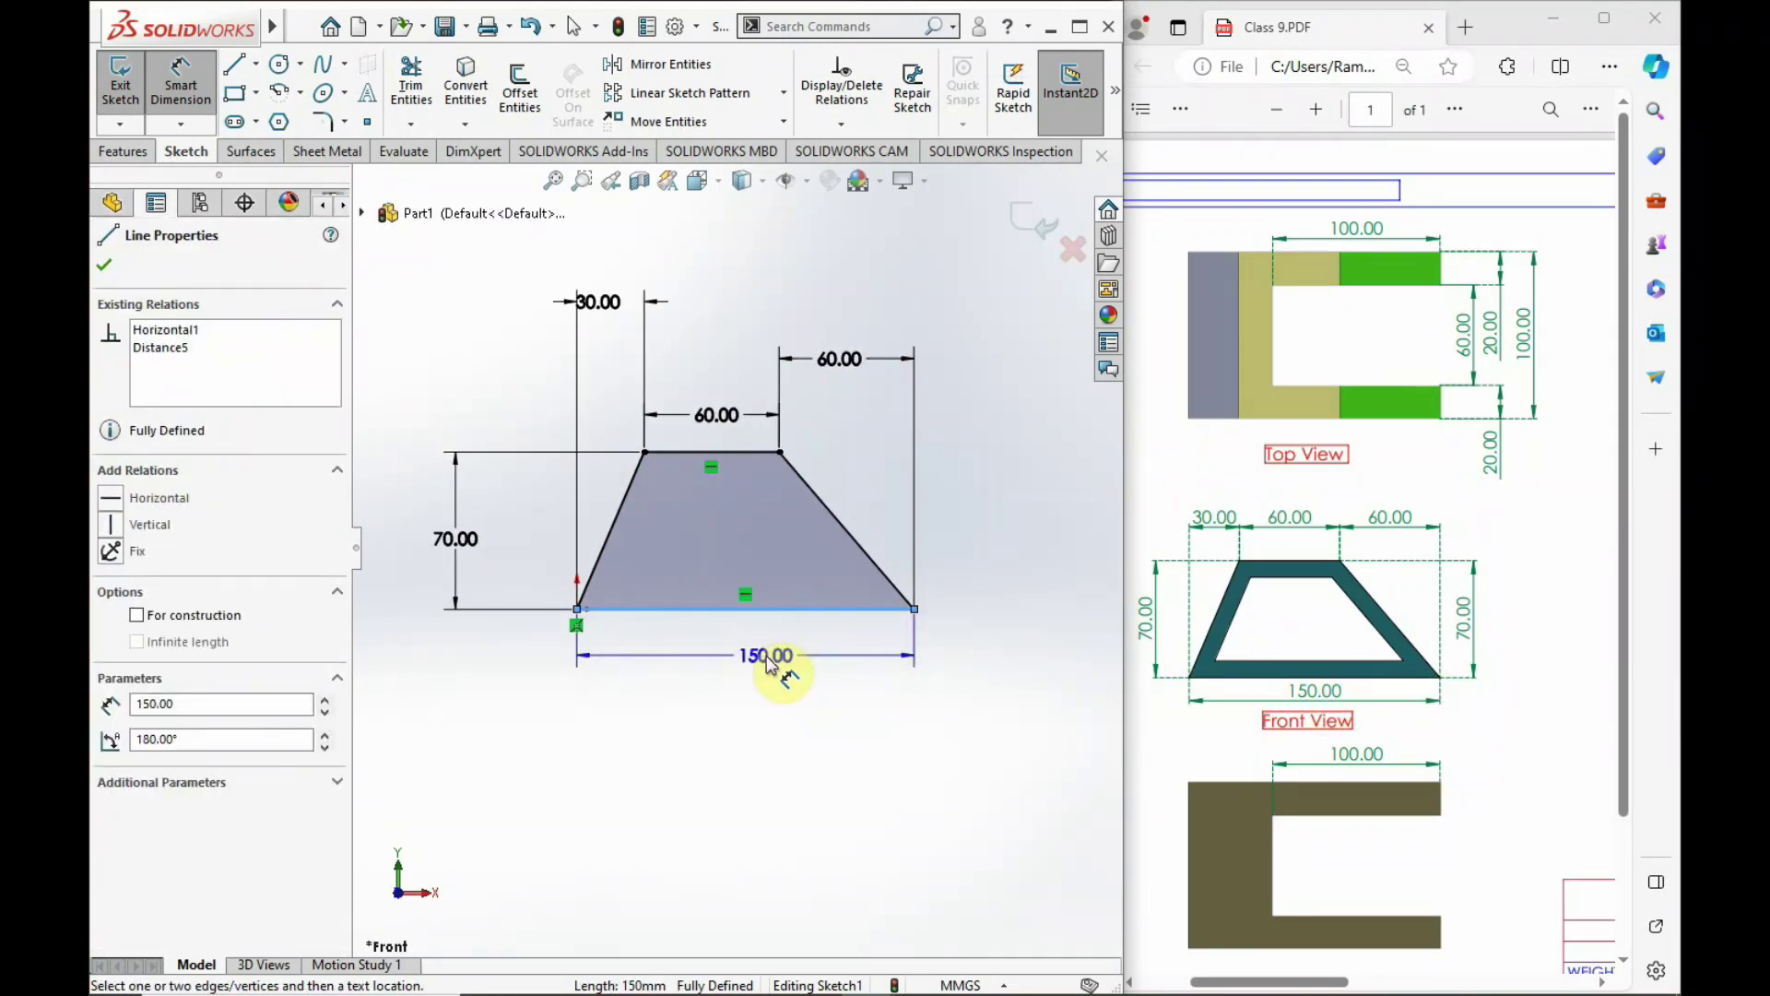
key("Escape")
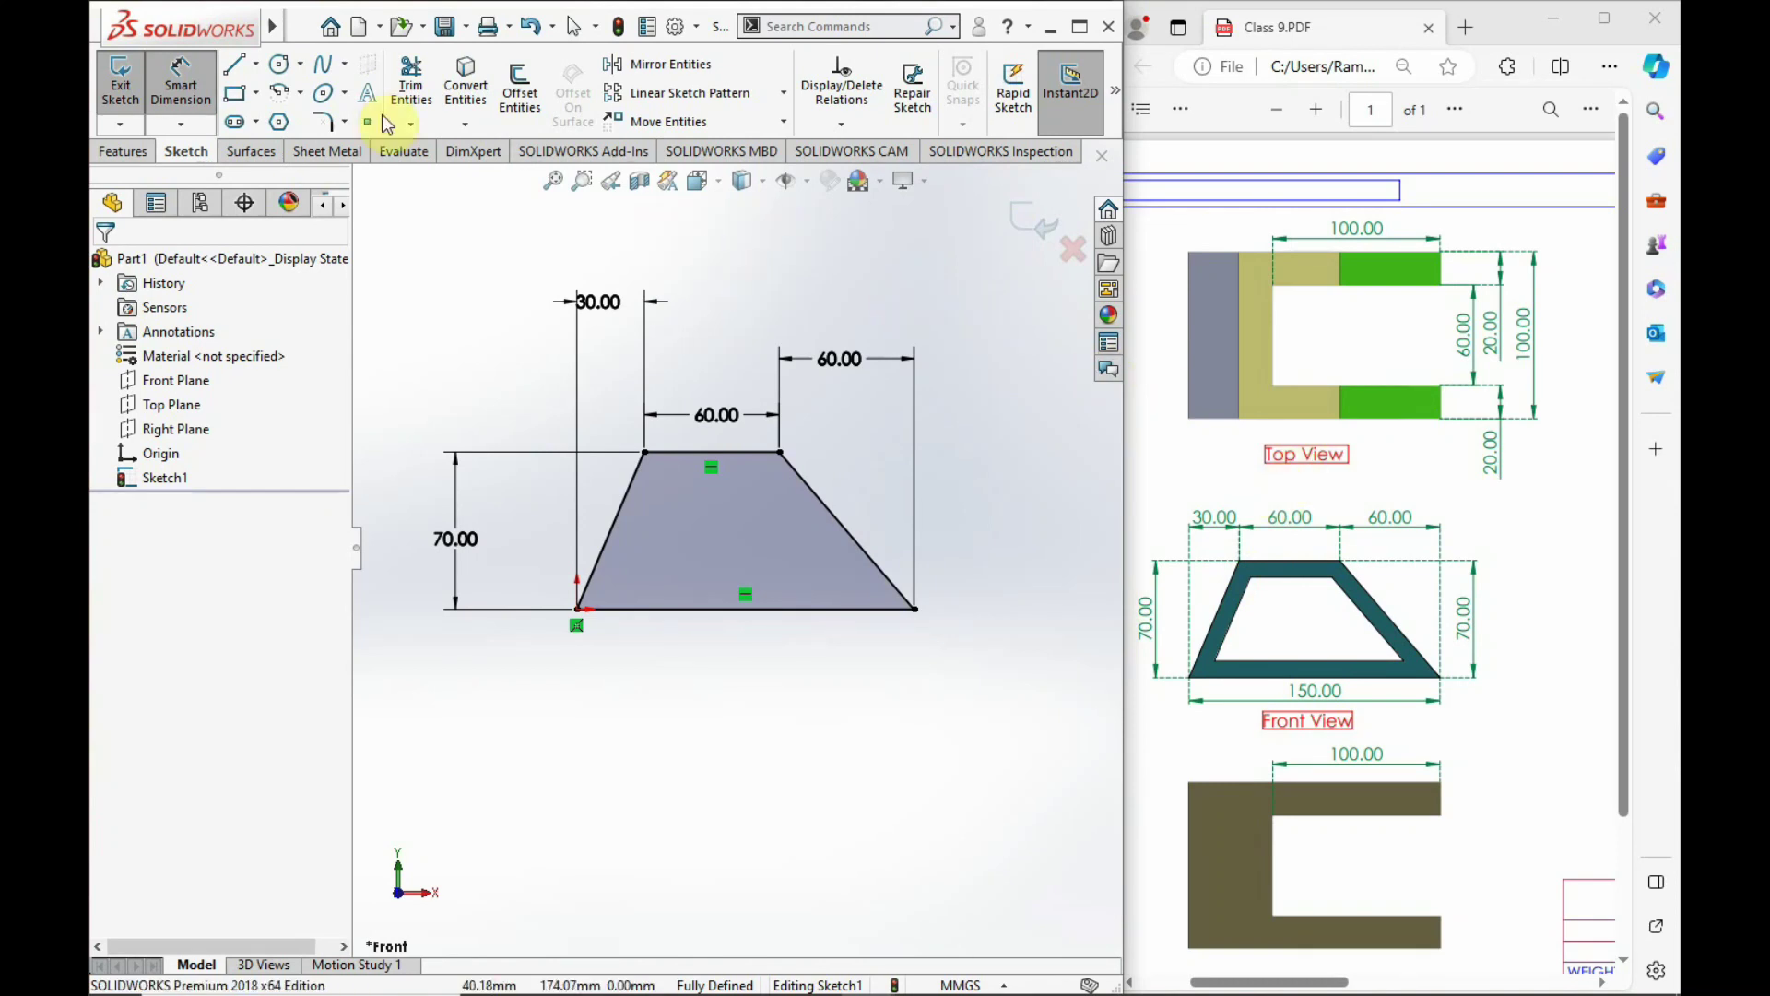
Offset the trapezoid outline 10 mm inward, reversed, as the inner wall outline.
left_click(519, 87)
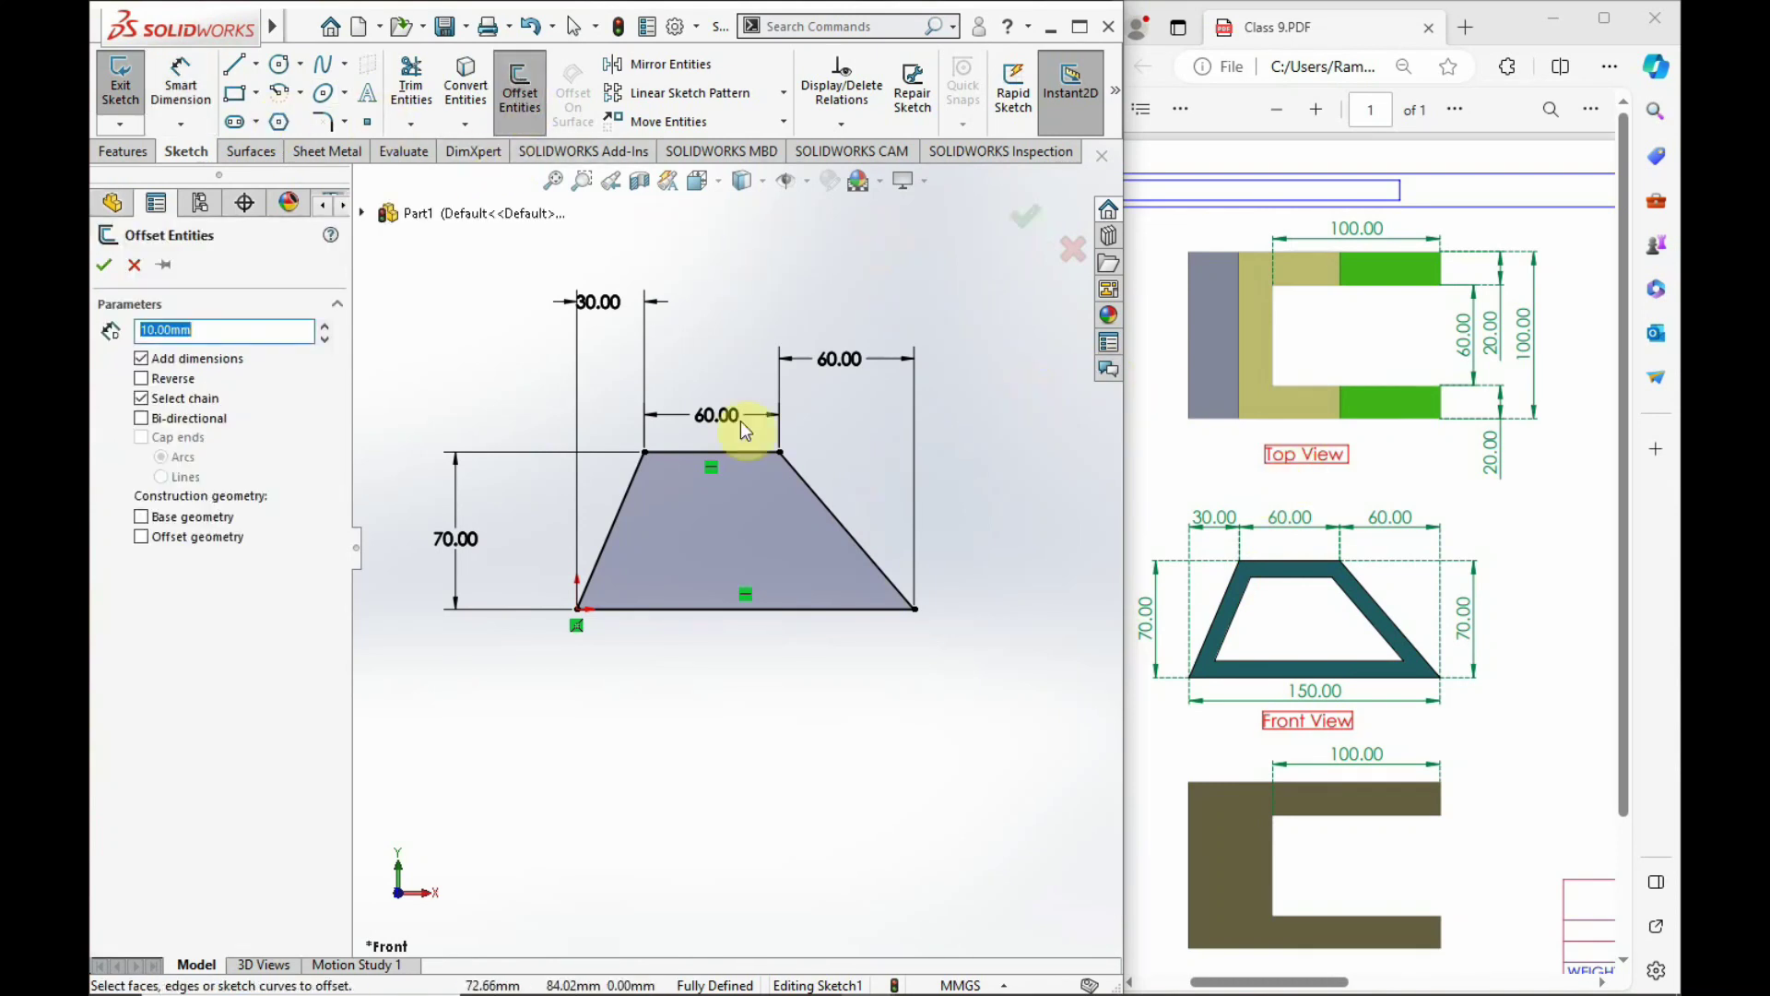
left_click(744, 457)
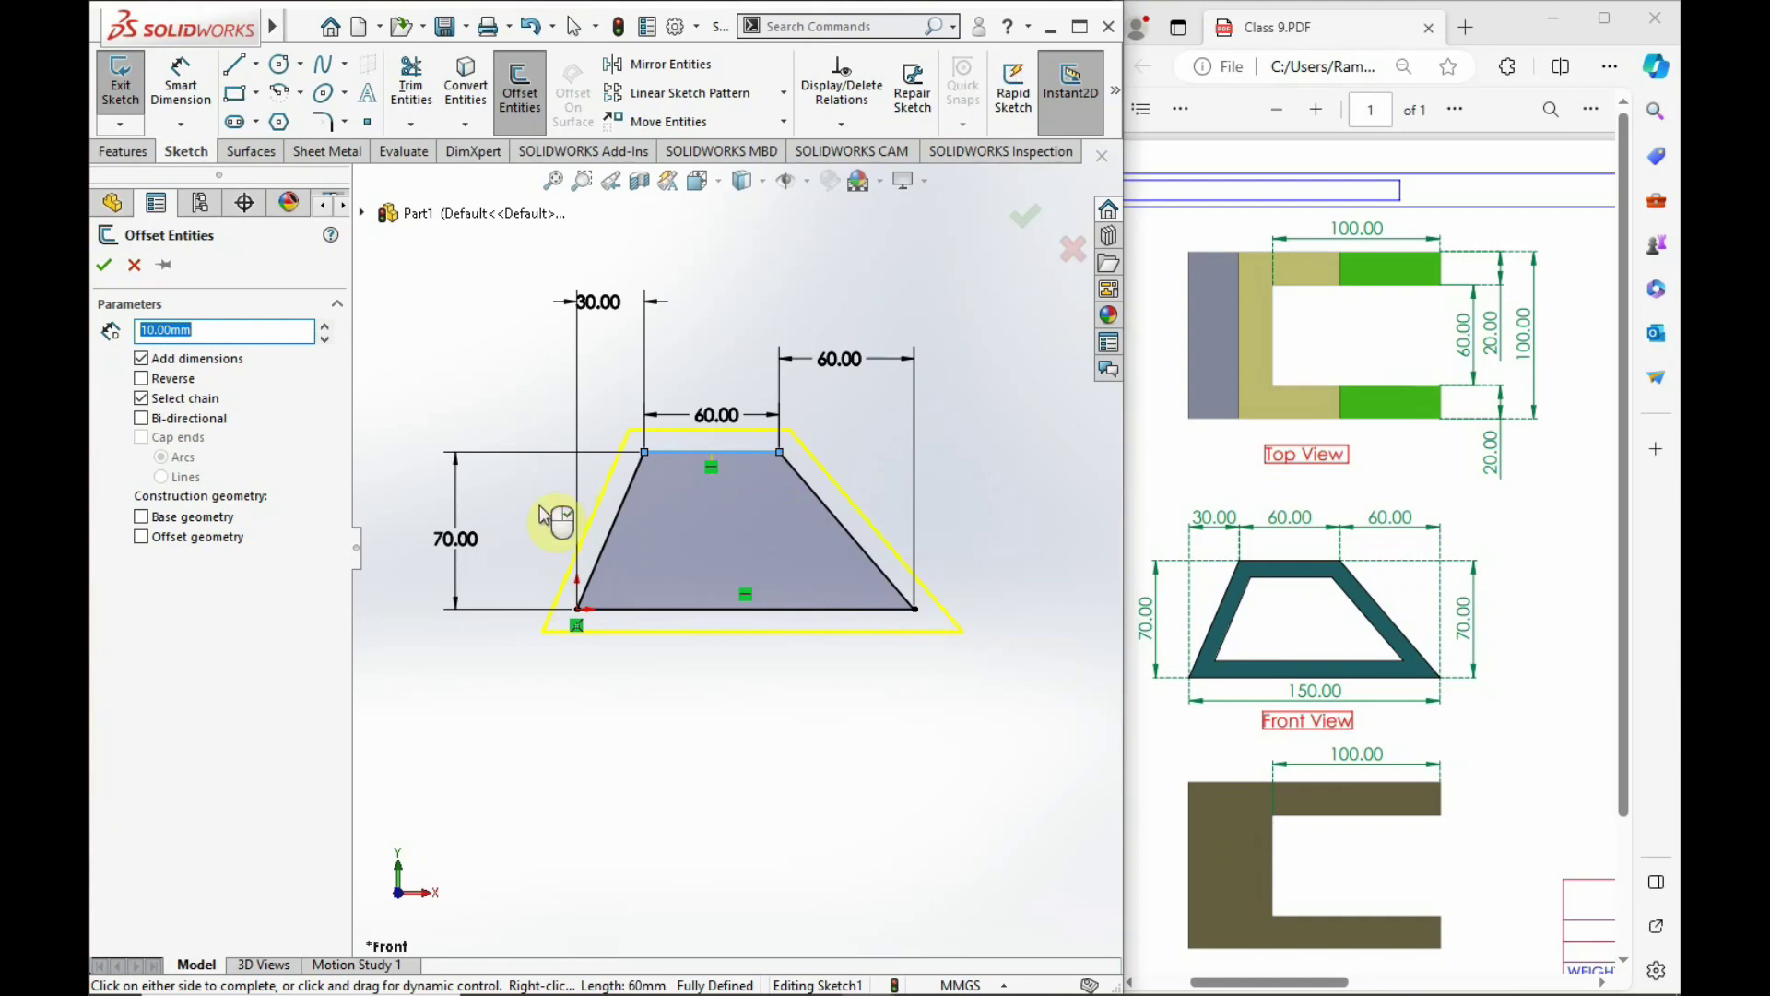
left_click(104, 268)
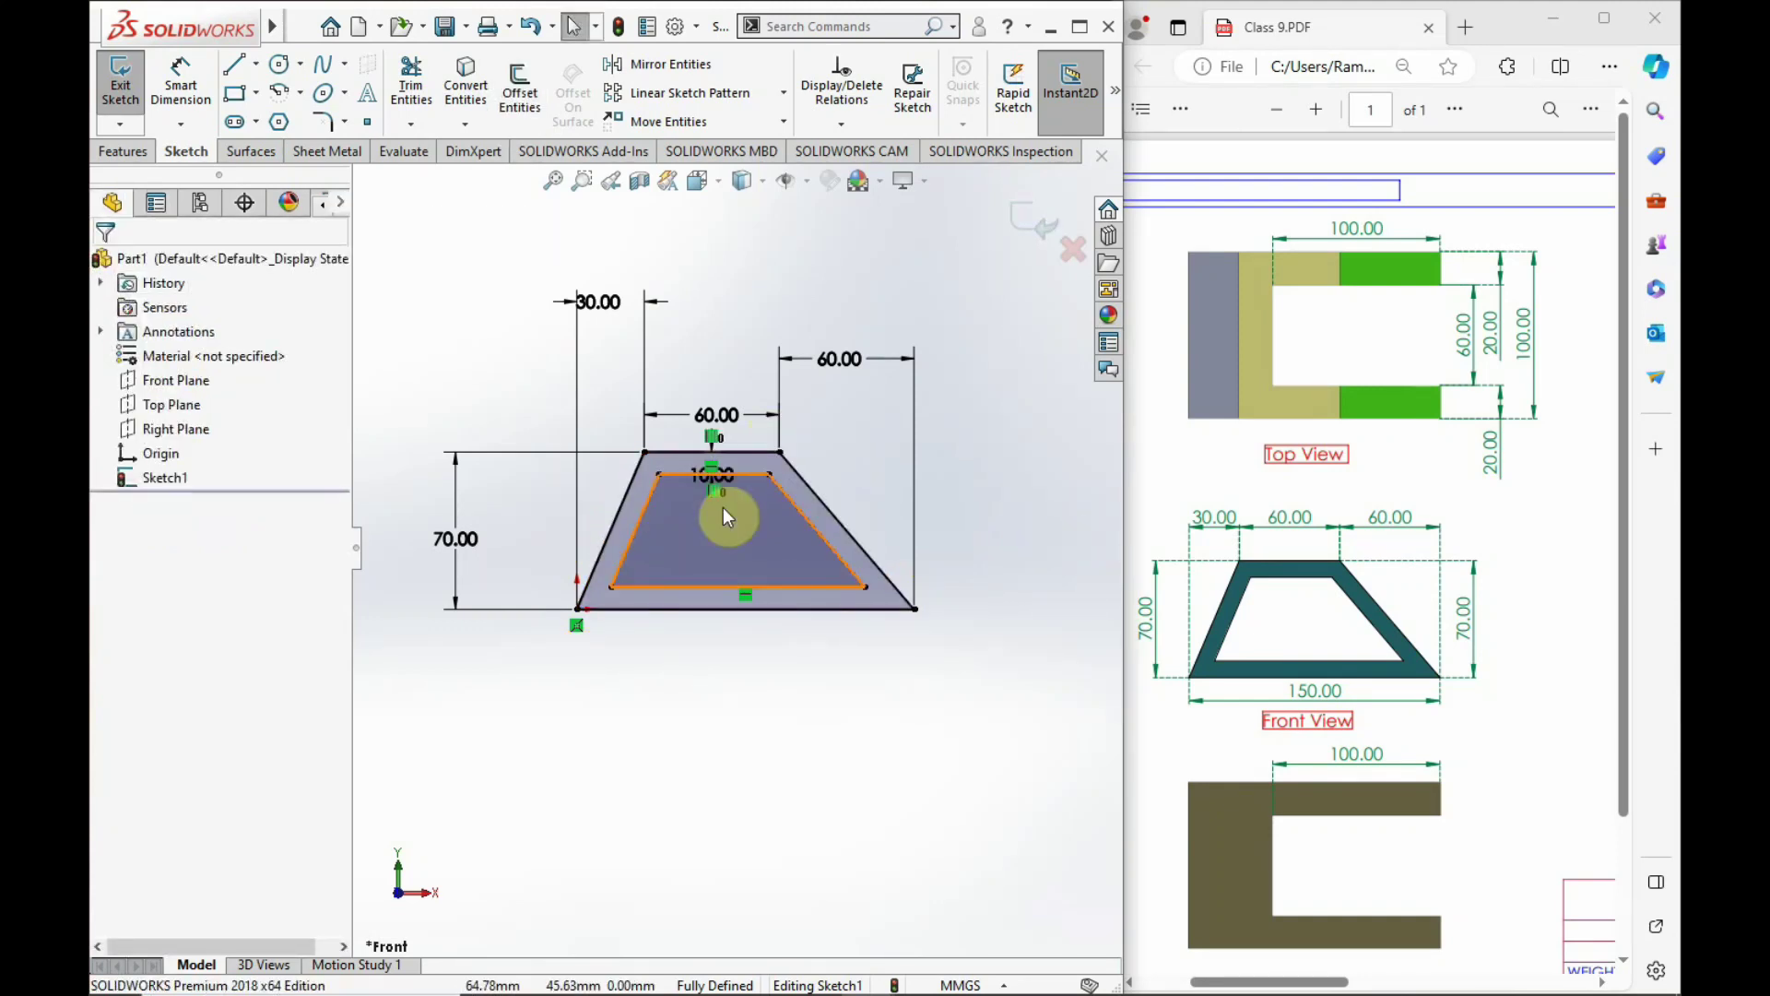
scroll(722, 507, "down", 1)
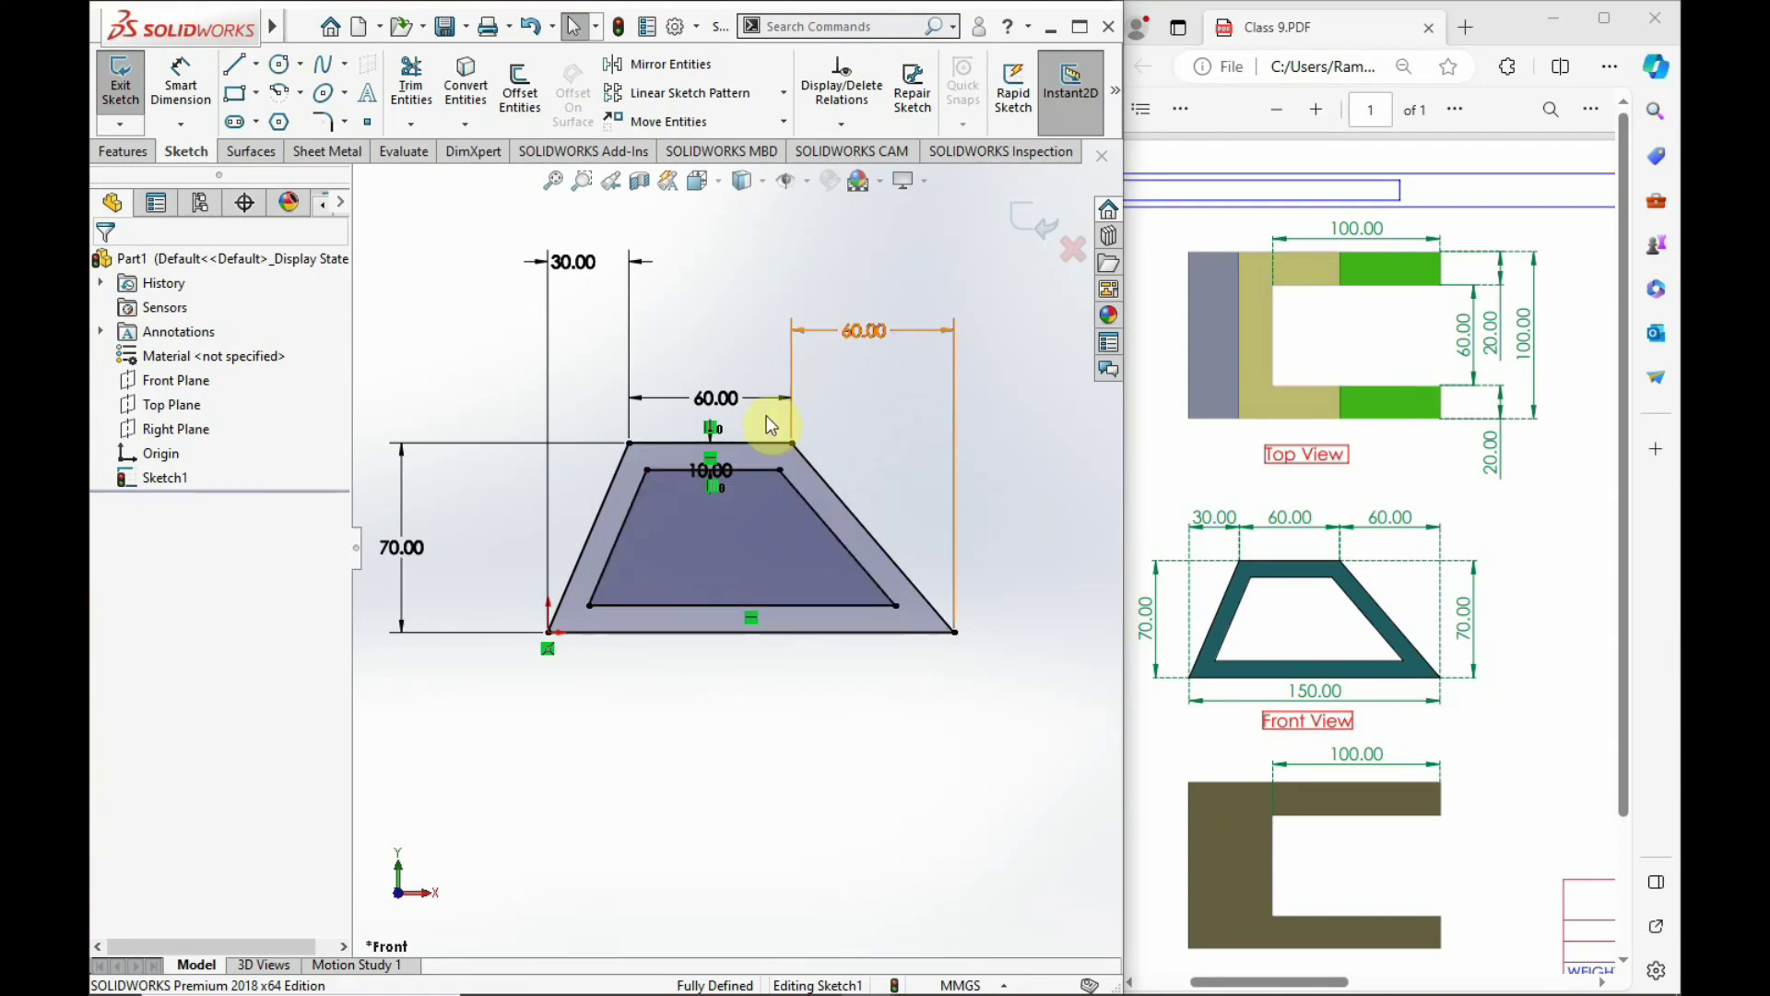
scroll(733, 378, "up", 2)
Extrude the offset trapezoid sketch 100 mm Mid Plane as Boss-Extrude1.
left_click(122, 151)
left_click(129, 85)
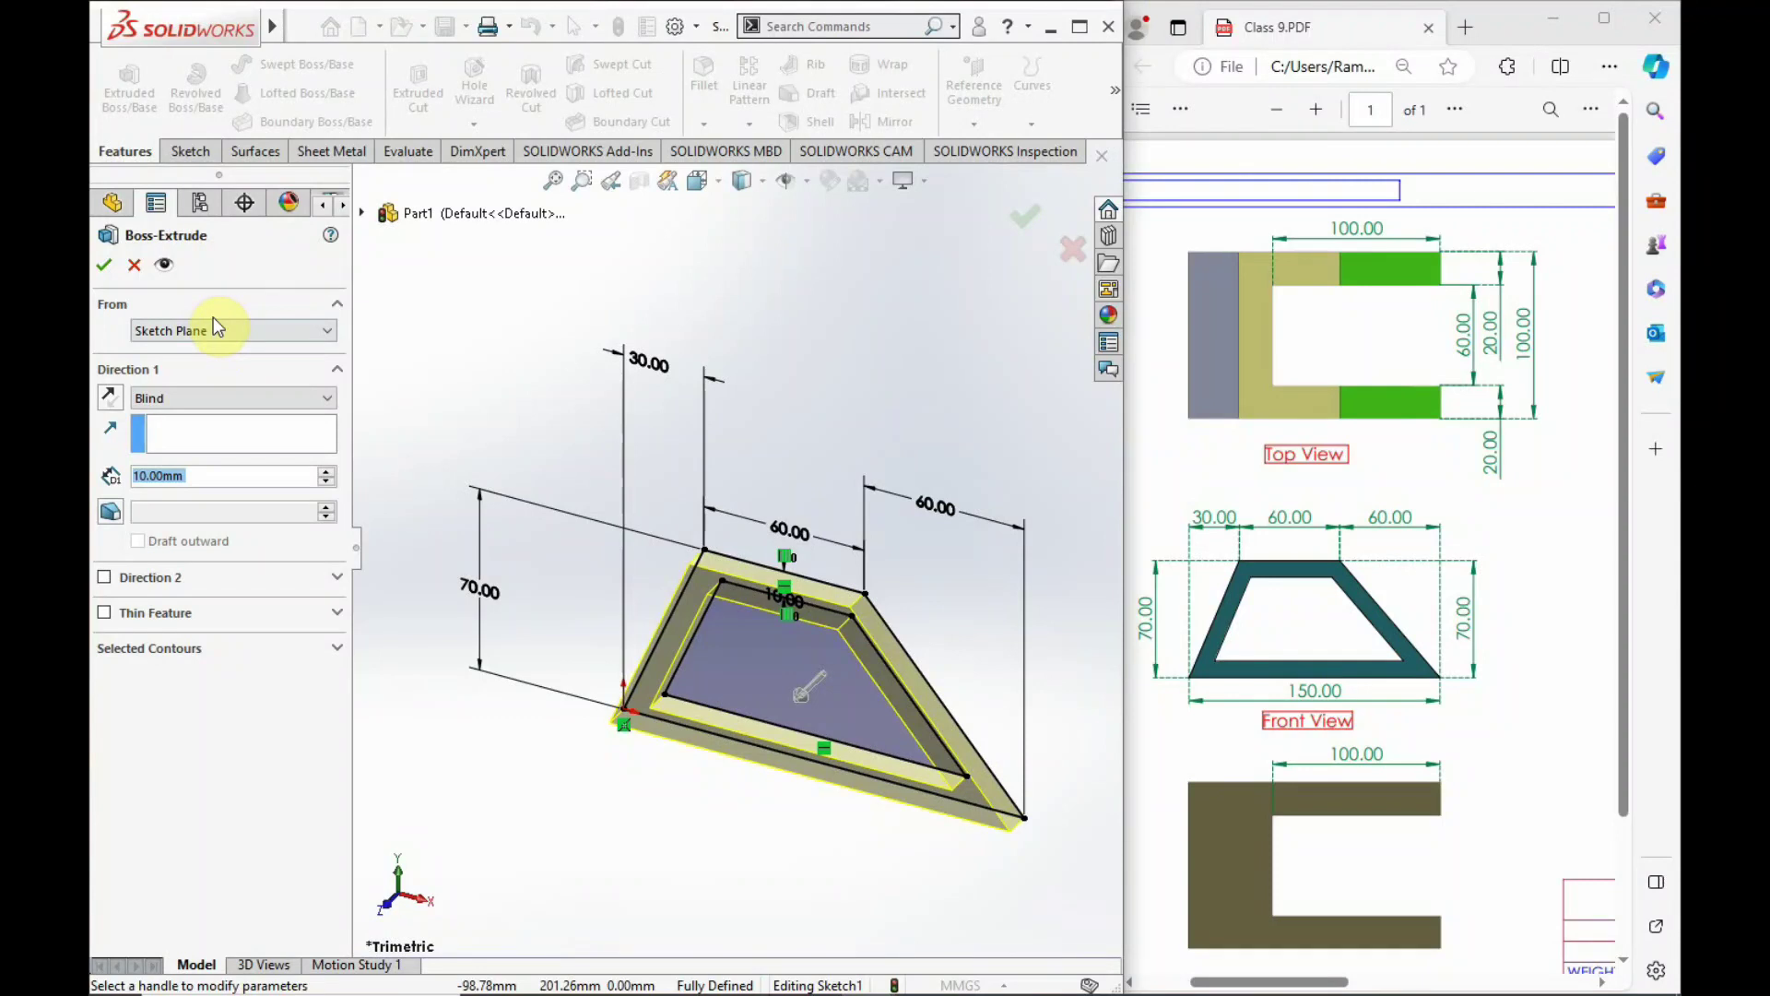
left_click(285, 396)
left_click(245, 487)
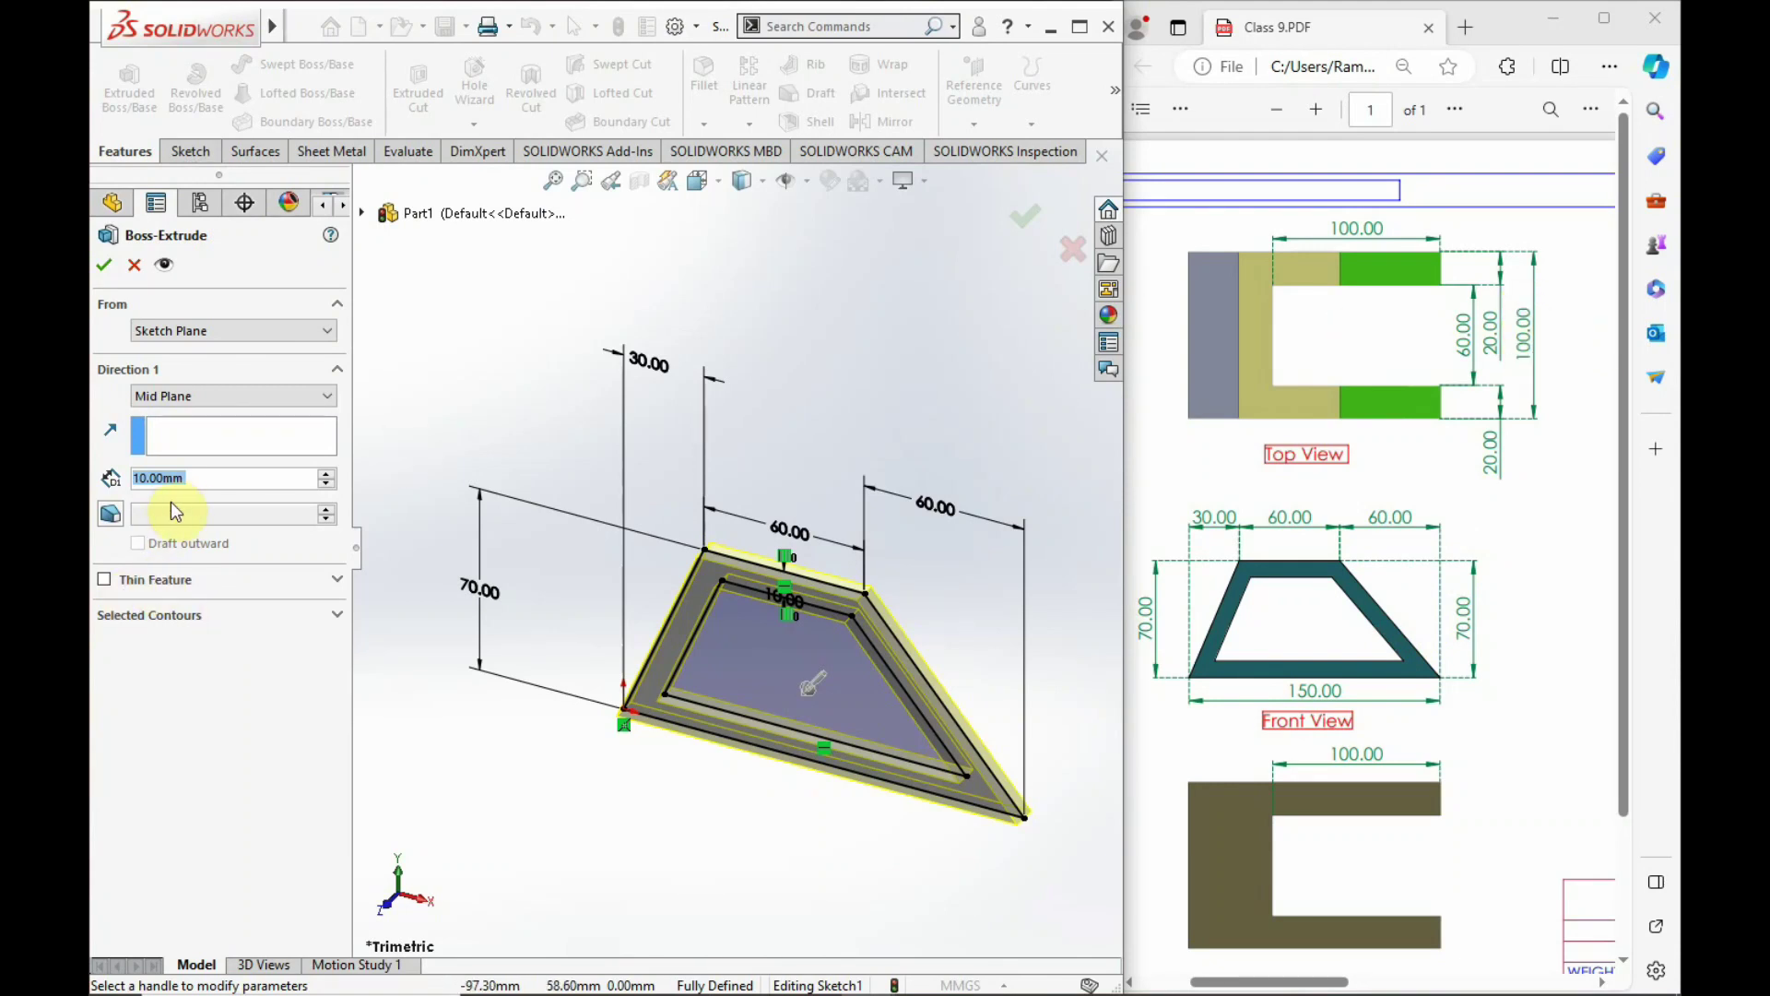
type("100")
key("Return")
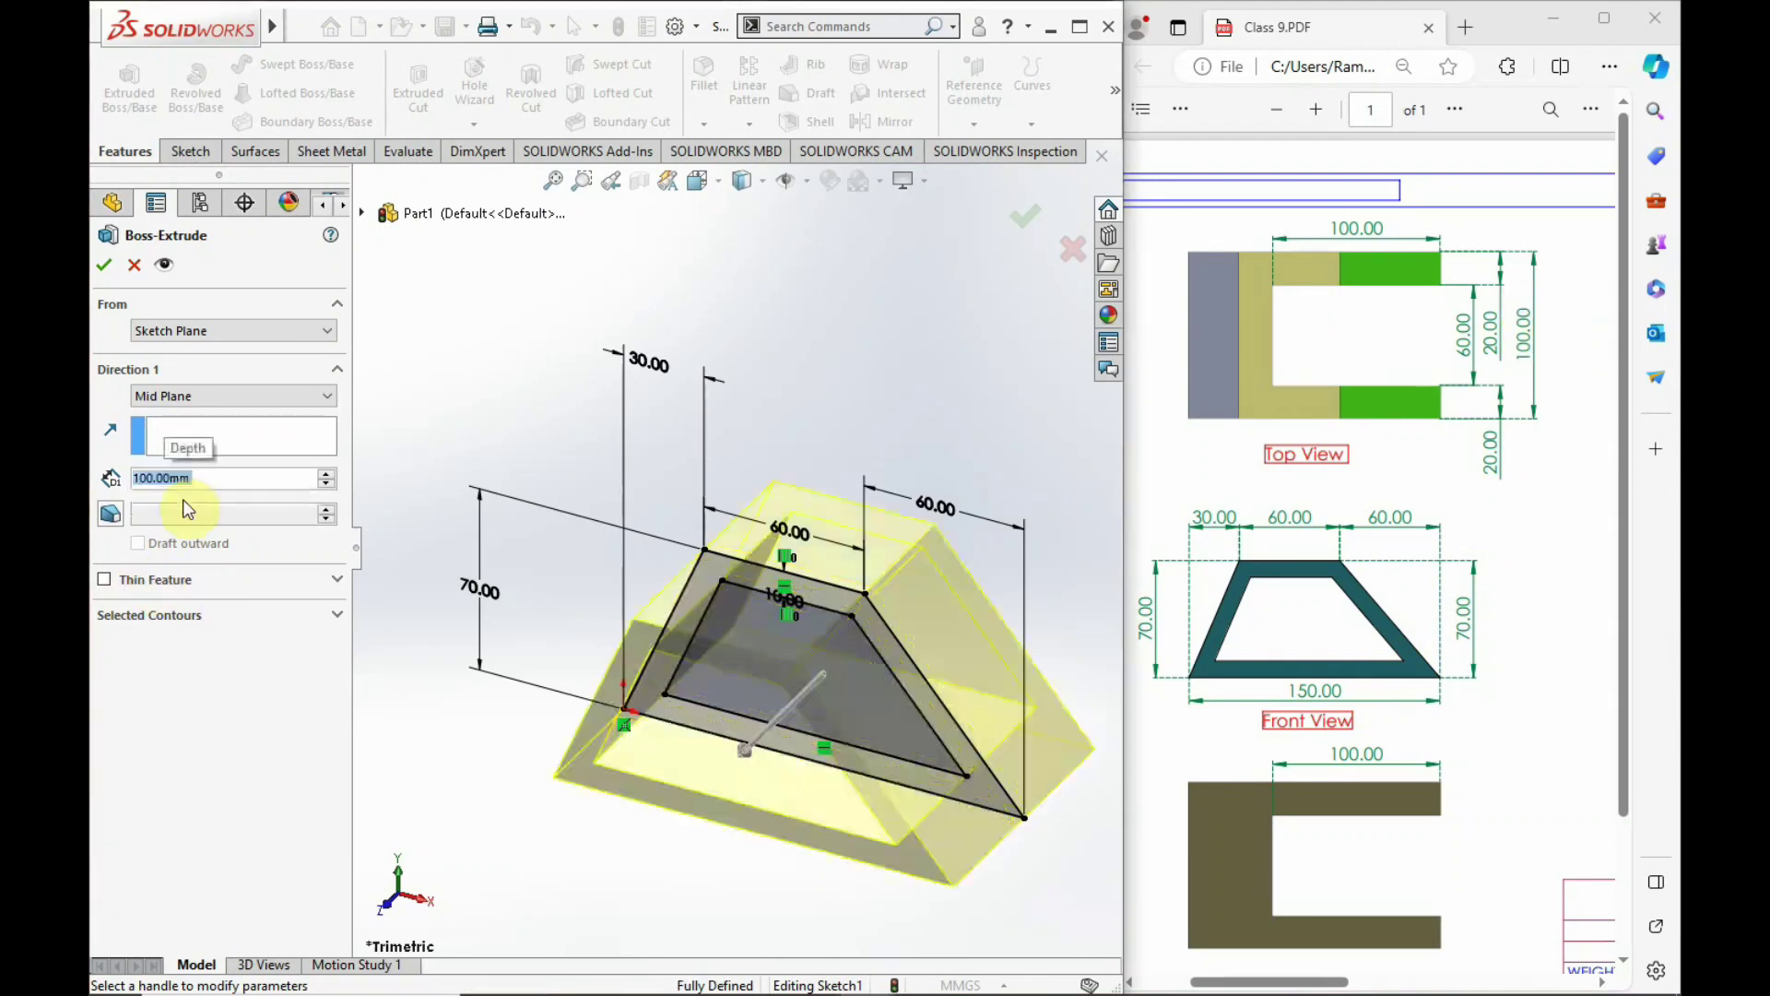
left_click(103, 265)
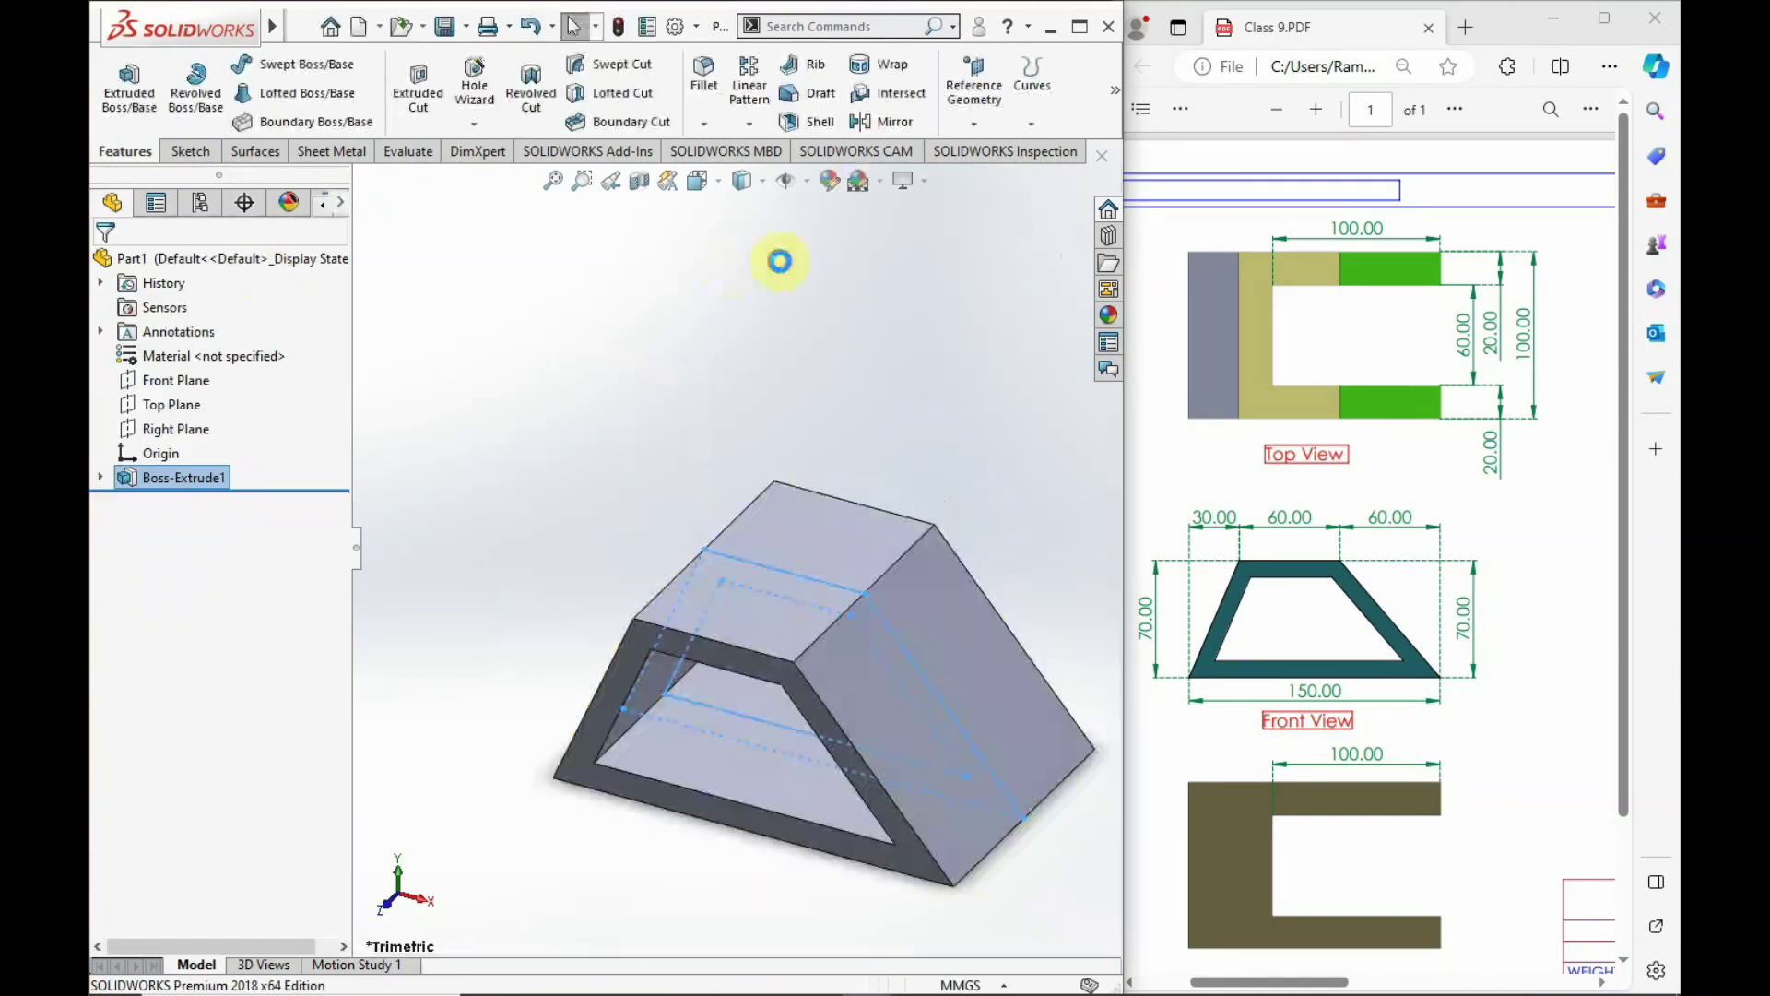
Scroll the drawing to the Top View's 100, 60 and 20 mm dimensions and select the frame's top face.
mouse_move(848, 690)
middle_mouse_down()
mouse_move(849, 526)
mouse_move(821, 585)
mouse_move(821, 672)
mouse_move(813, 622)
middle_mouse_up()
scroll(817, 627, "down", 2)
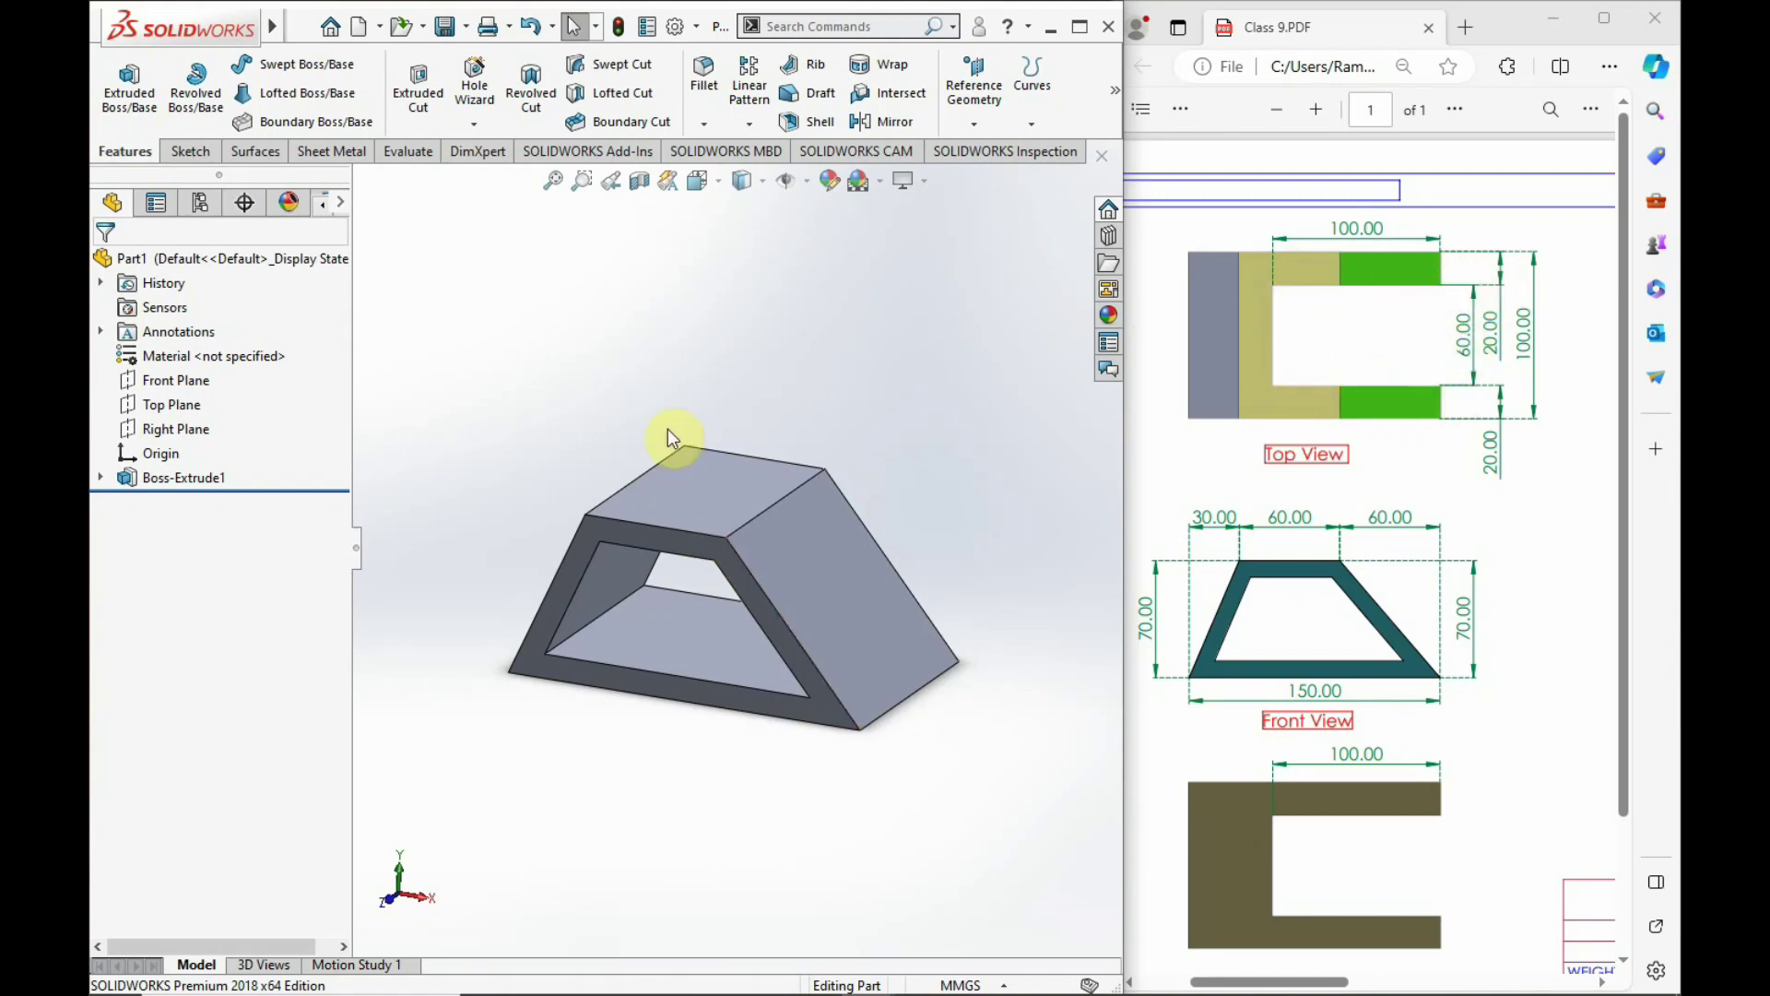
middle_click_drag(679, 434, 711, 506)
scroll(1355, 415, "down", 2)
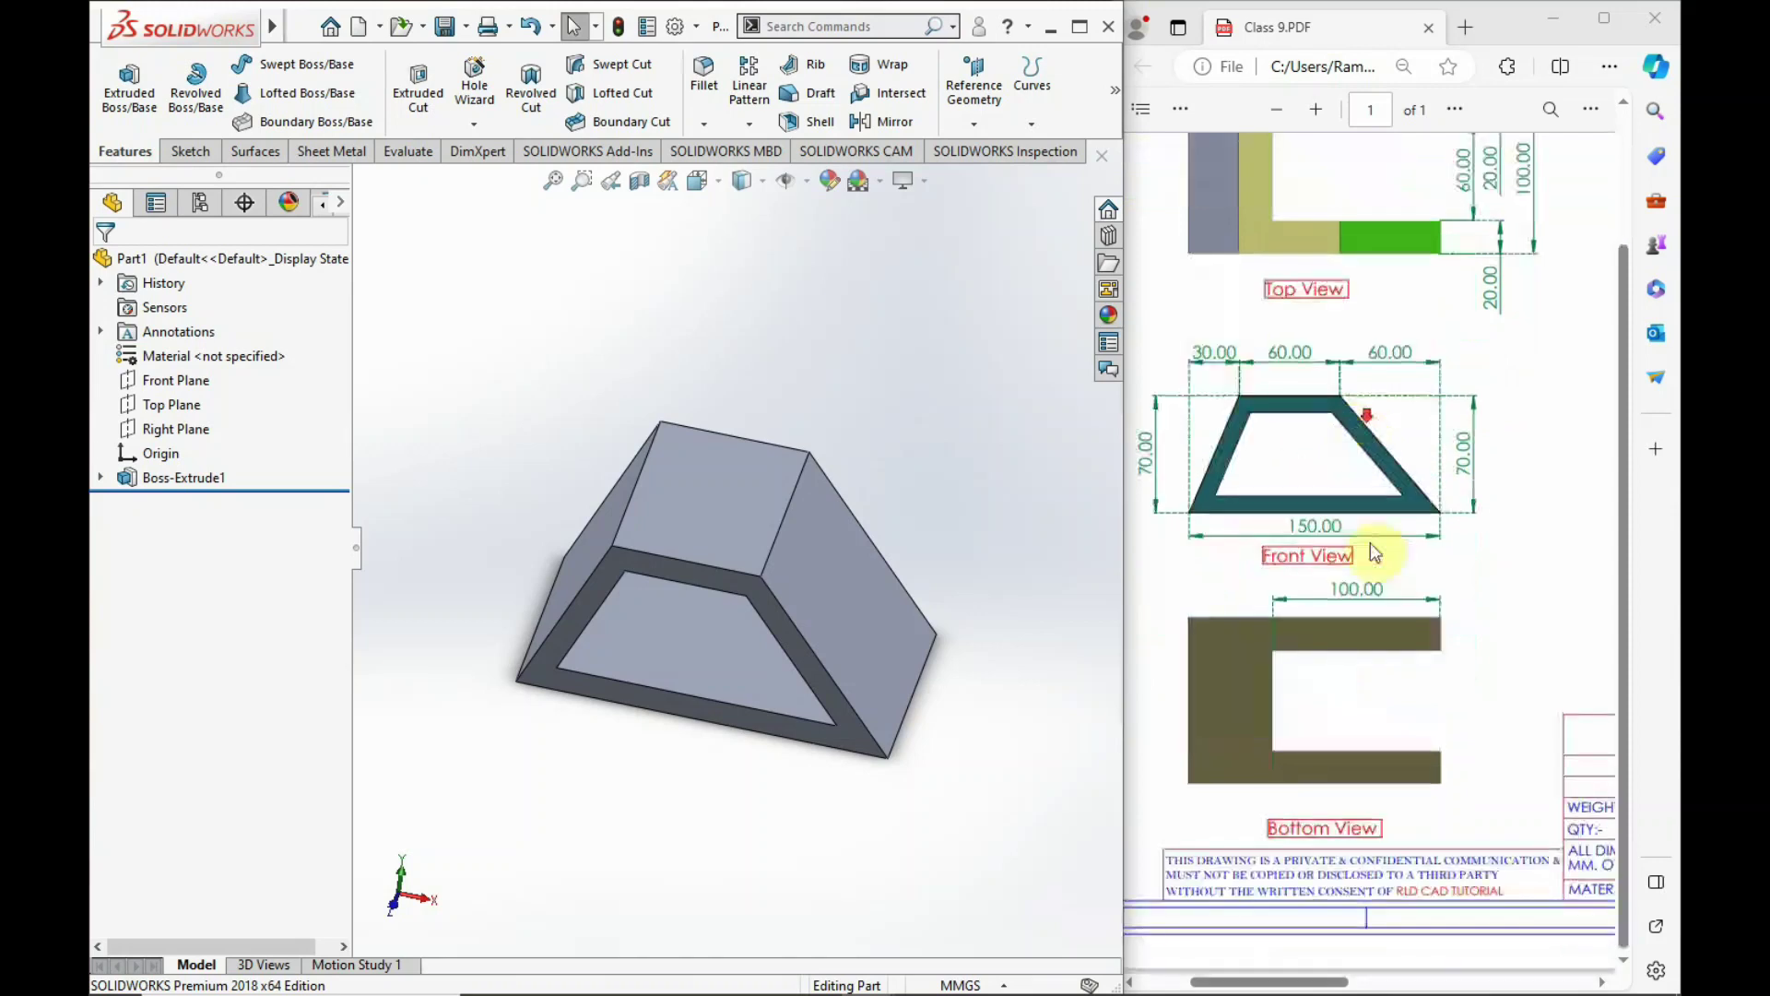
double_click(1343, 594)
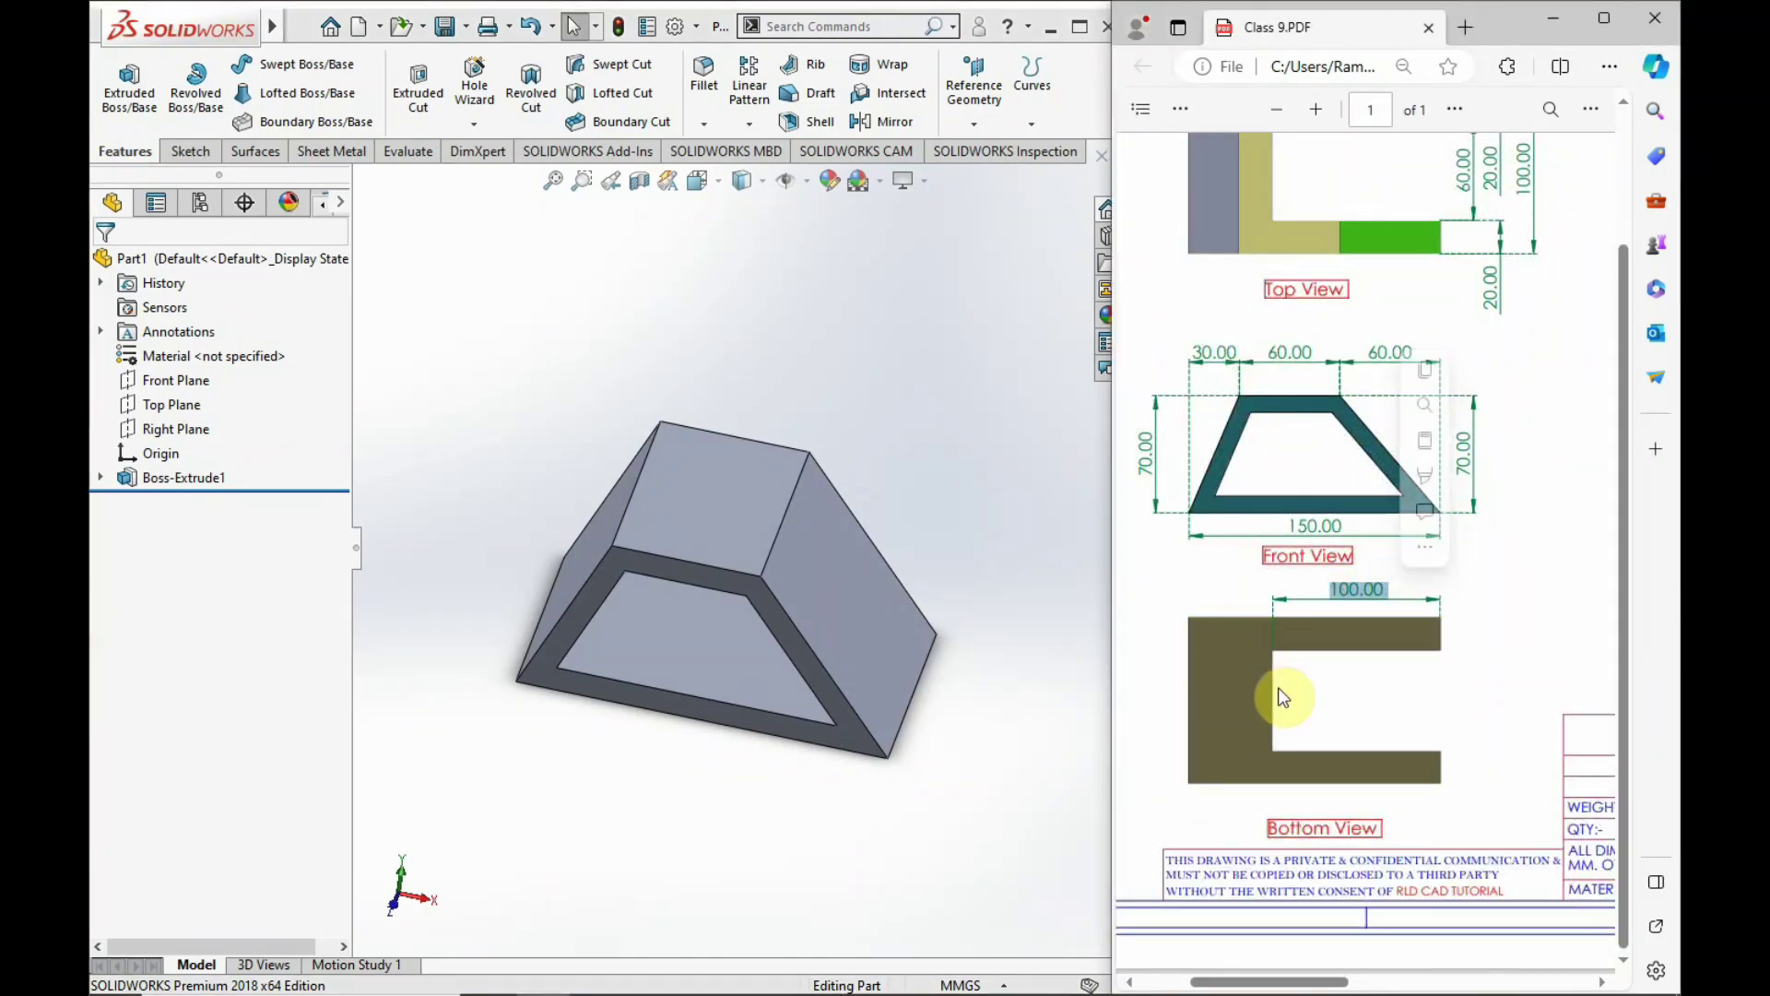
scroll(1221, 383, "up", 2)
scroll(1287, 365, "down", 2)
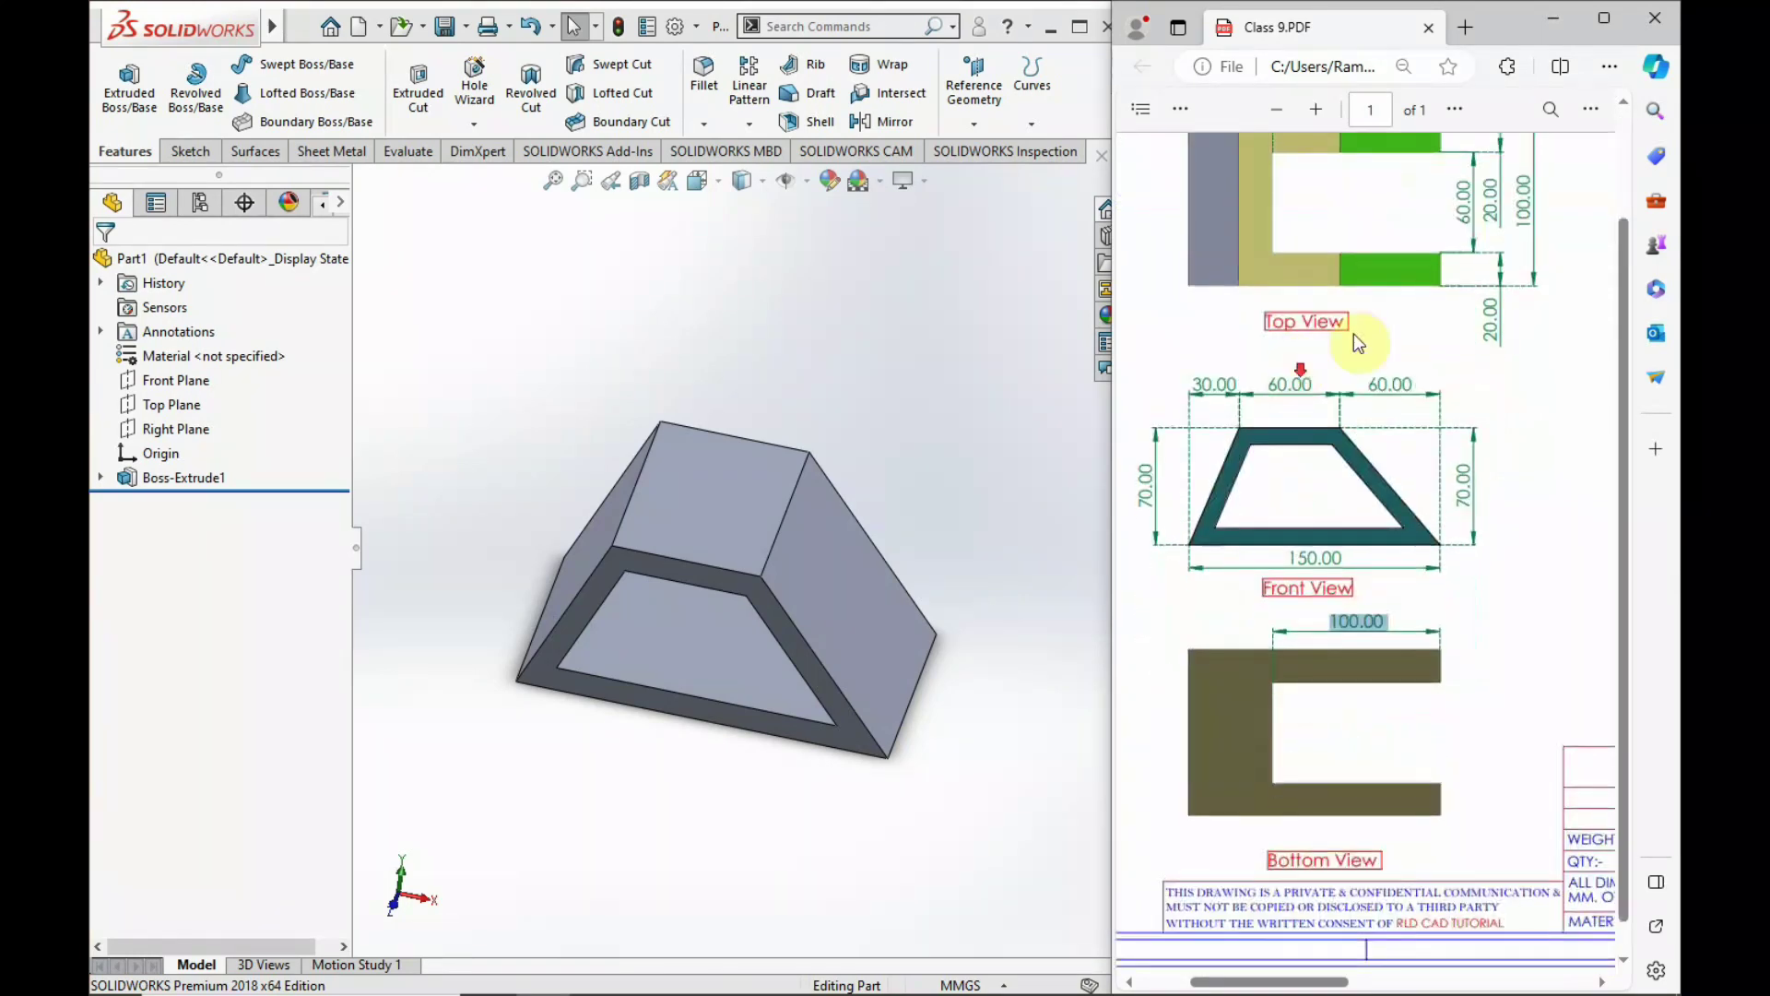
scroll(1363, 232, "up", 2)
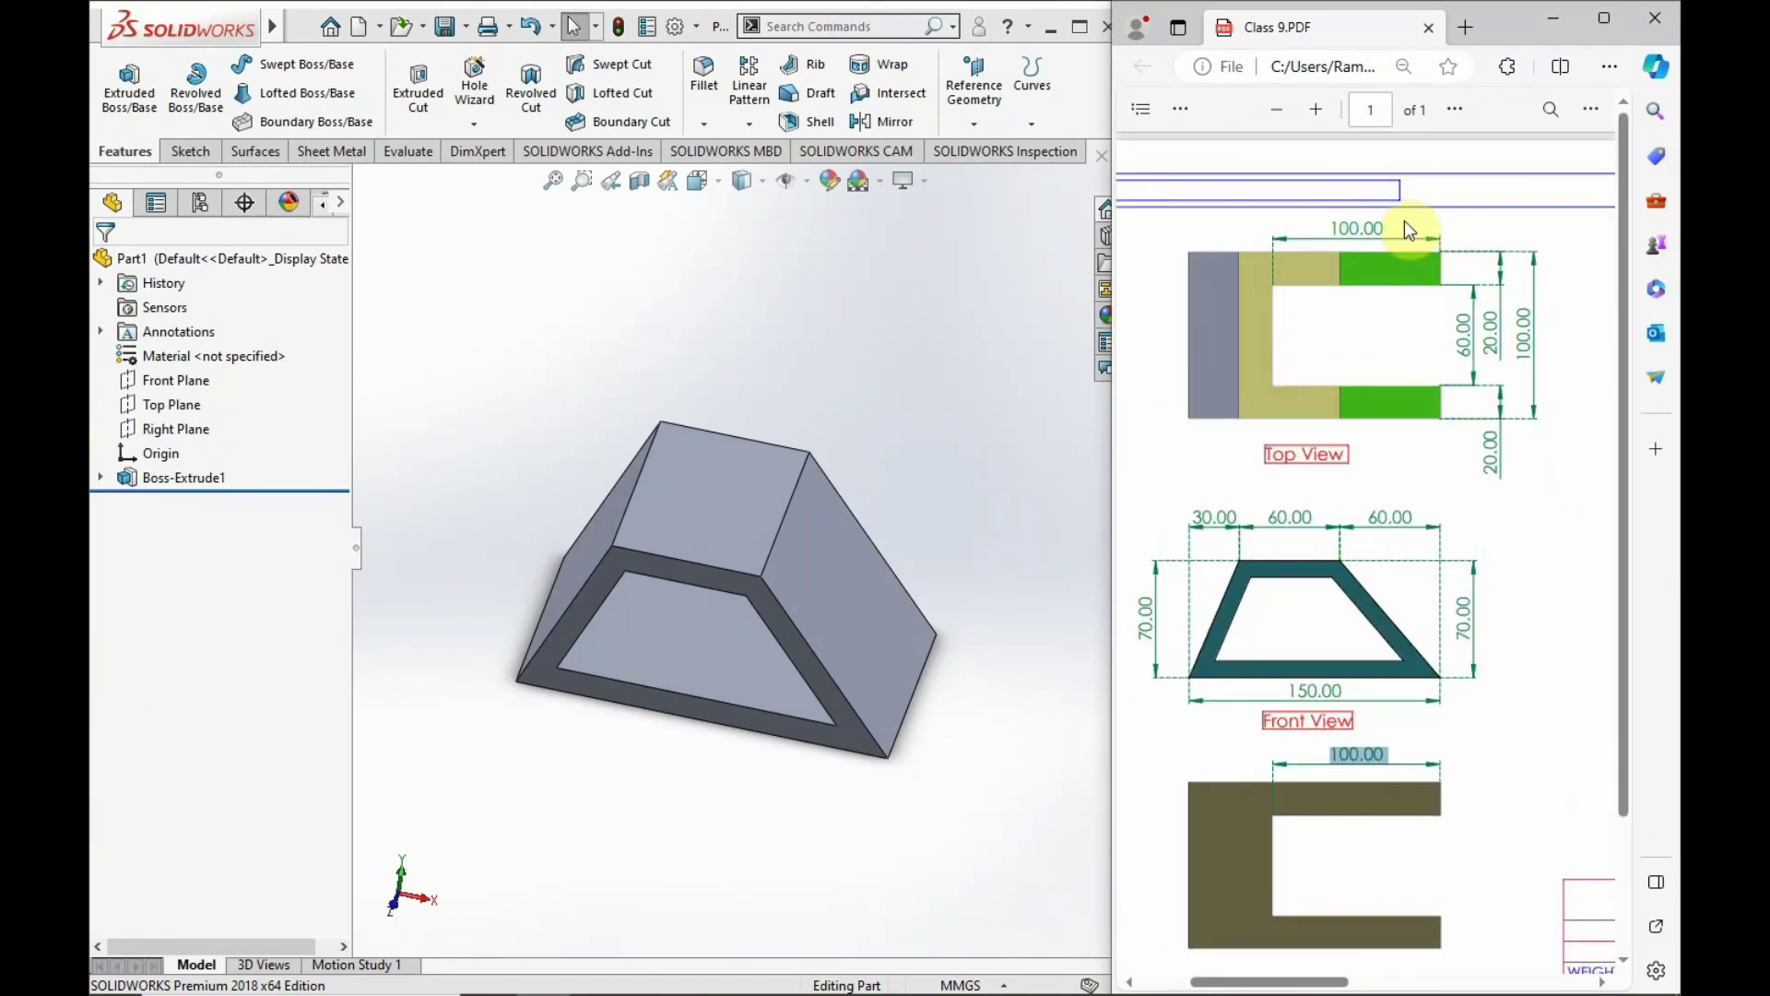
scroll(1393, 329, "down", 2)
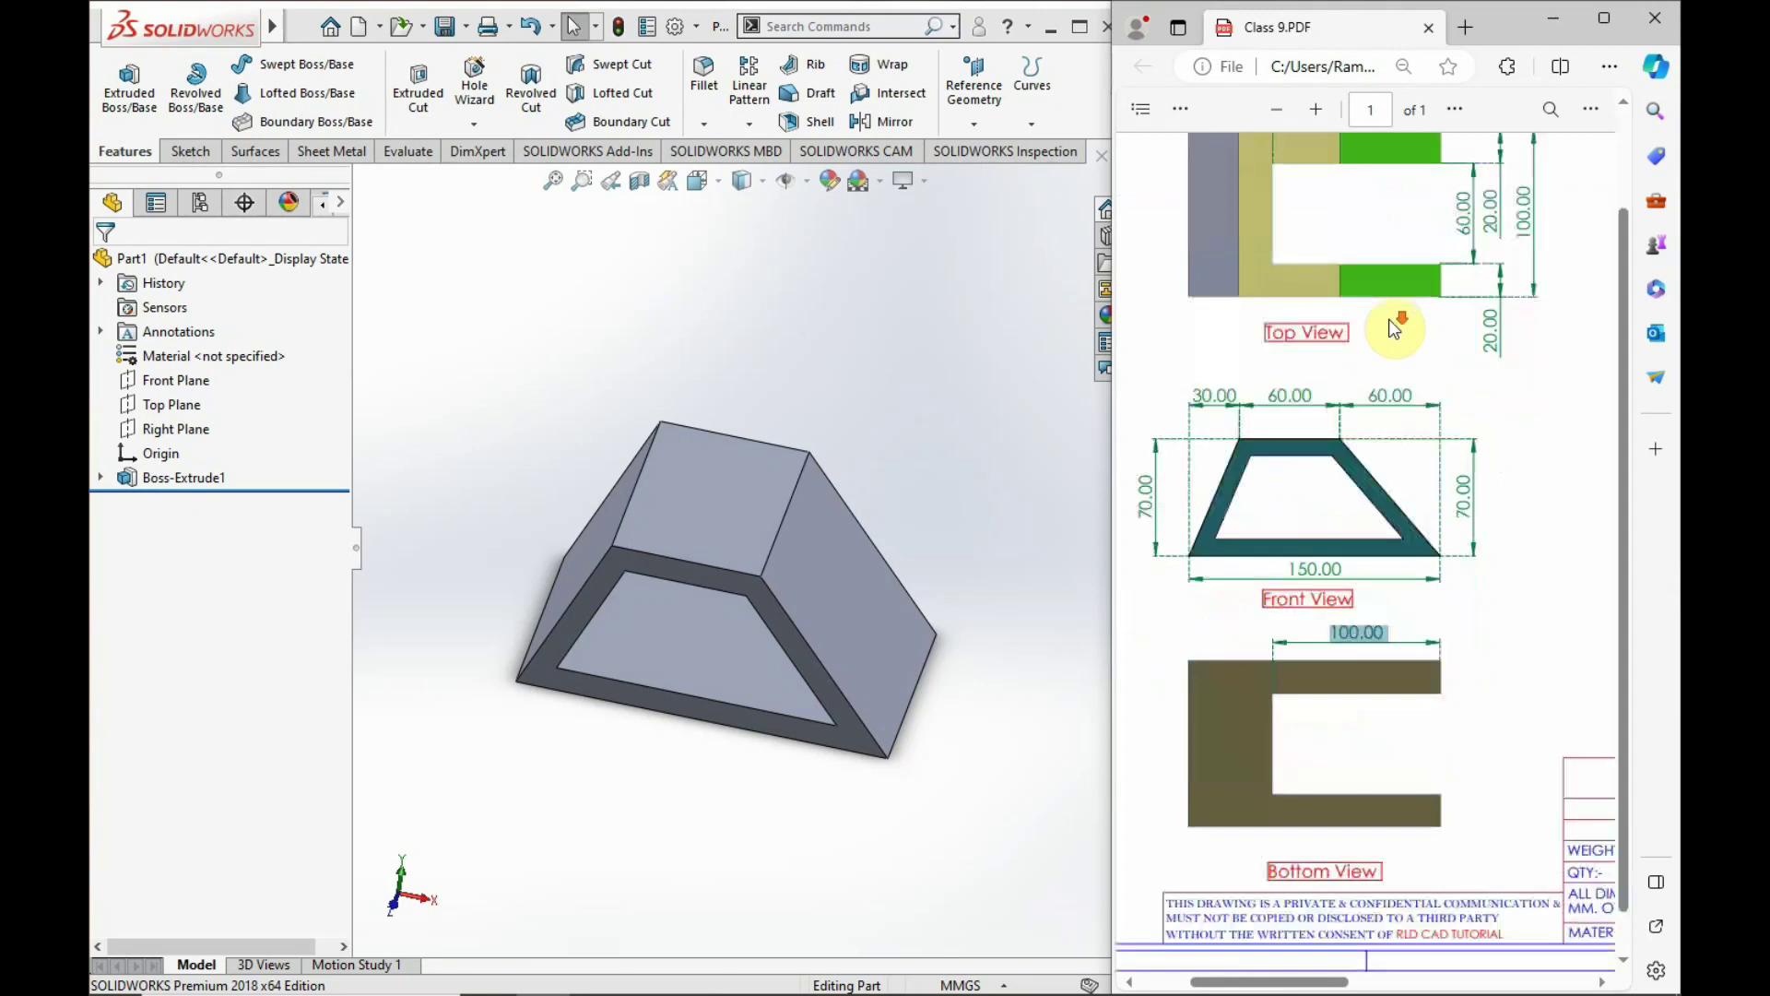
scroll(1342, 749, "up", 2)
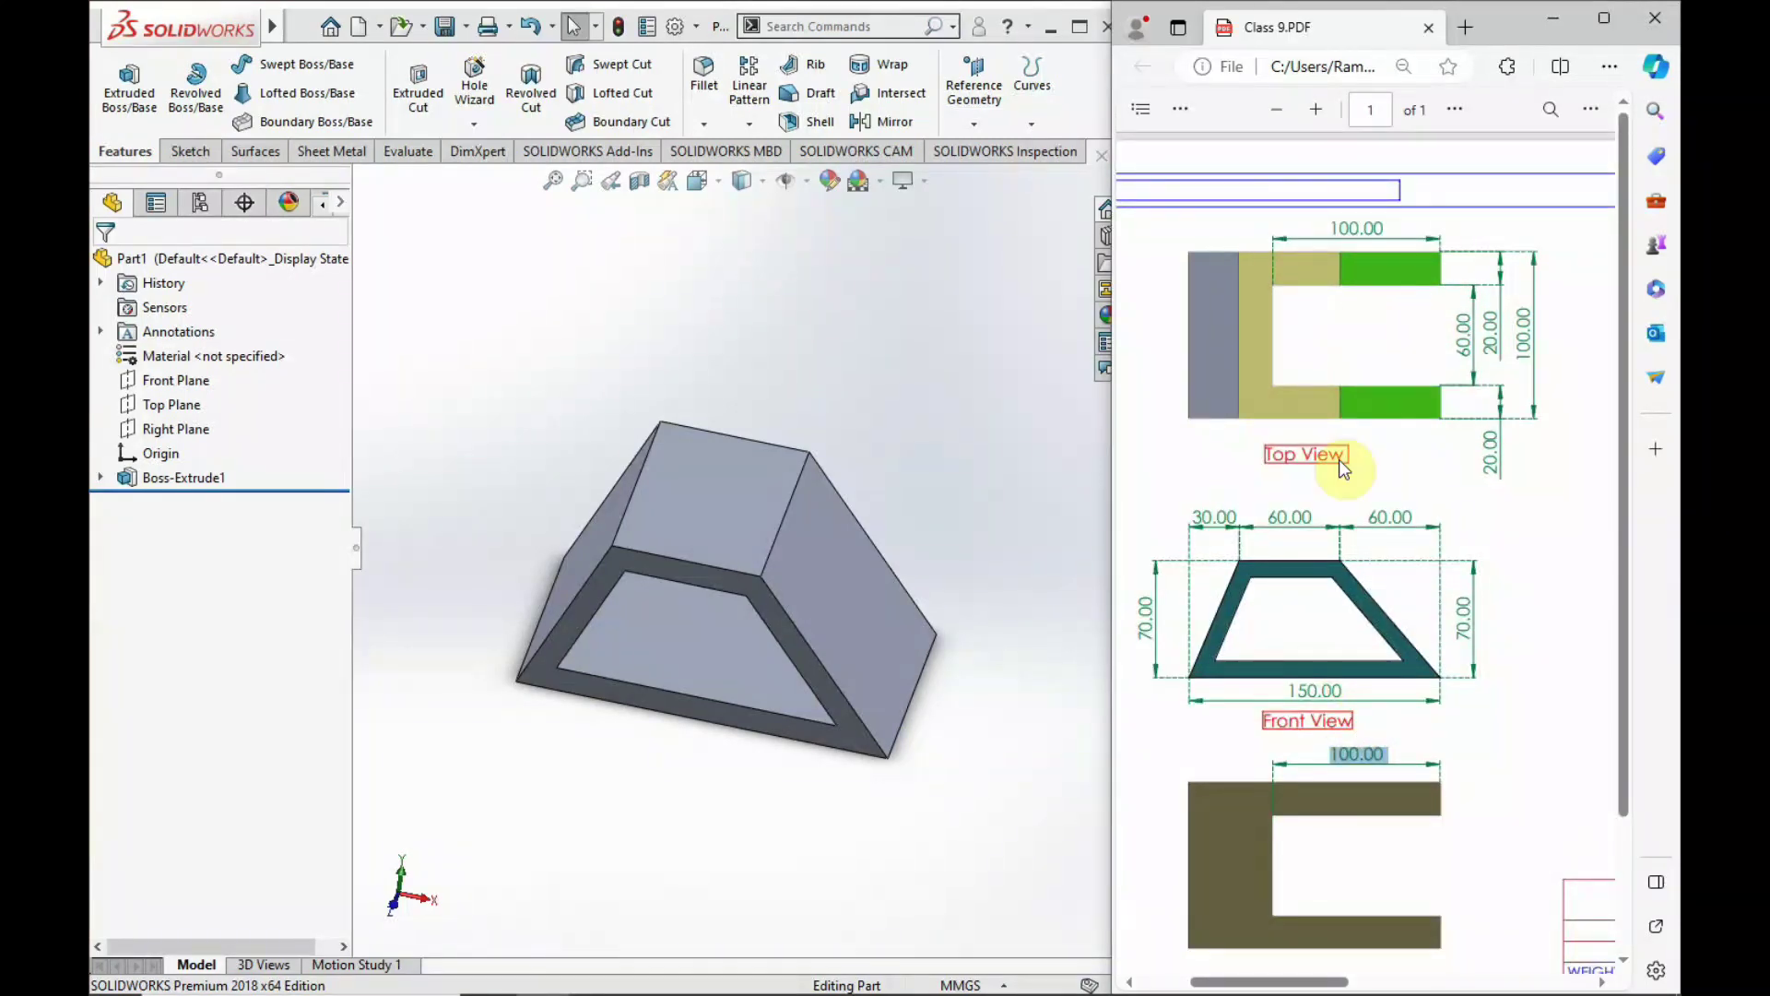
left_click(775, 398)
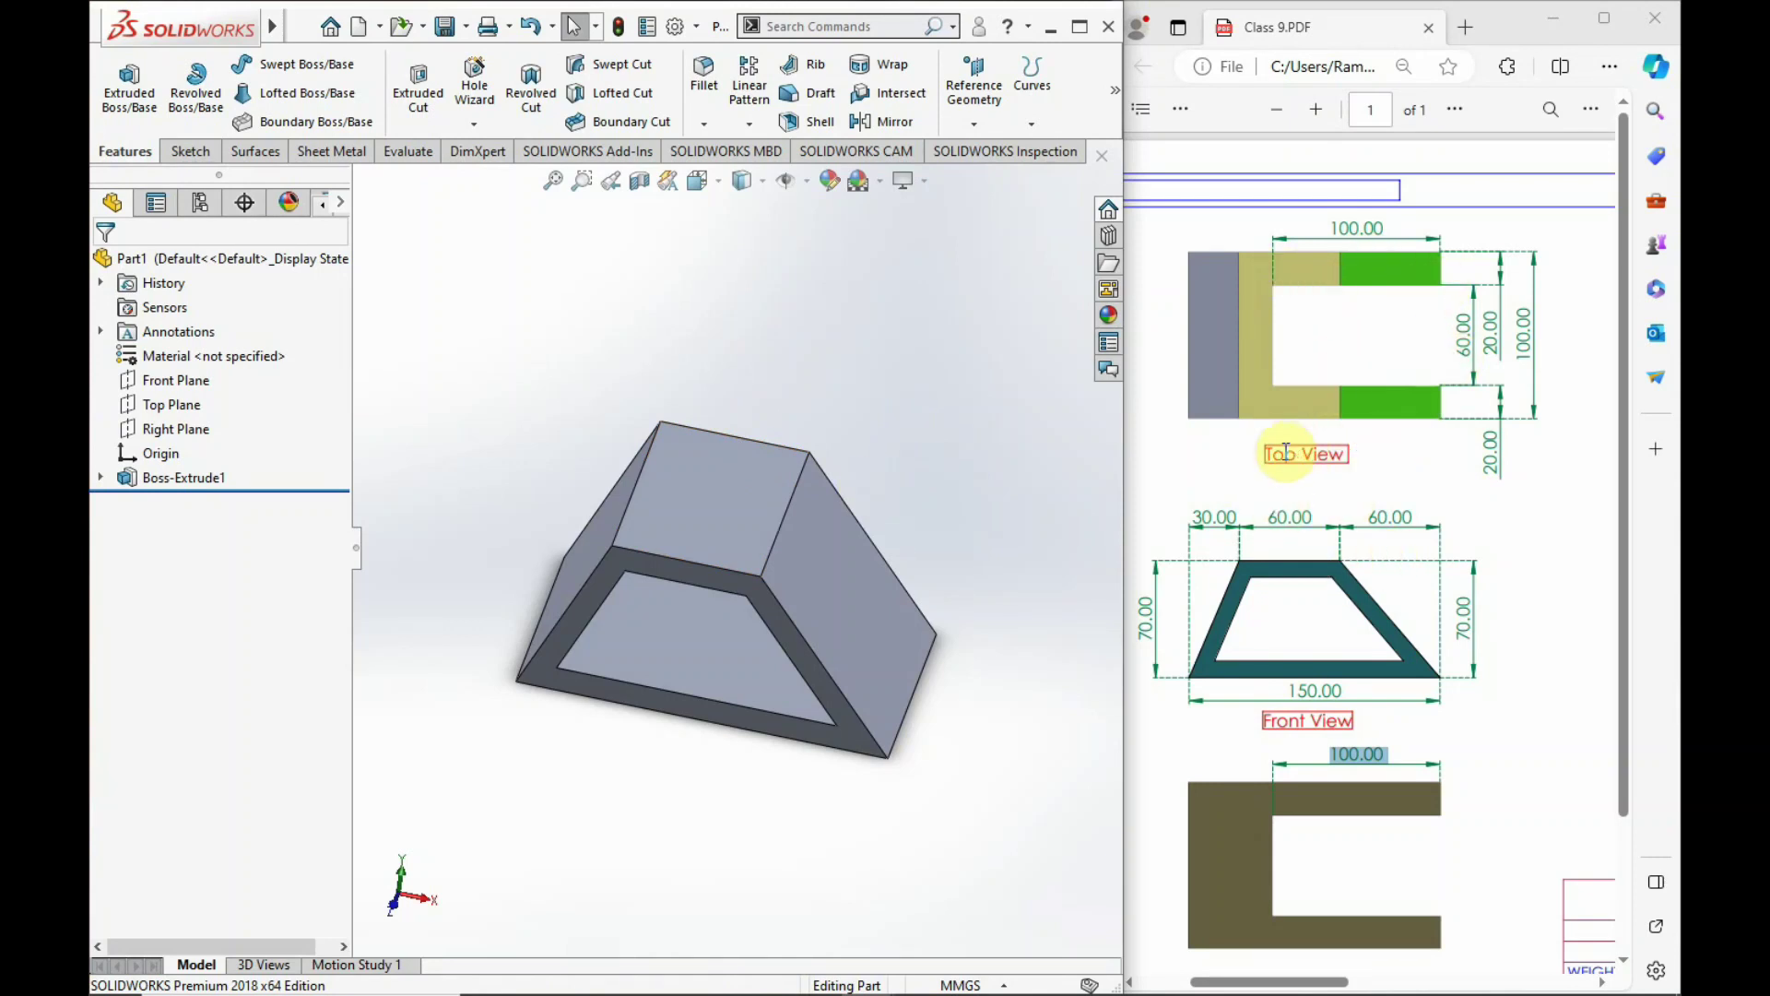
left_click(776, 465)
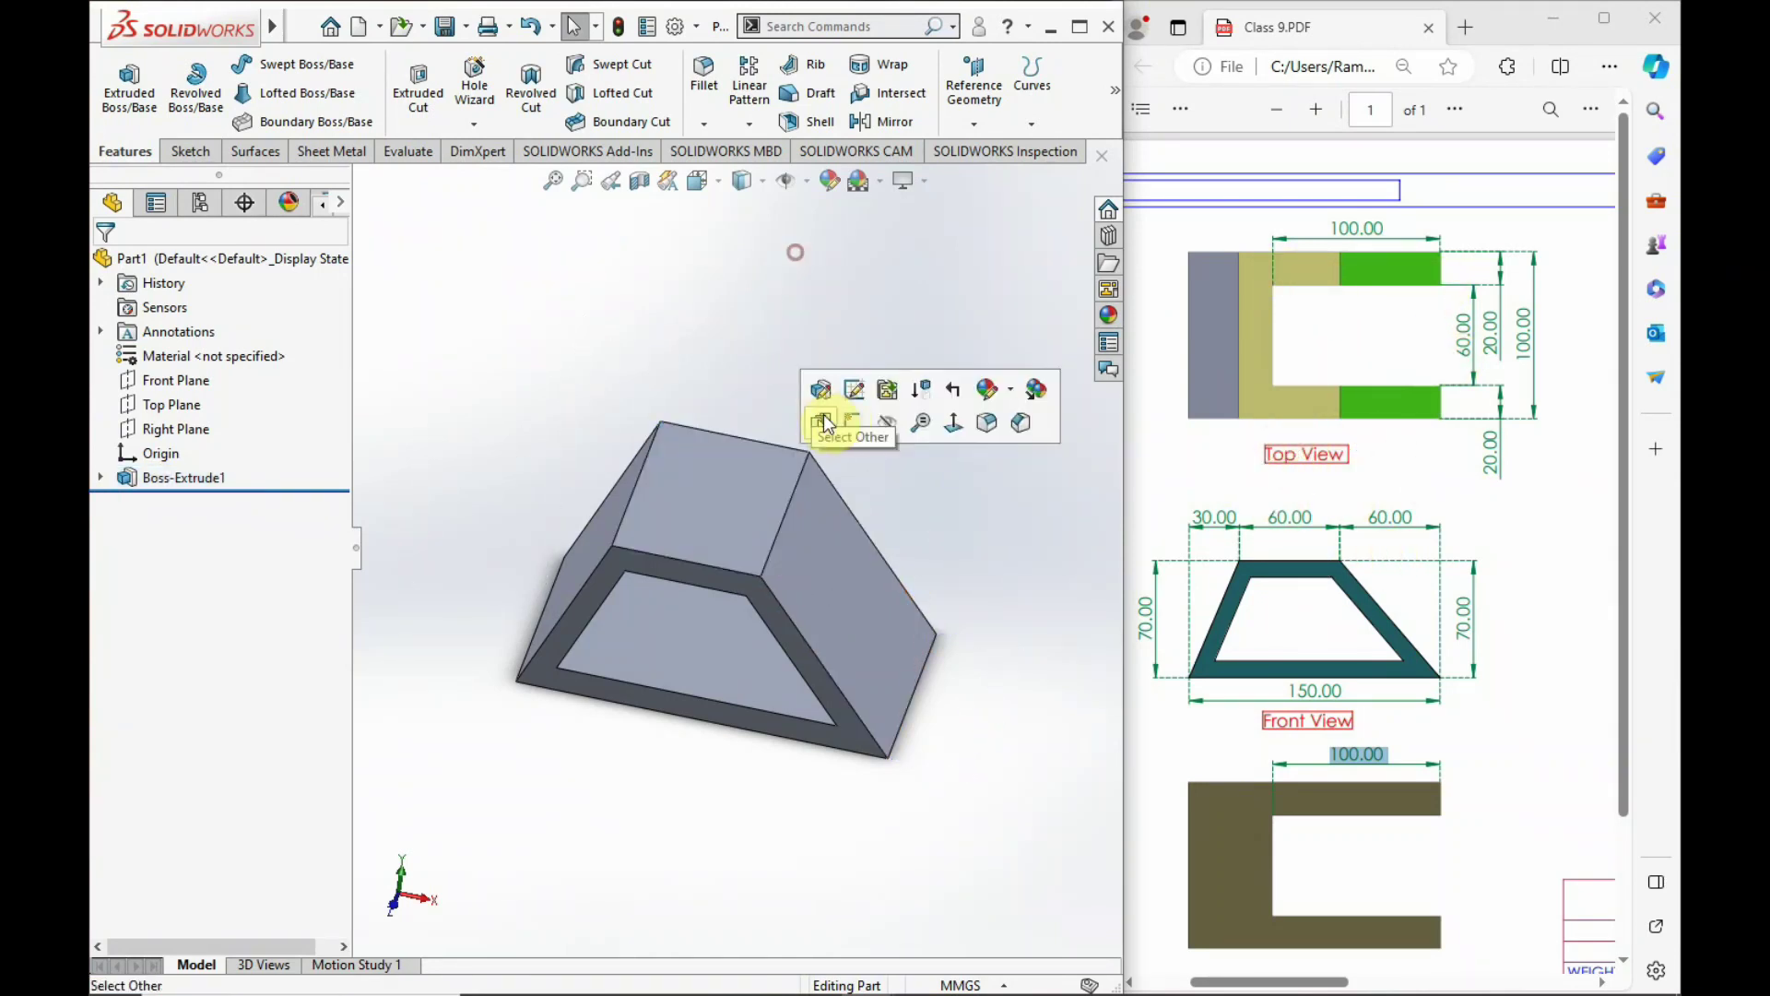
Start a sketch on the frame's sloped side face, viewed Normal To.
mouse_move(830, 443)
middle_mouse_down()
mouse_move(778, 340)
mouse_move(867, 523)
mouse_move(745, 492)
middle_mouse_up()
left_click(745, 492)
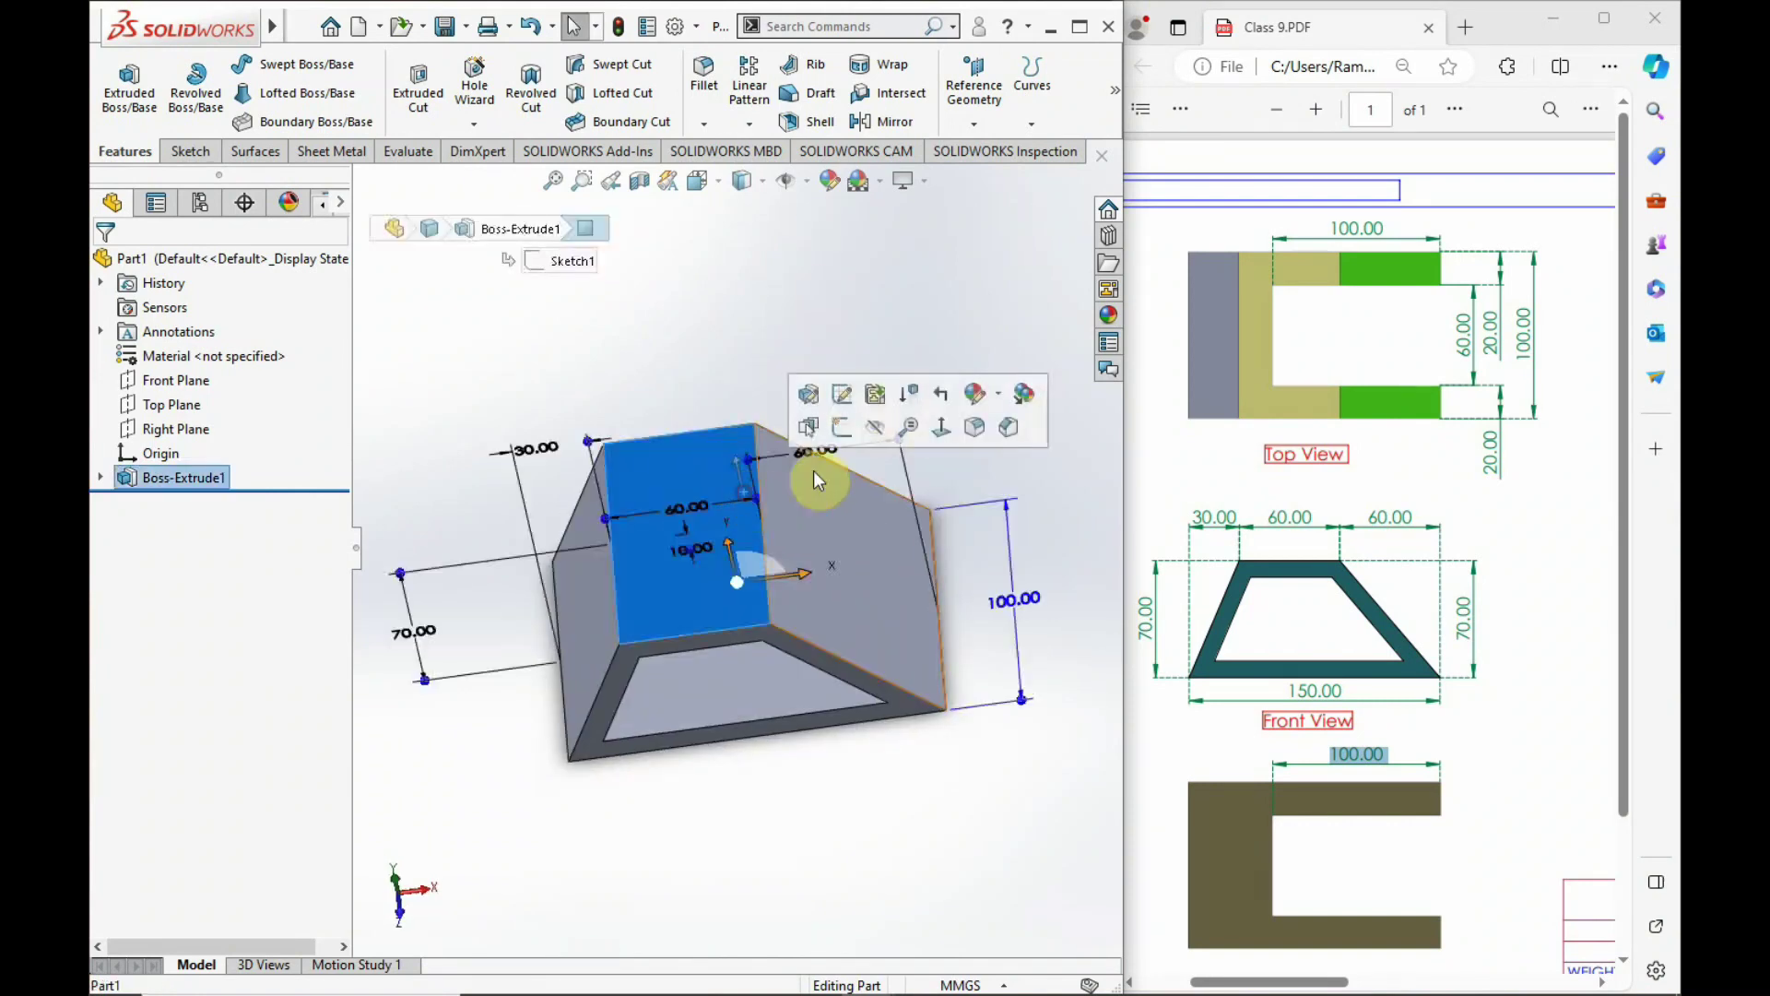
left_click(846, 428)
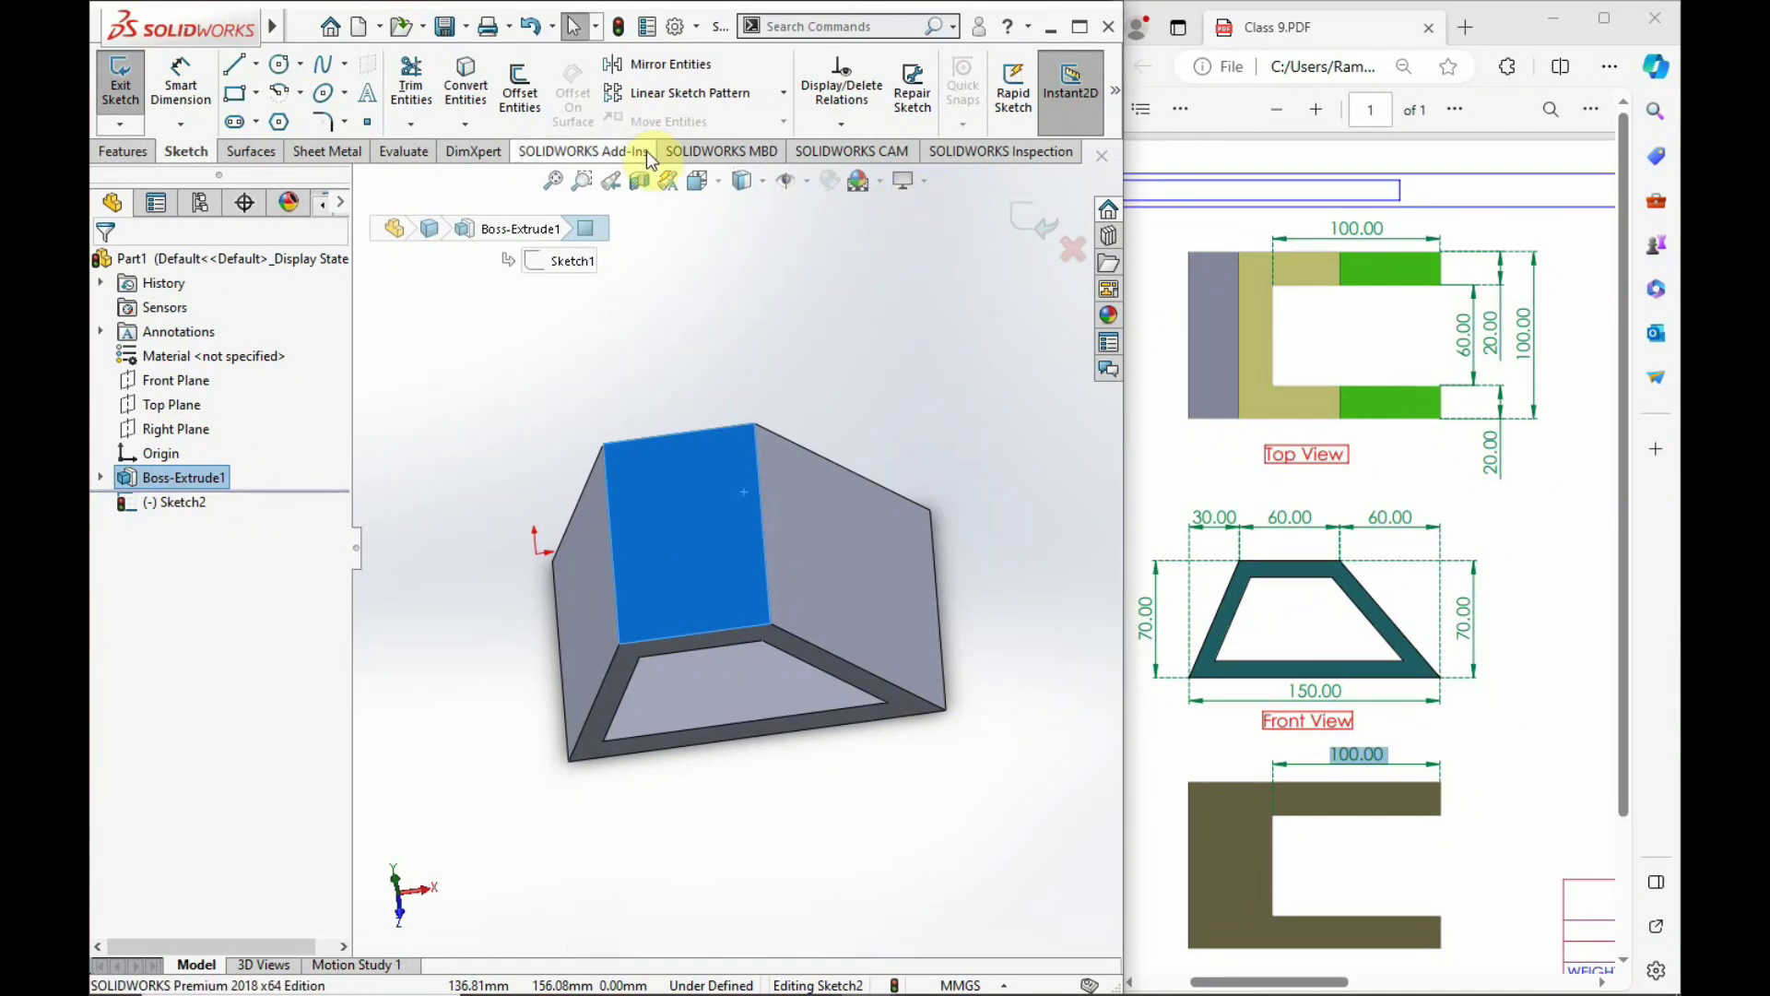
left_click(718, 181)
left_click(821, 302)
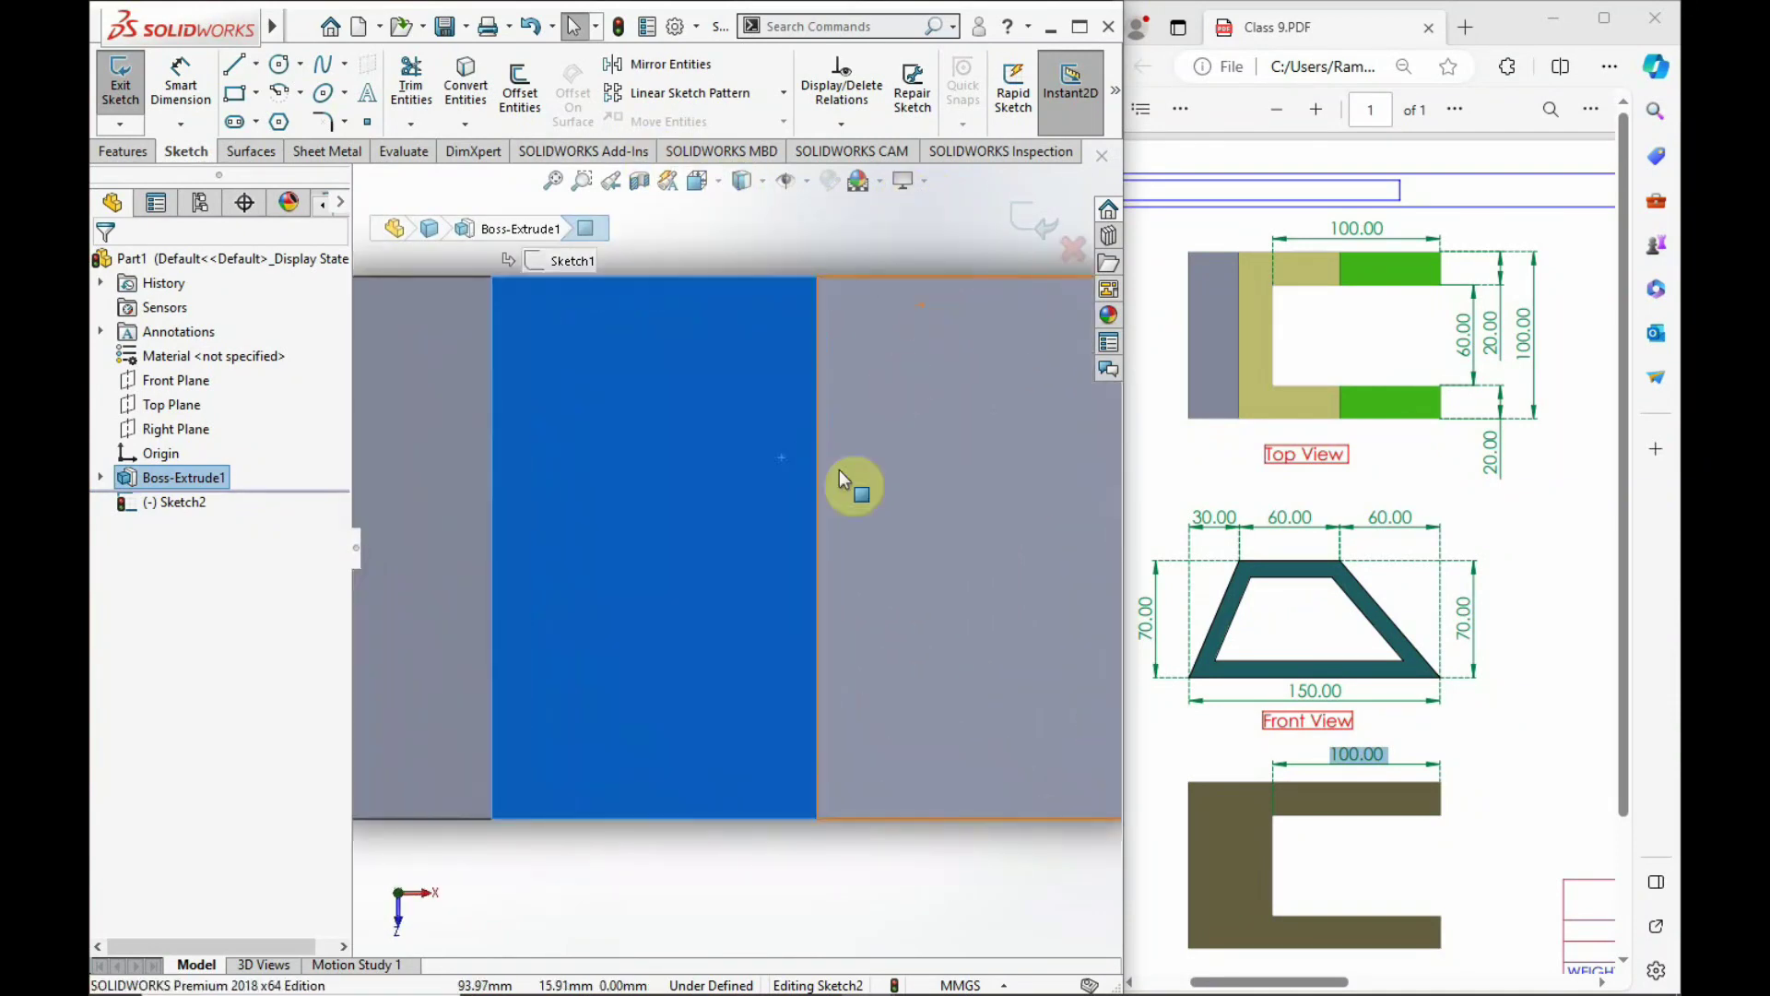
scroll(838, 468, "up", 2)
scroll(876, 572, "up", 2)
scroll(949, 632, "down", 2)
scroll(950, 632, "up", 2)
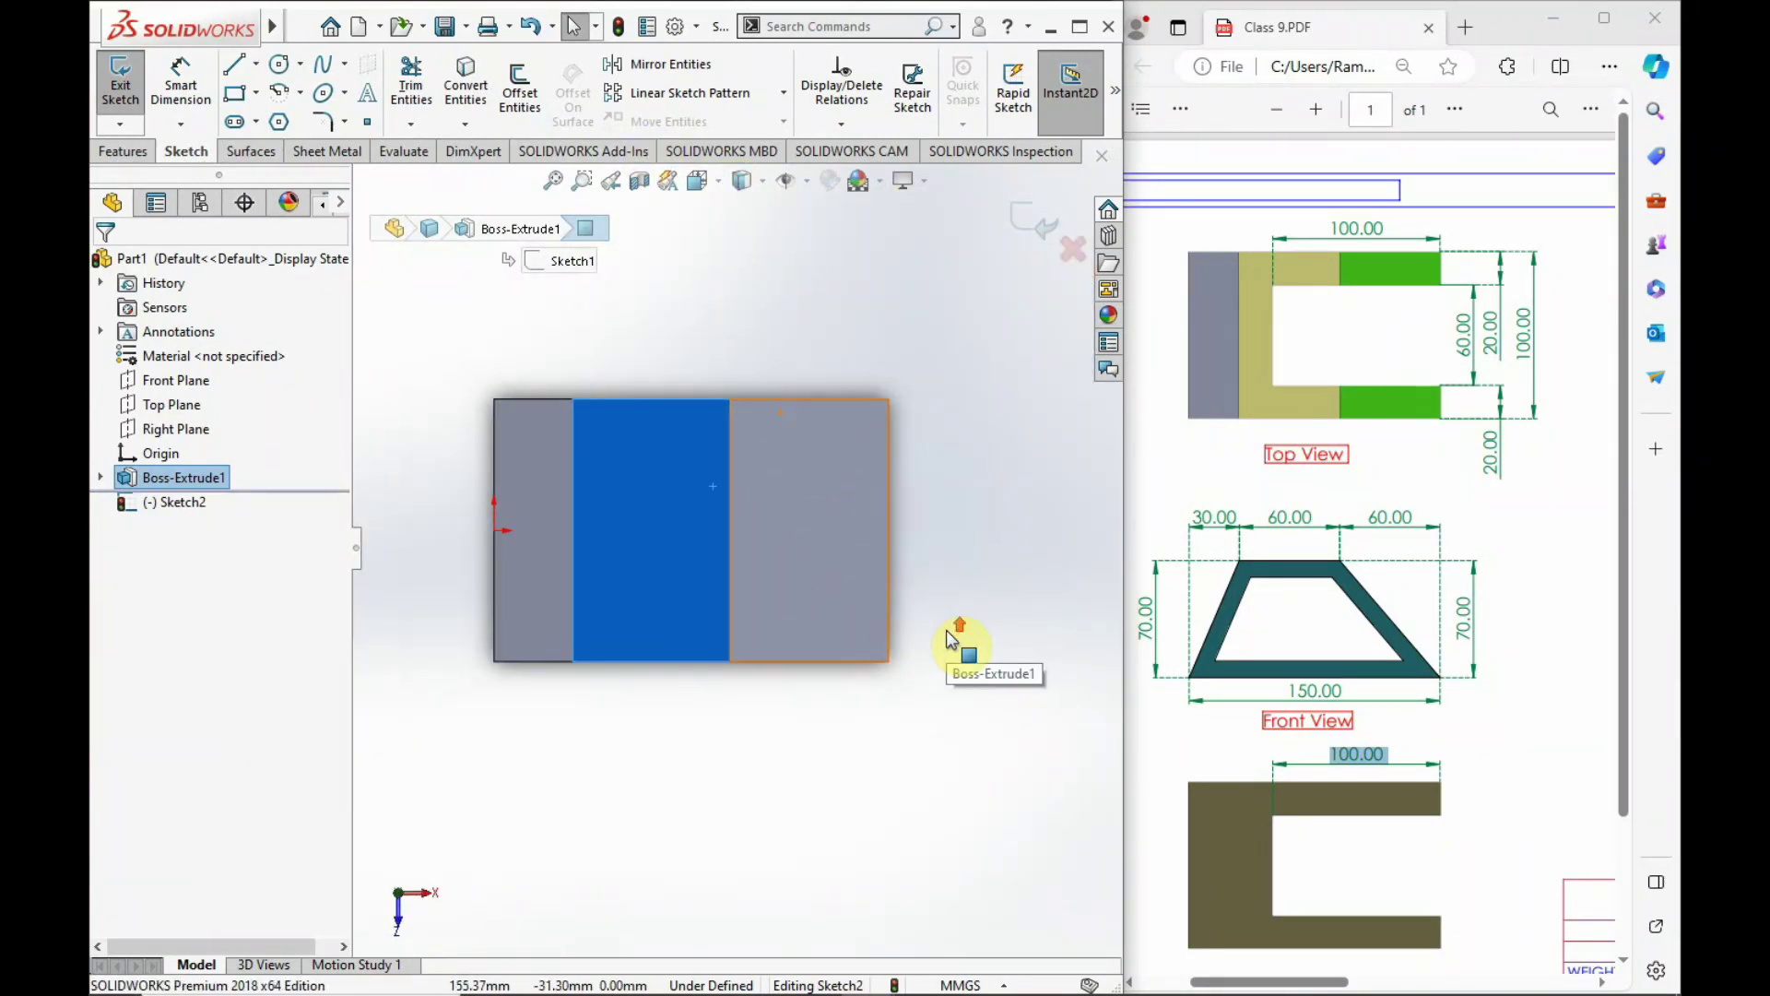
scroll(959, 632, "down", 2)
left_click(959, 632)
Draw a three-sided rectangular slot outline that closes on the face's right edge.
left_click(234, 64)
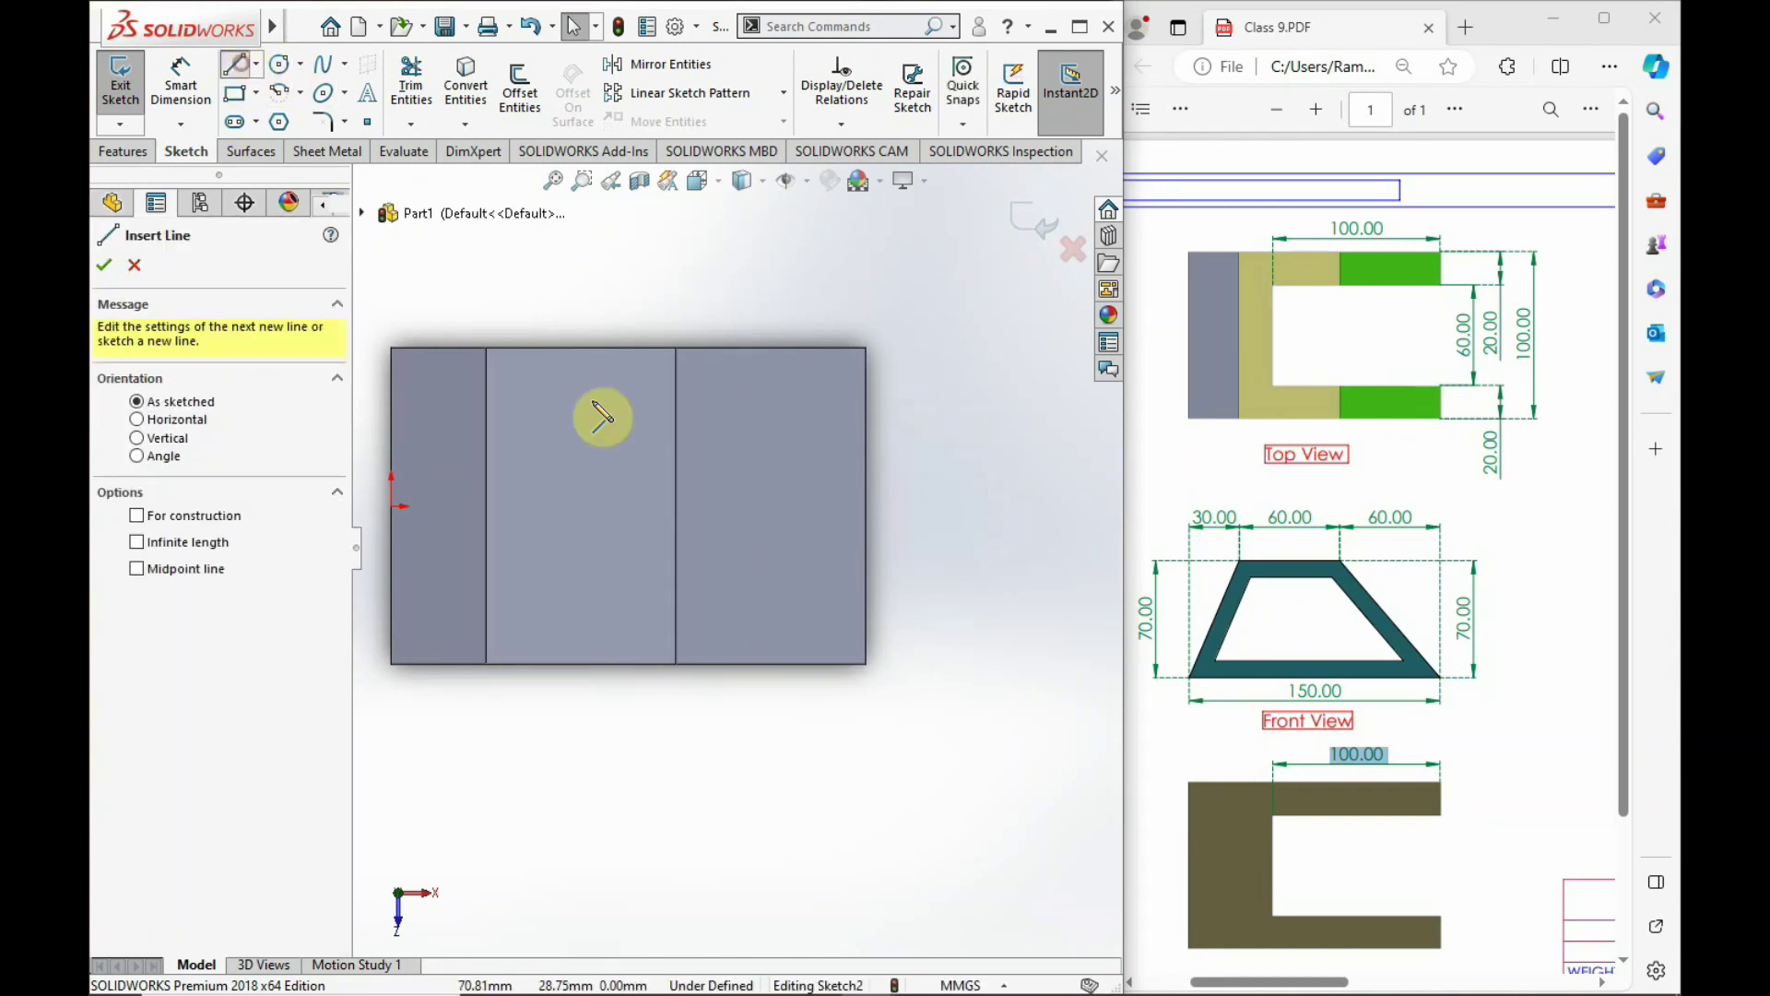
left_click(865, 389)
left_click(590, 389)
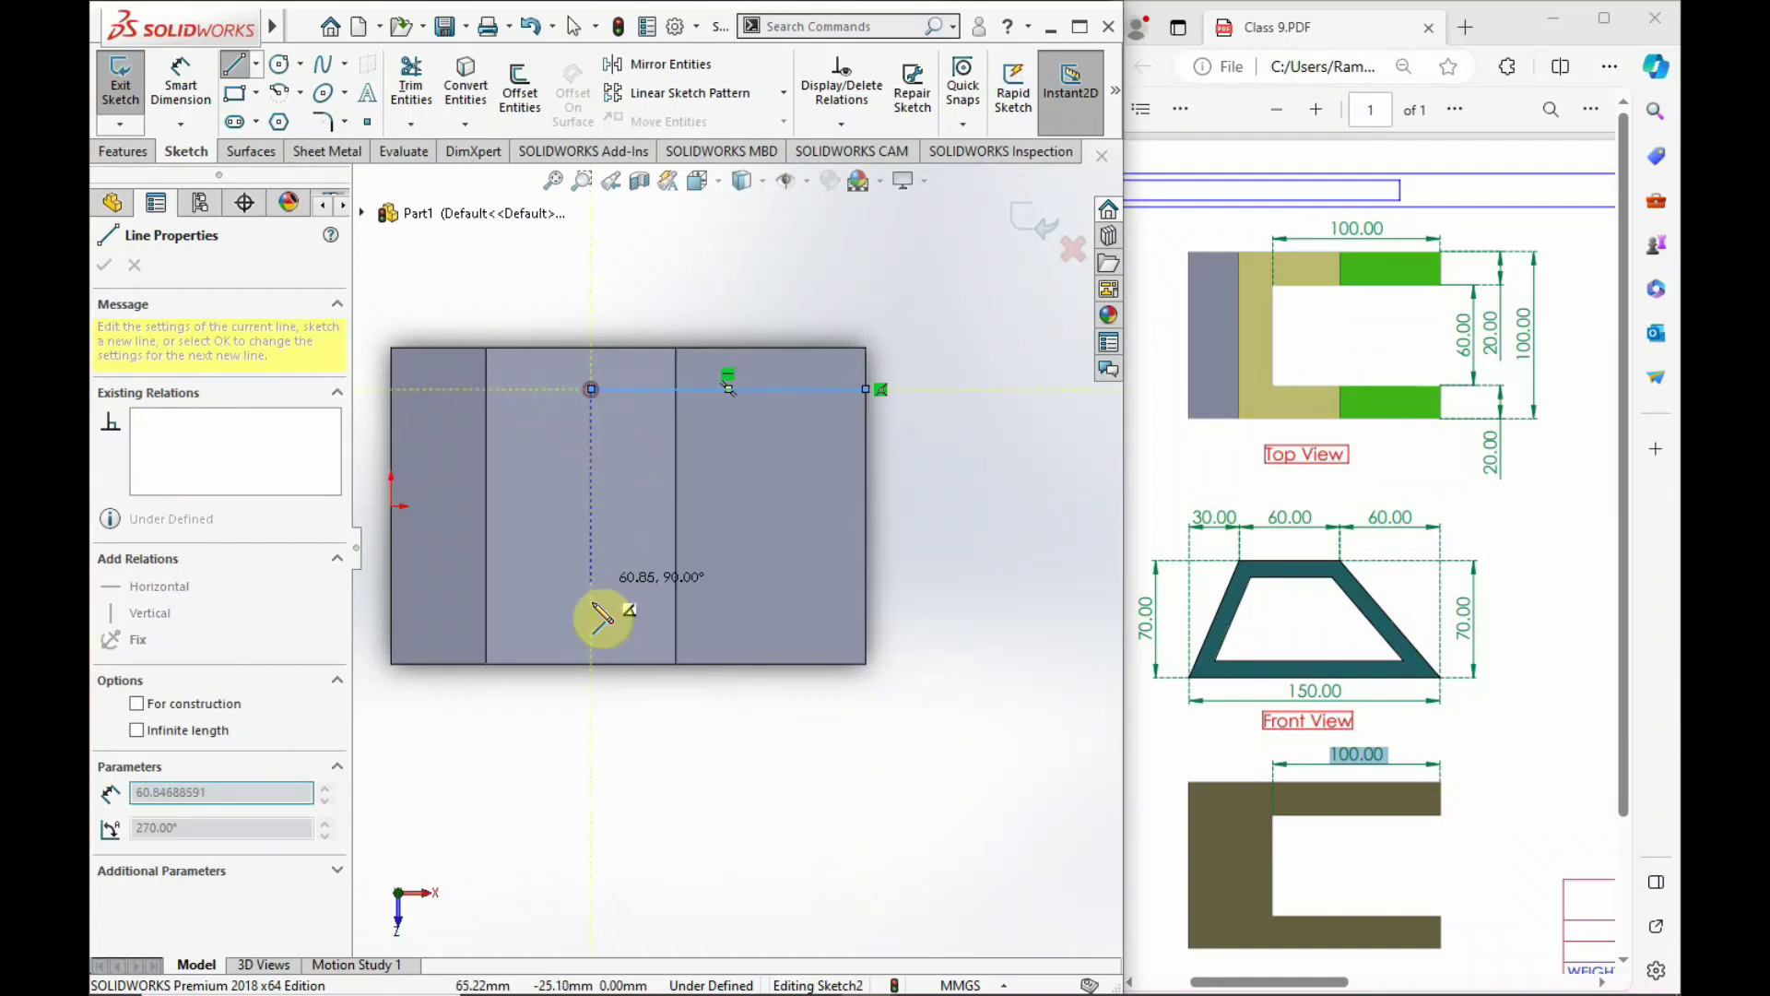
left_click(589, 616)
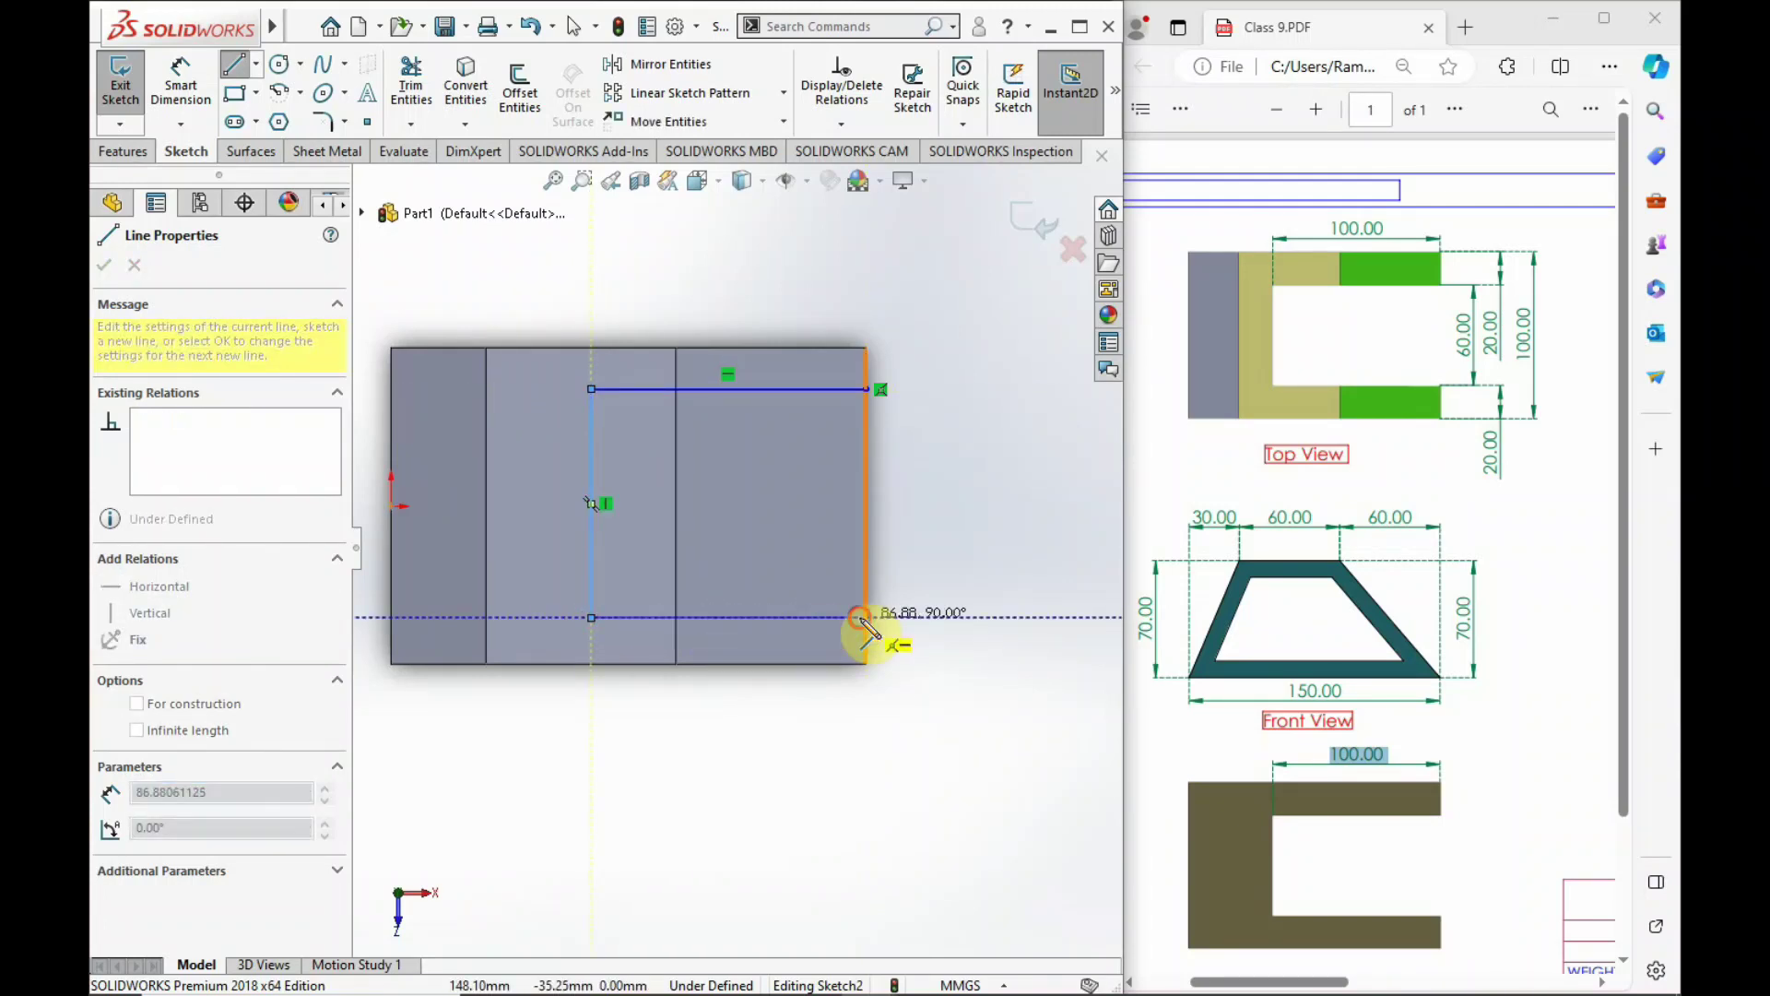
left_click(865, 618)
key("Escape")
Convert the face's top, bottom and right edges into sketch lines for trimming.
left_click(864, 456)
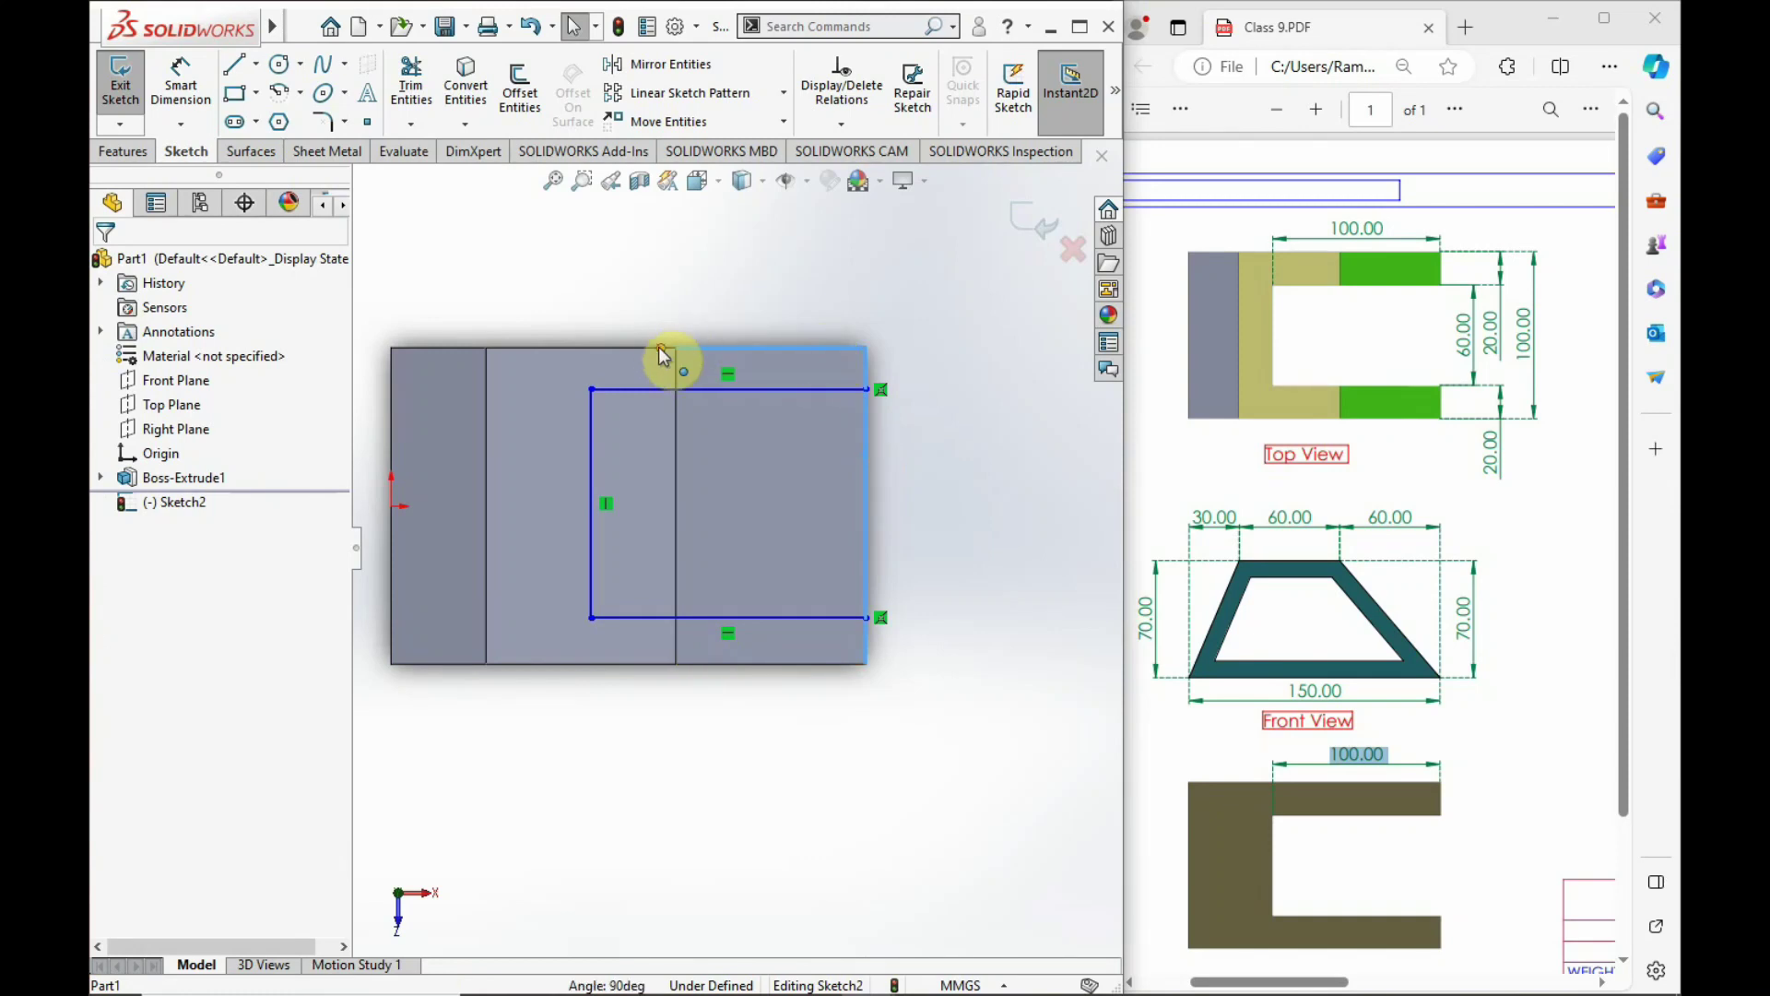
left_click(674, 323)
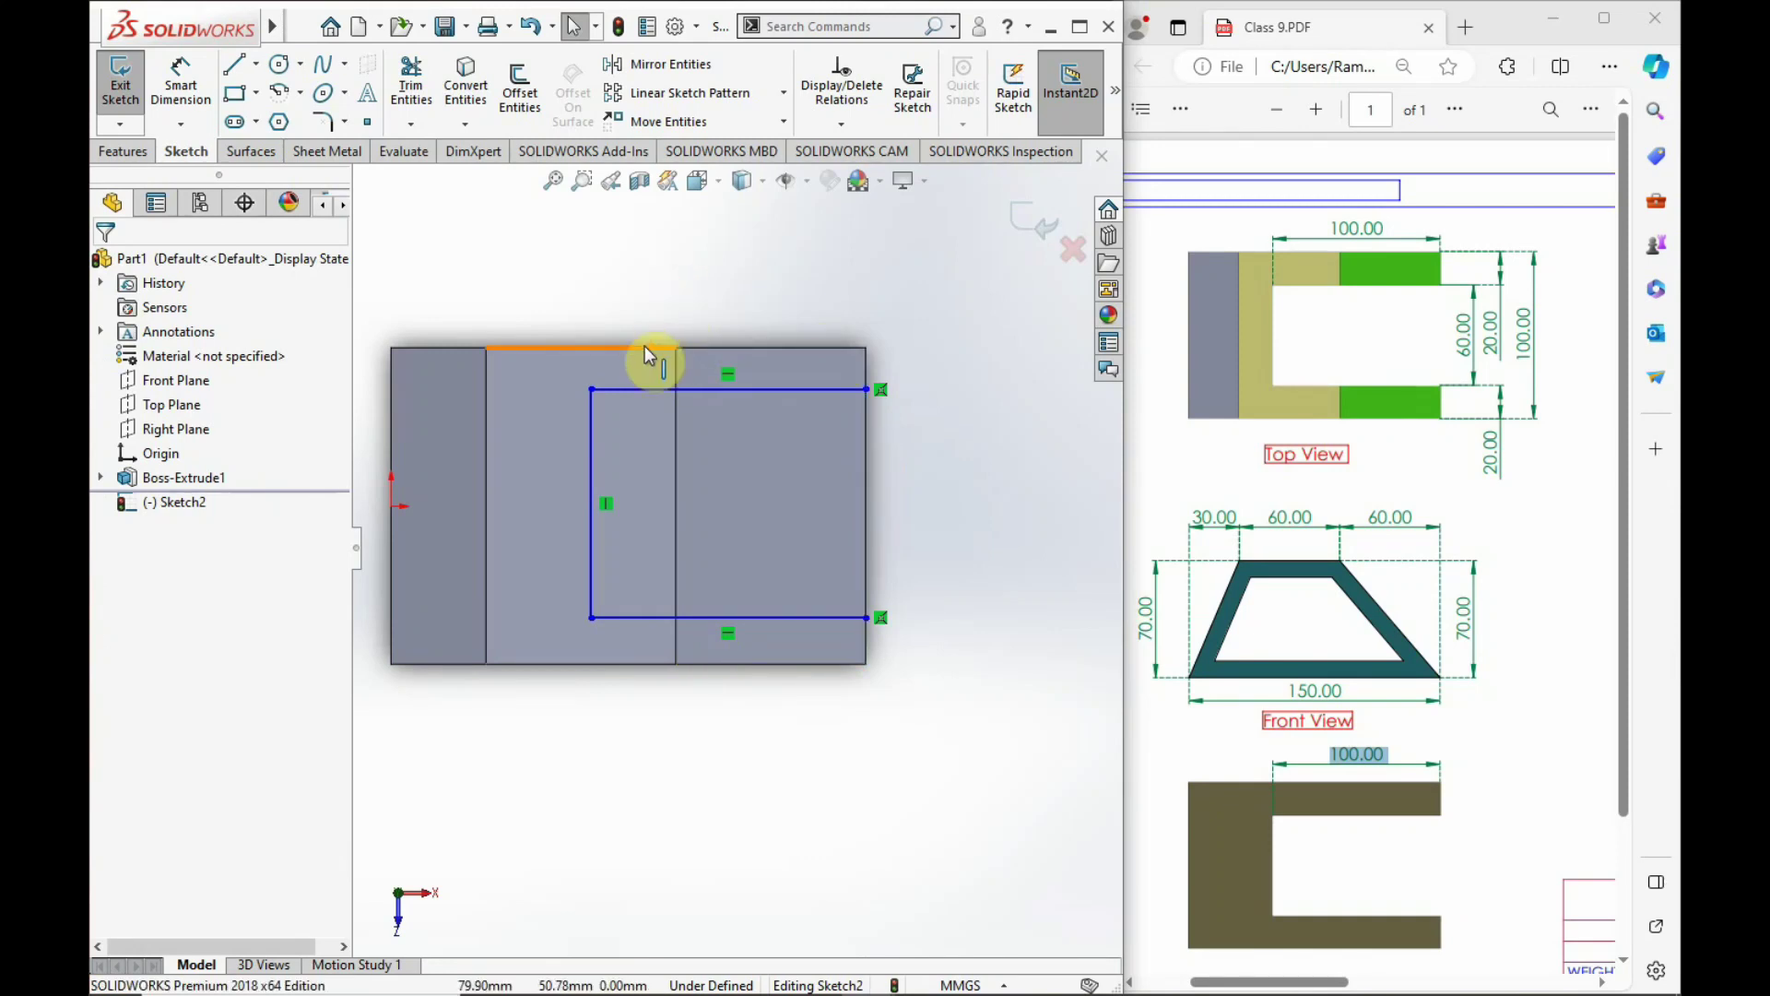
left_click(754, 367)
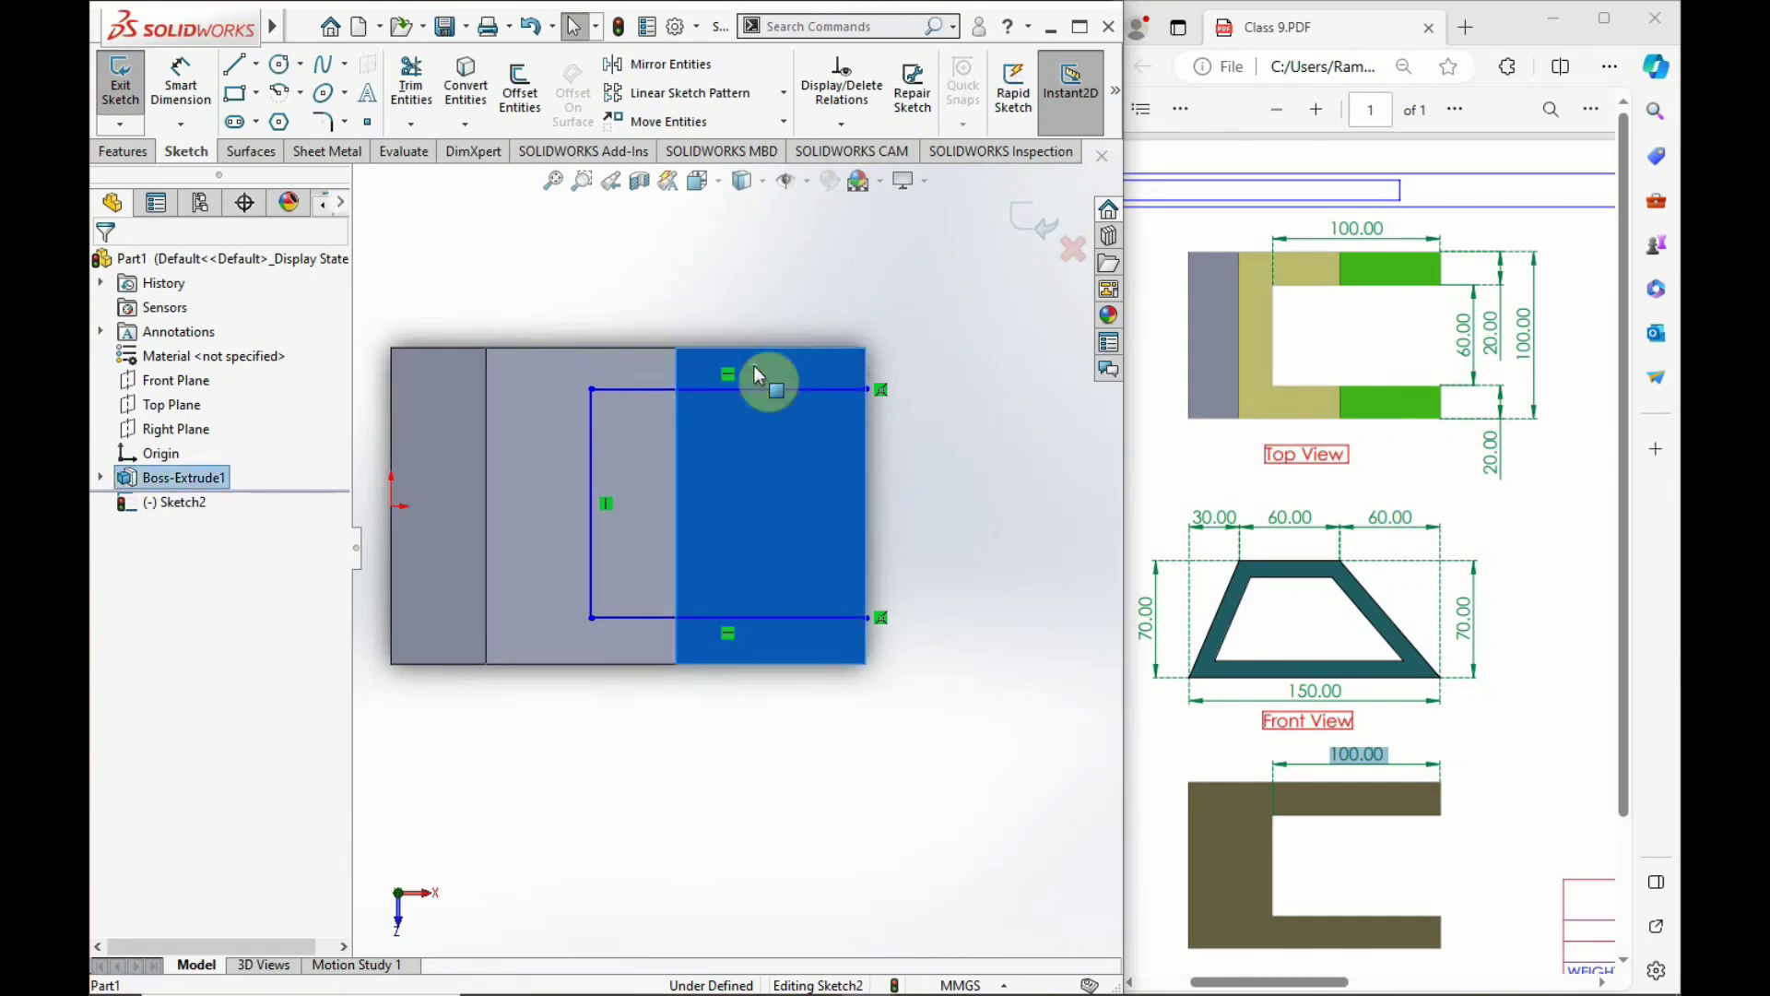
left_click(789, 296)
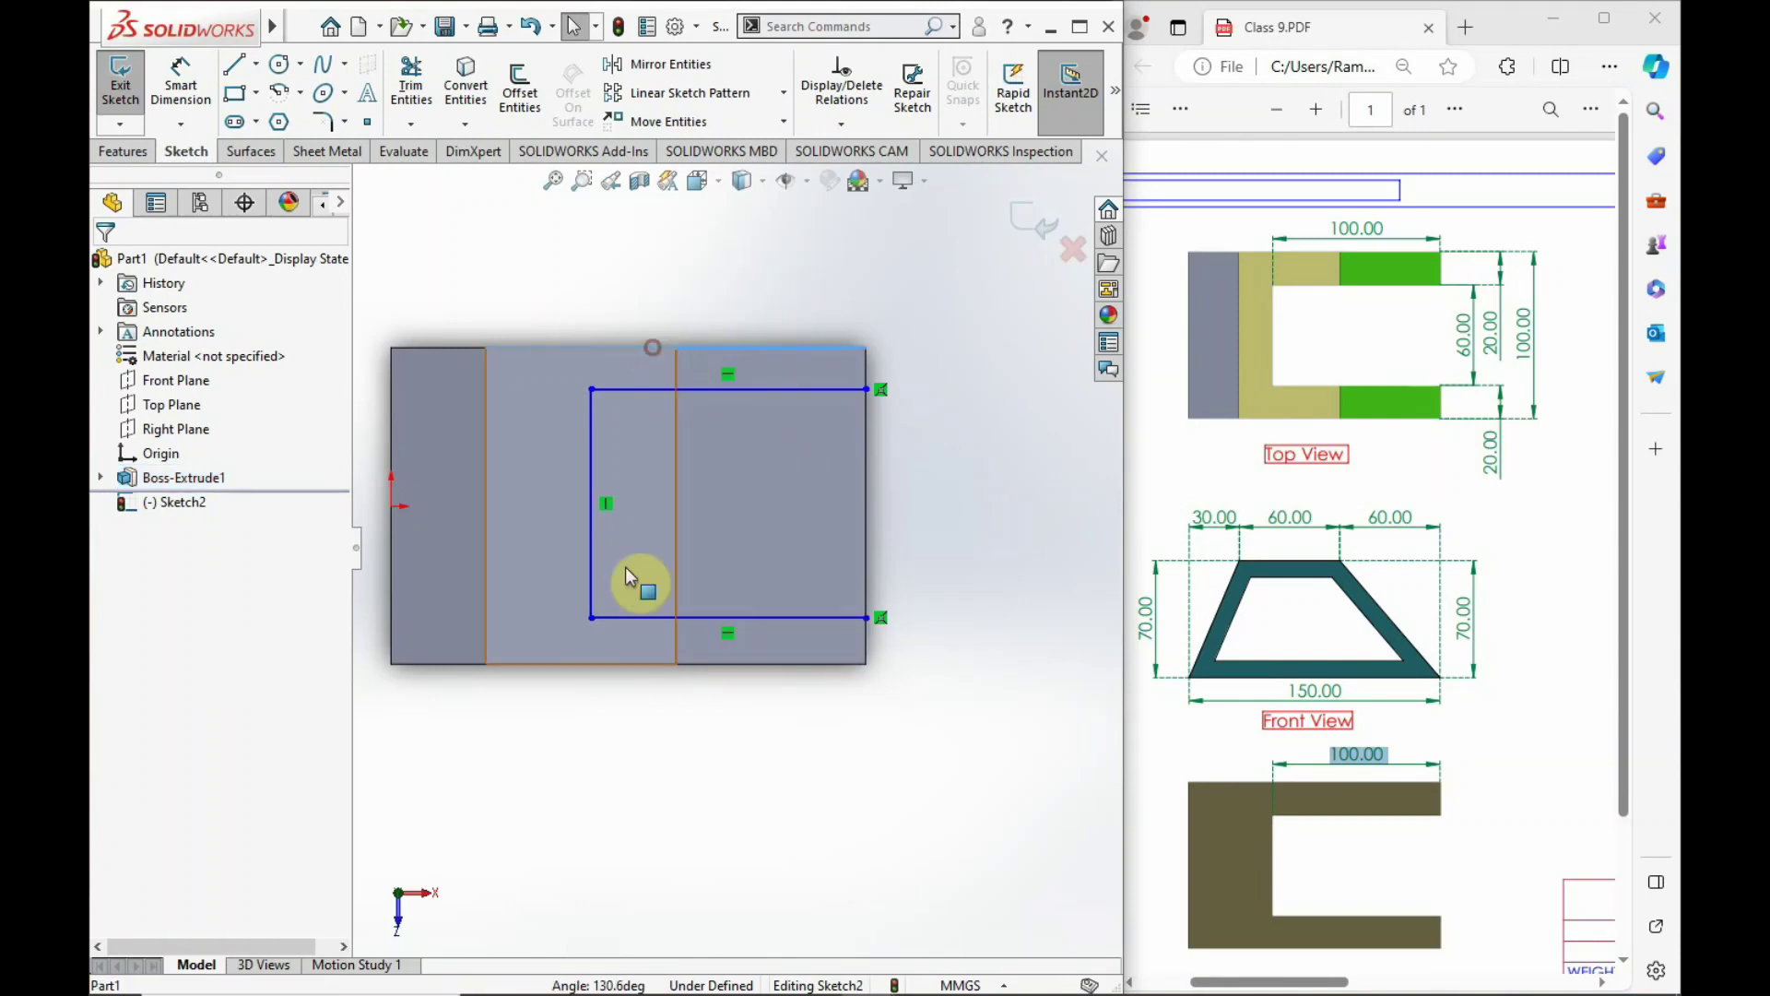
left_click(613, 668)
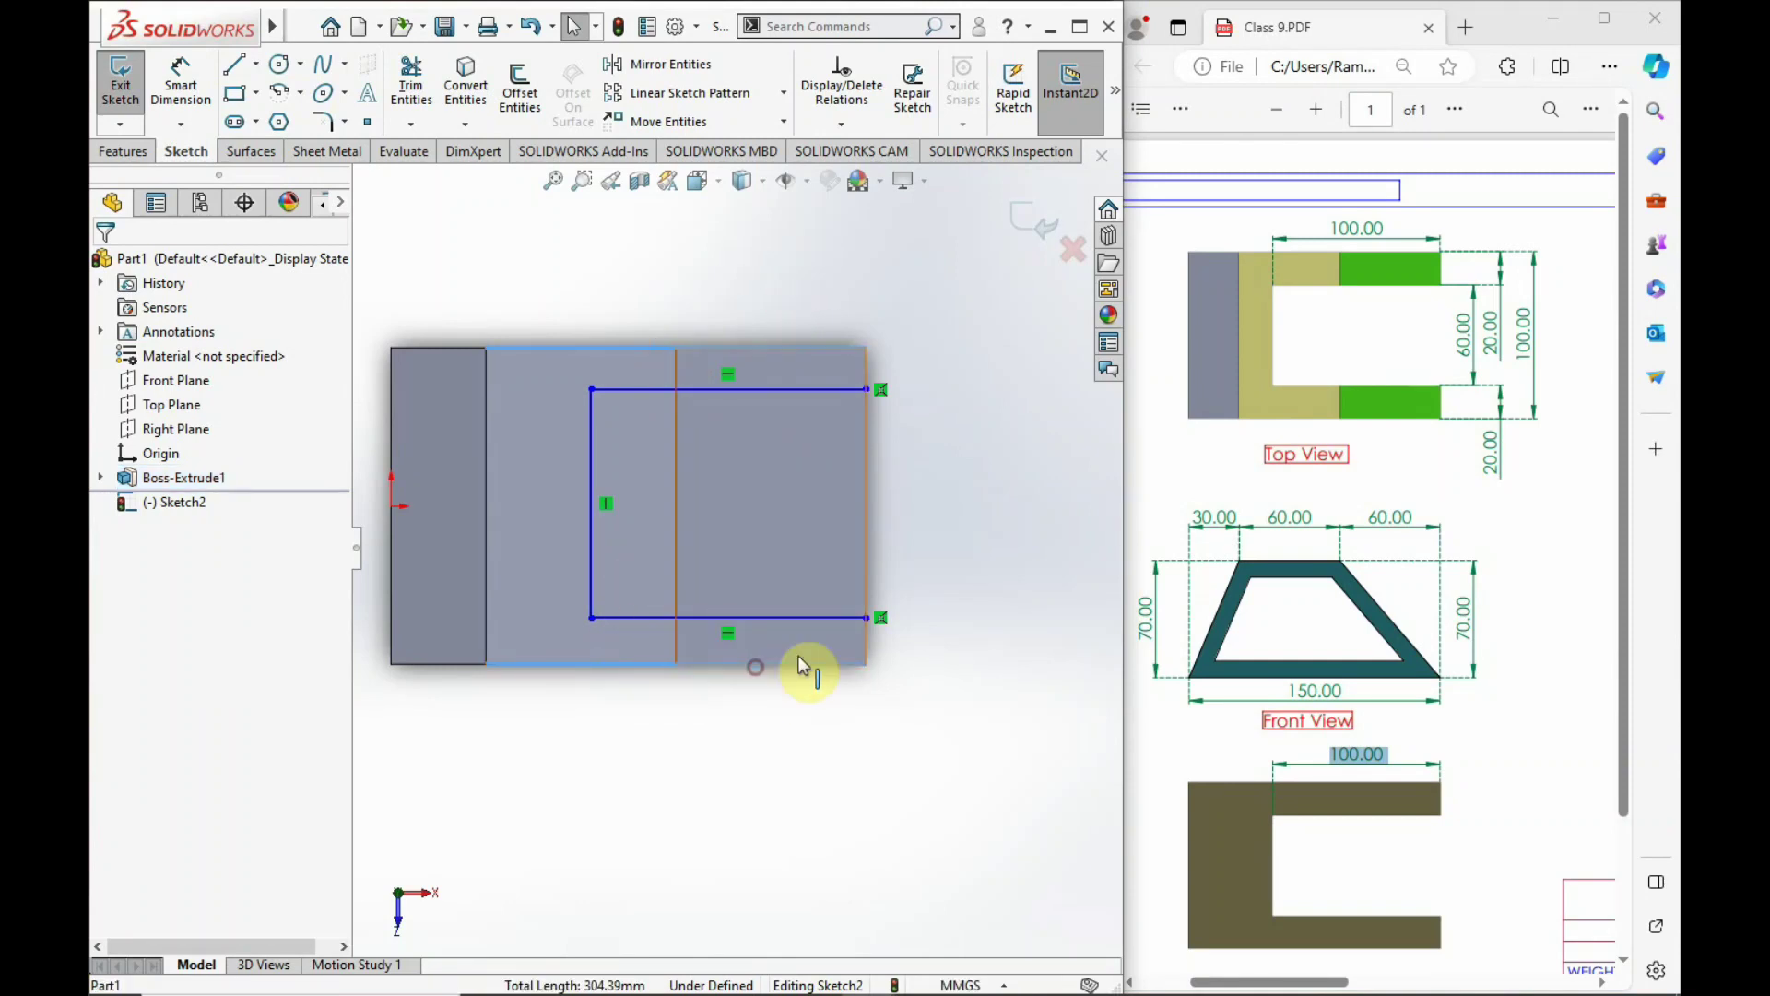
left_click(865, 517)
left_click(466, 74)
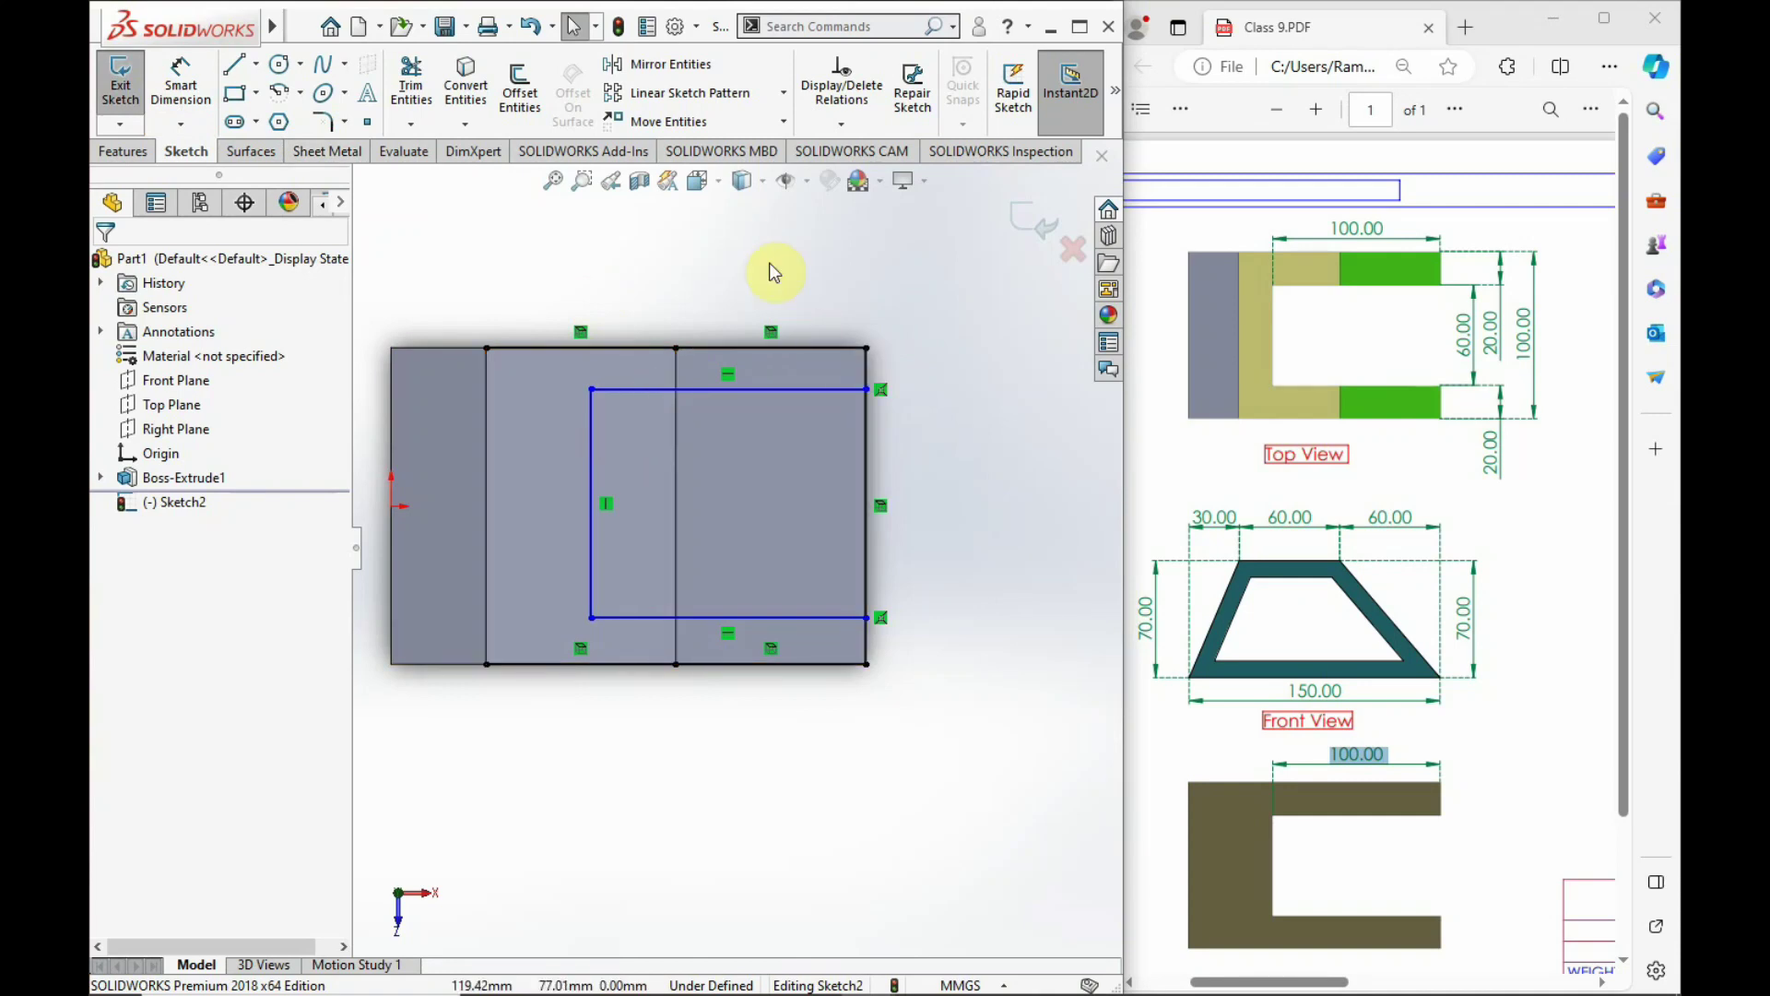
left_click(411, 88)
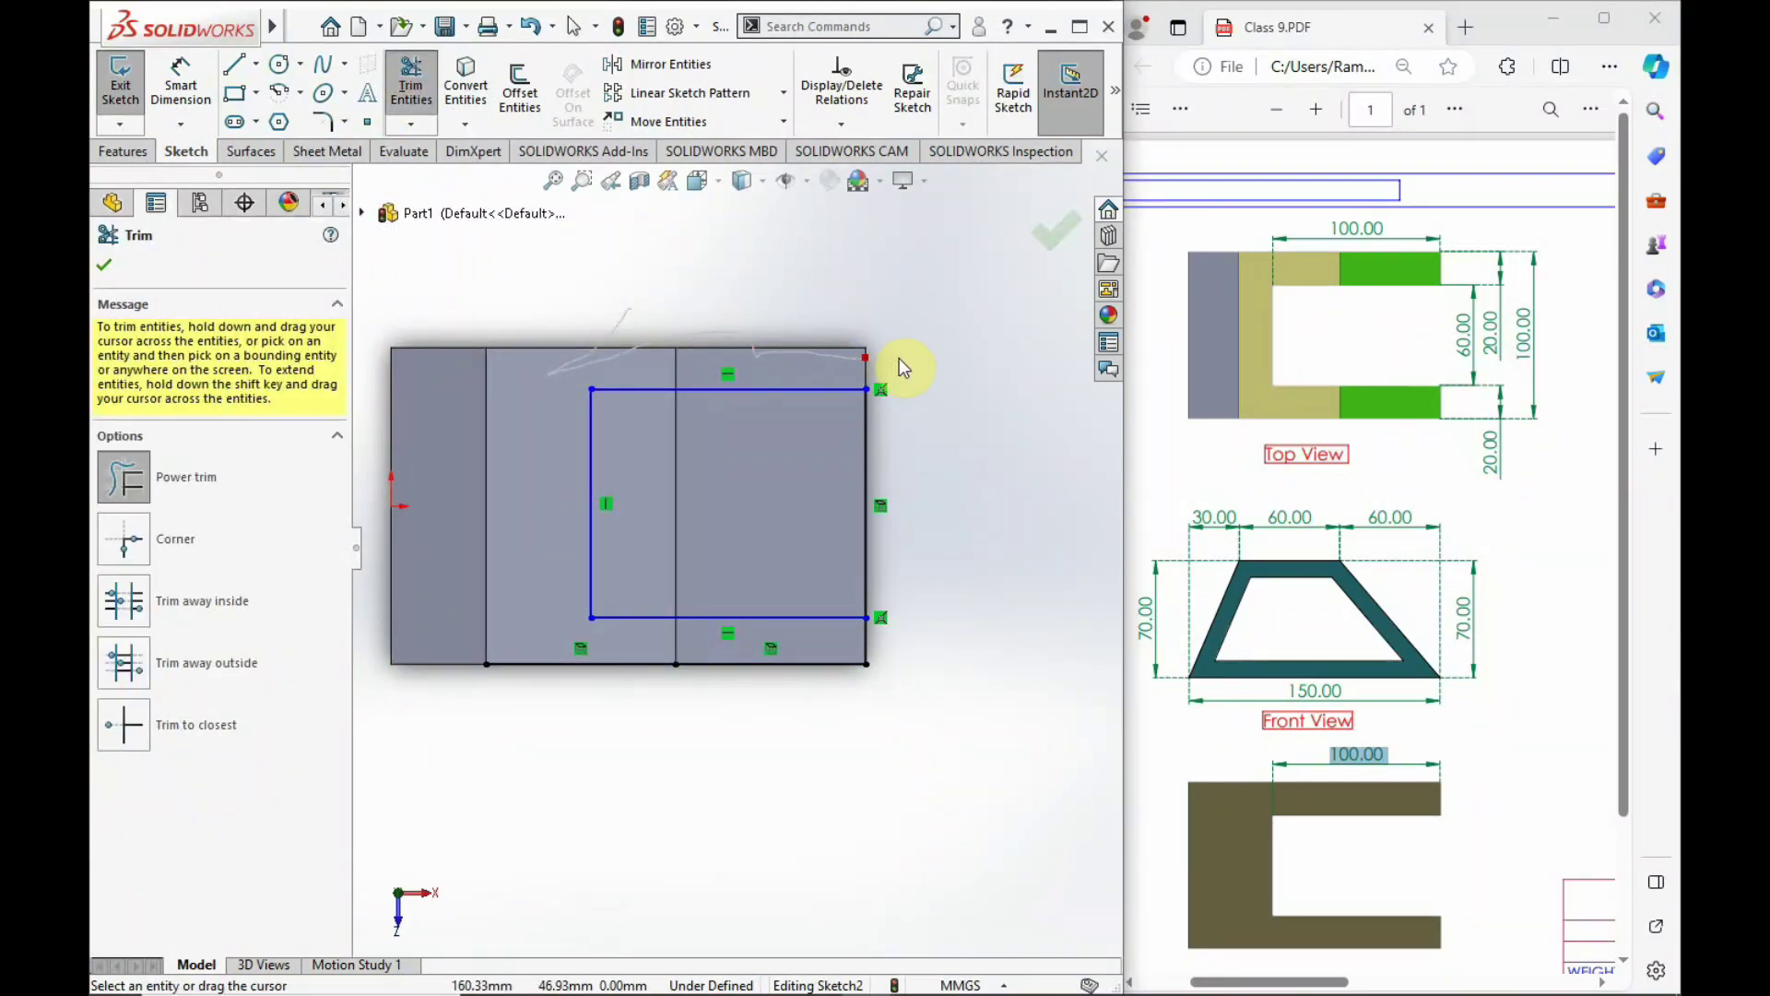
Power-trim the stray converted edge lines so only the closed slot rectangle remains.
key("Escape")
mouse_move(926, 680)
left_mouse_down()
mouse_move(848, 653)
mouse_move(615, 656)
left_mouse_up()
left_click(411, 87)
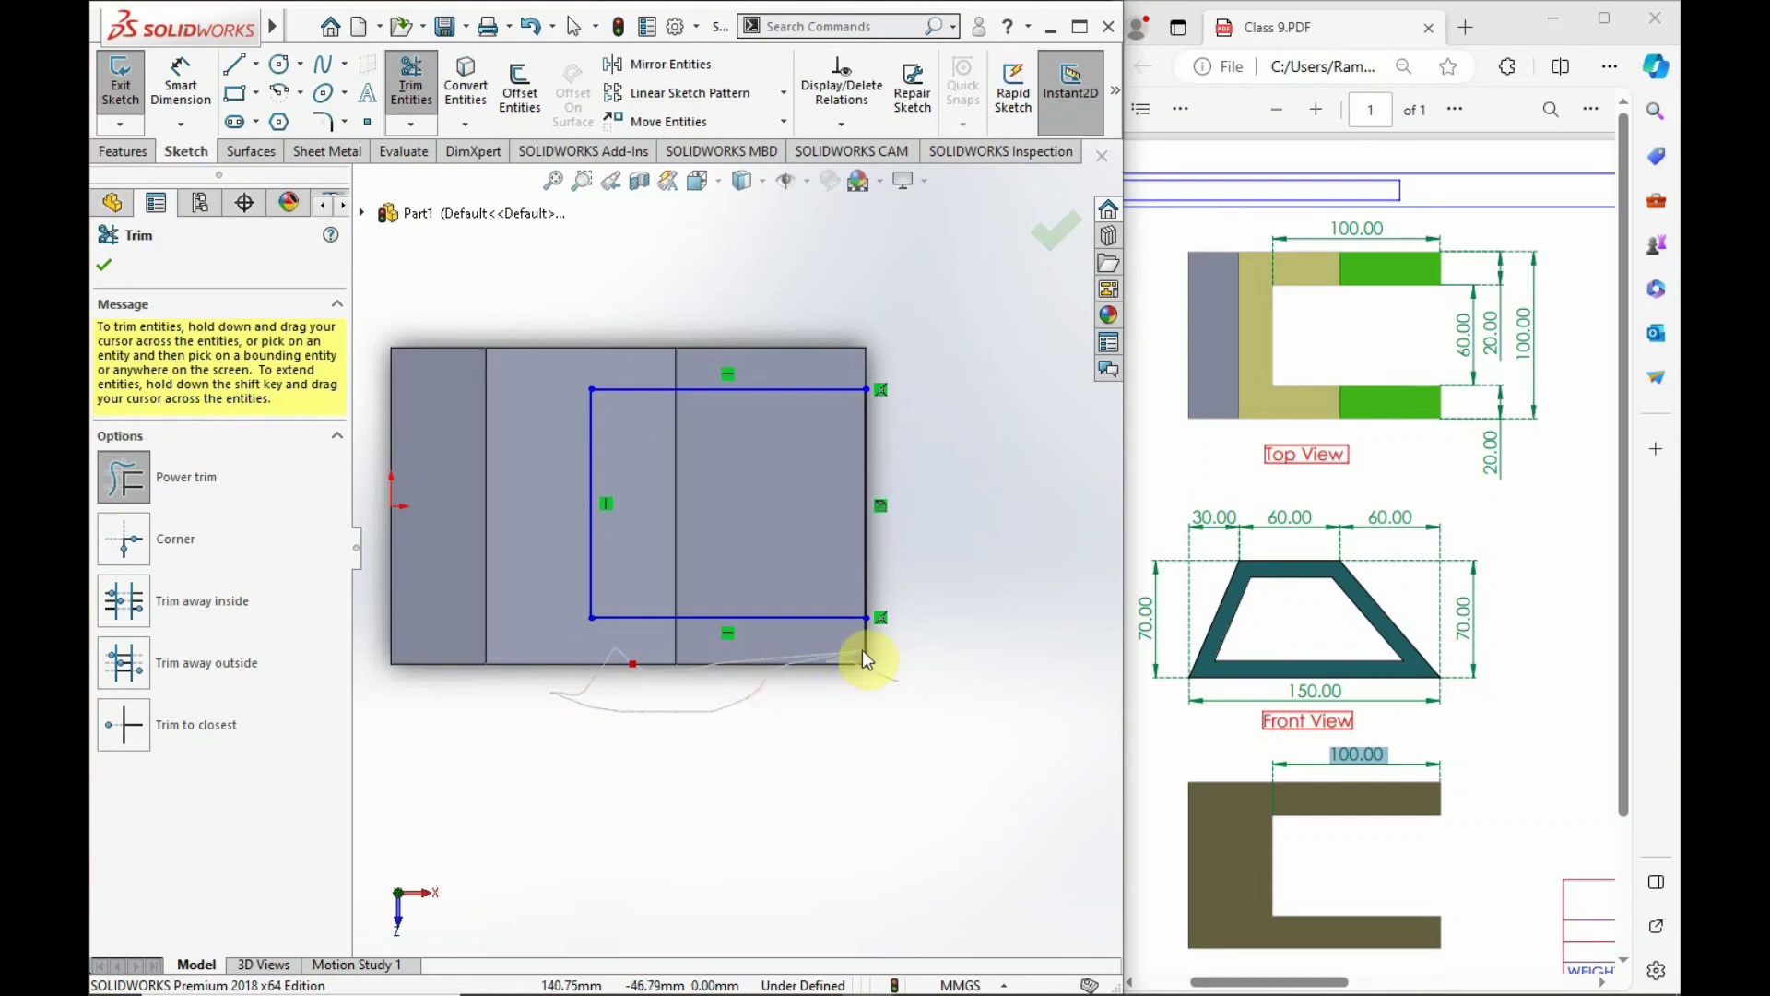
left_click_drag(861, 656, 810, 743)
key("Escape")
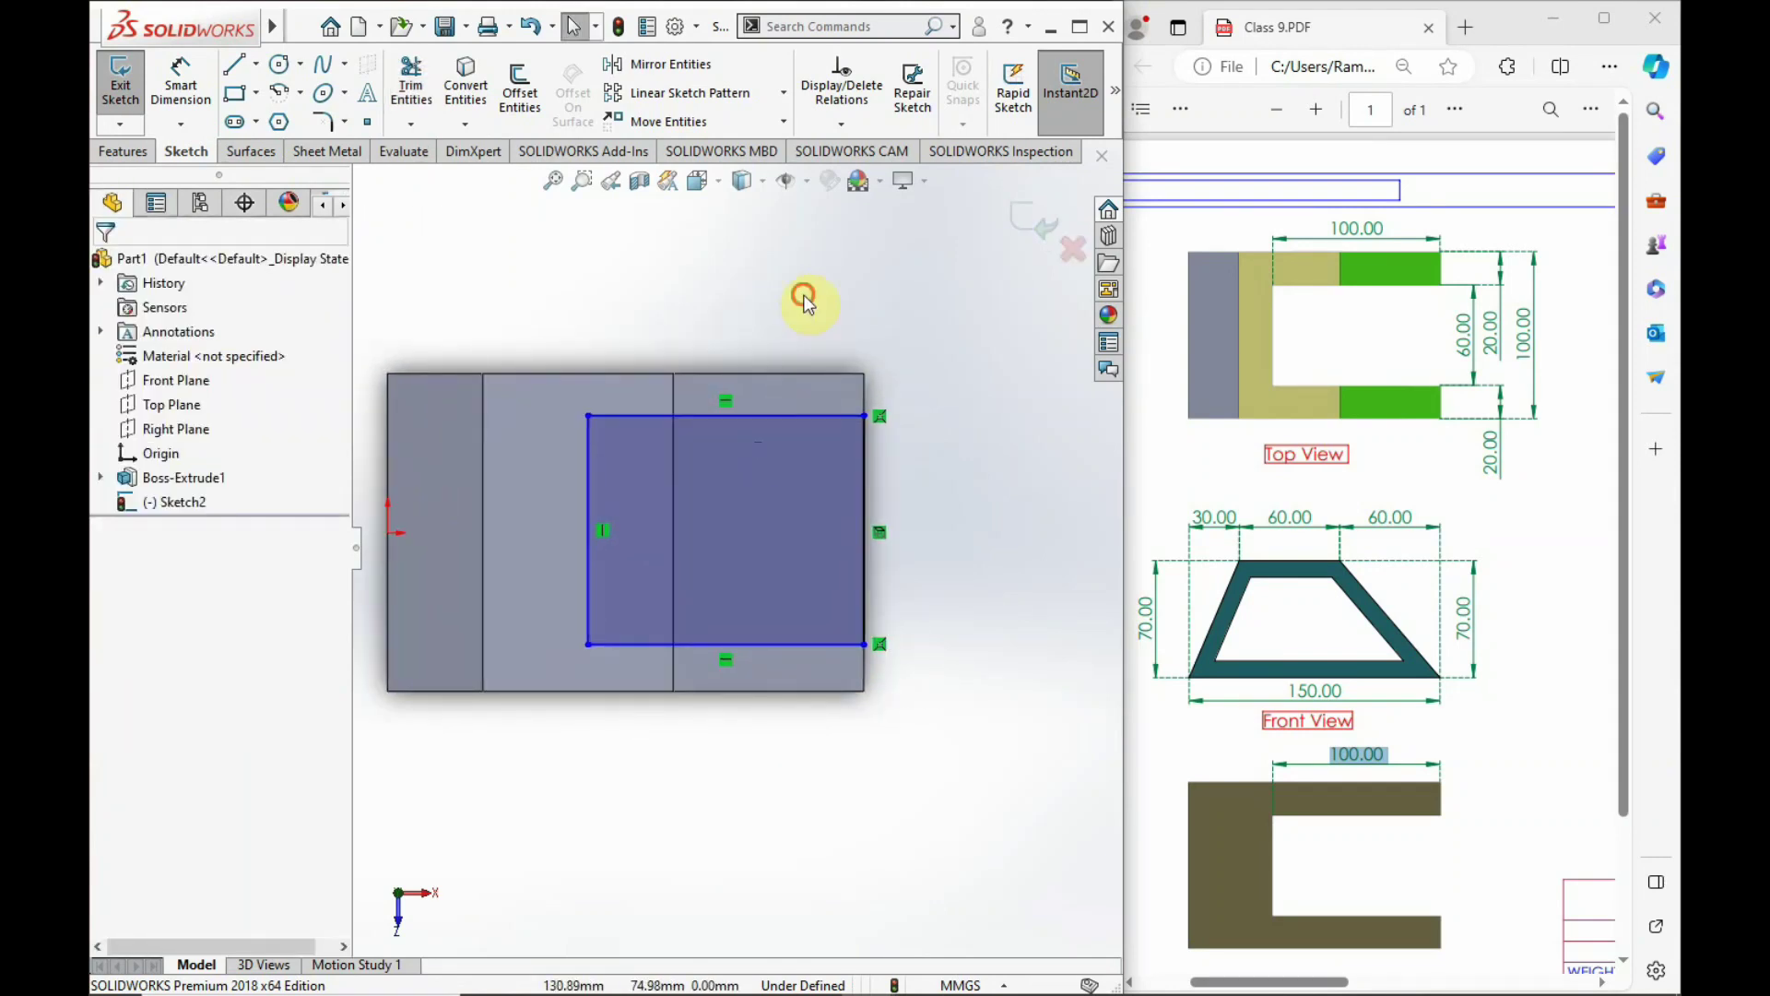
left_click(181, 83)
left_click(590, 473)
Dimension the slot rectangle 100 mm wide and 60 mm tall.
left_click(863, 478)
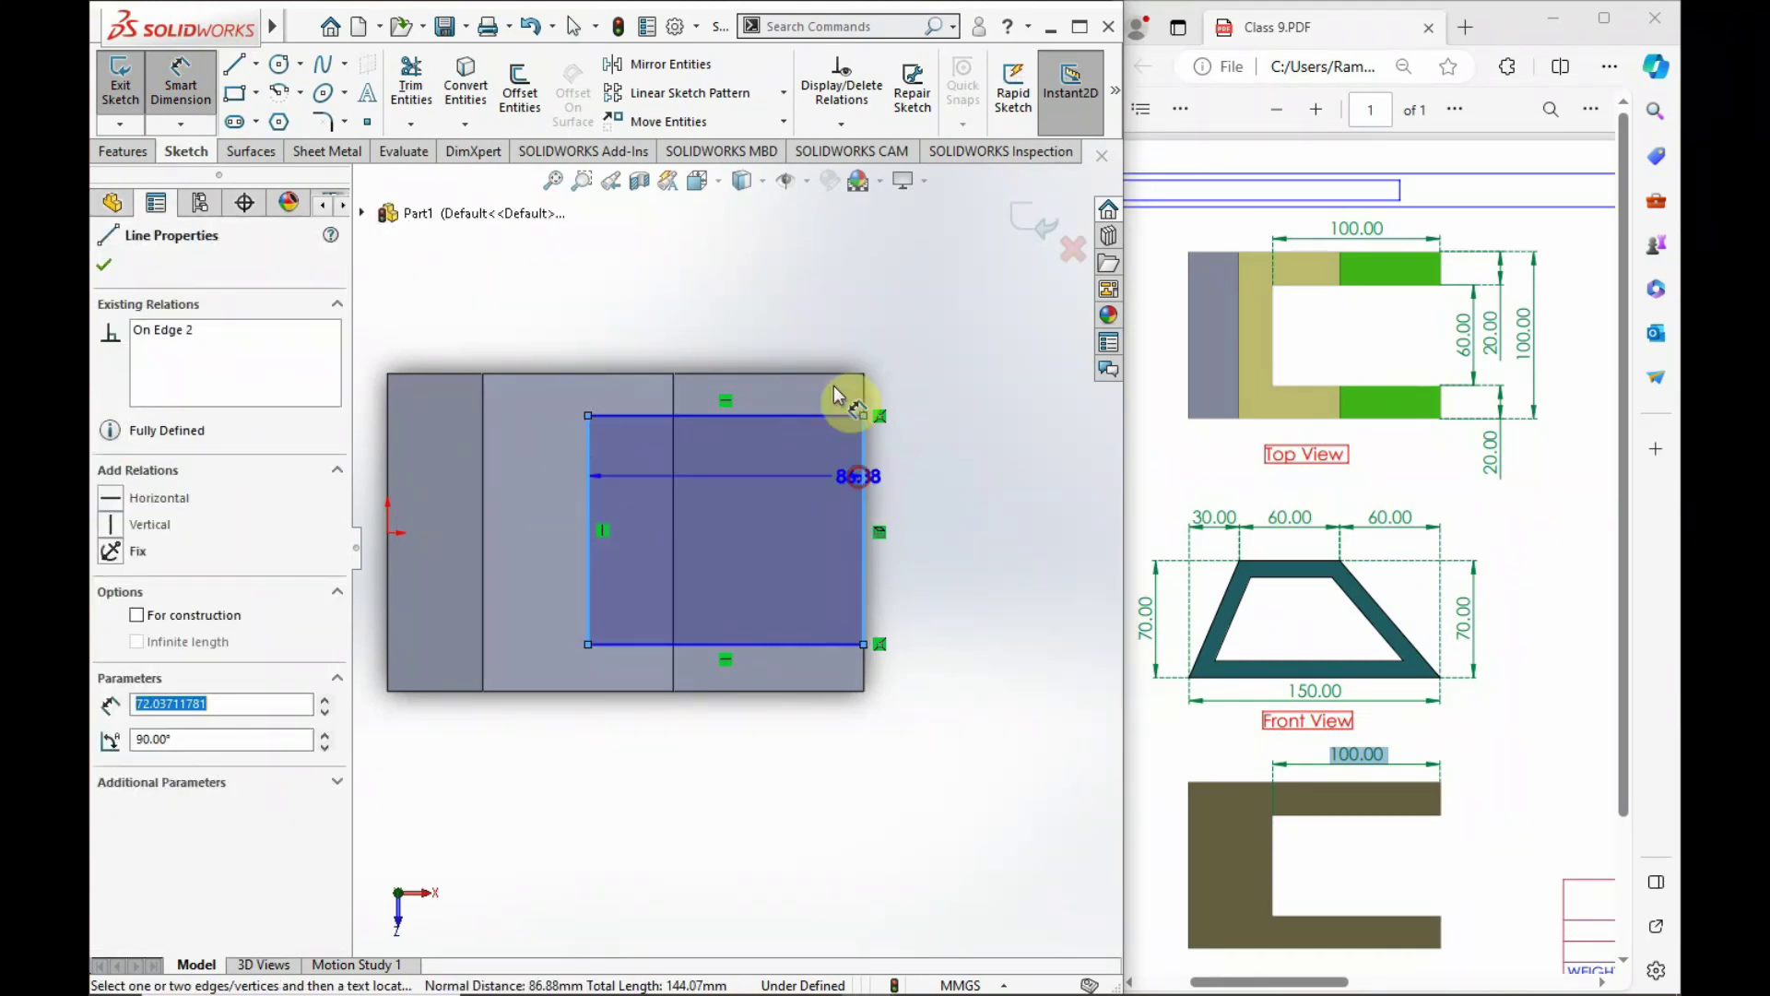
left_click(765, 274)
type("100")
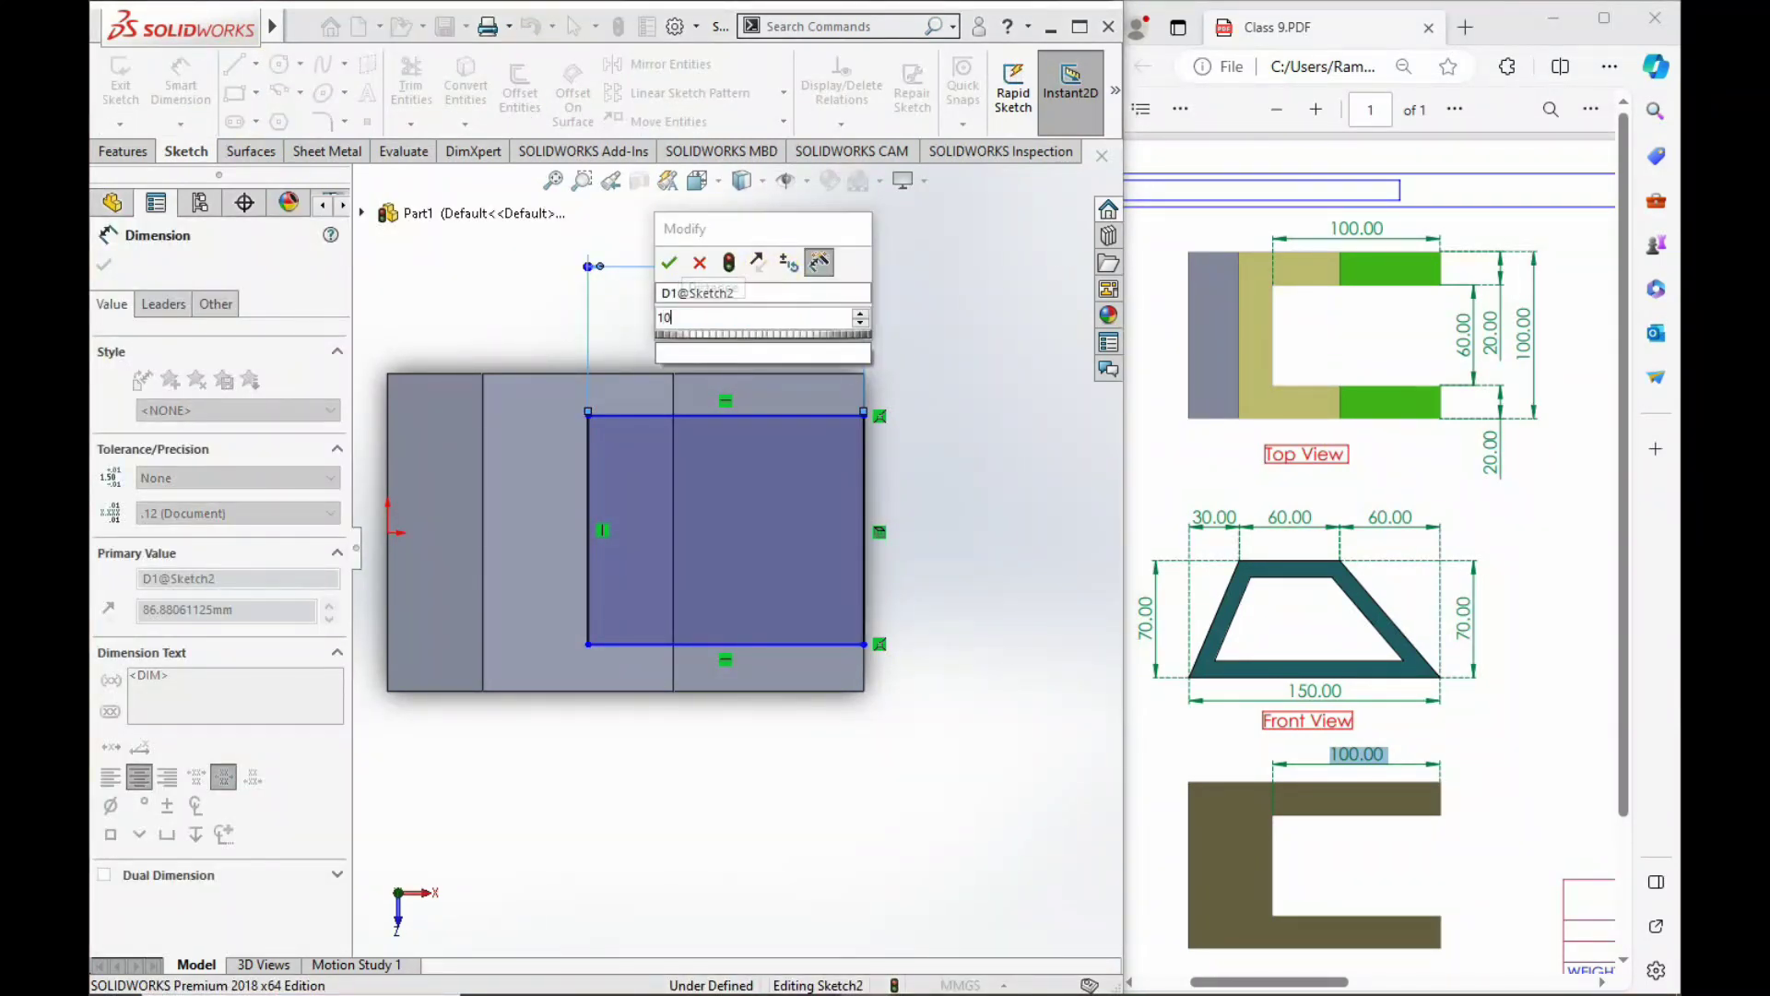
key("Return")
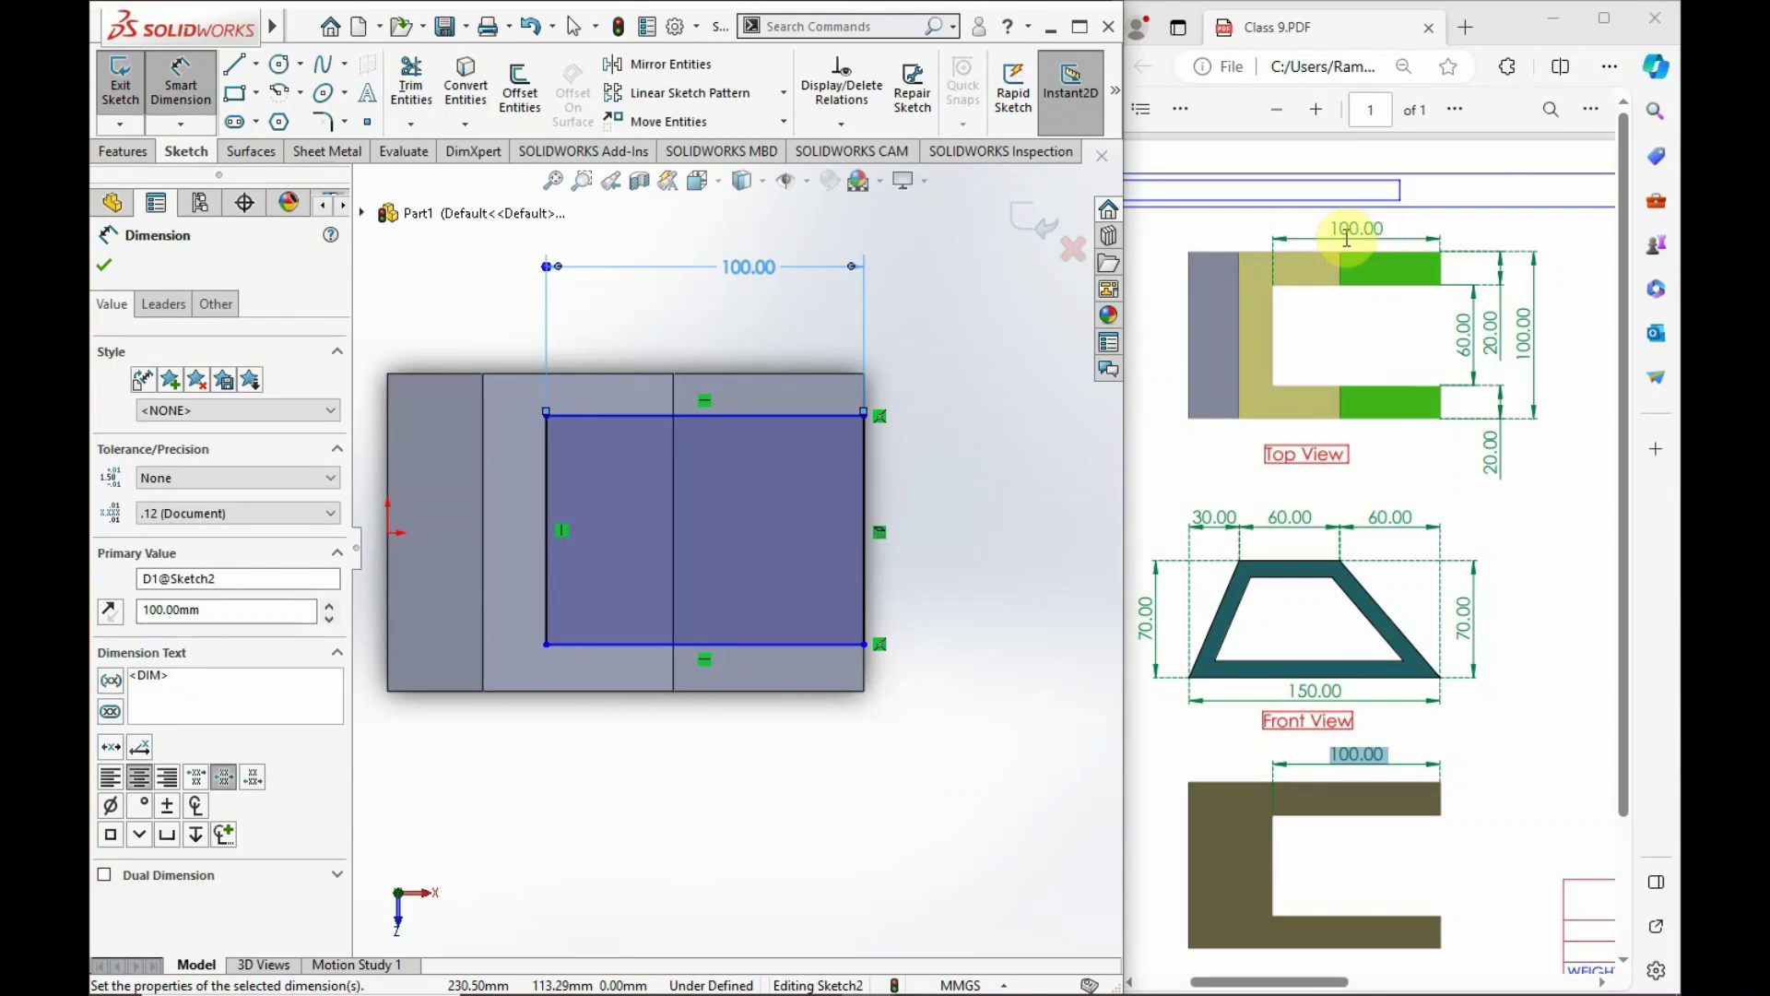
left_click(959, 361)
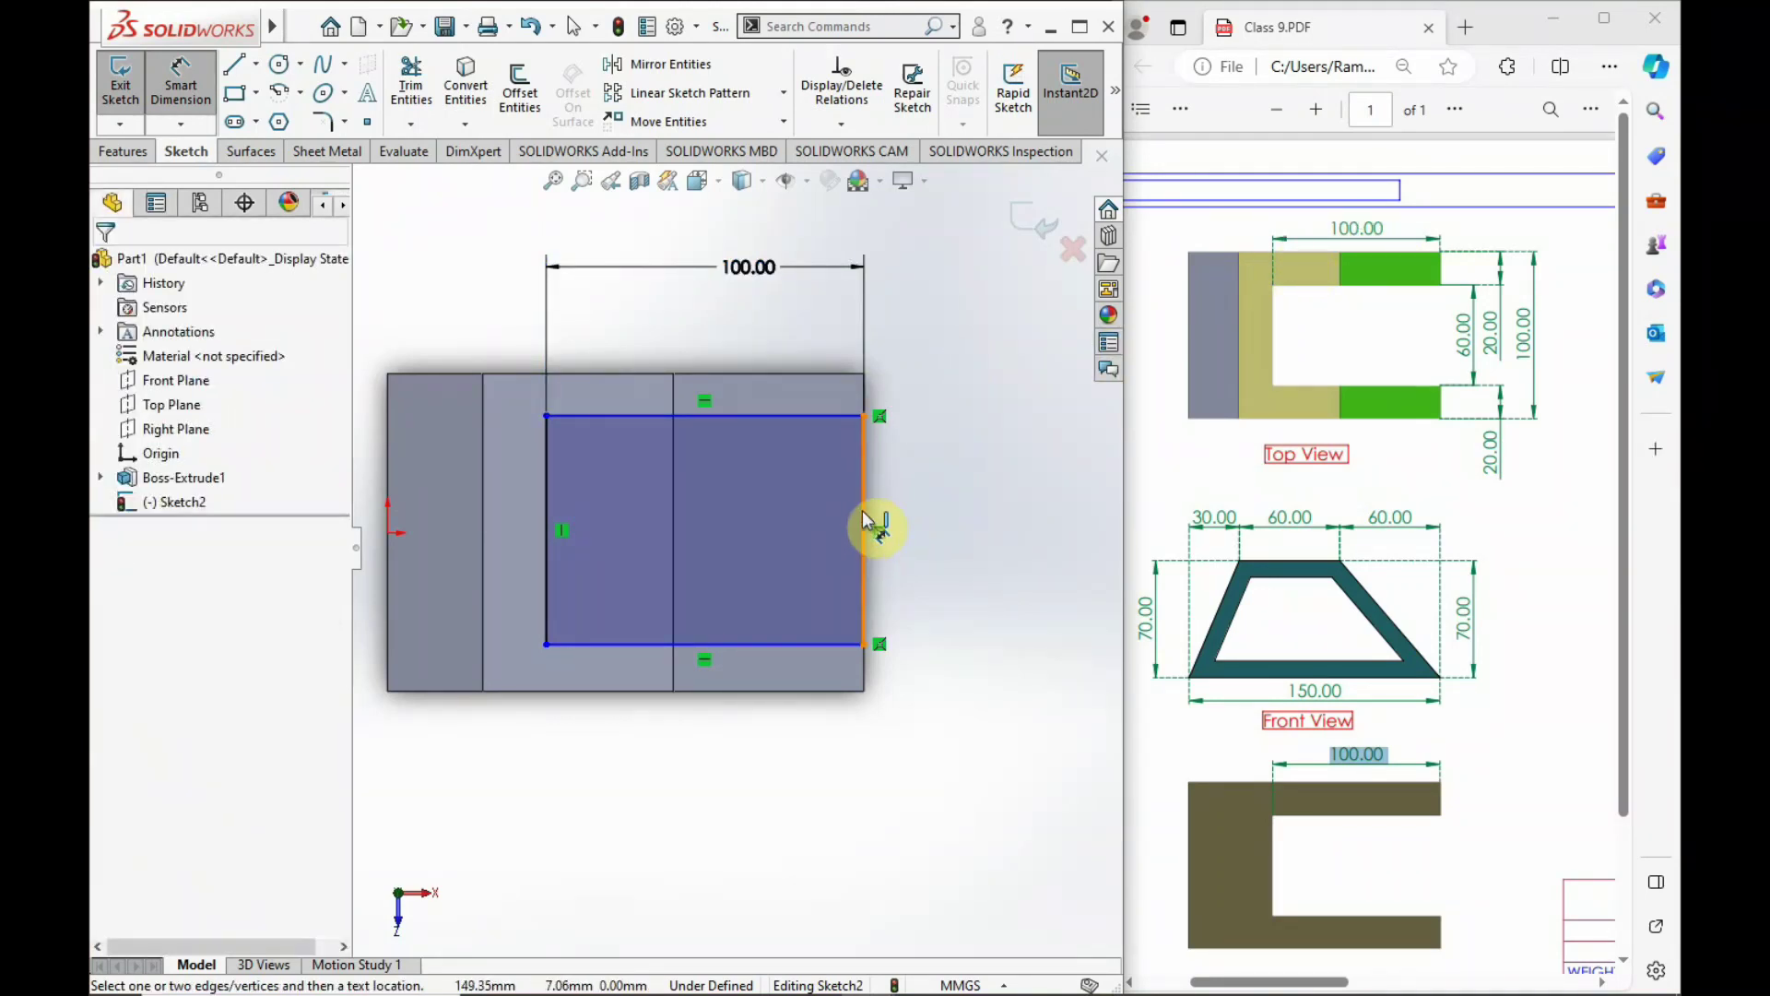
left_click(865, 519)
left_click(979, 530)
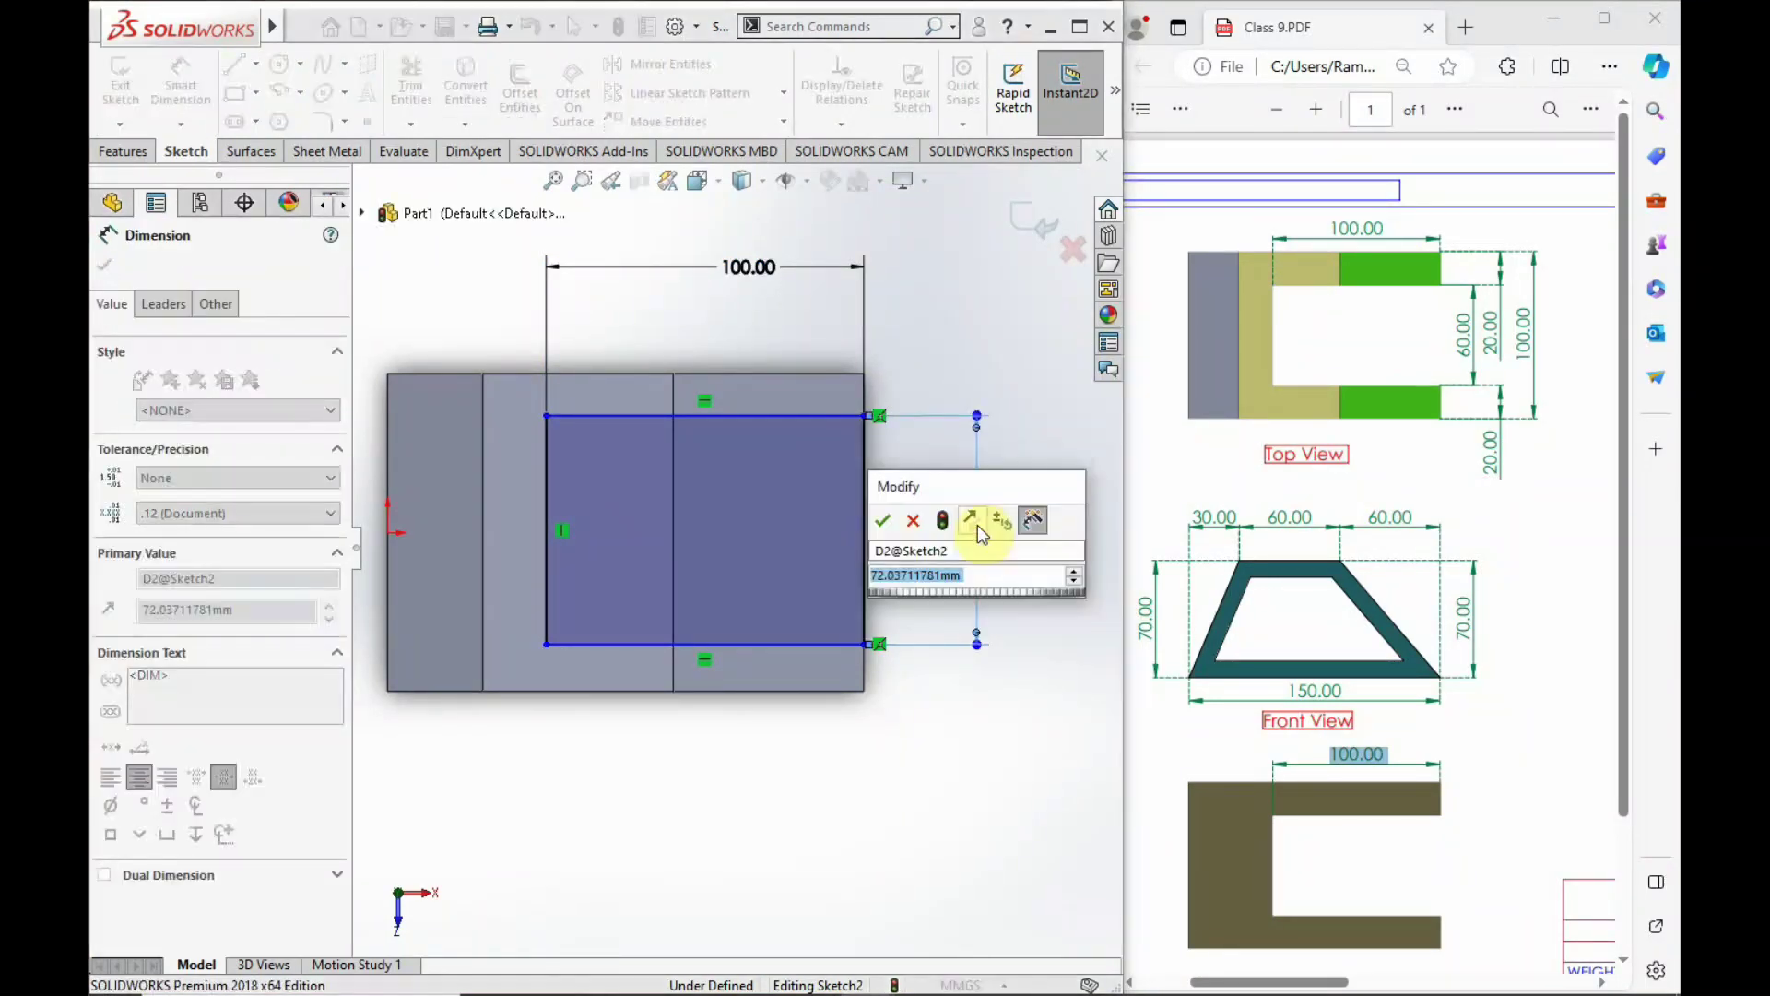
type("60")
key("Return")
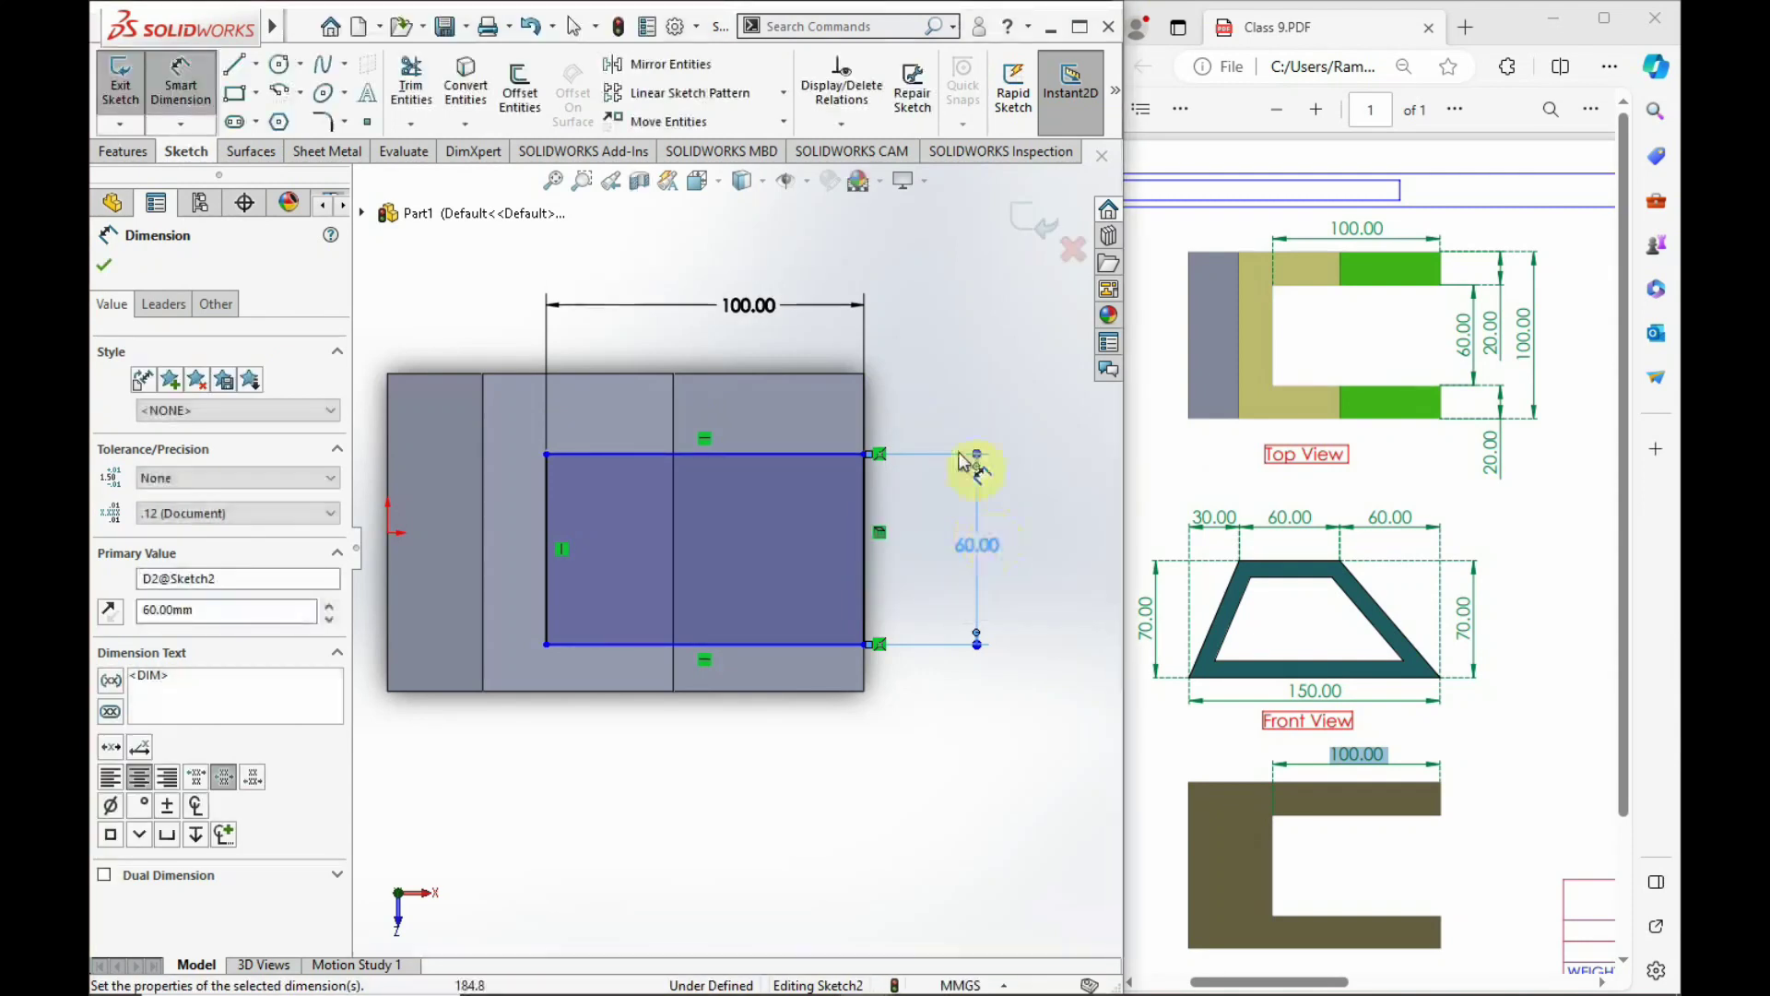
left_click(961, 422)
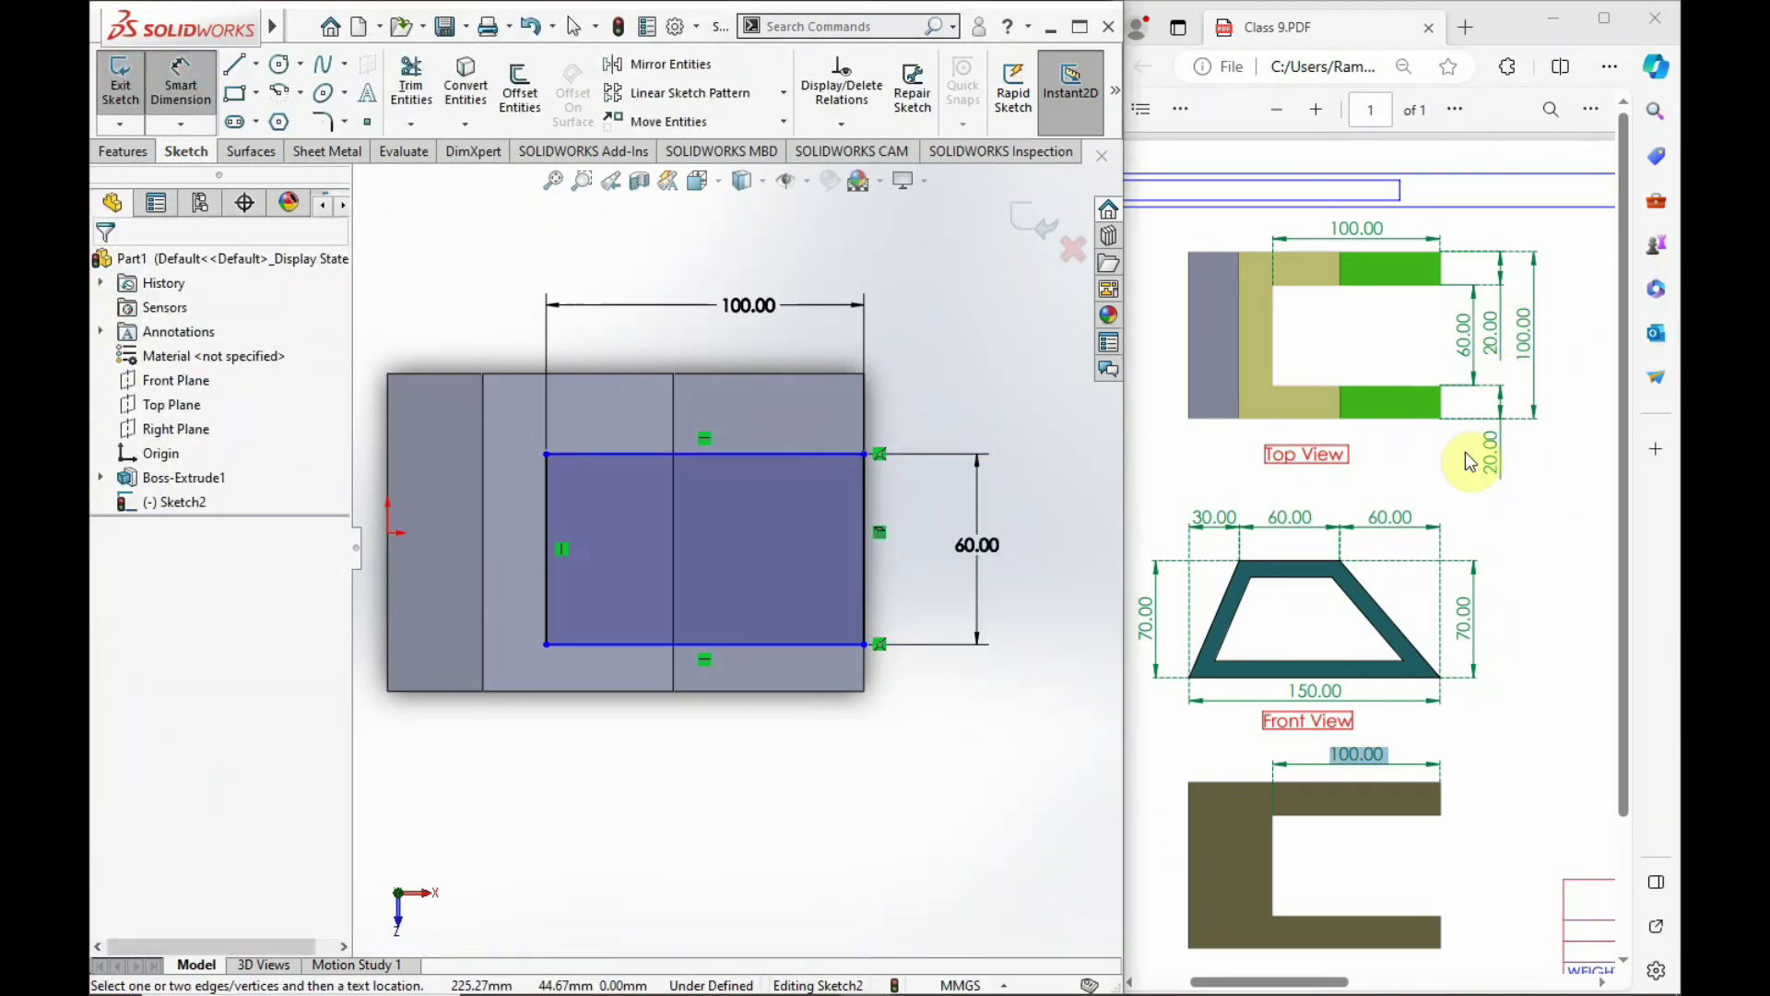
Add a 20 mm offset from the part's top edge to the slot, then delete it.
left_click(750, 376)
left_click(774, 454)
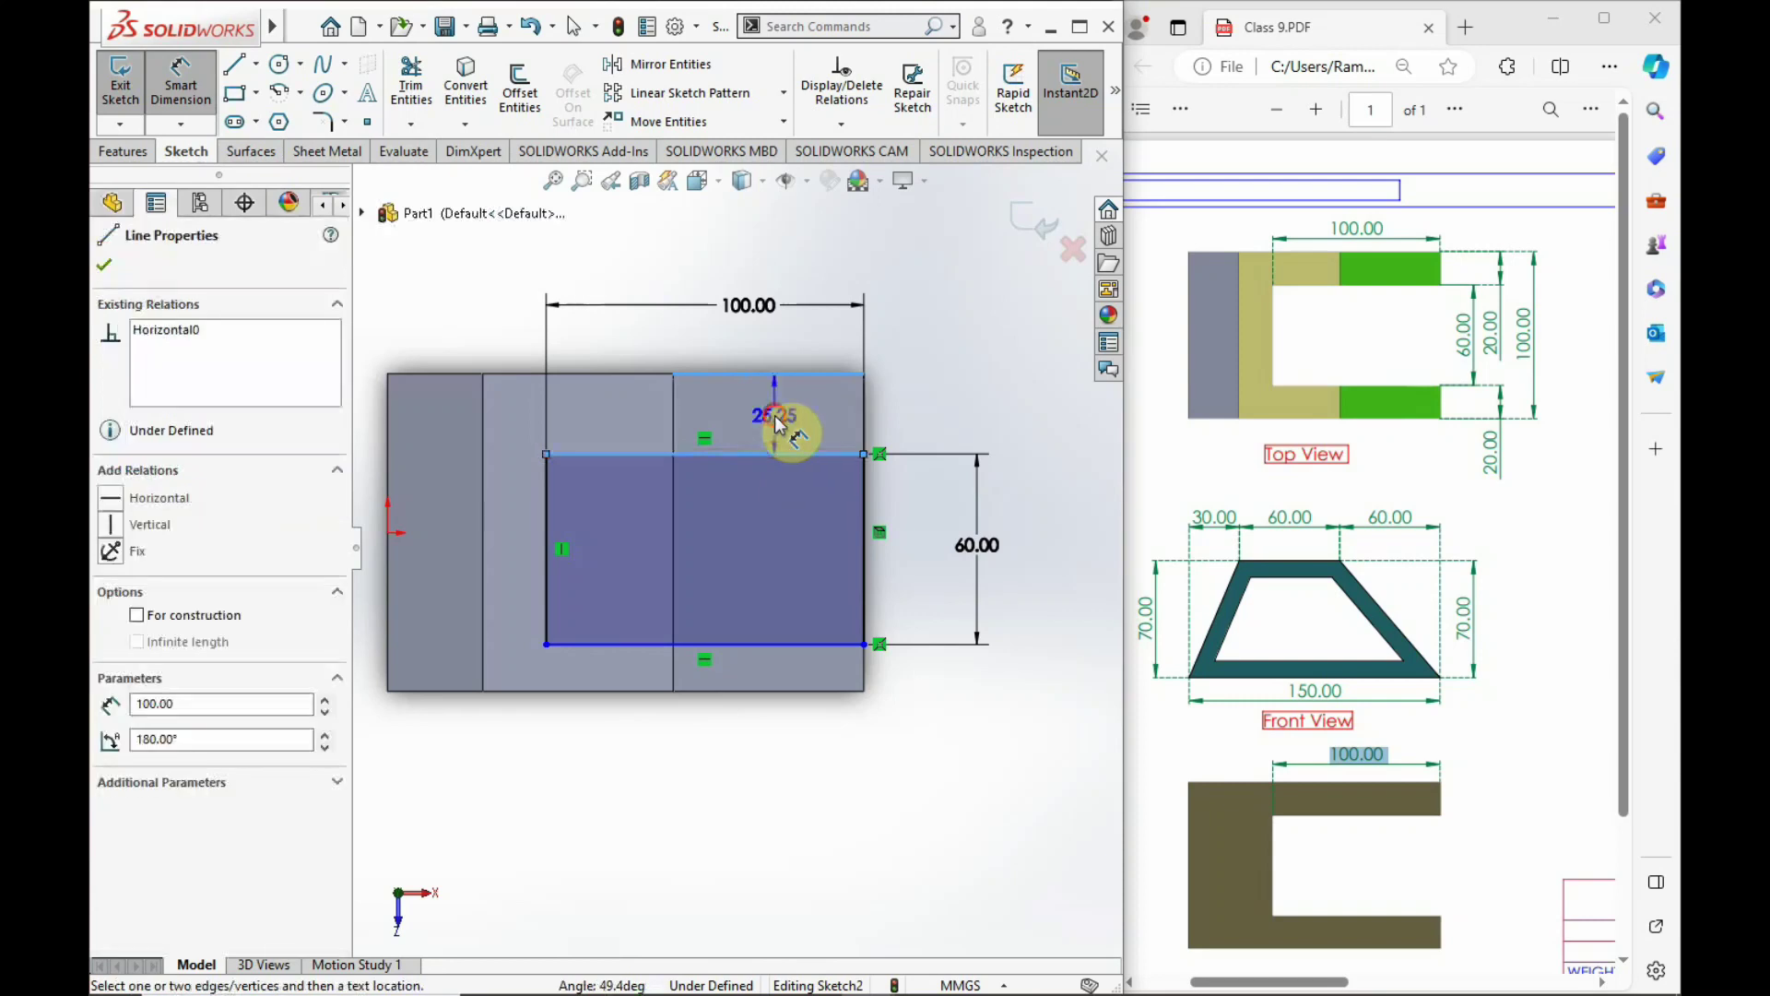
left_click(775, 415)
type("20")
key("Return")
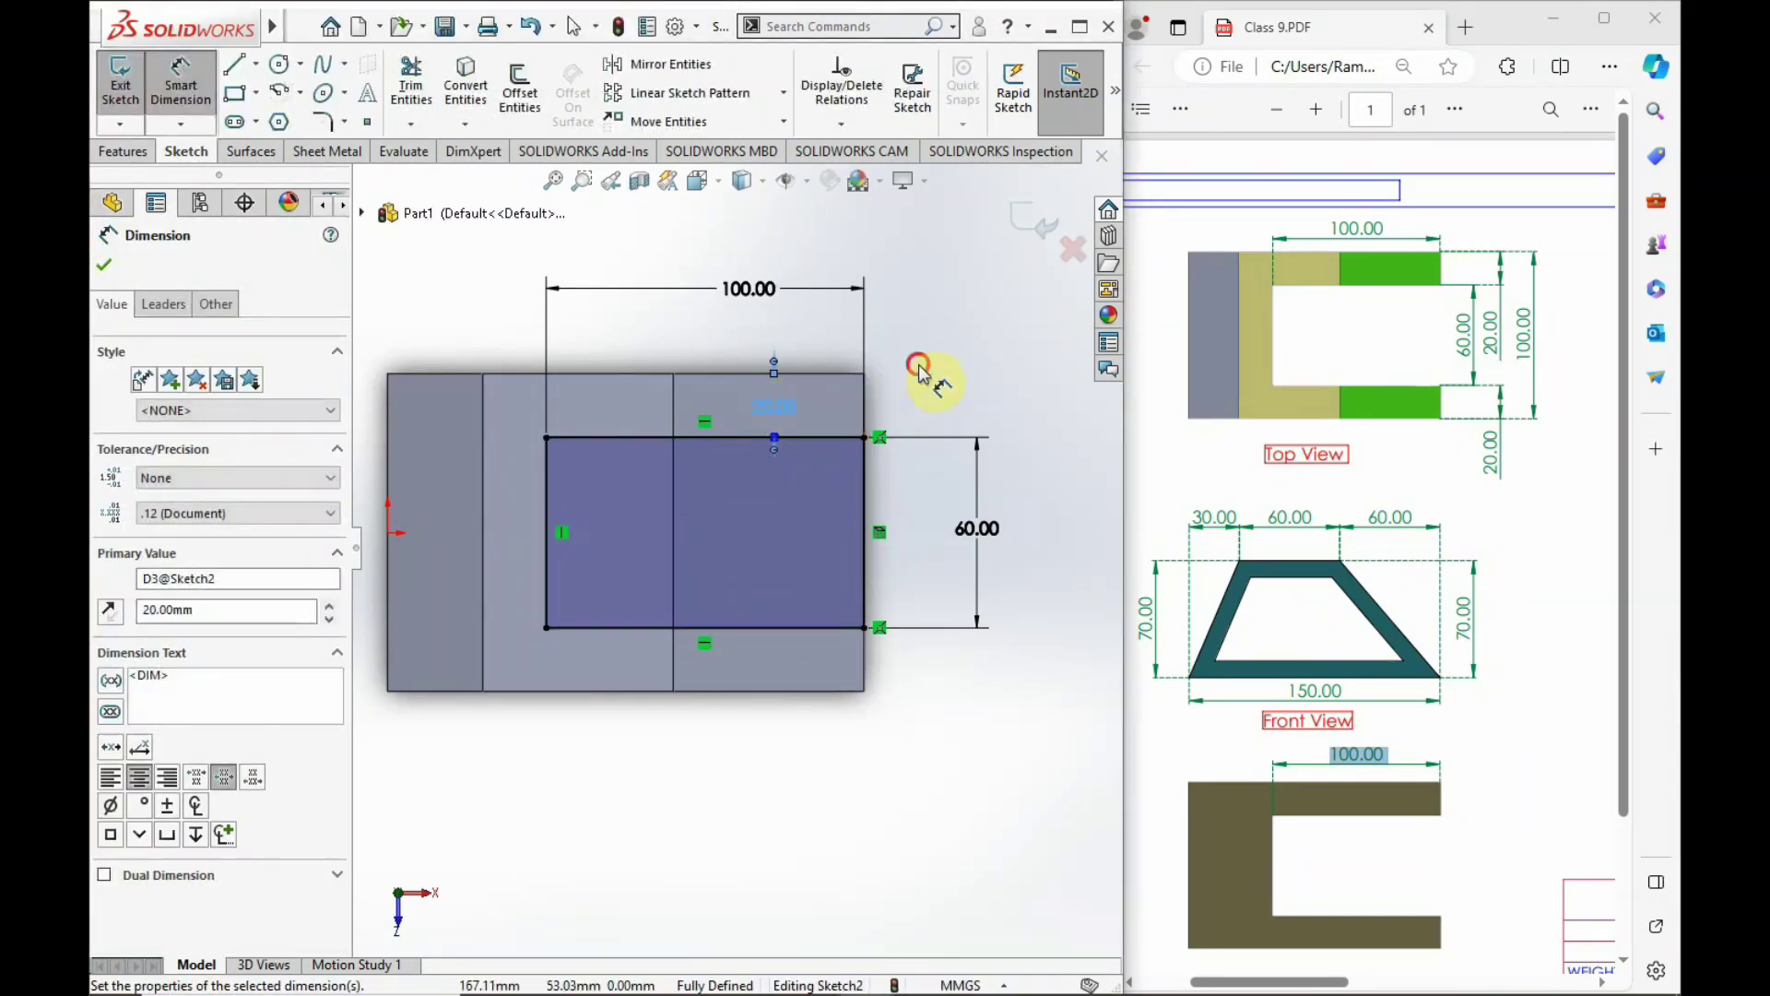
left_click(932, 375)
double_click(775, 407)
key("BackSpace")
left_click(1021, 395)
key("Return")
left_click(773, 372)
key("Delete")
Undo the last three sketch changes, removing the top offset dimension.
left_click(256, 64)
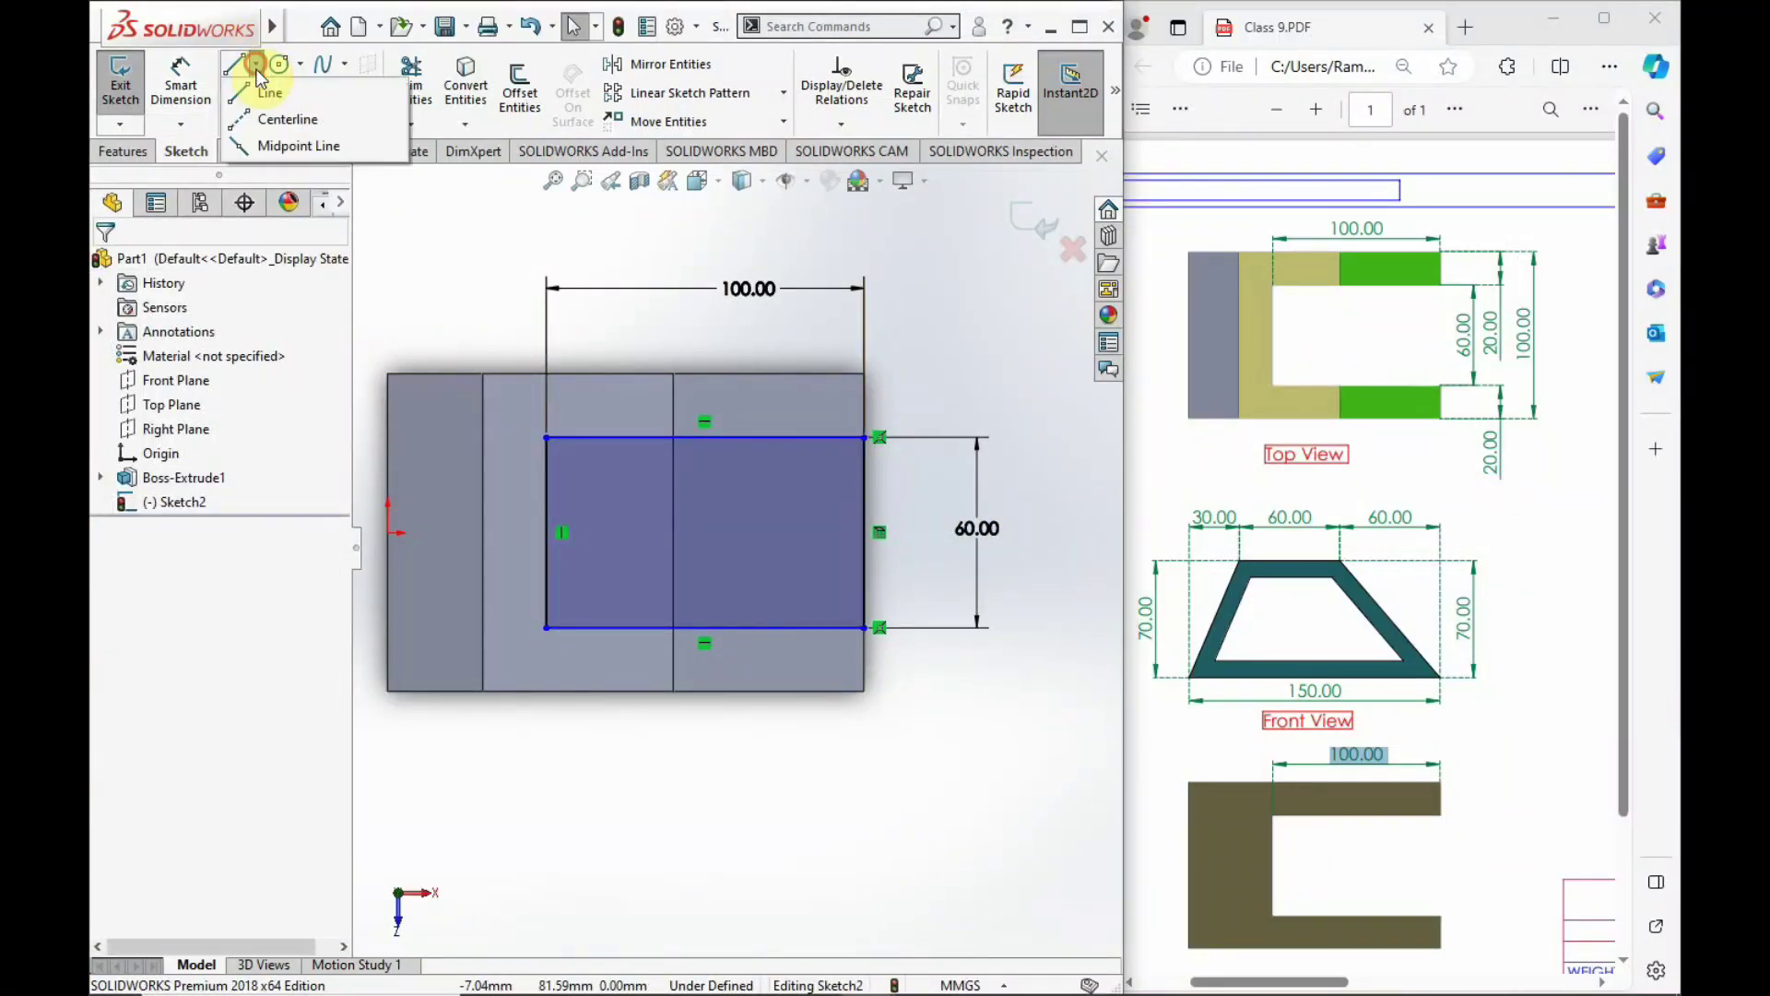
left_click(269, 118)
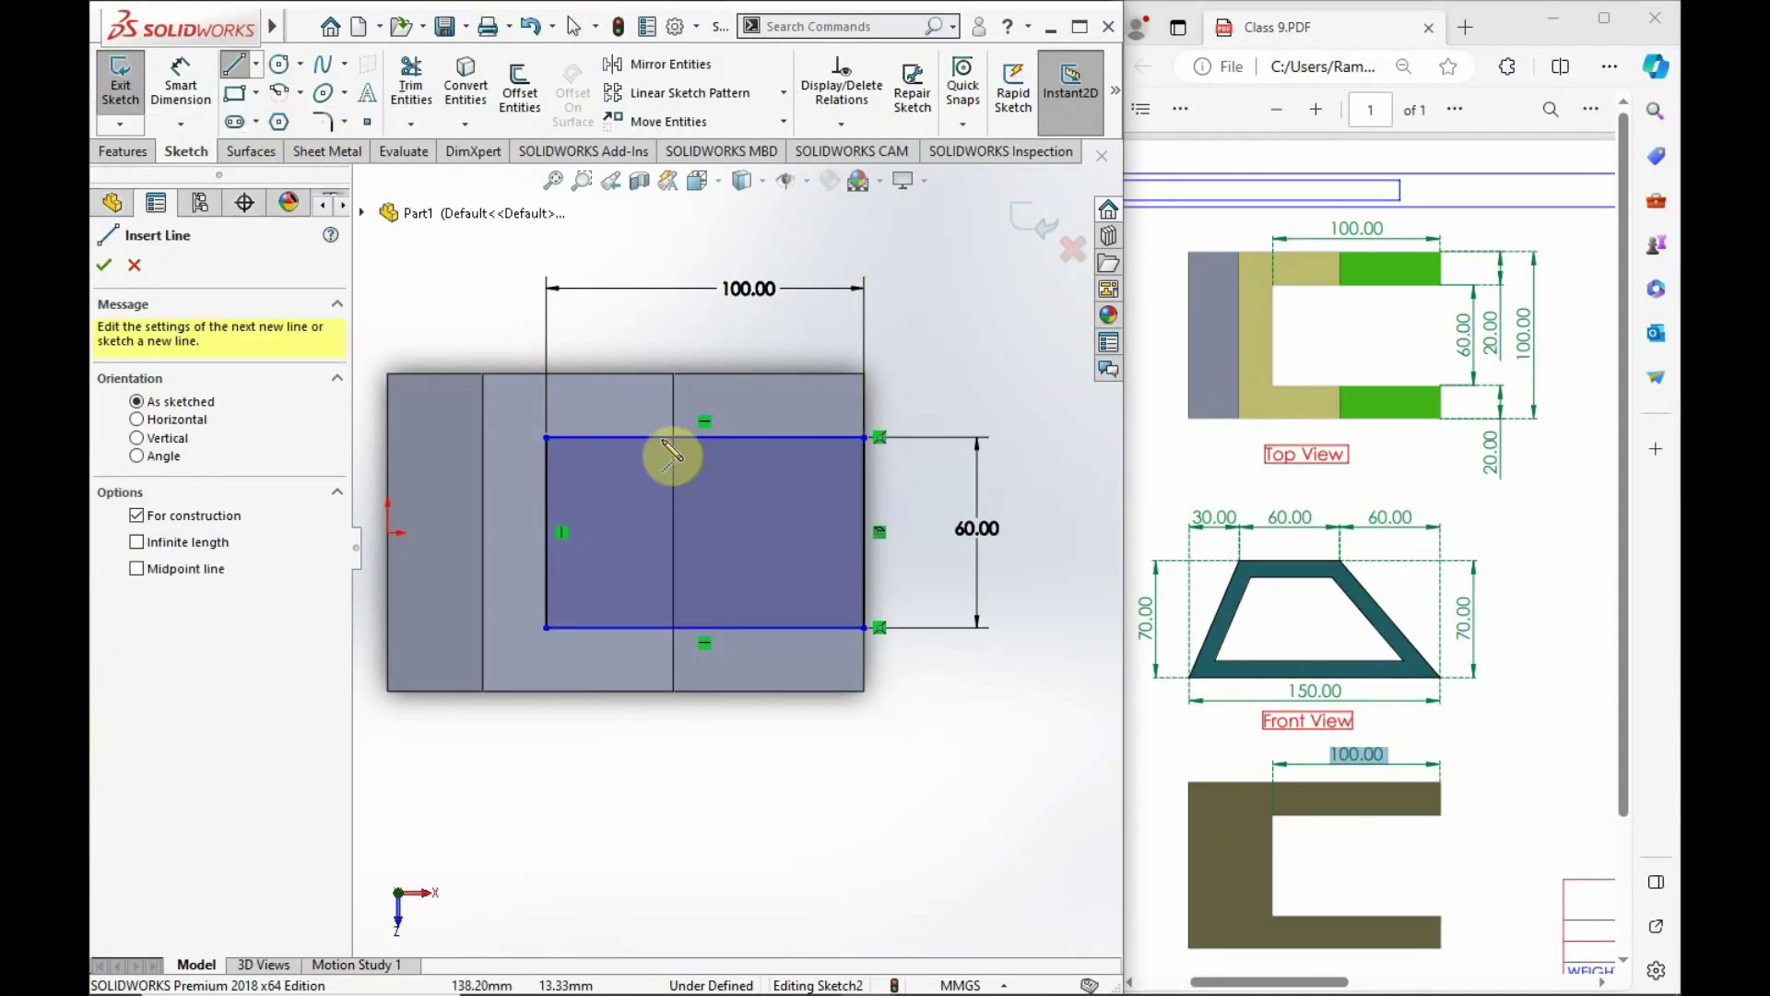
key("Escape")
key("ctrl+z")
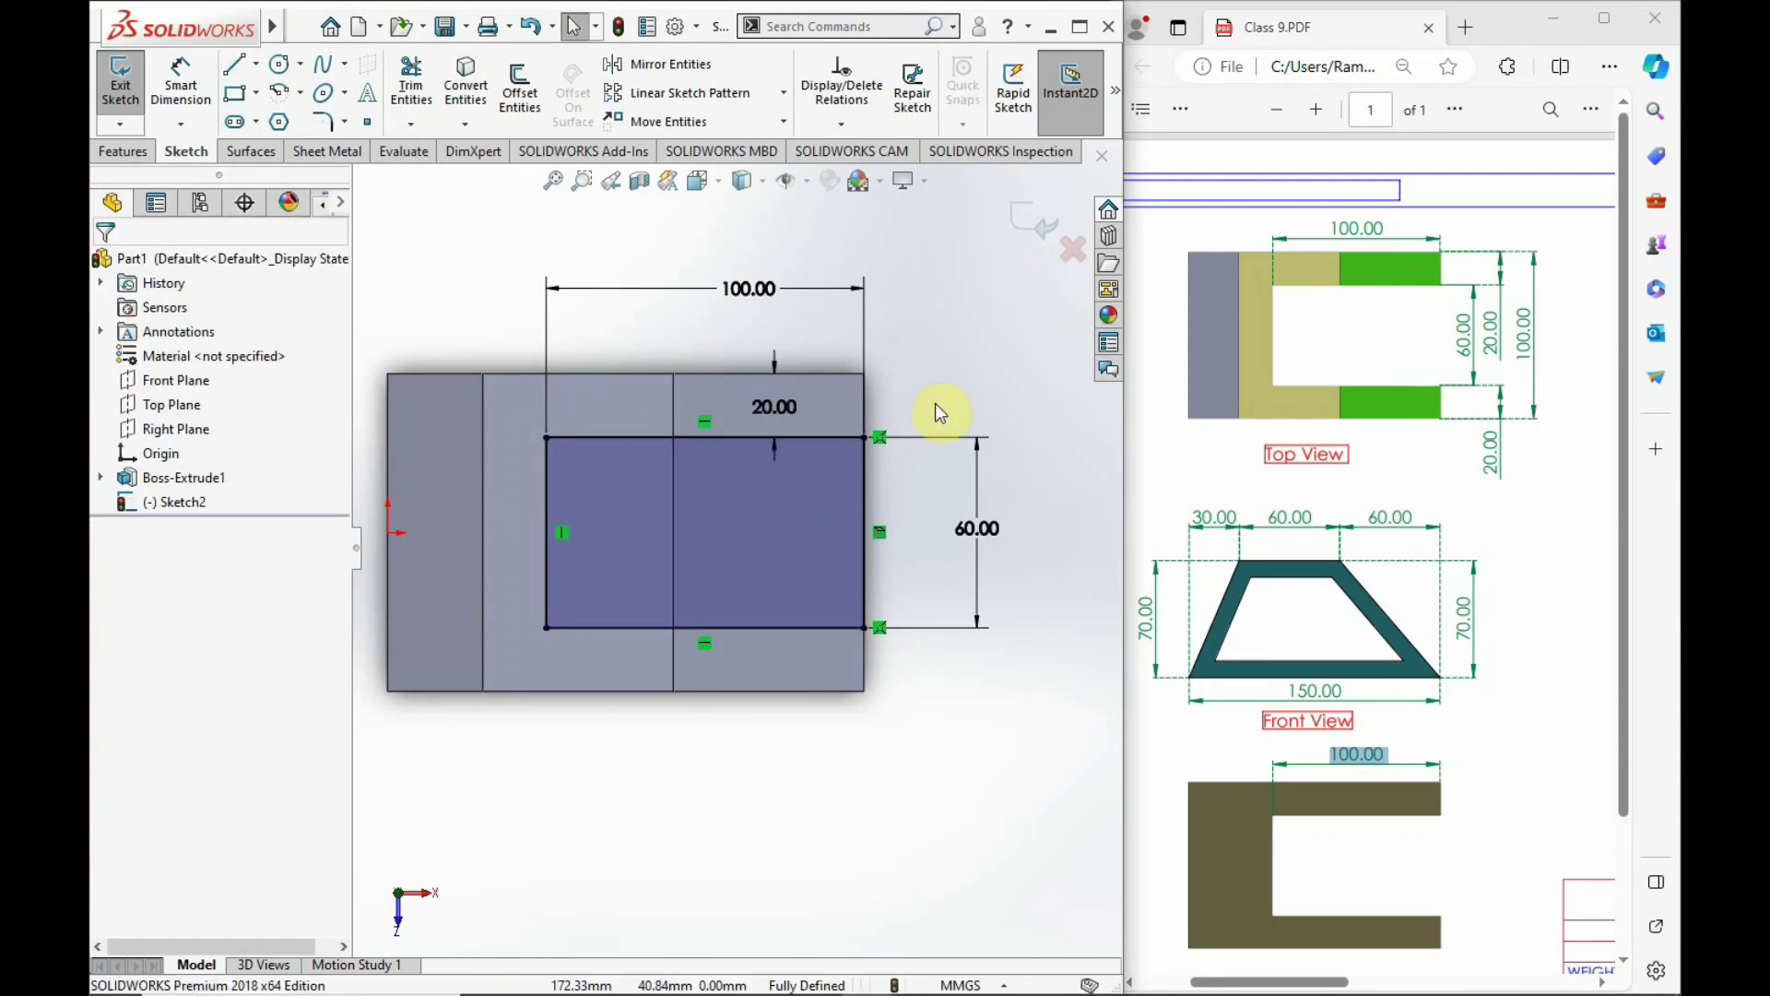
key("ctrl+z")
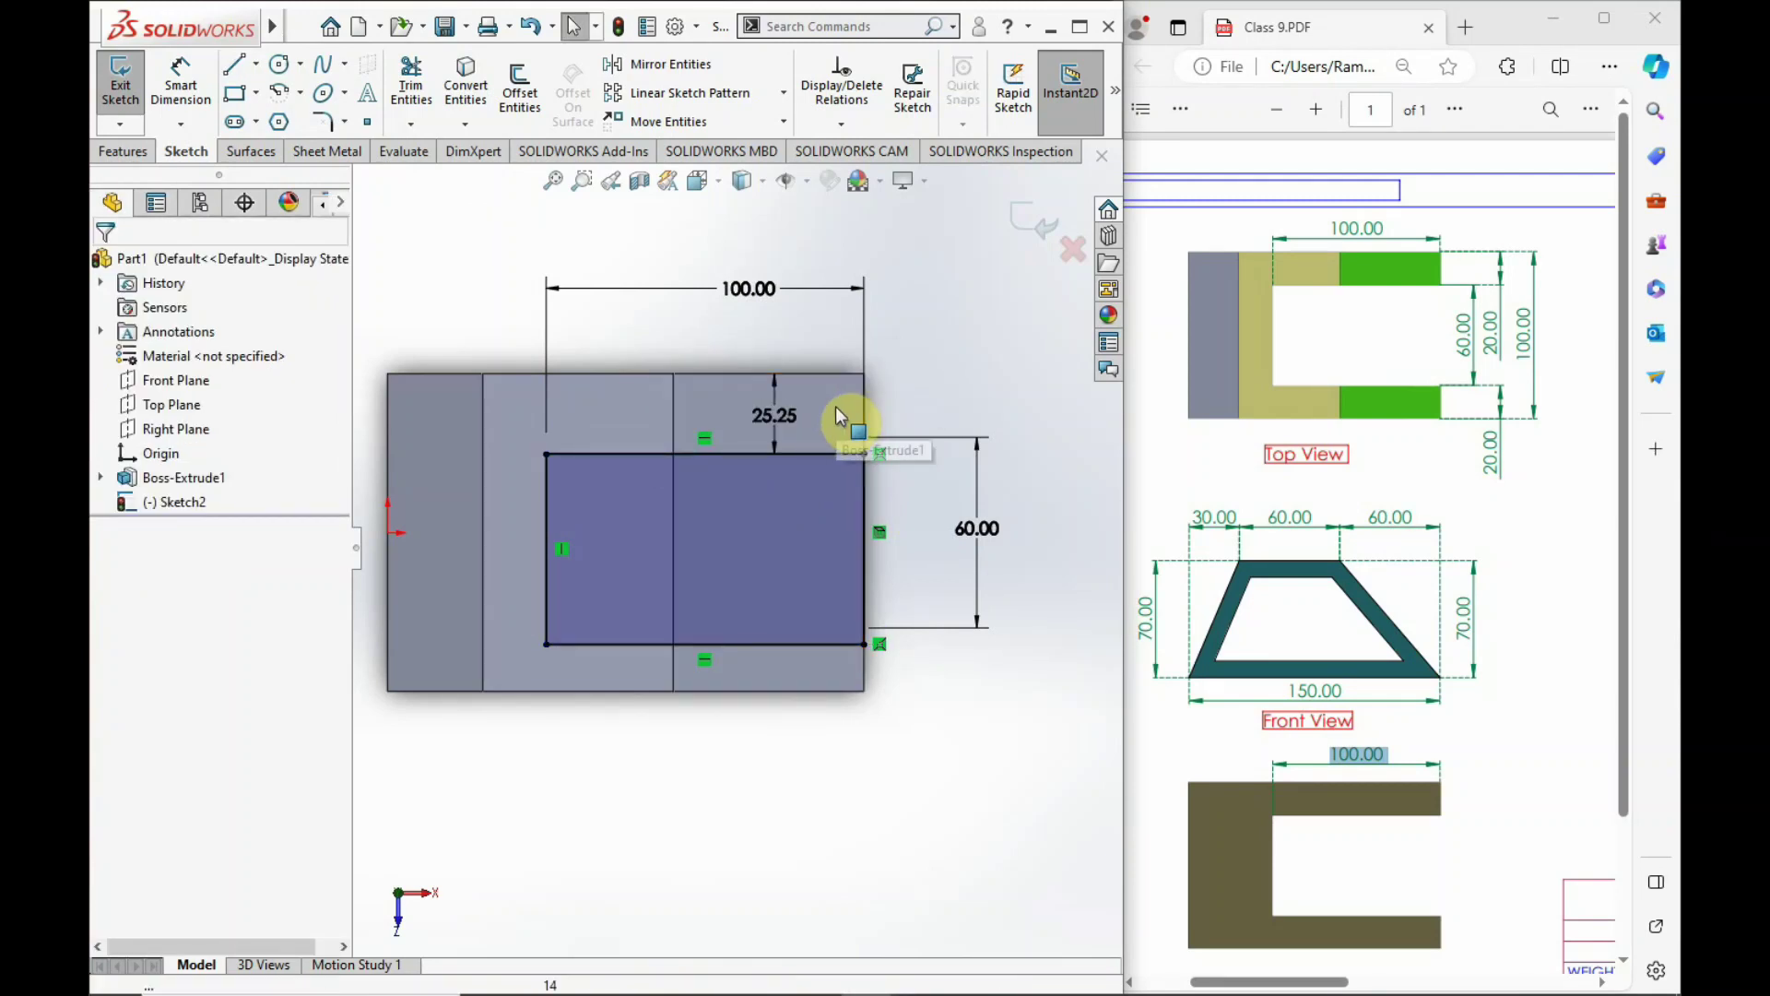
key("ctrl+z")
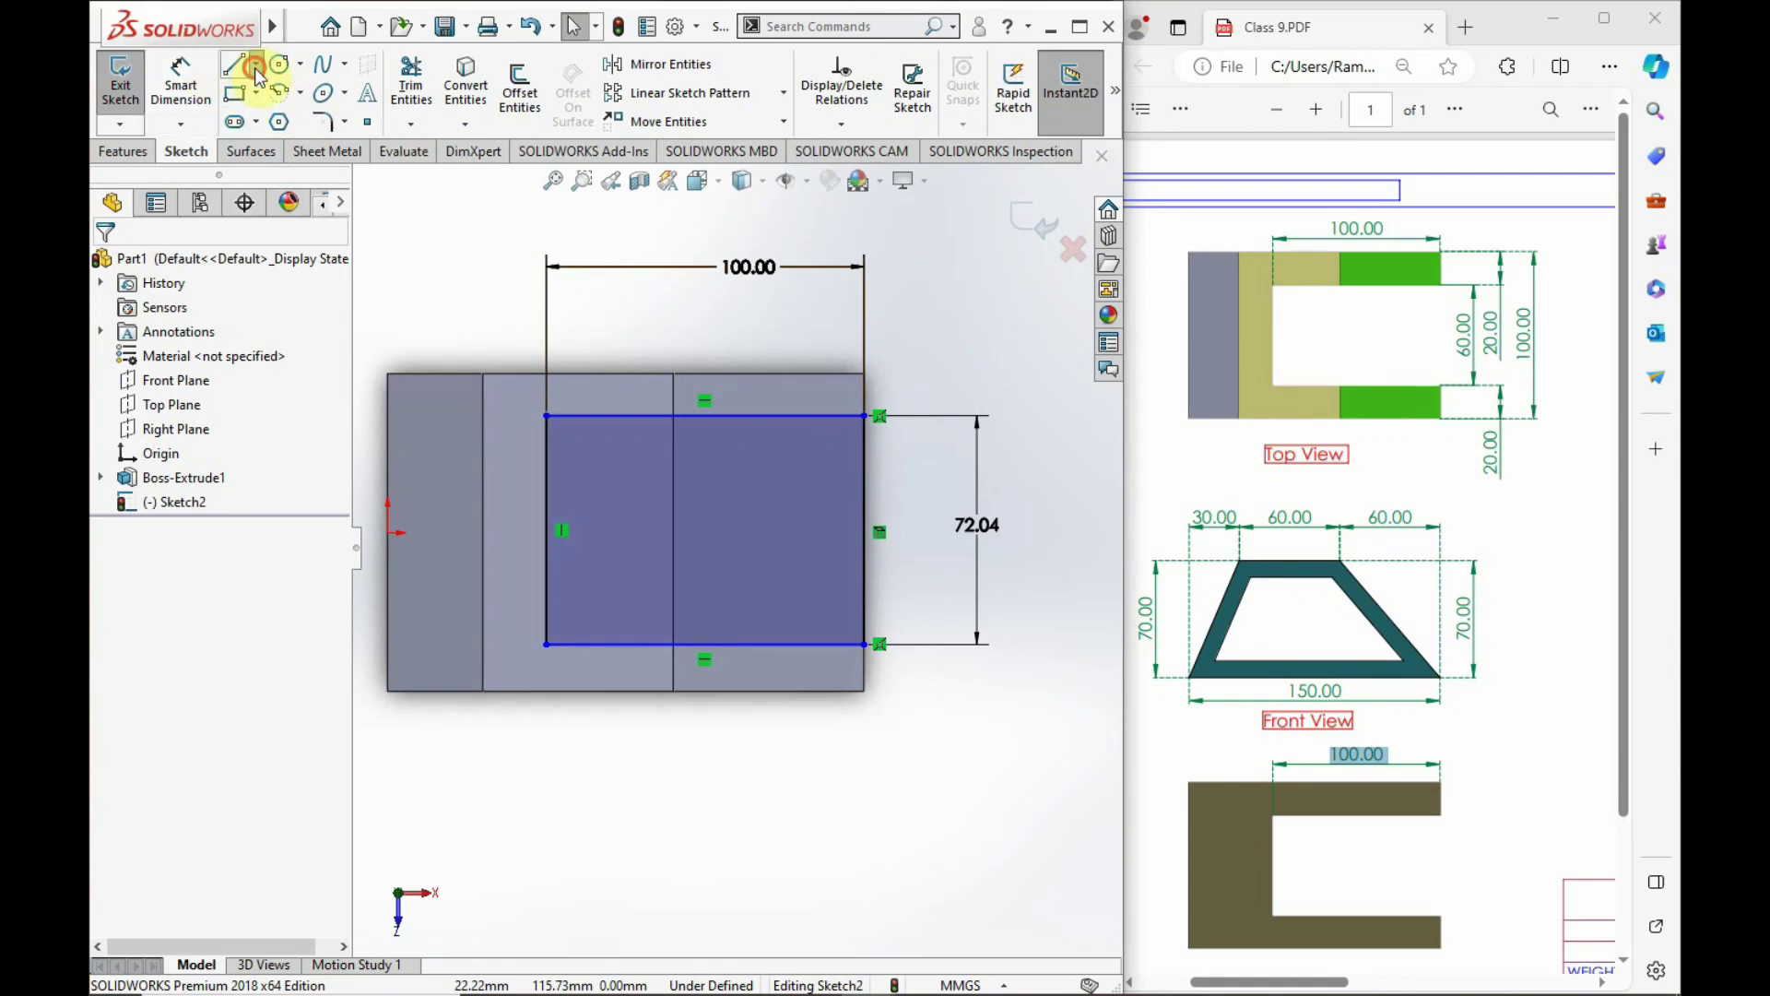
Set the slot rectangle's height dimension to 60 mm.
left_click(255, 64)
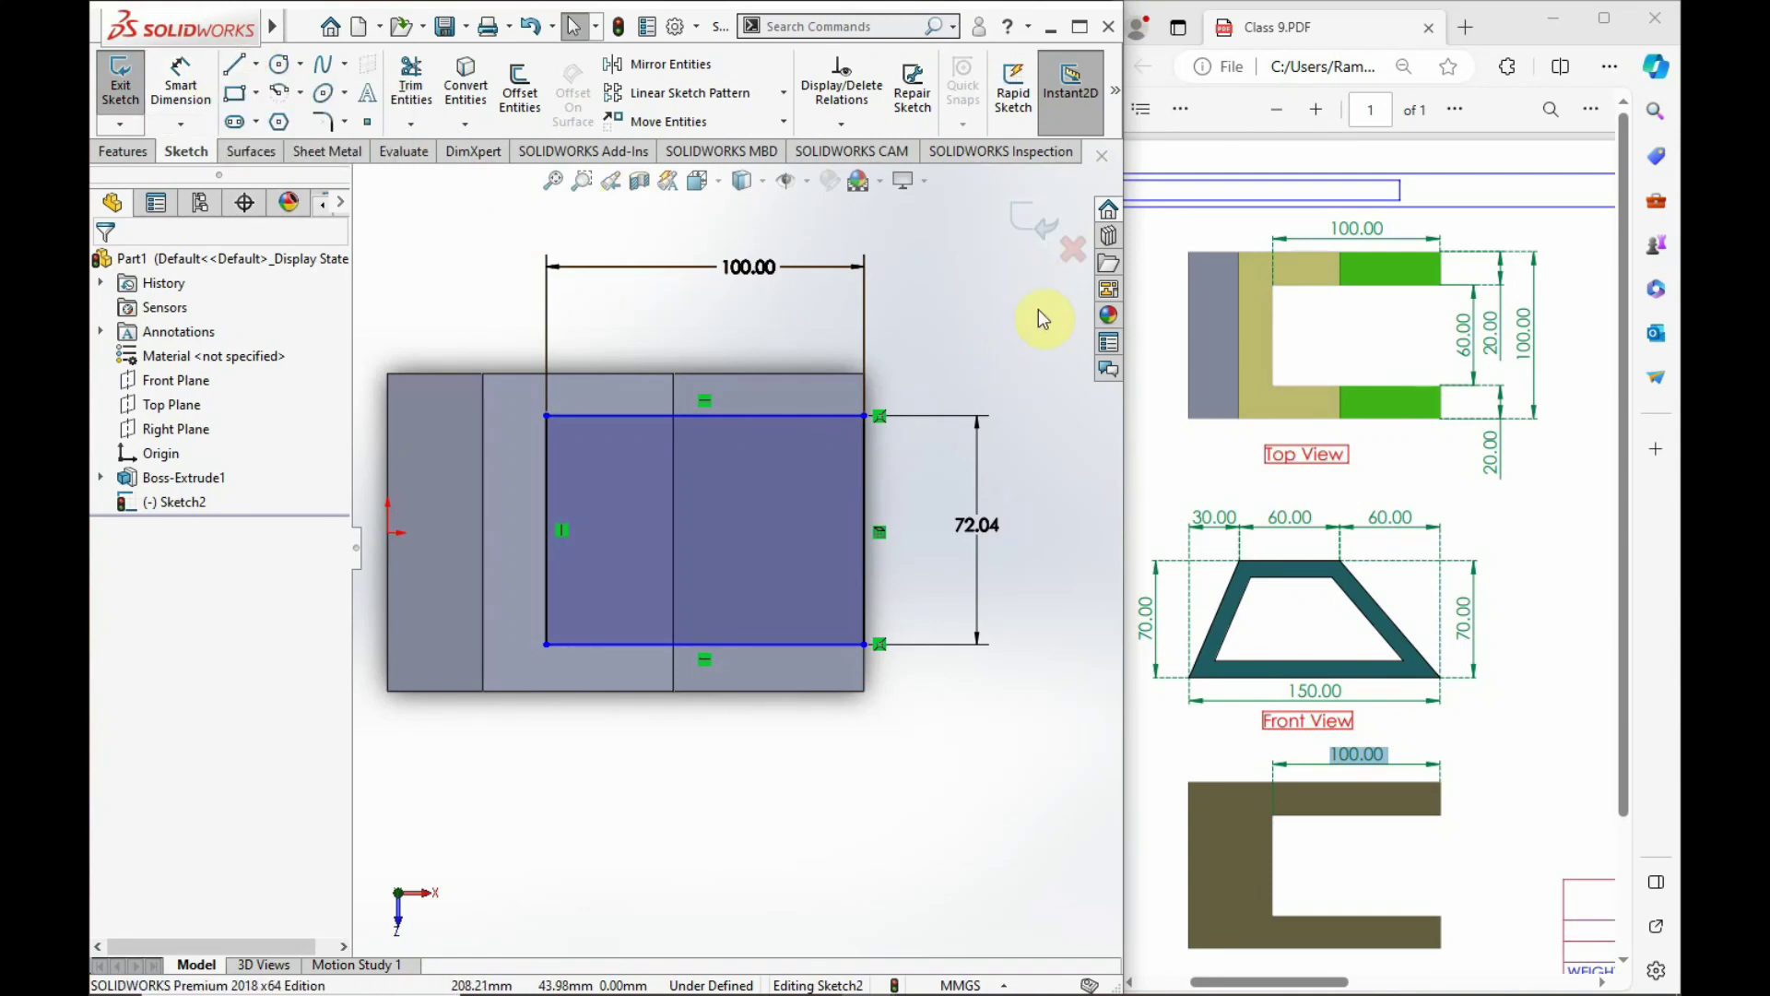
double_click(979, 525)
type("60")
key("Return")
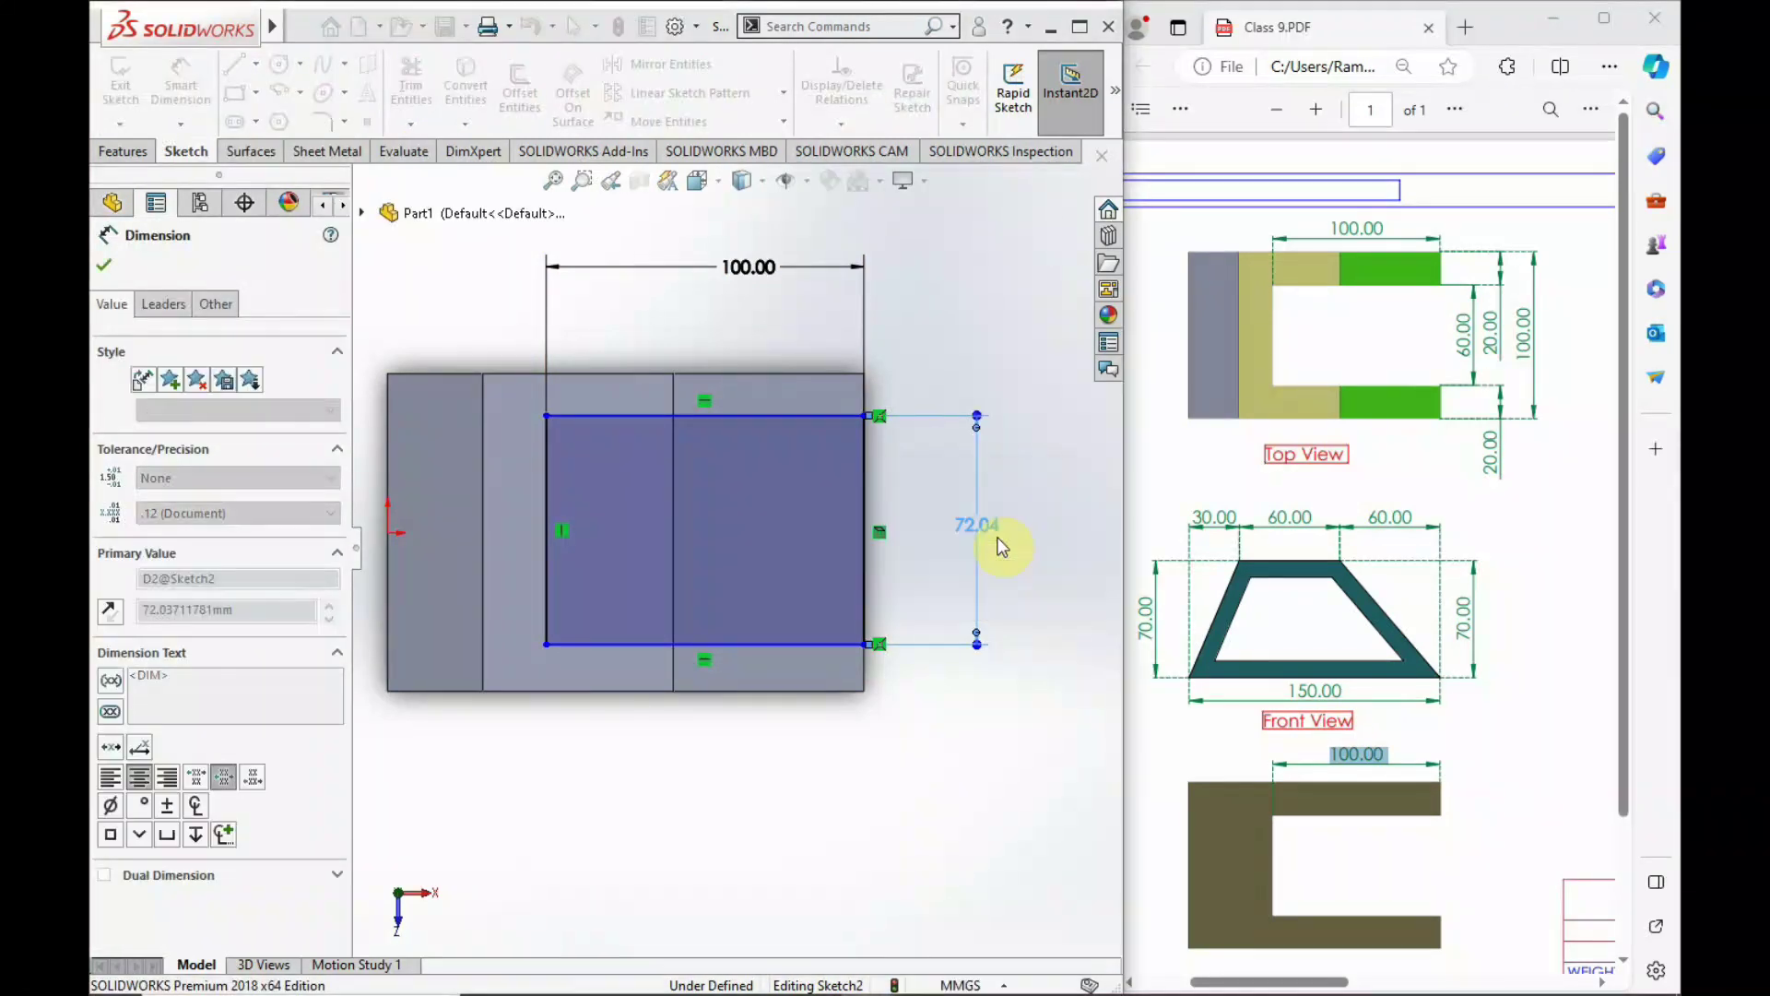
key("Escape")
Draw a horizontal centerline from the origin to the slot's right-edge midpoint.
left_click(255, 64)
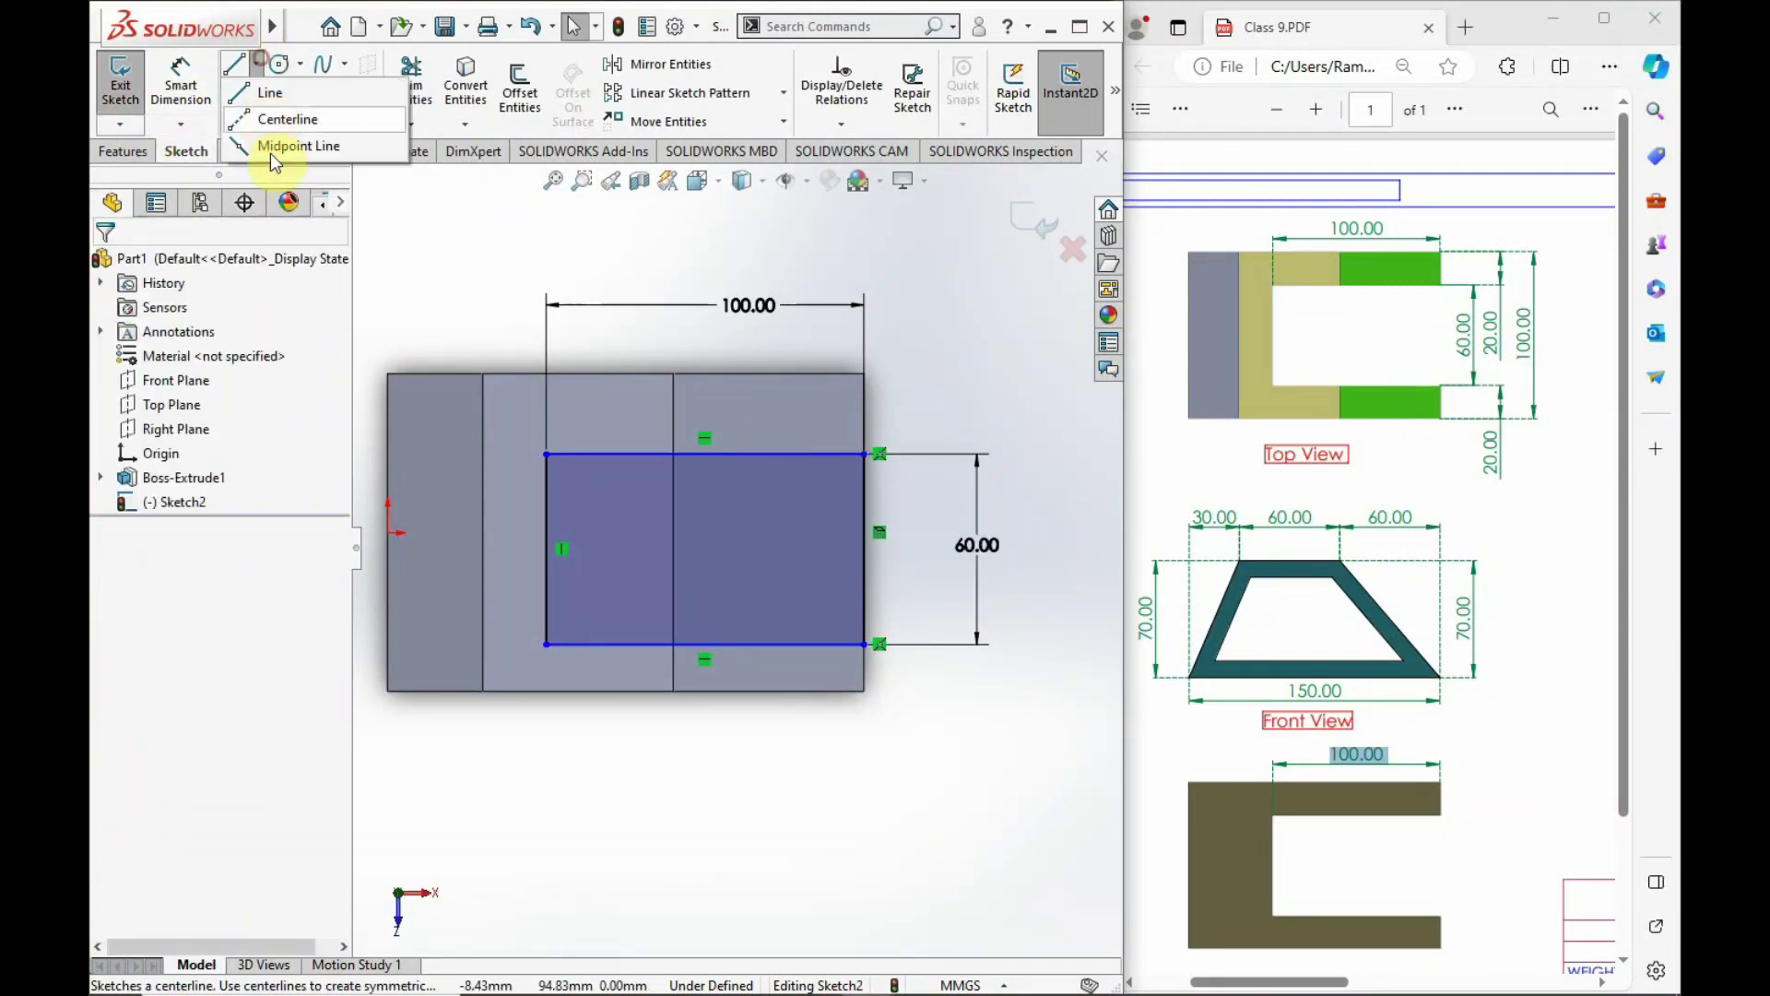
left_click(292, 120)
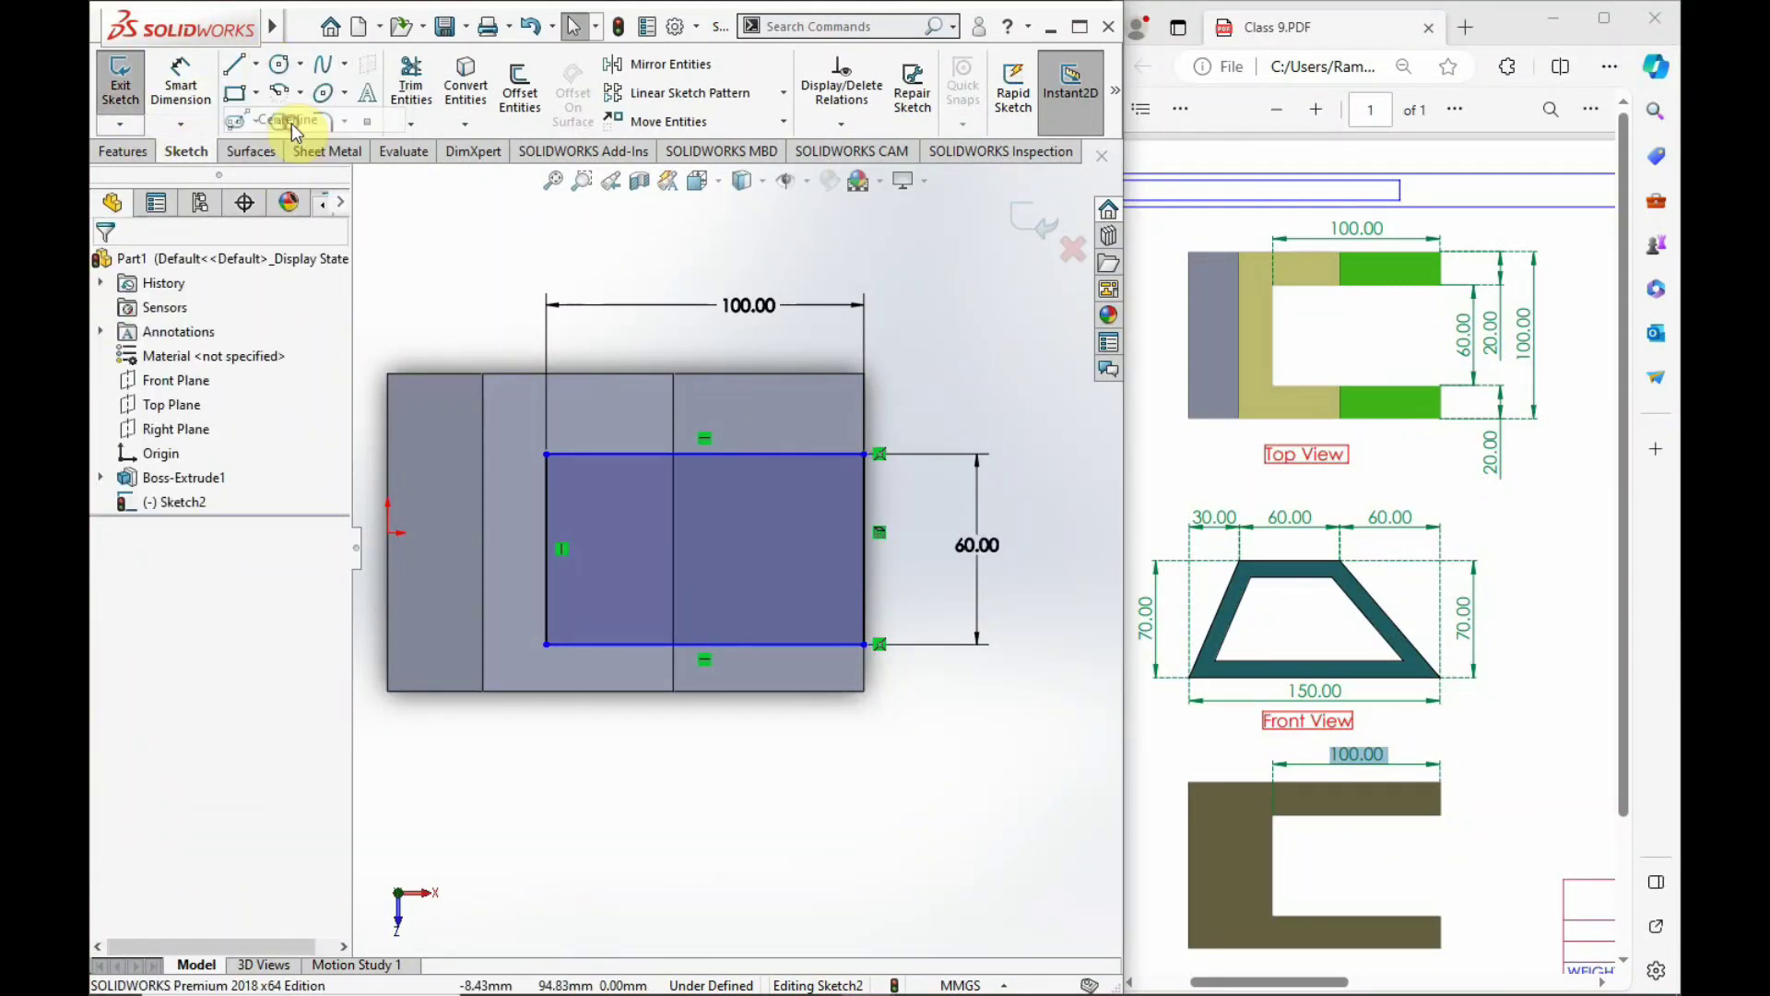
left_click(863, 550)
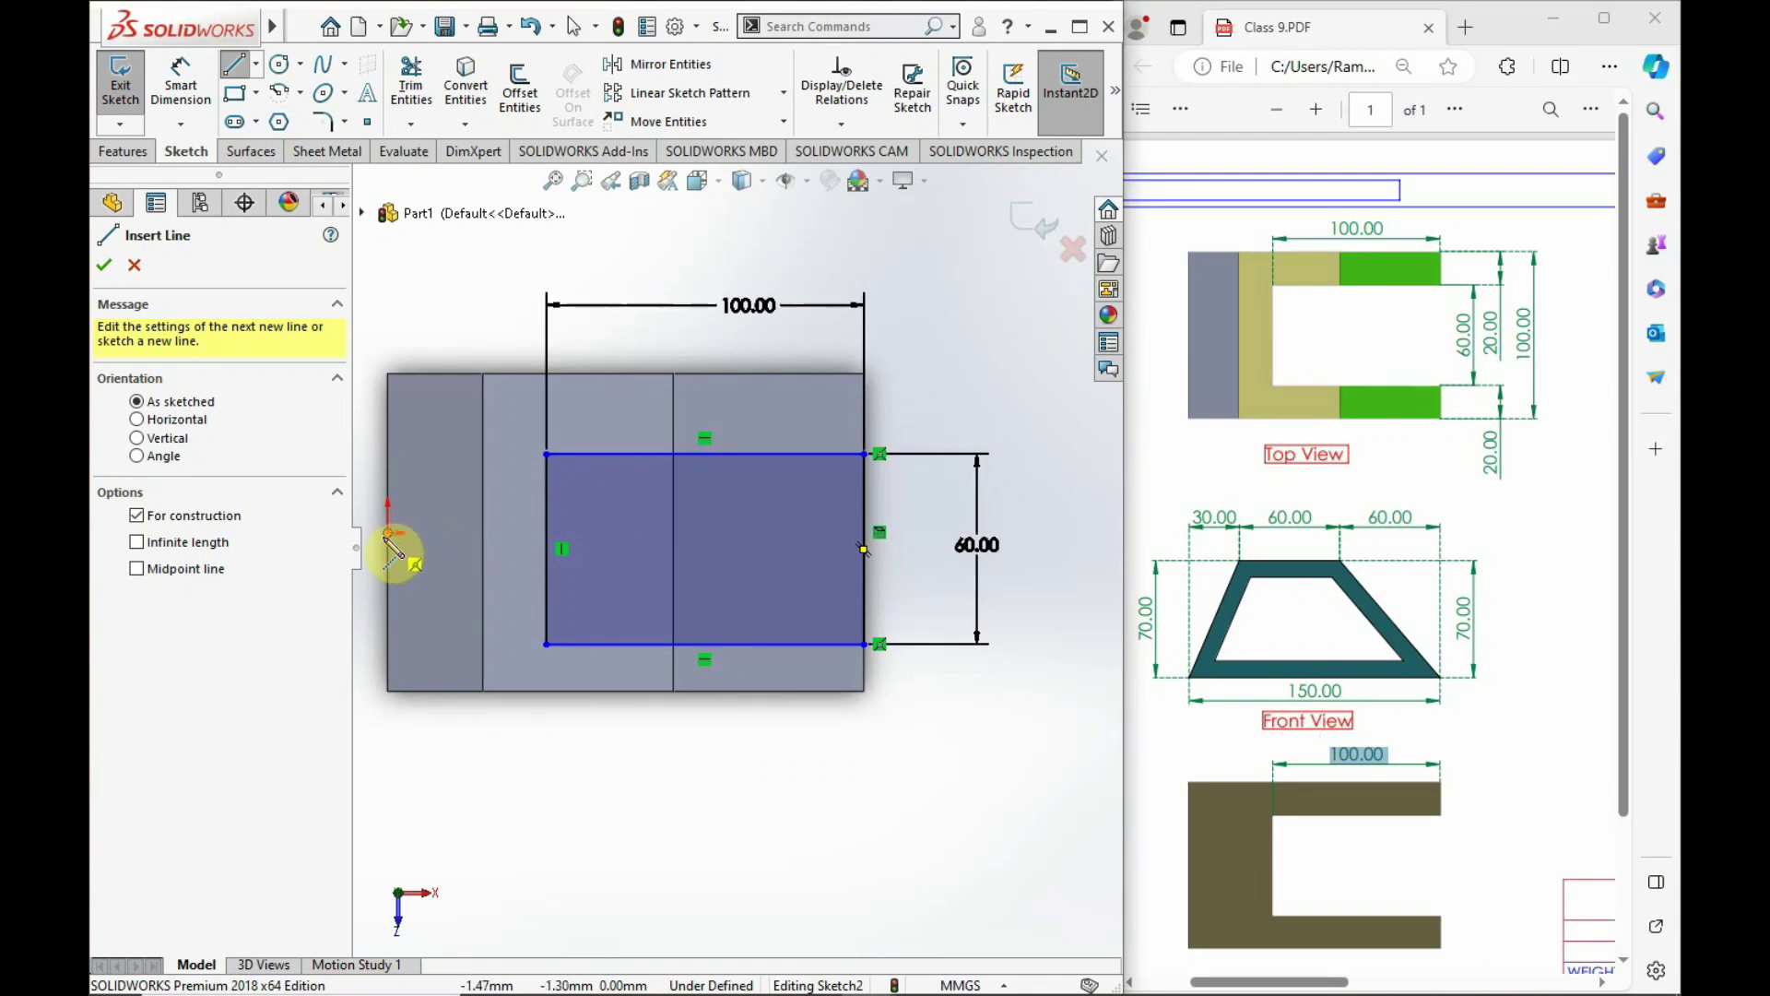
left_click(388, 534)
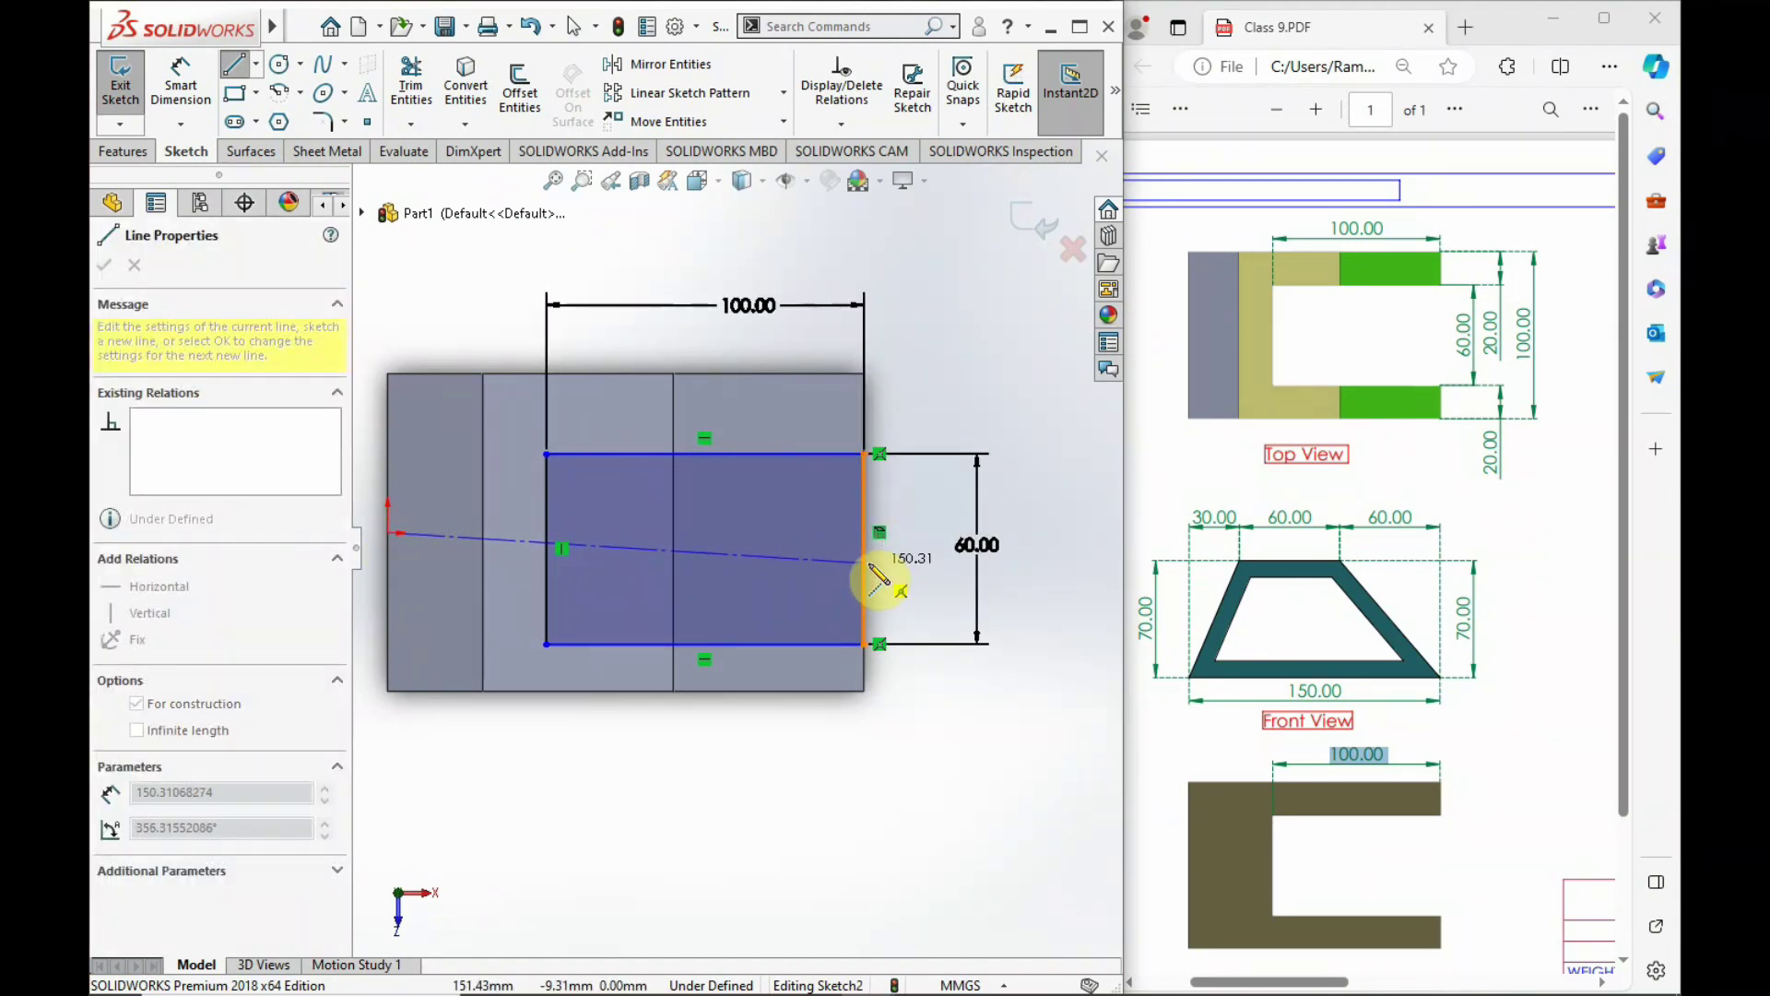
left_click(863, 550)
left_click(885, 551)
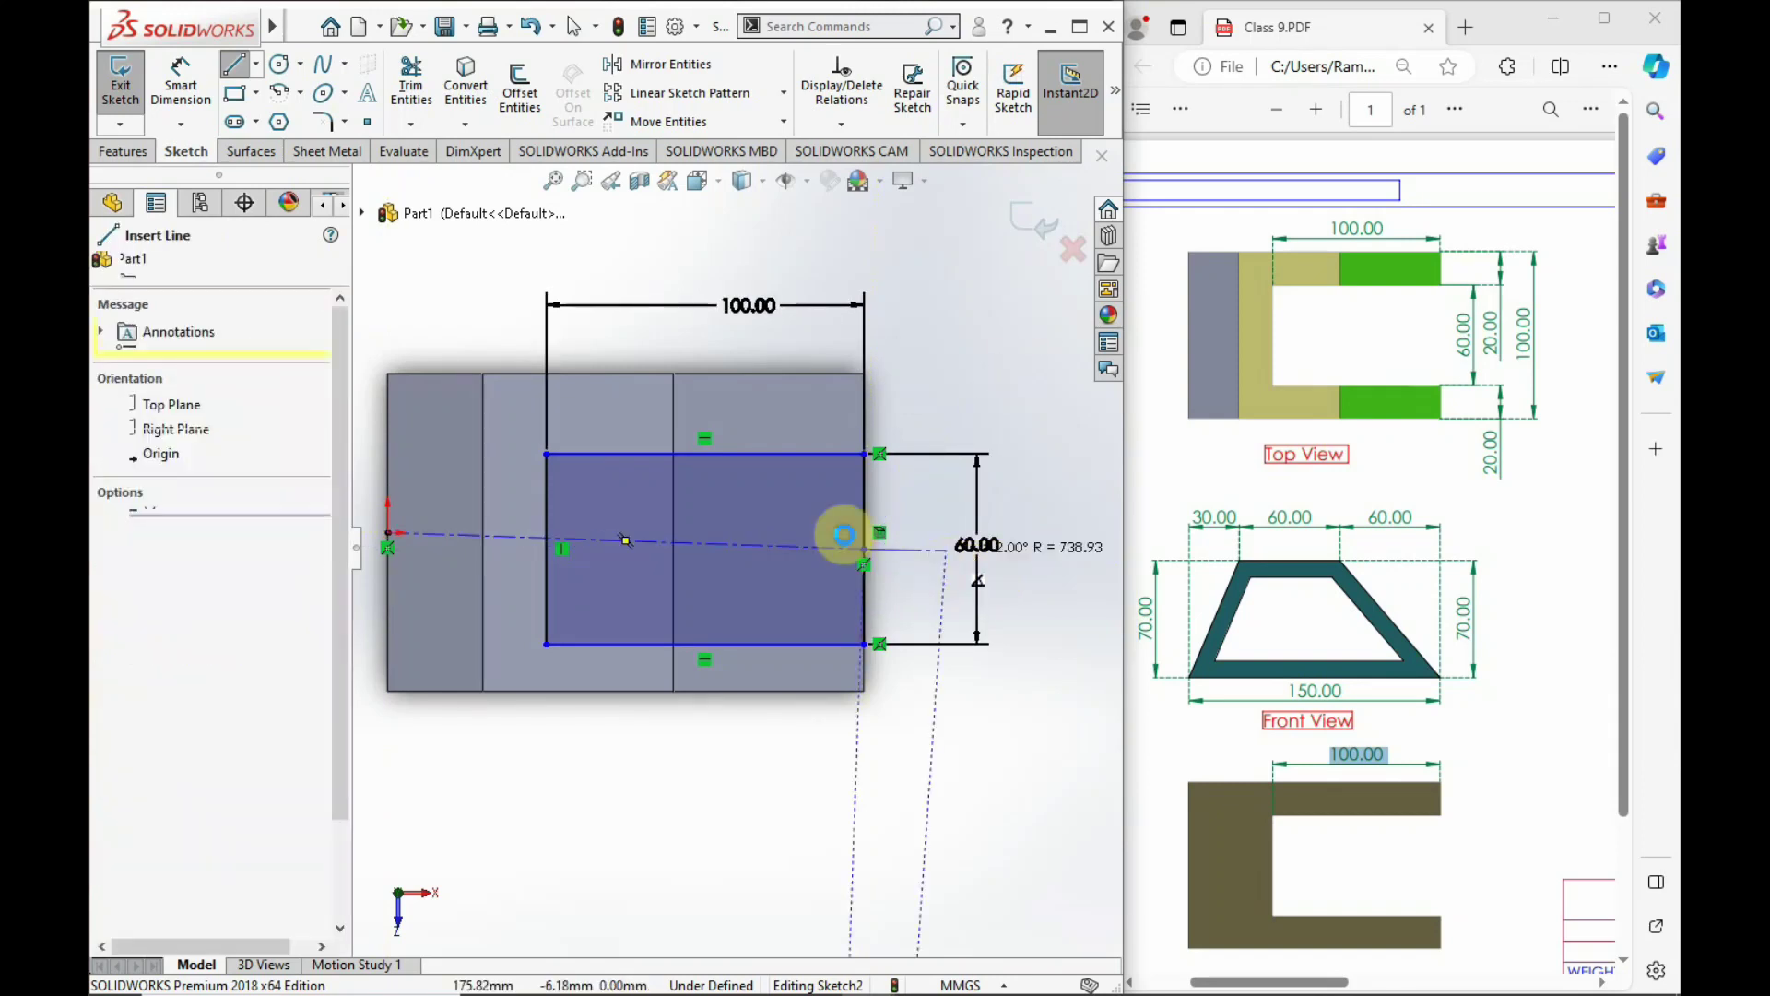
key("Escape")
left_click(728, 545)
left_click(799, 459)
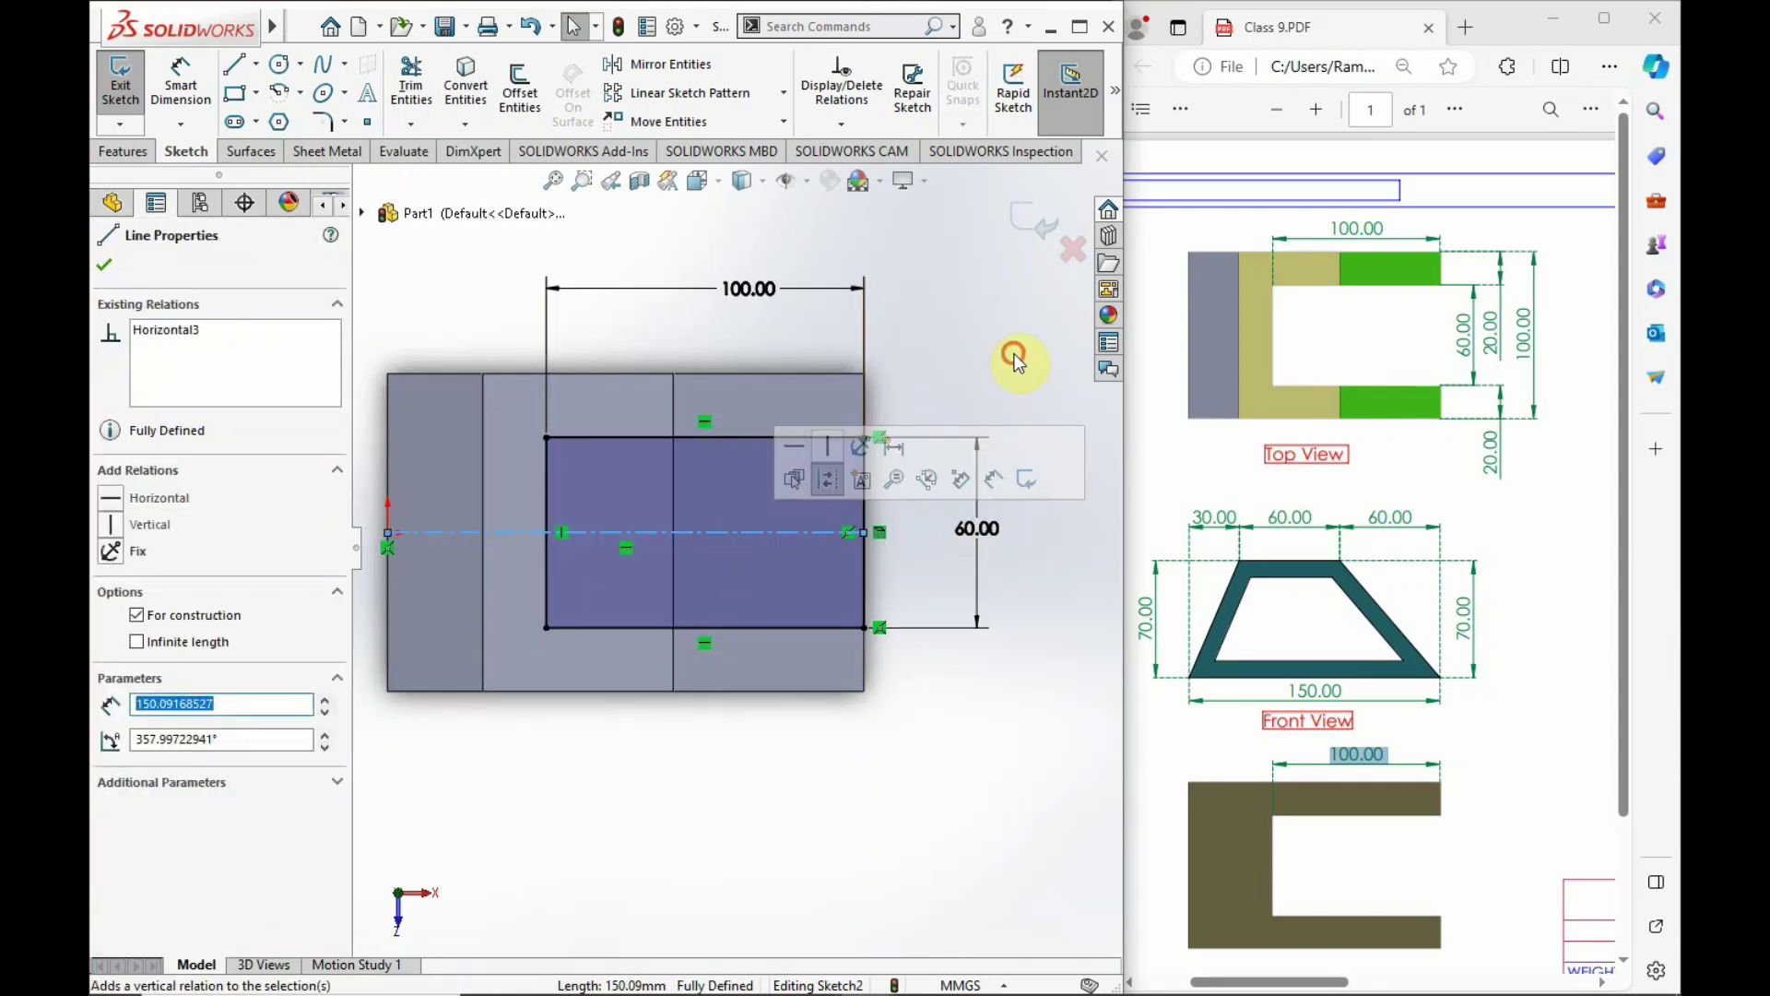
left_click(1020, 356)
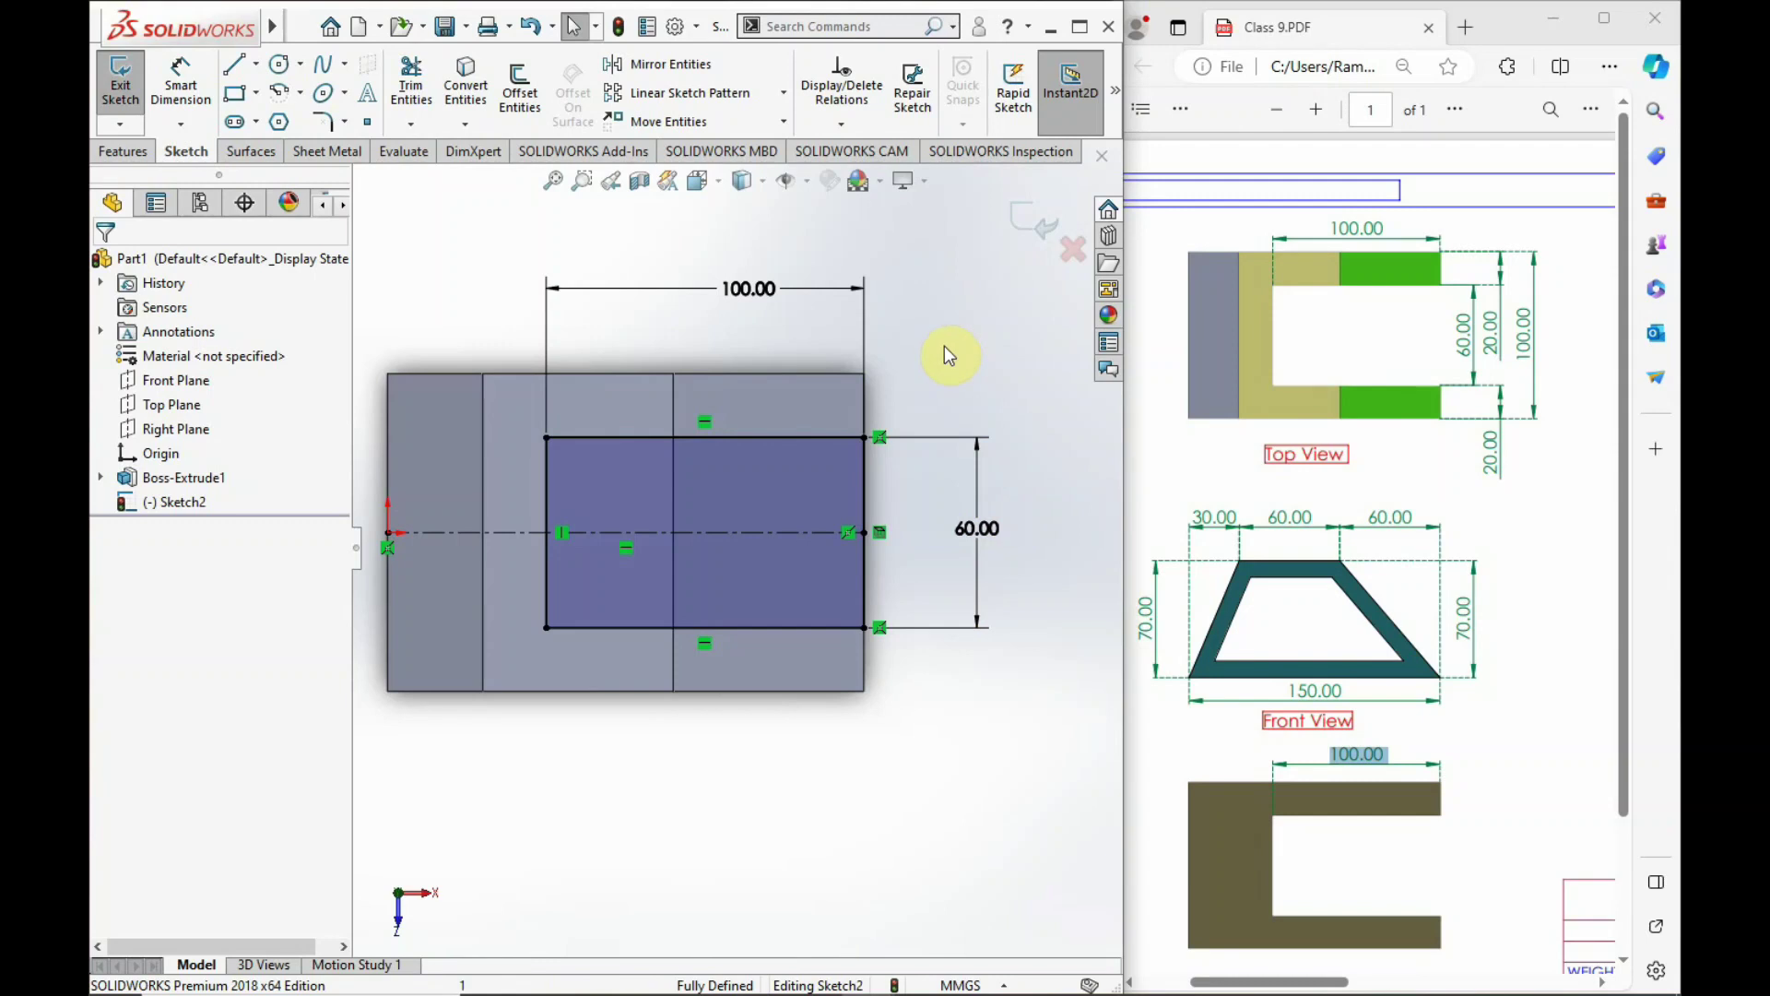
Extruded-cut the 100 × 60 slot sketch Through All, starting from the sketch plane.
middle_click_drag(751, 644, 679, 480)
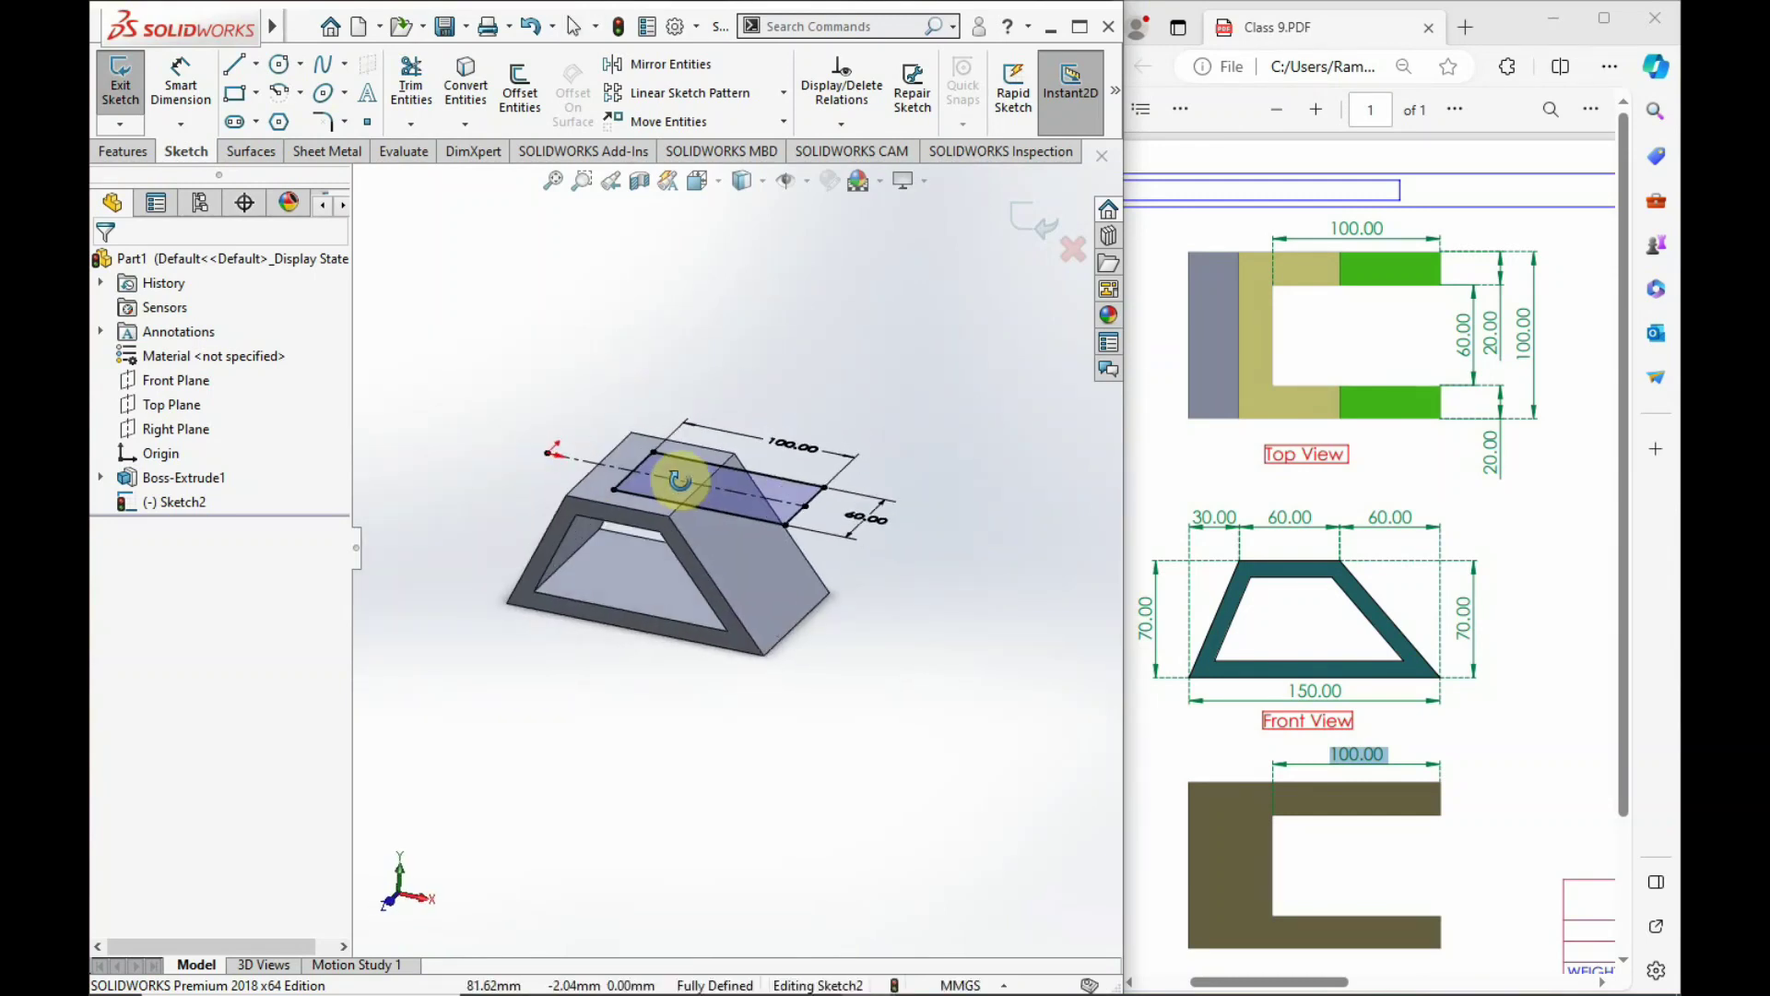
scroll(680, 479, "down", 2)
scroll(692, 493, "down", 2)
left_click(148, 151)
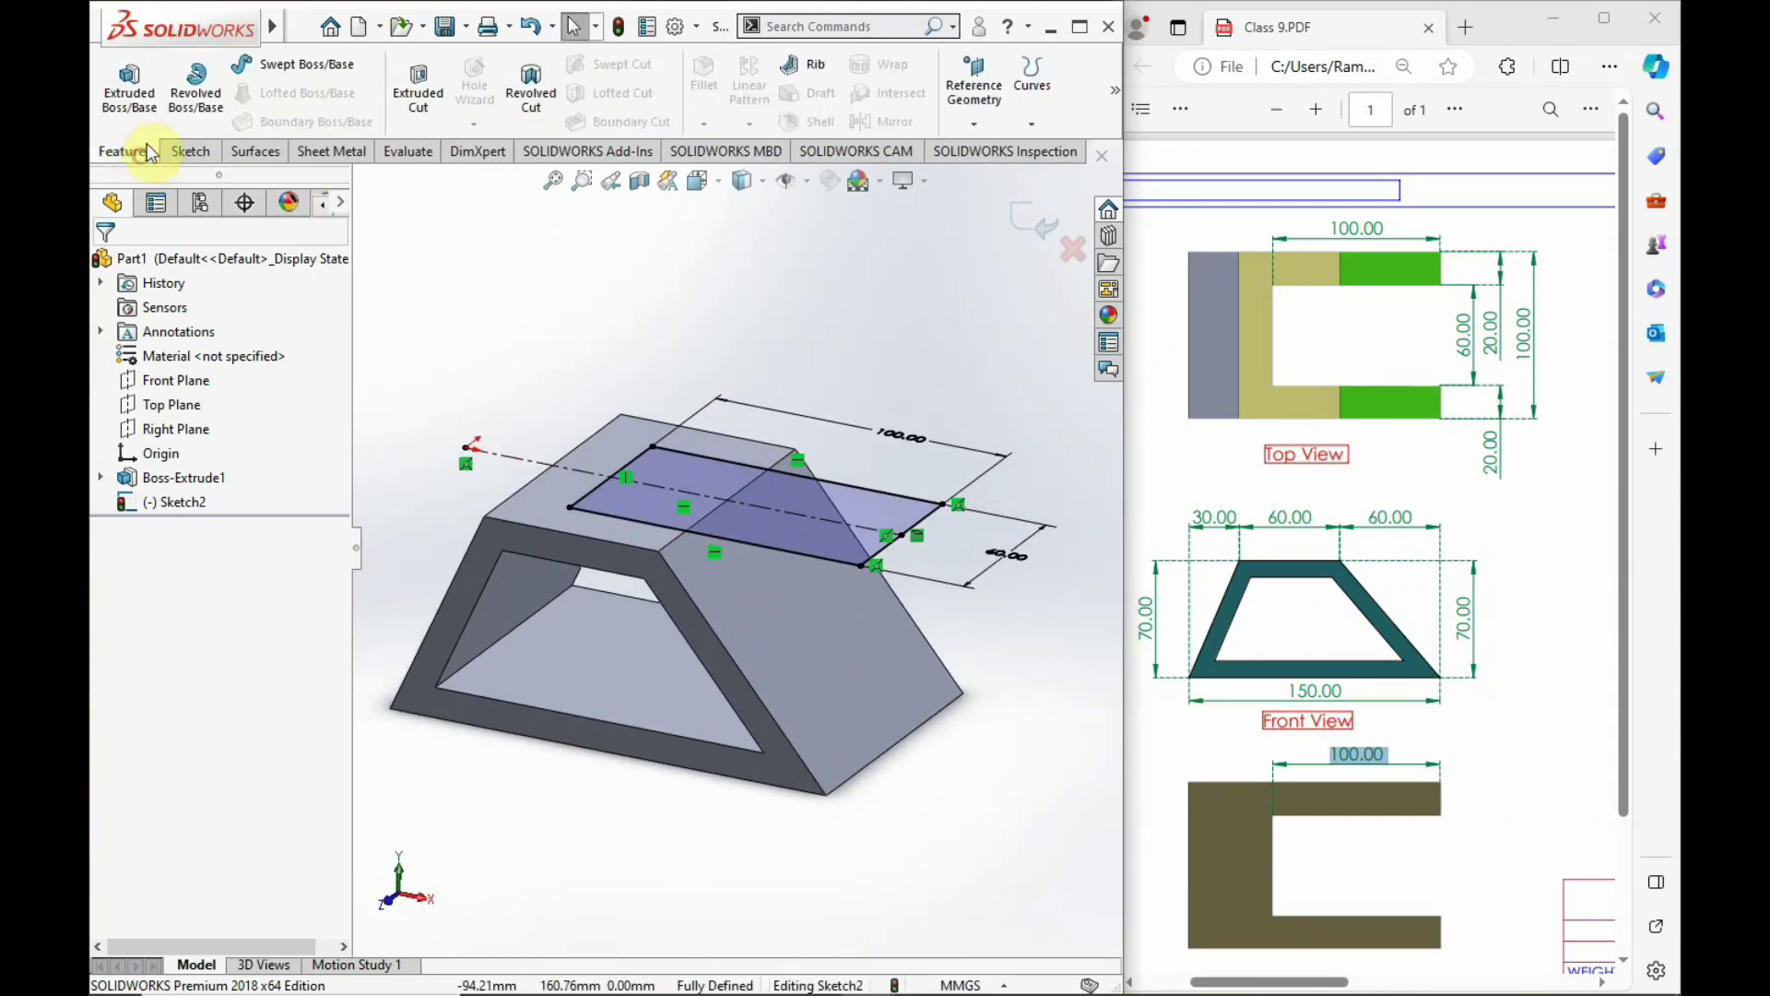
left_click(410, 97)
left_click(207, 332)
left_click(443, 358)
left_click(147, 397)
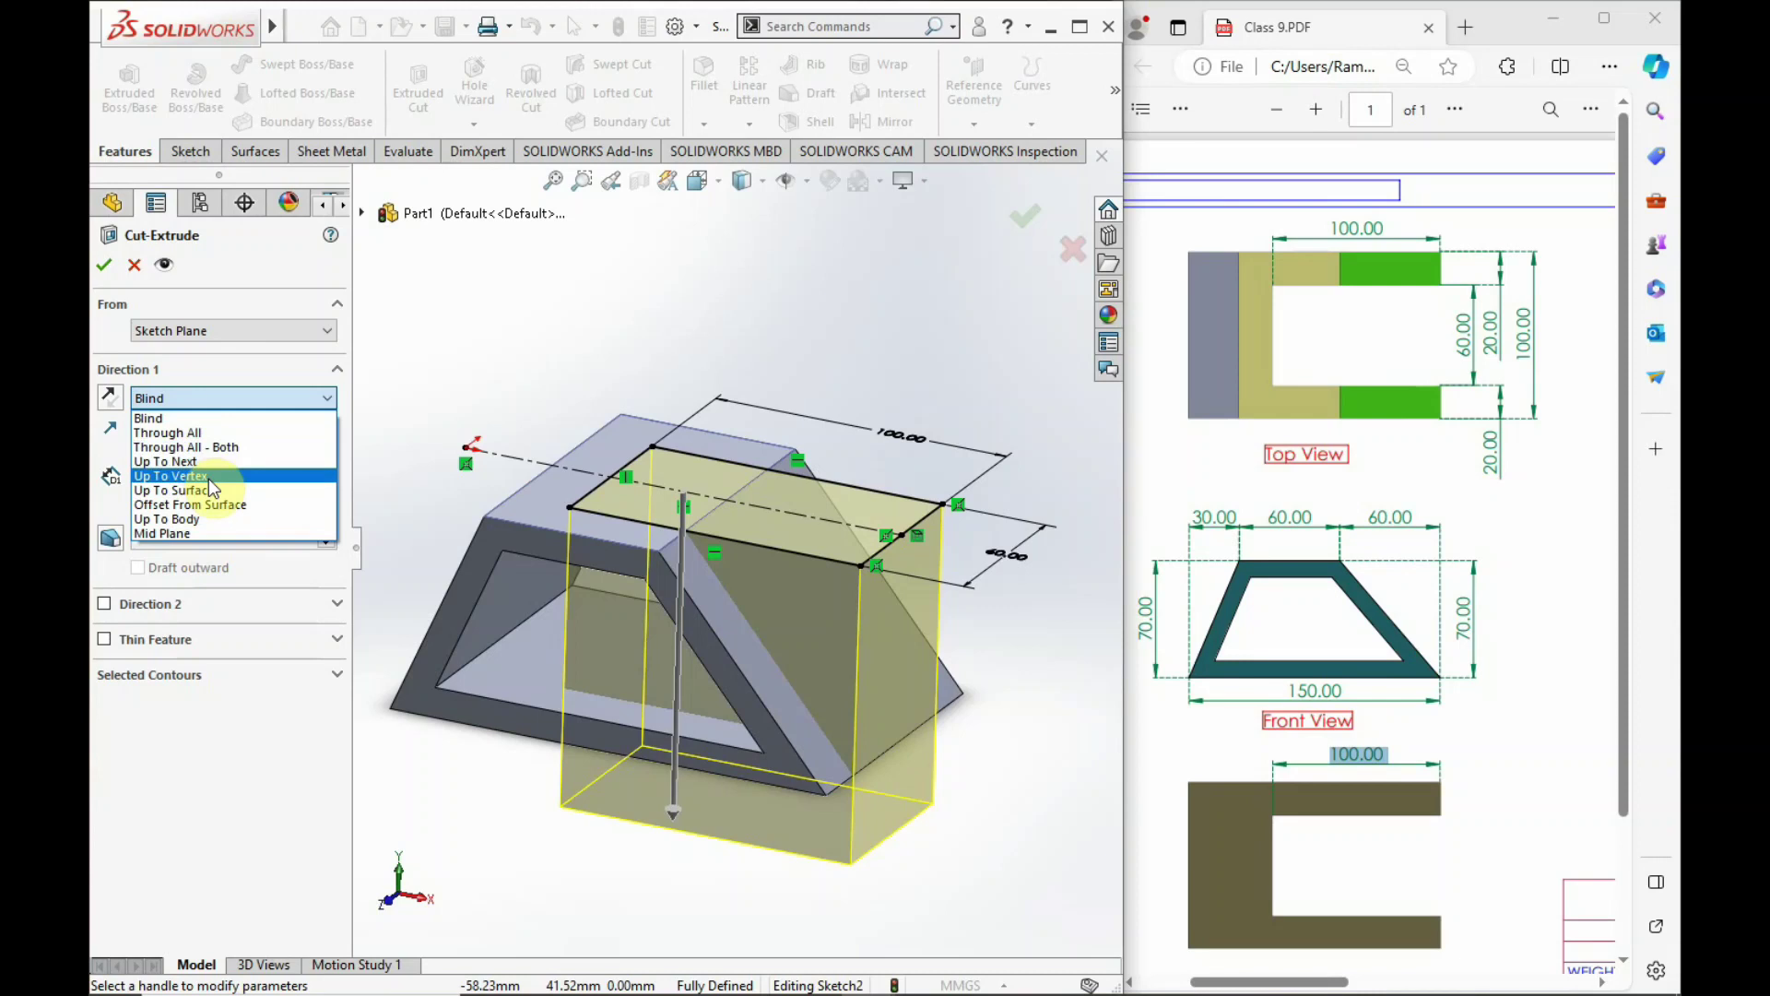
left_click(214, 447)
mouse_move(861, 640)
middle_mouse_down()
mouse_move(848, 676)
mouse_move(821, 679)
middle_mouse_up()
left_click(103, 265)
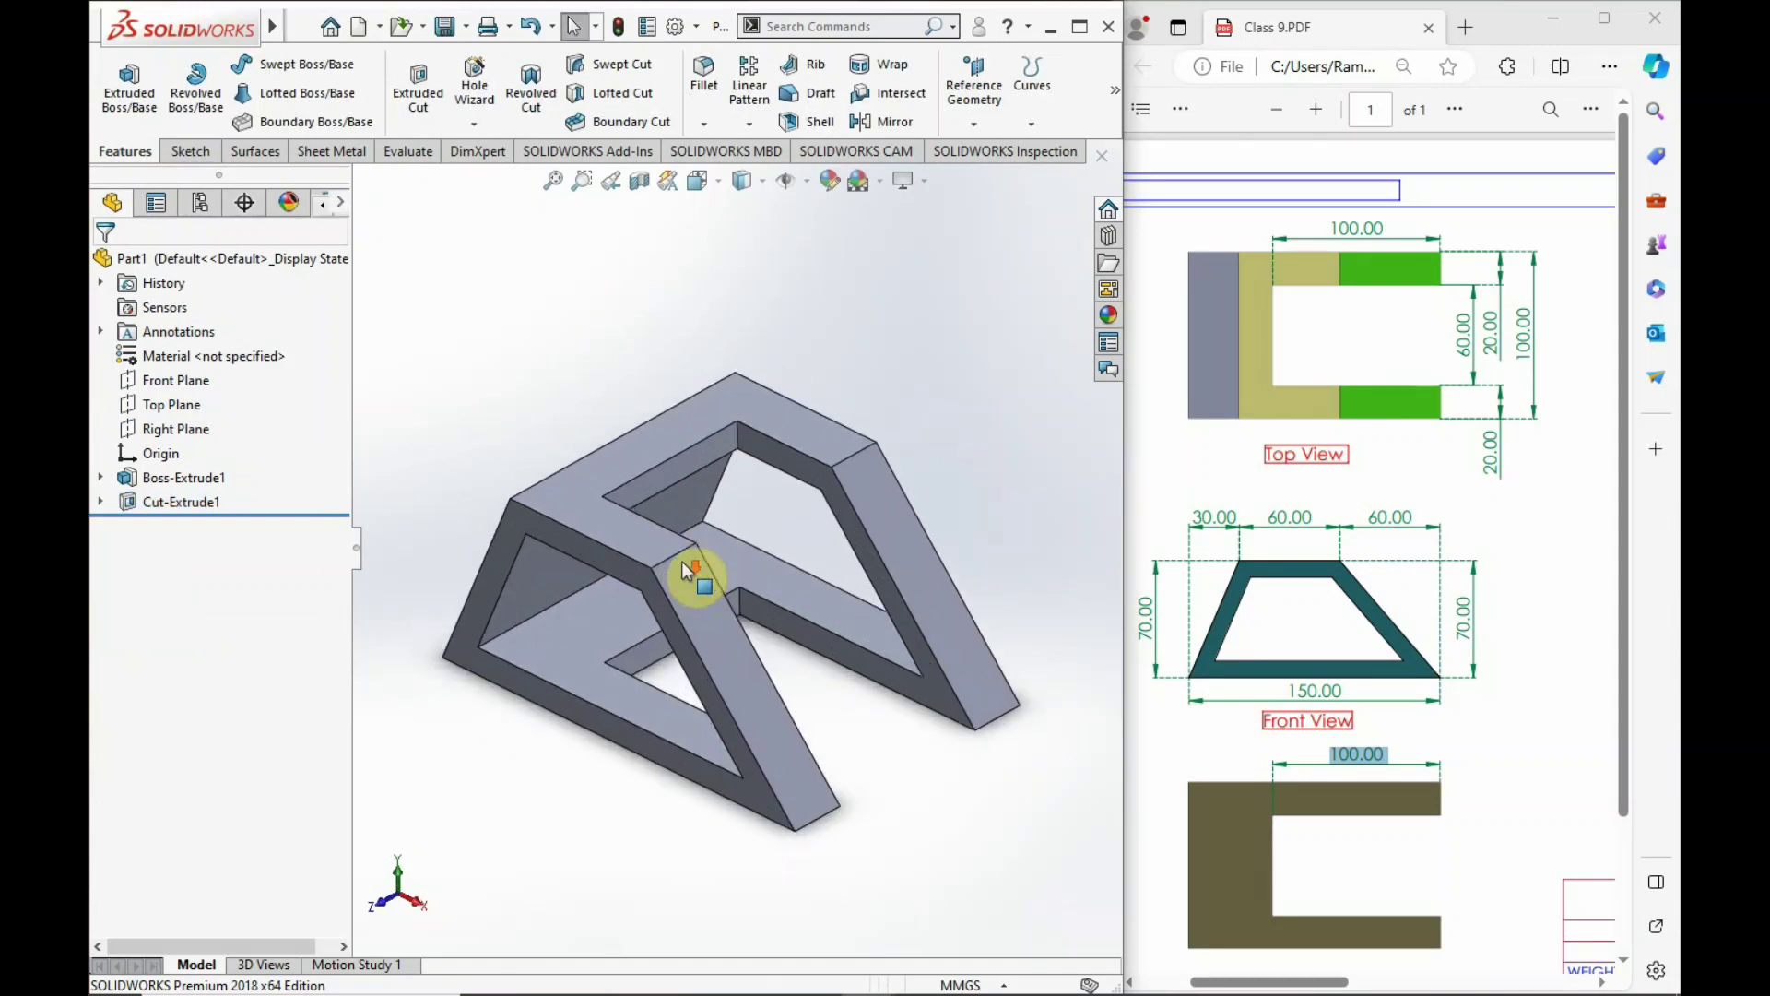
Tilt the model, then switch to the standard Top view.
scroll(691, 573, "down", 2)
scroll(809, 686, "down", 2)
middle_click_drag(807, 687, 807, 740)
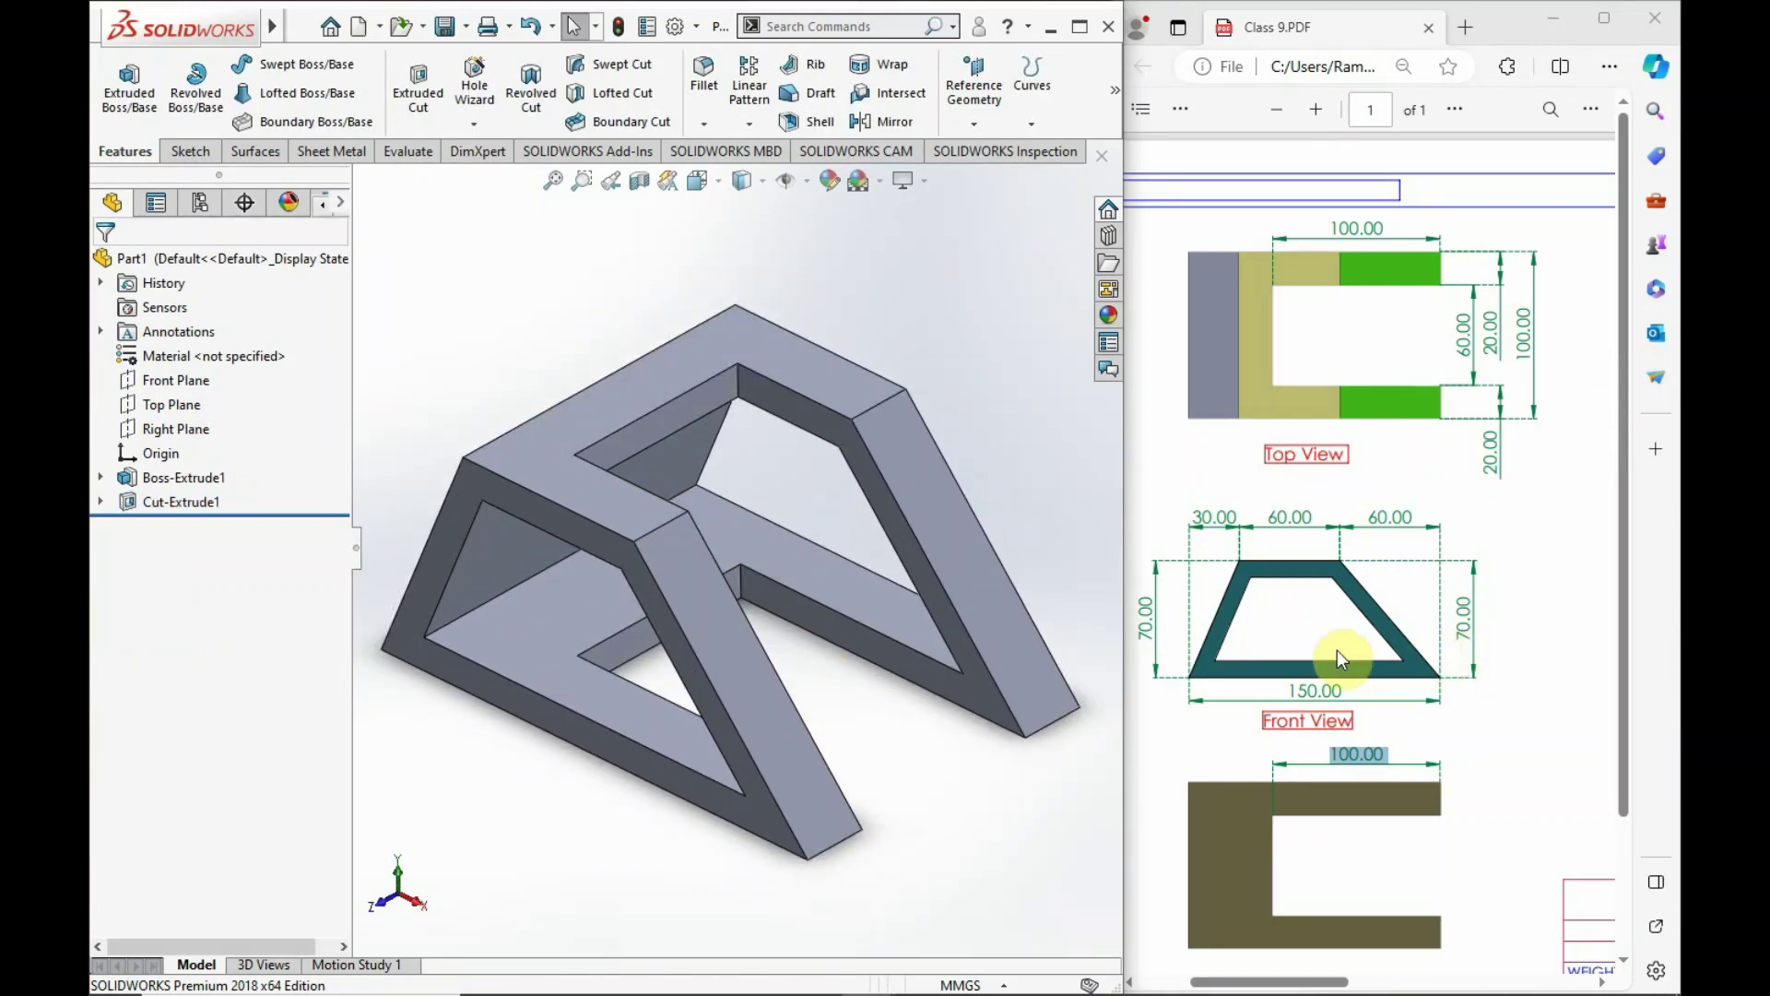
left_click(872, 259)
left_click(713, 183)
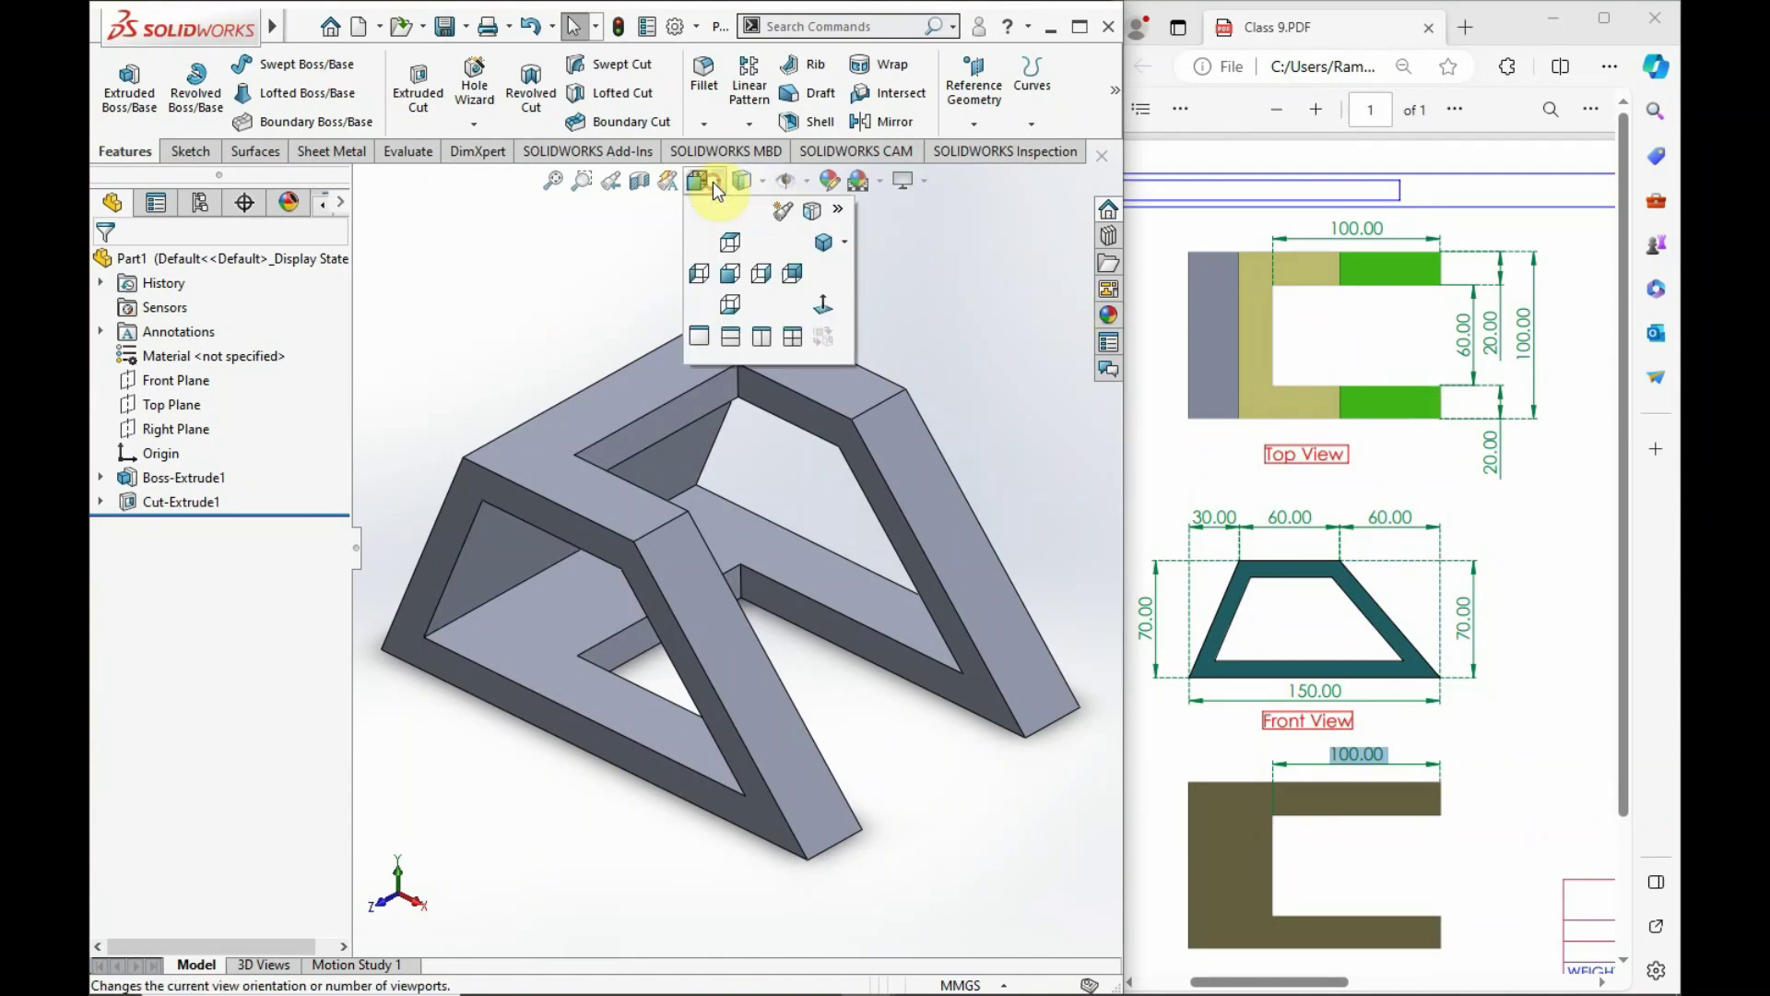
left_click(729, 240)
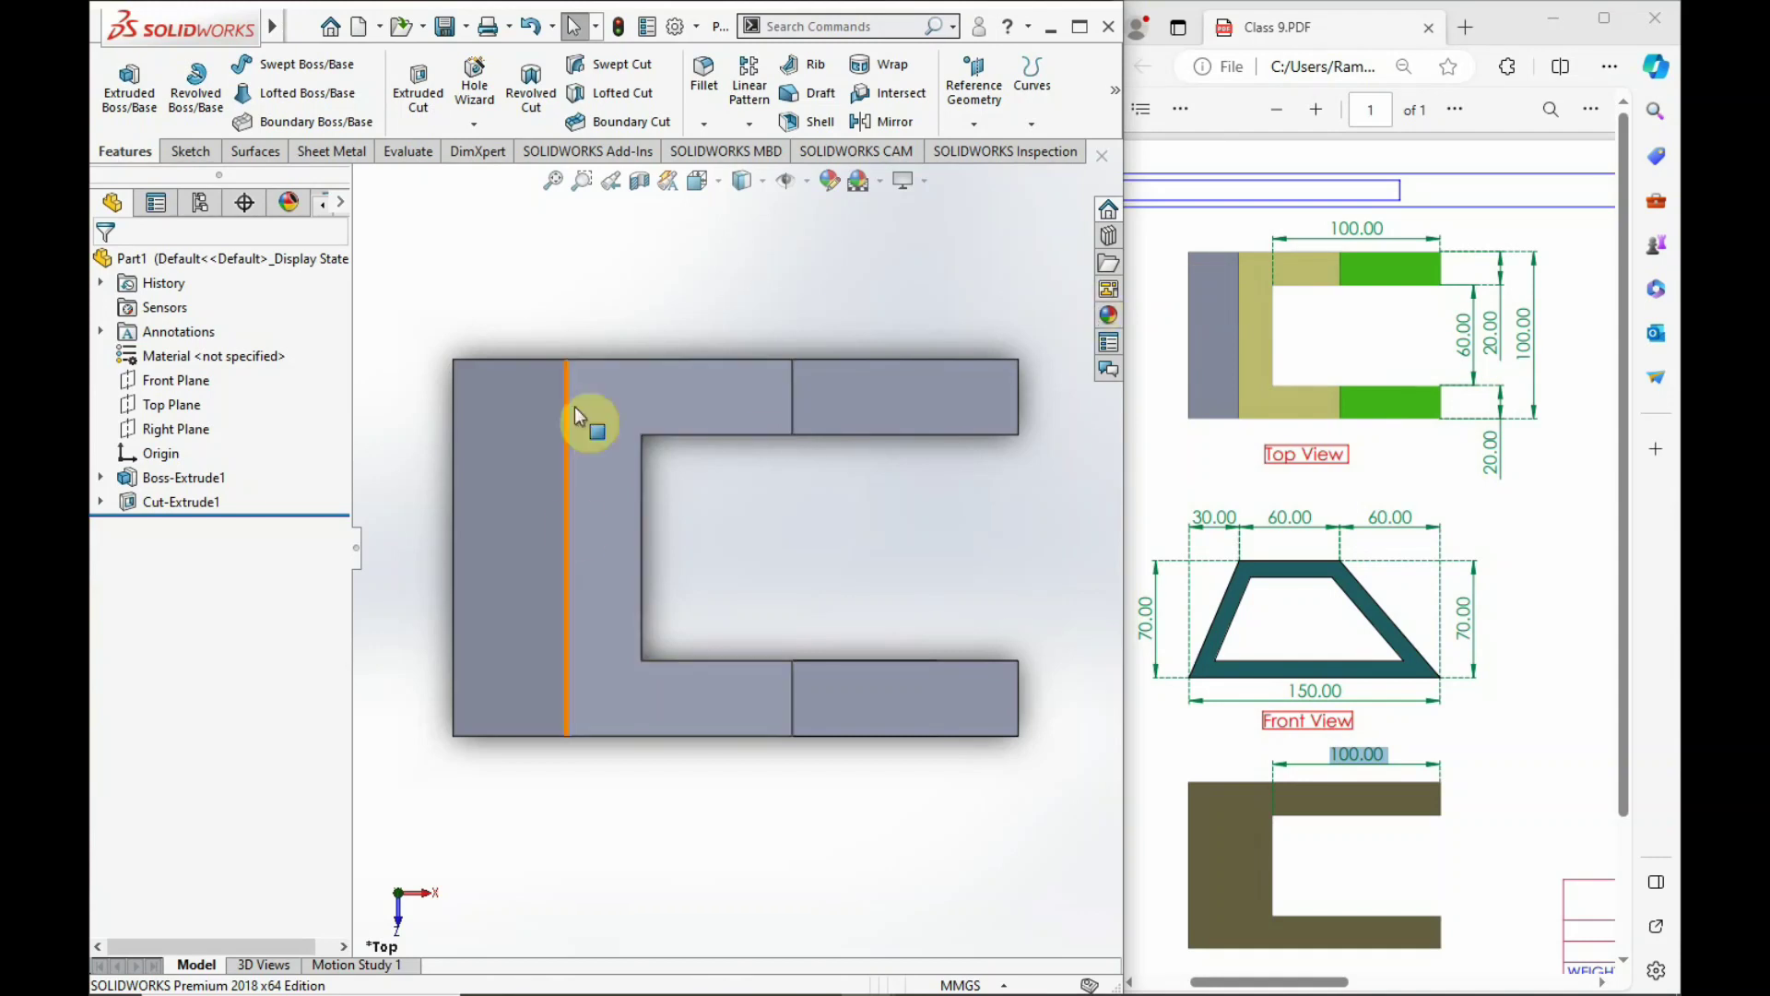
View the part from the Front, Bottom and Left standard orientations.
left_click(718, 190)
left_click(728, 274)
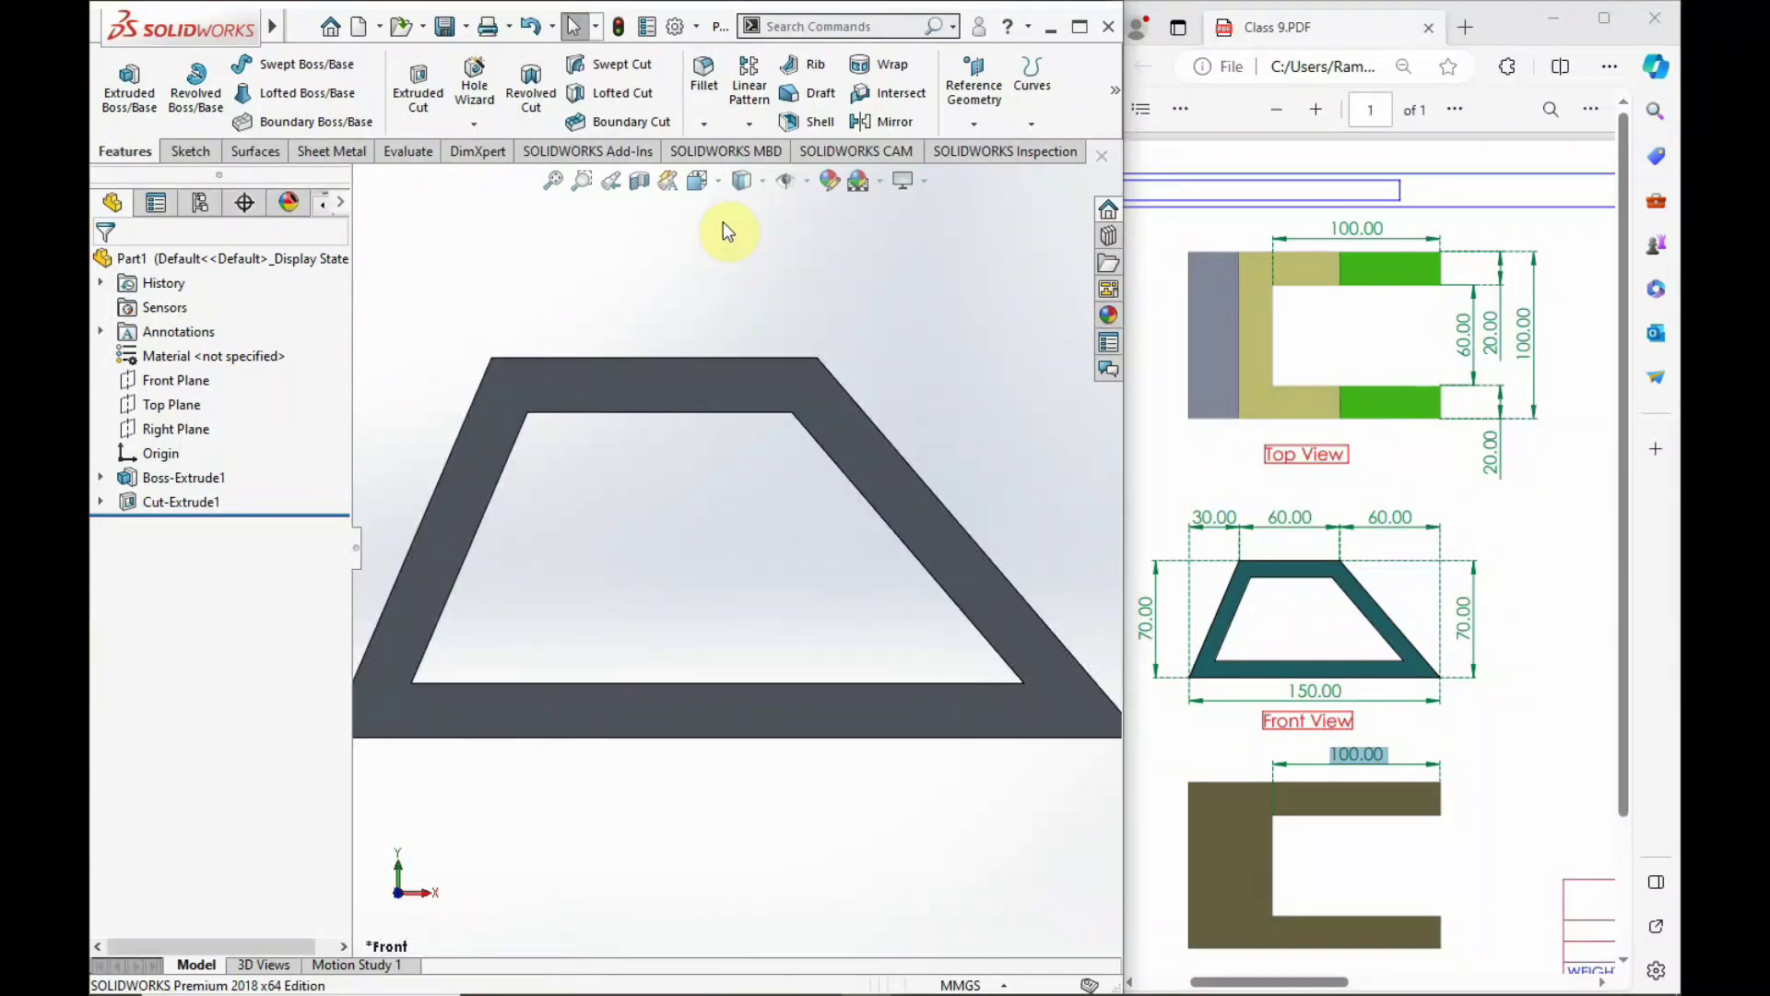
left_click(717, 186)
left_click(723, 305)
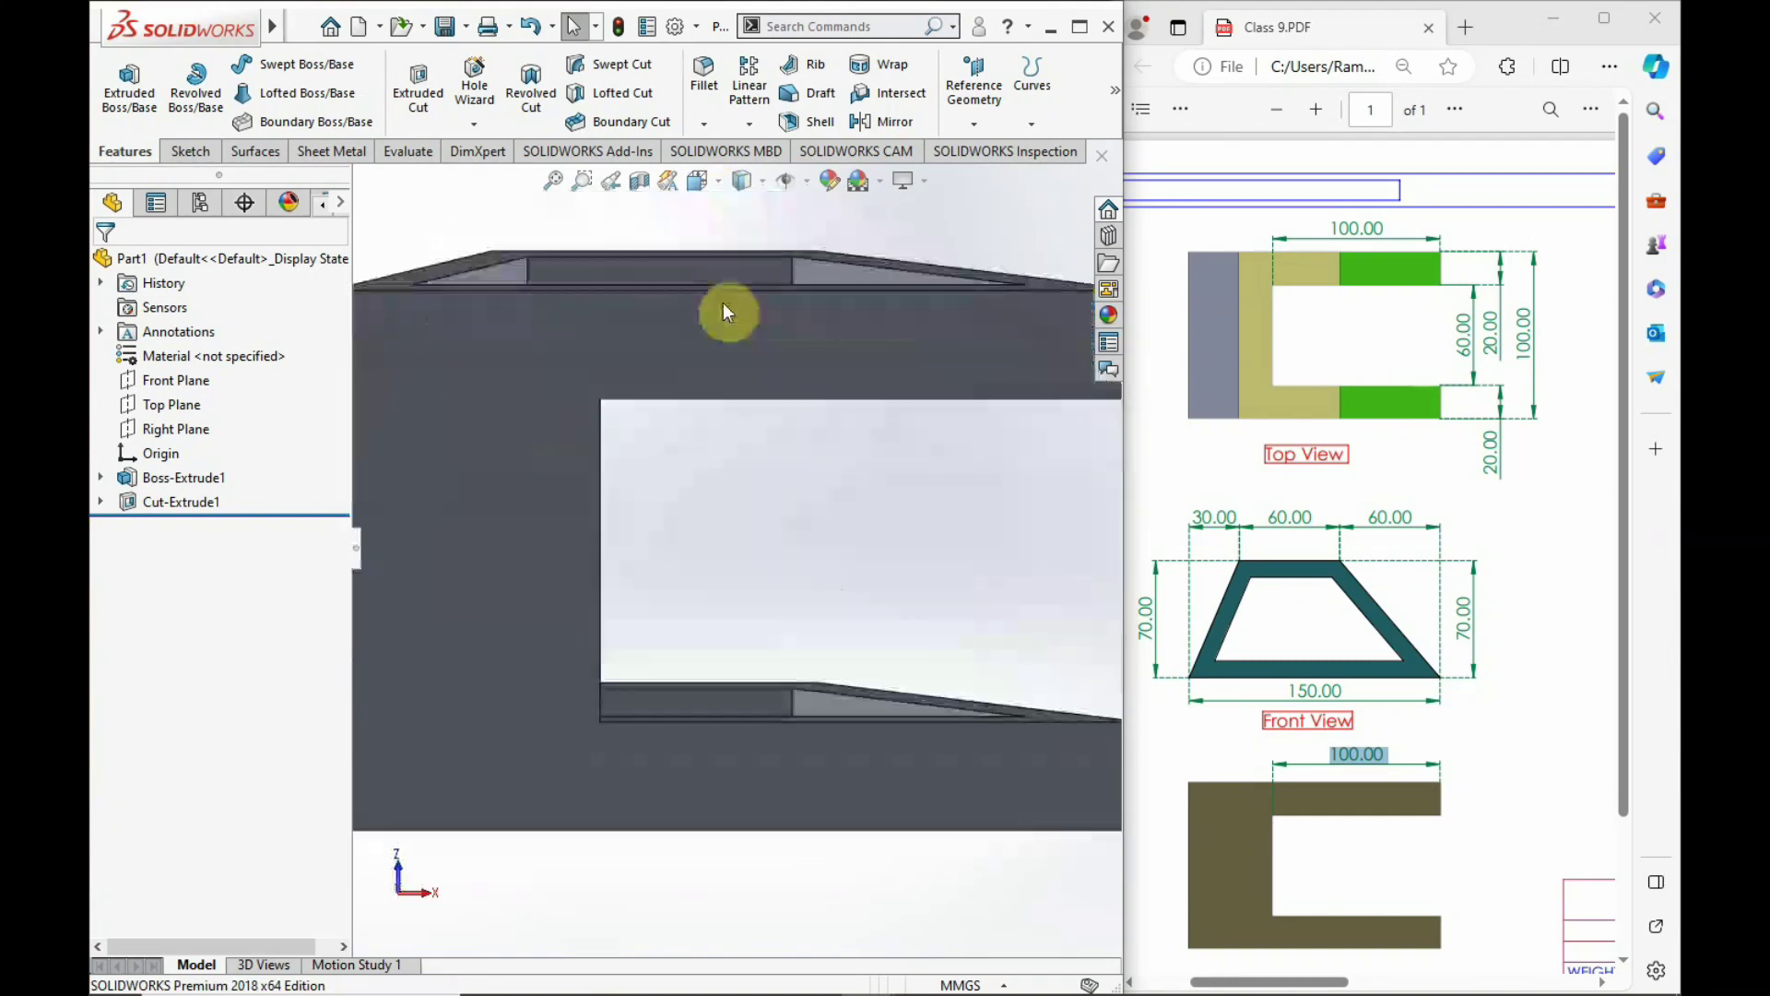
left_click(723, 178)
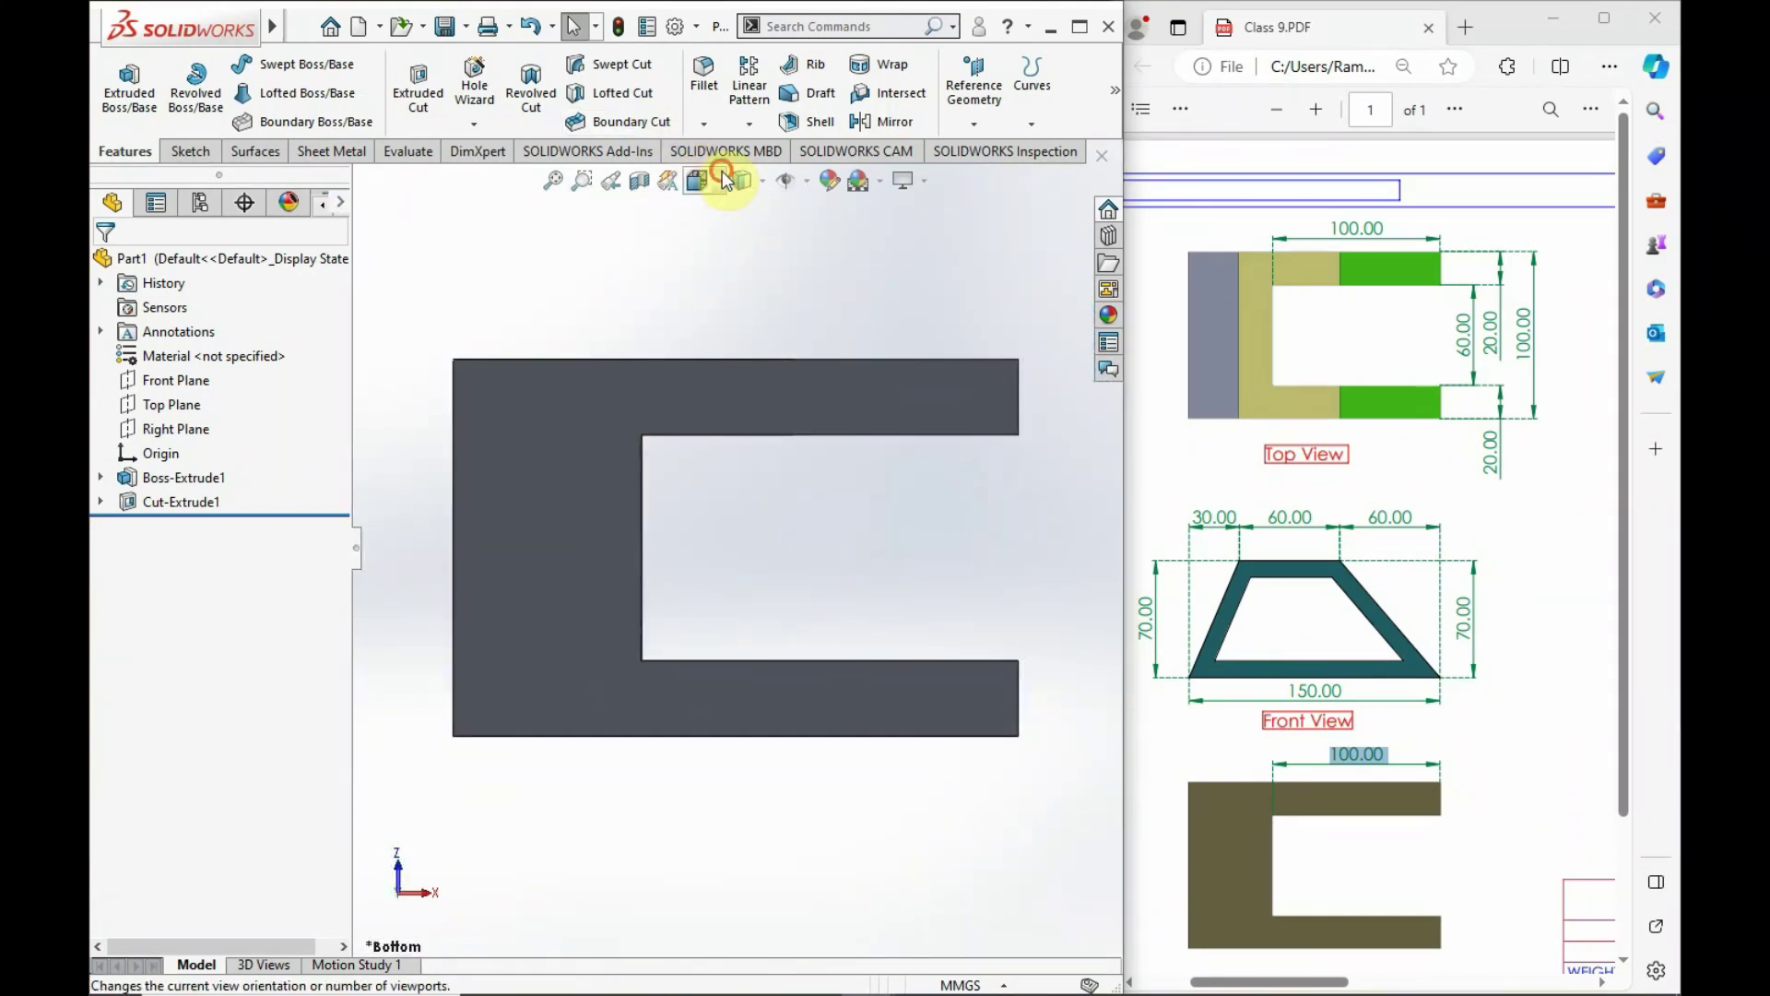
left_click(678, 264)
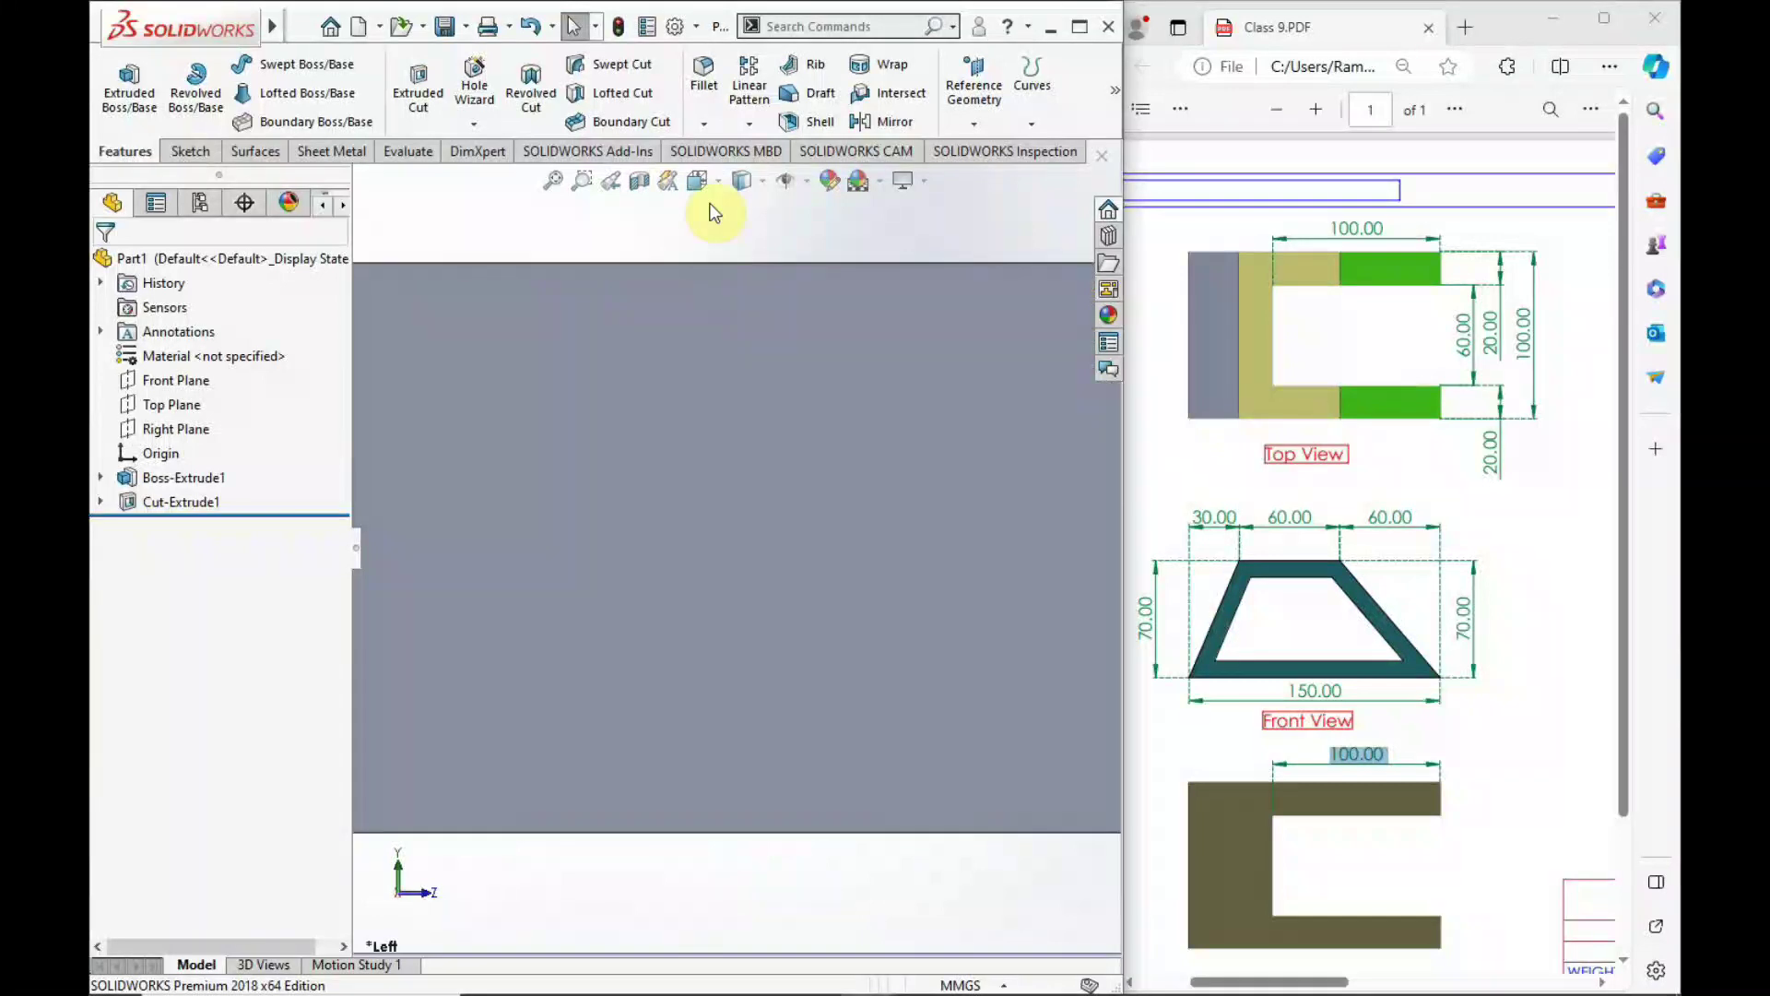
Return to the Isometric view and click the modelling window's maximize button.
left_click(722, 180)
left_click(822, 246)
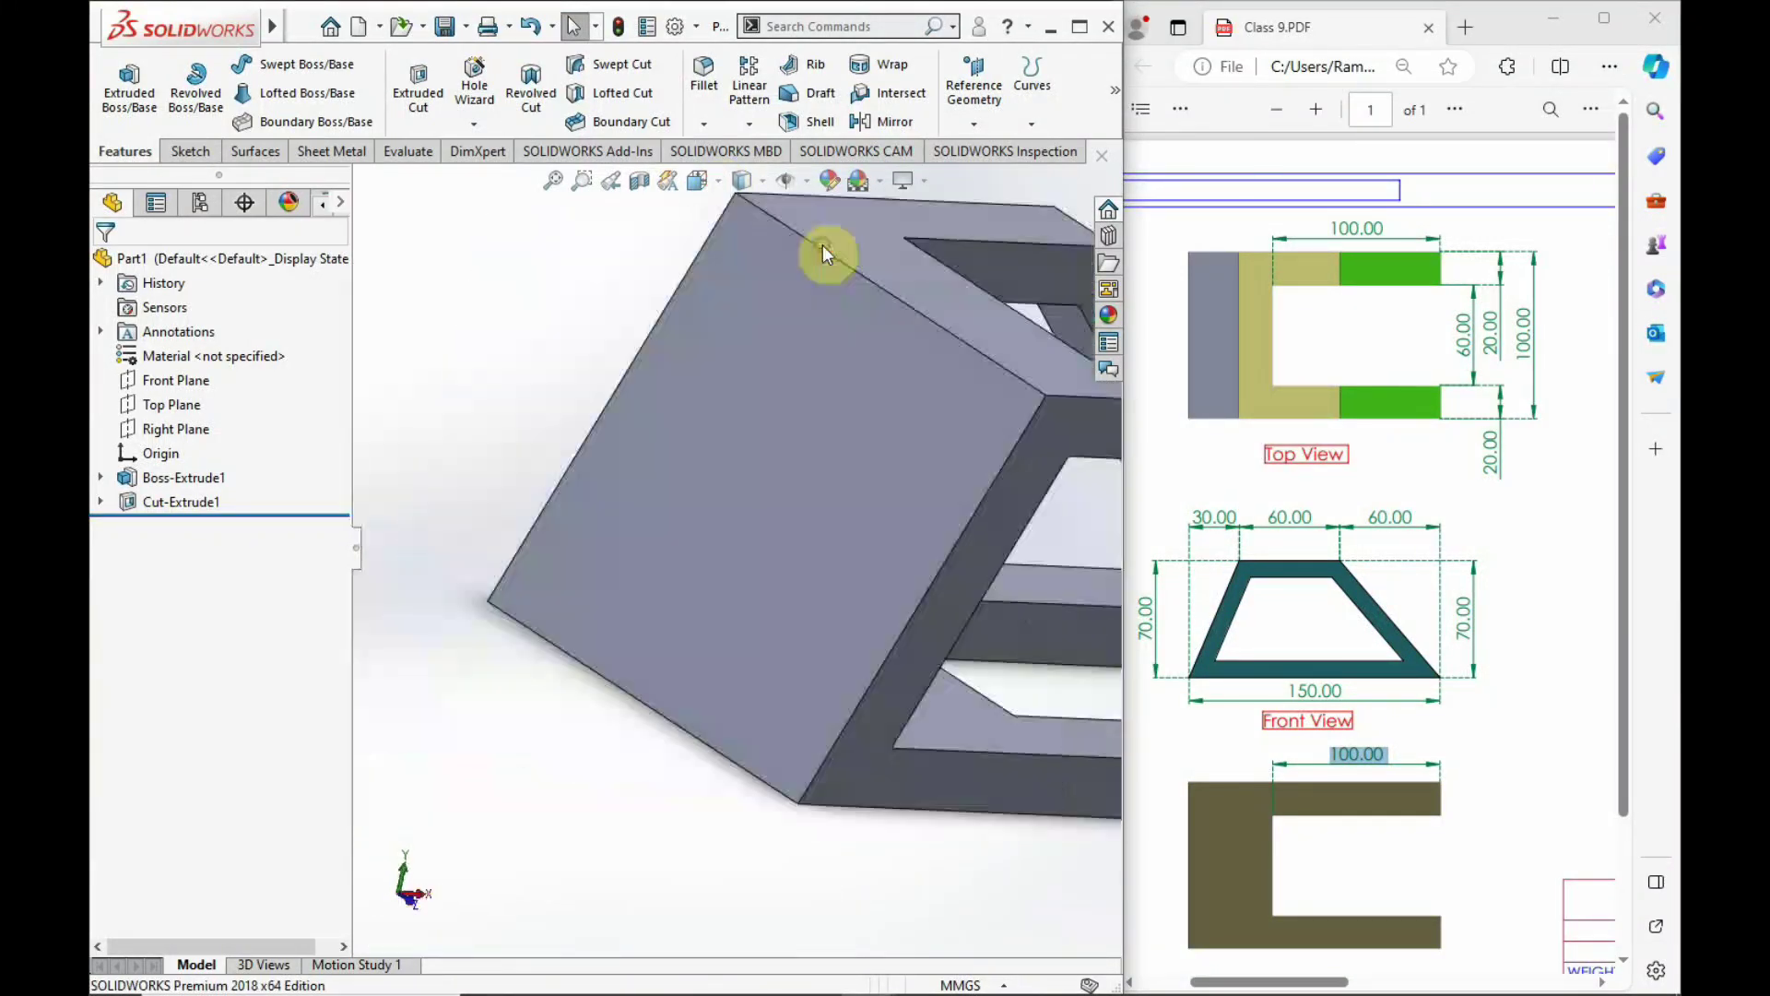
left_click(949, 304)
left_click(1080, 36)
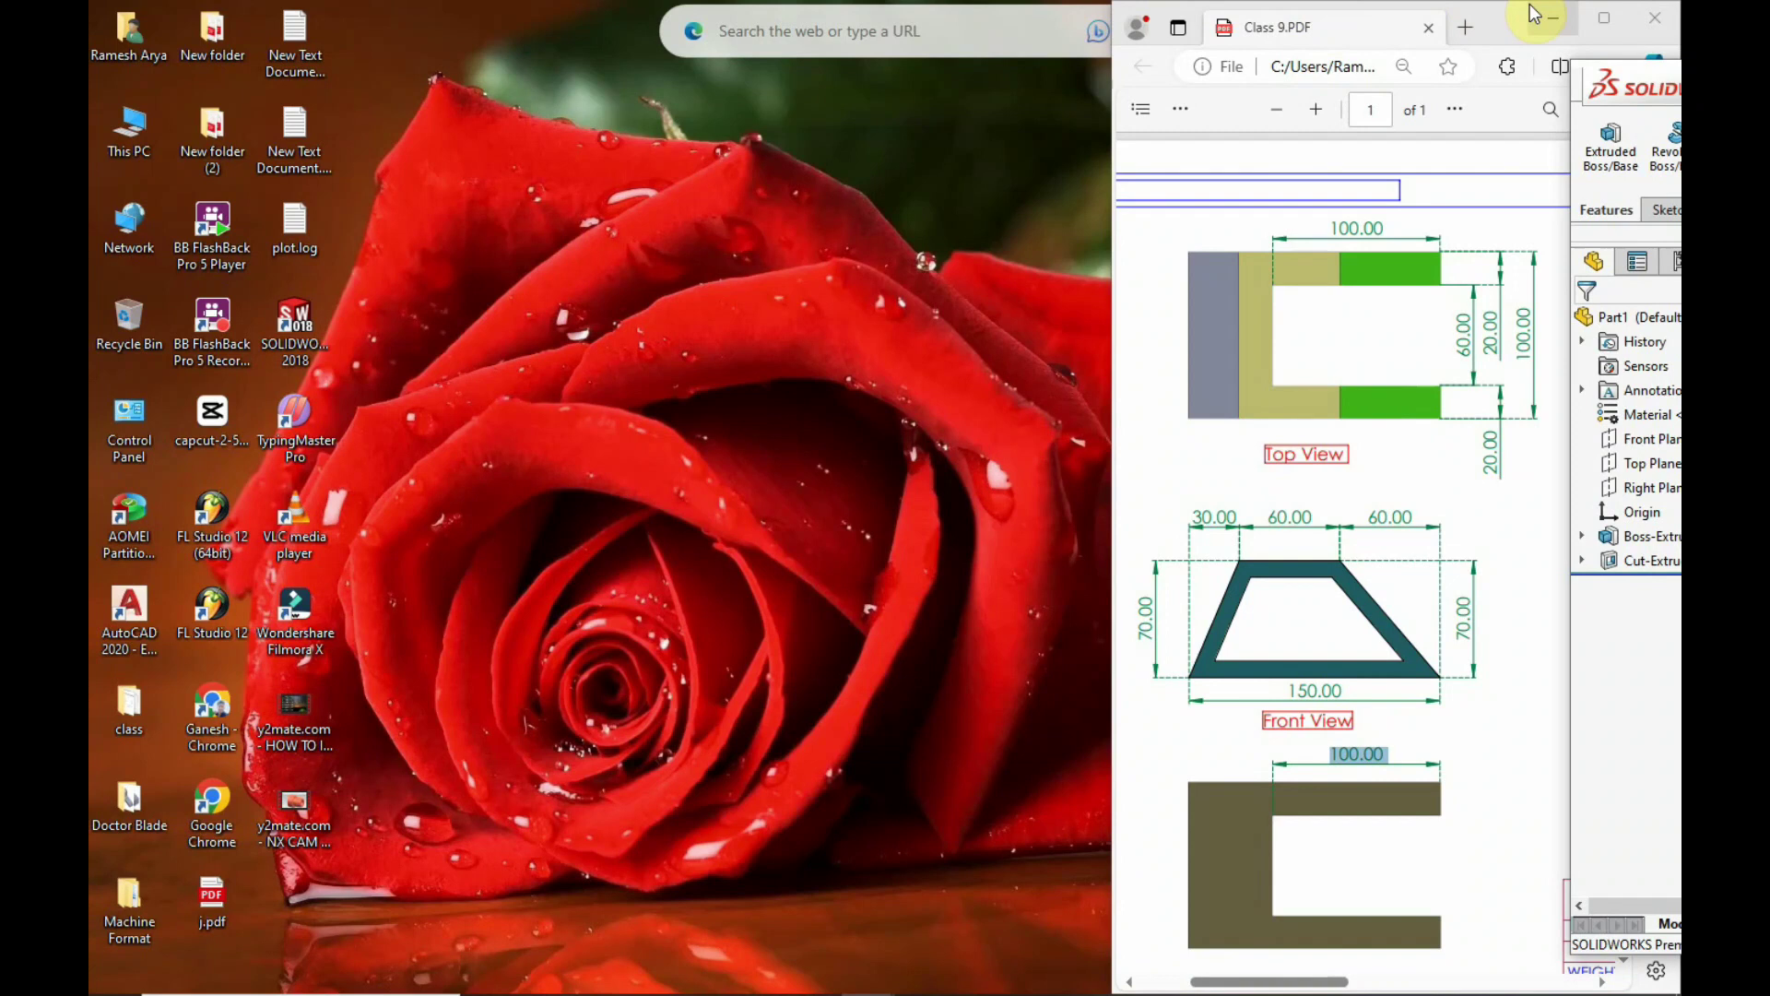
Minimize the drawing PDF, maximize SOLIDWORKS, and zoom in on the finished frame.
left_click(1558, 24)
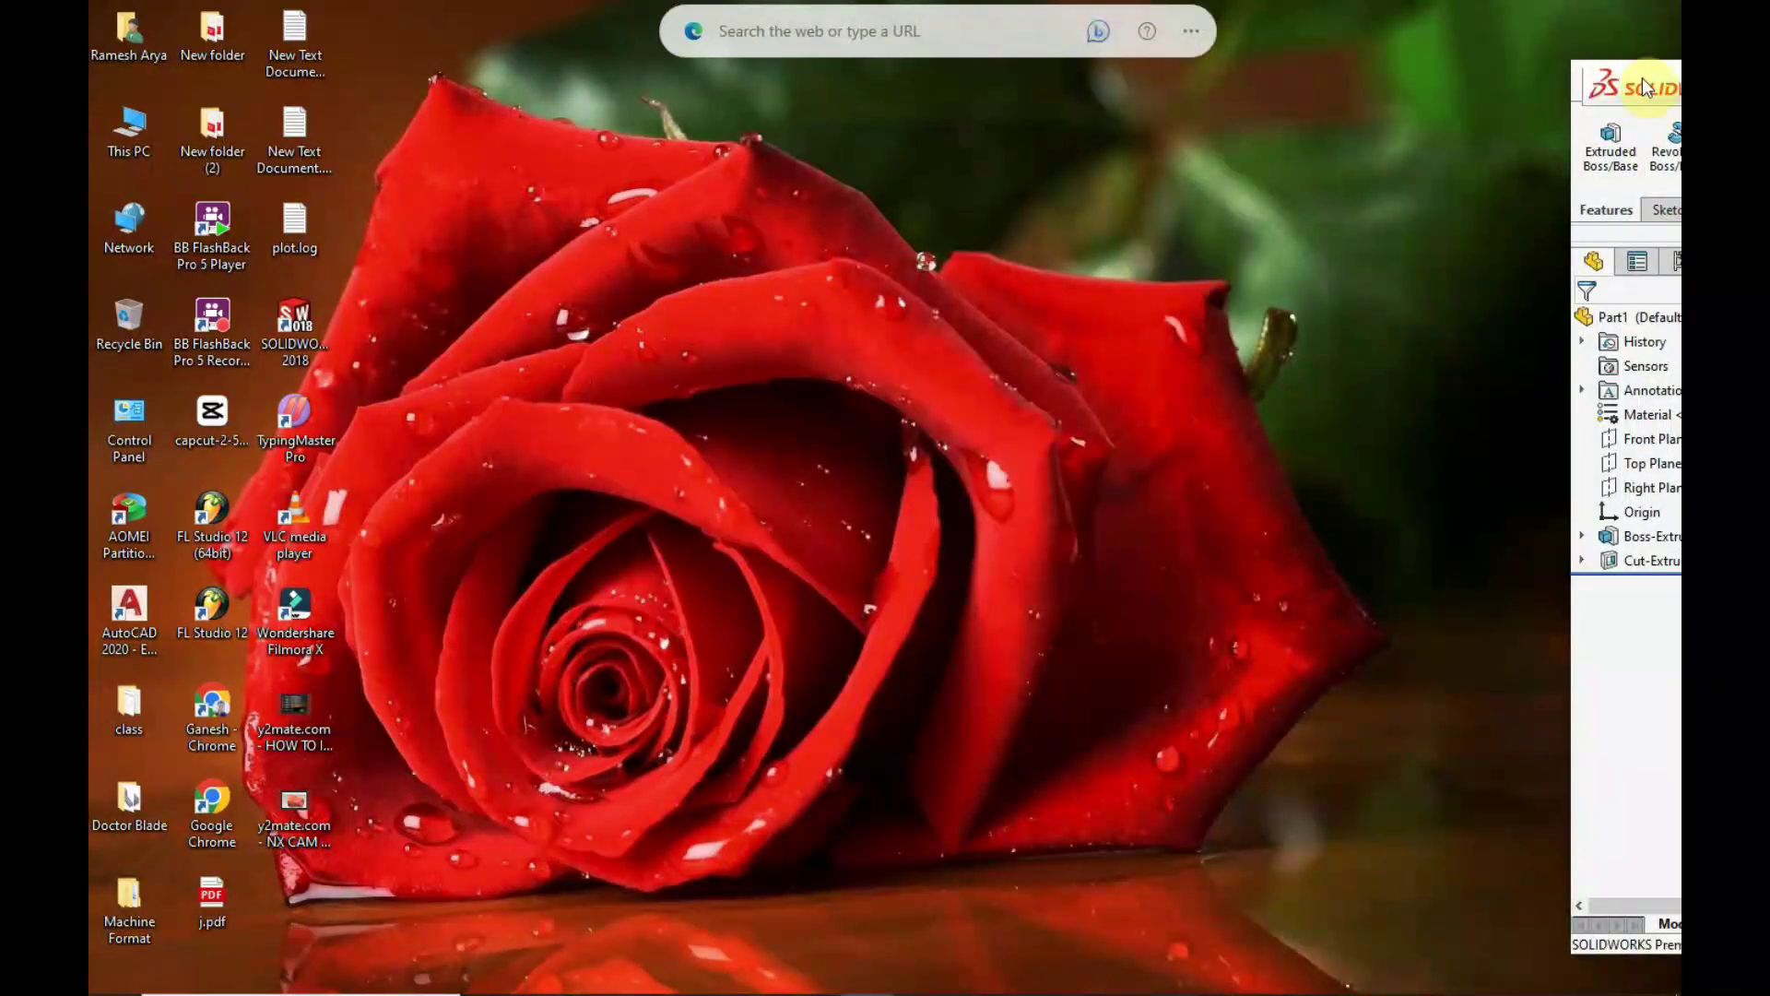
double_click(1641, 78)
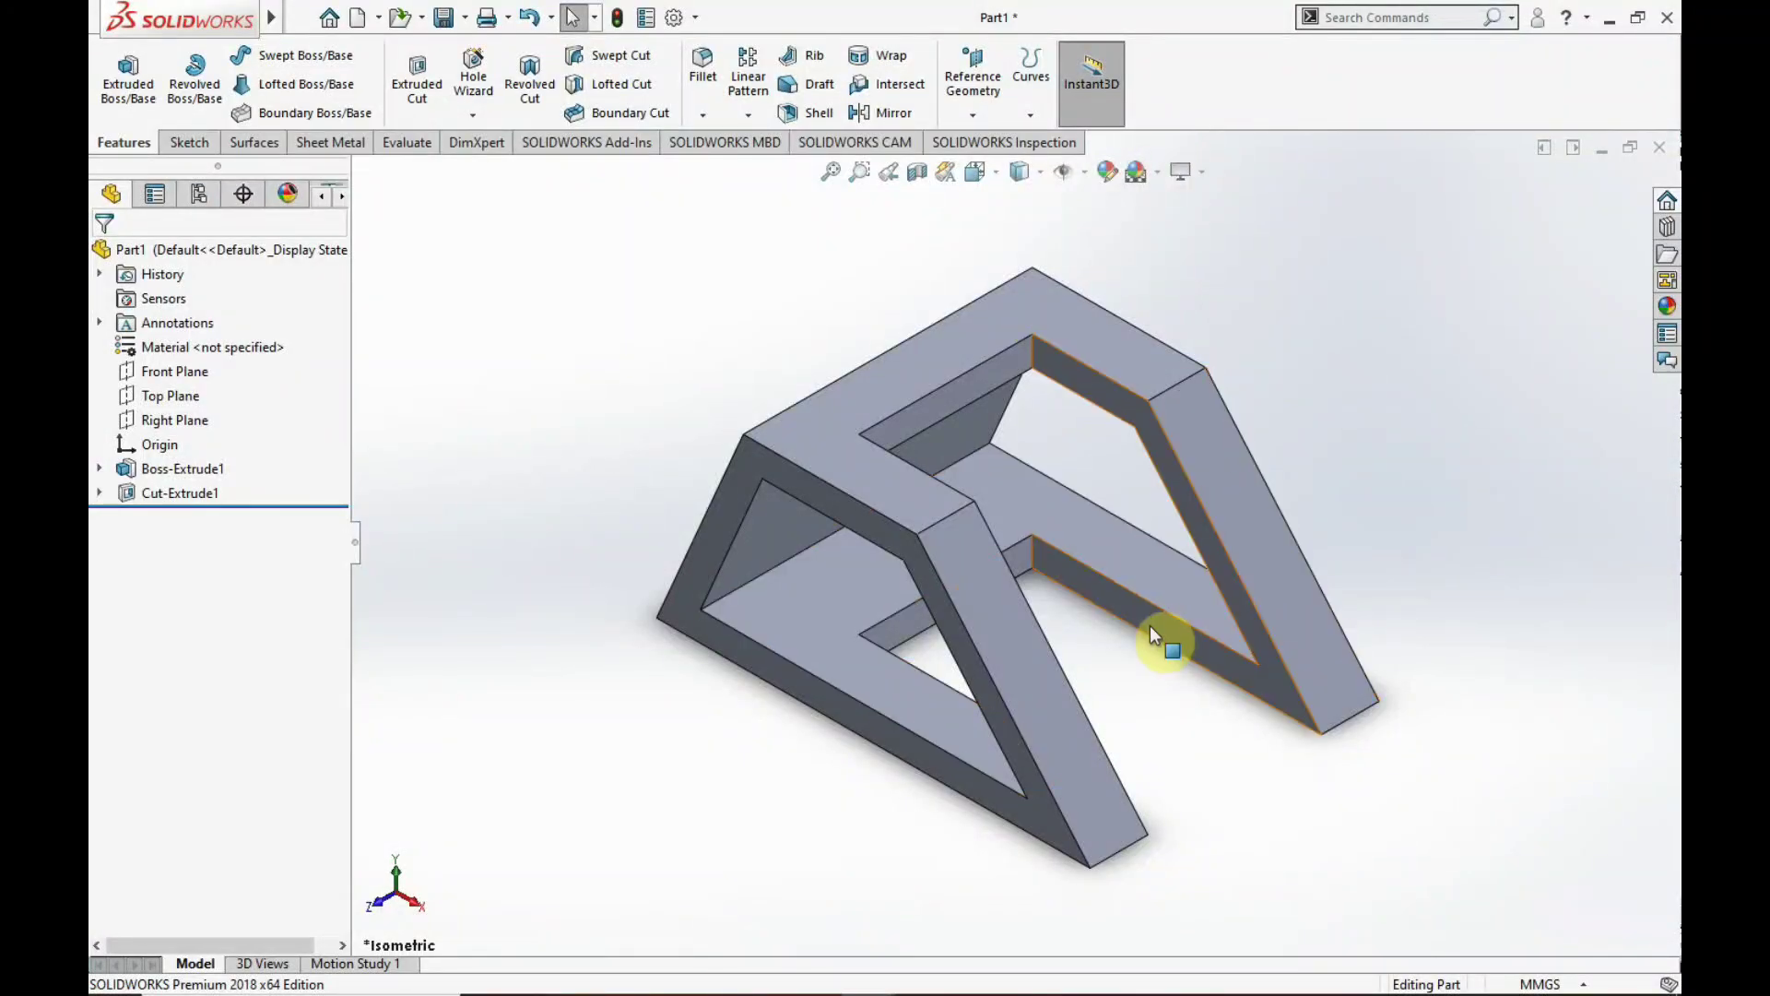
scroll(1164, 529, "down", 2)
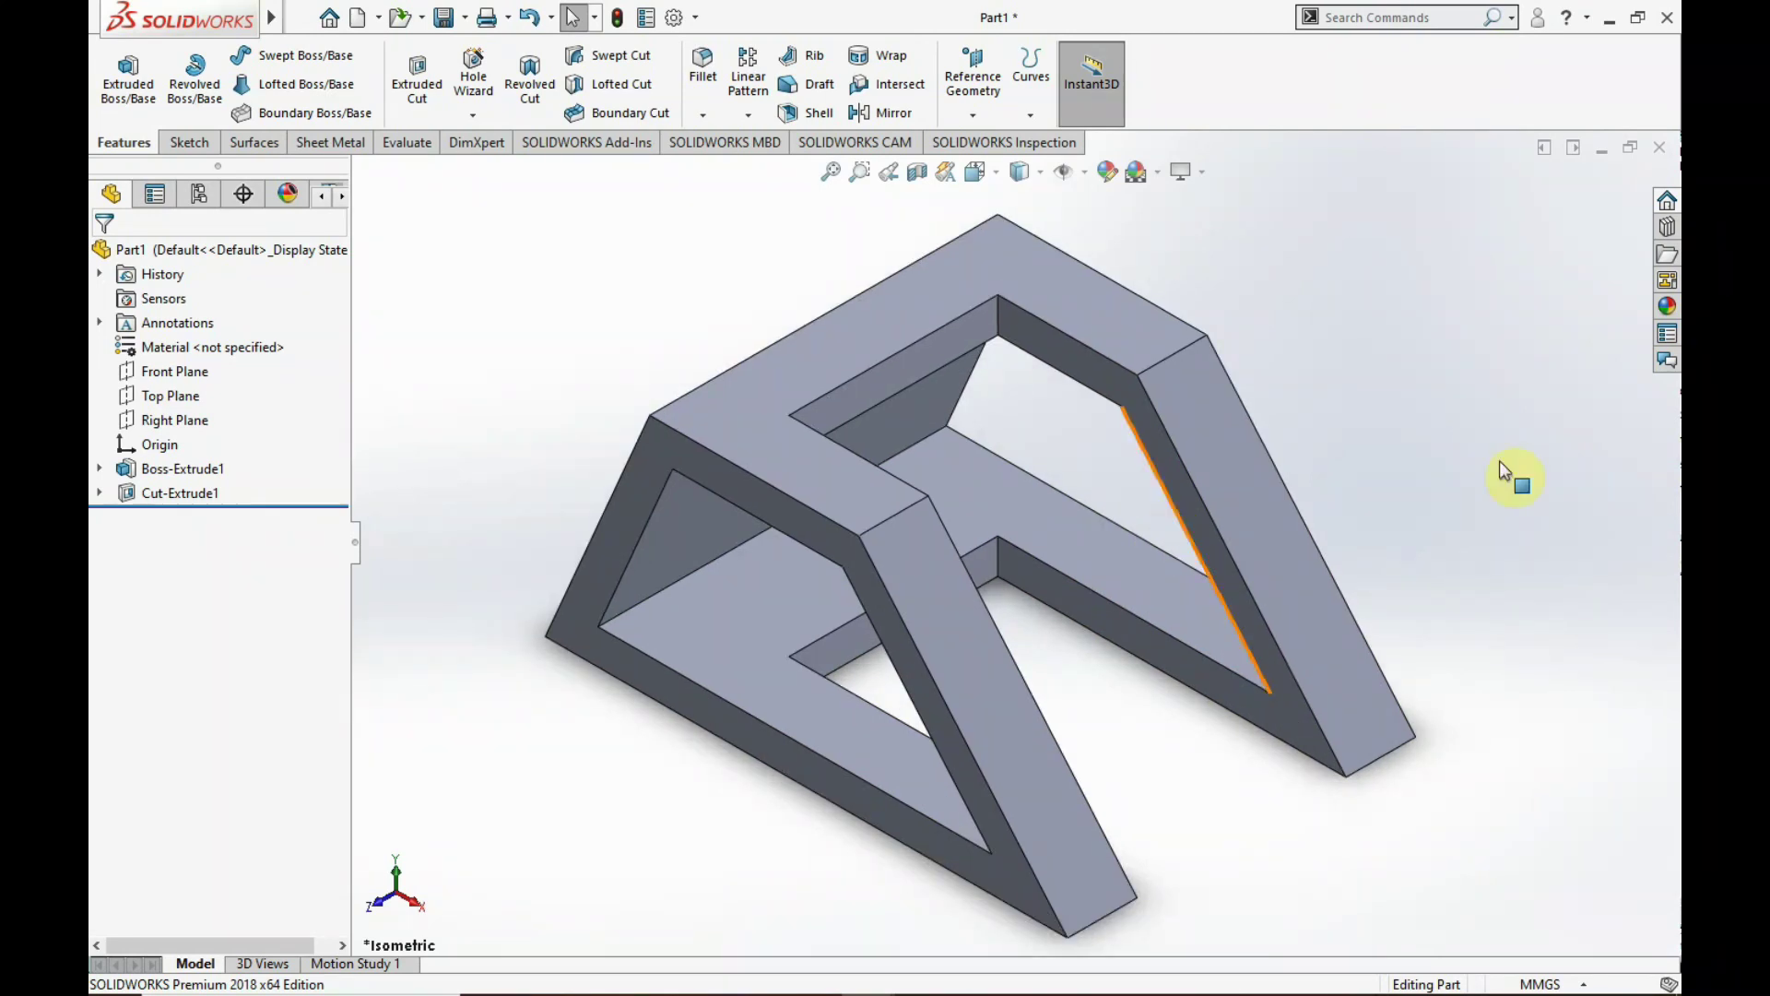